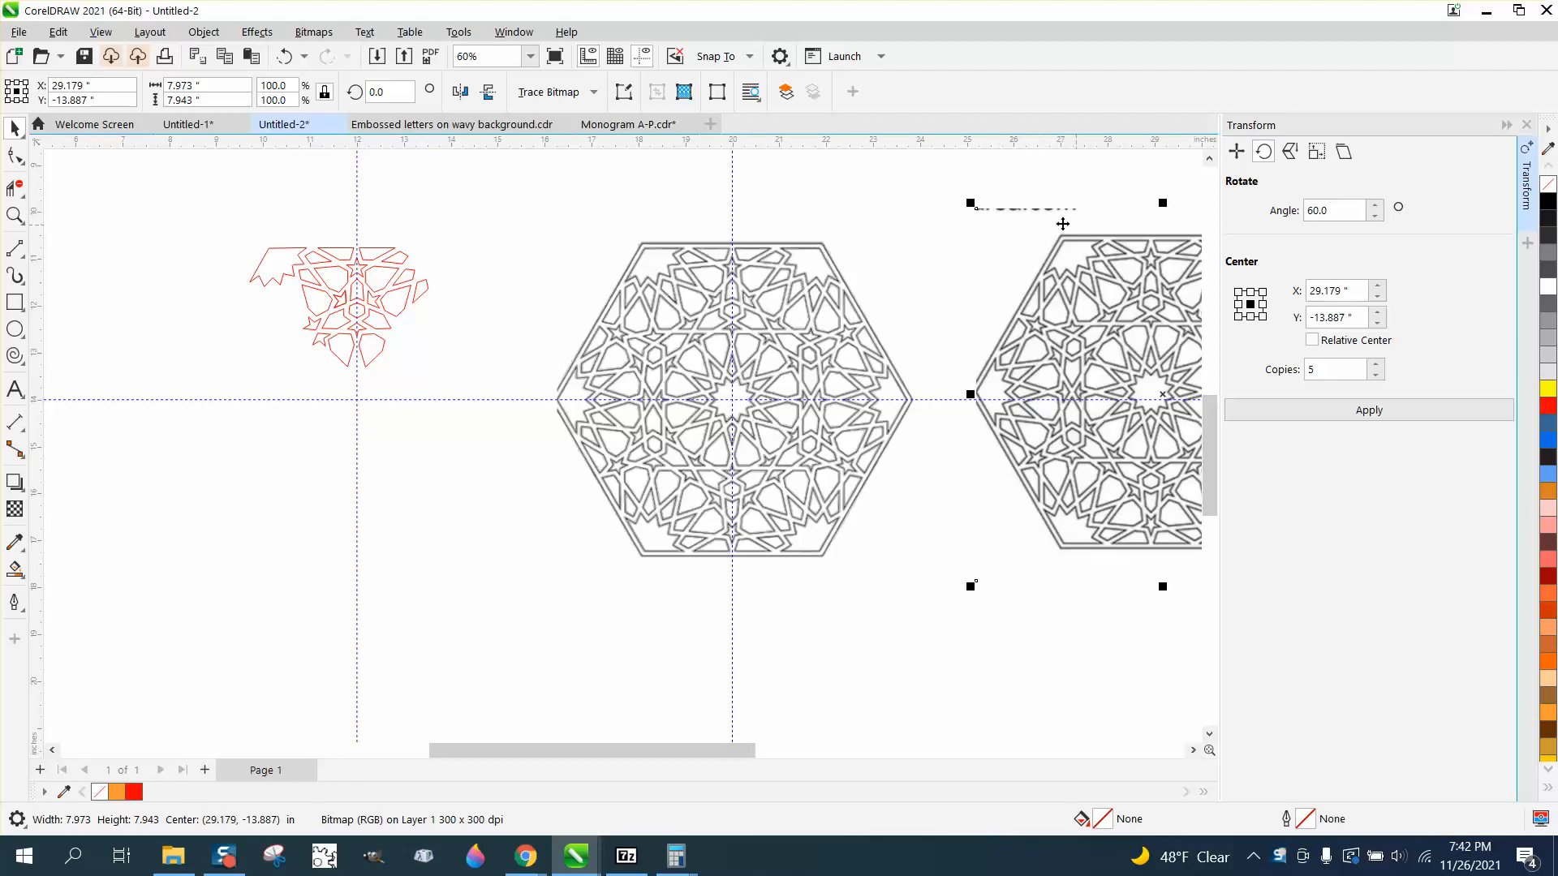
Check whether the middle hexagon's traced curve is locked and review the object locking options
{"action": "scroll", "coordinate": [986, 208], "scroll_direction": "down", "scroll_amount": 2}
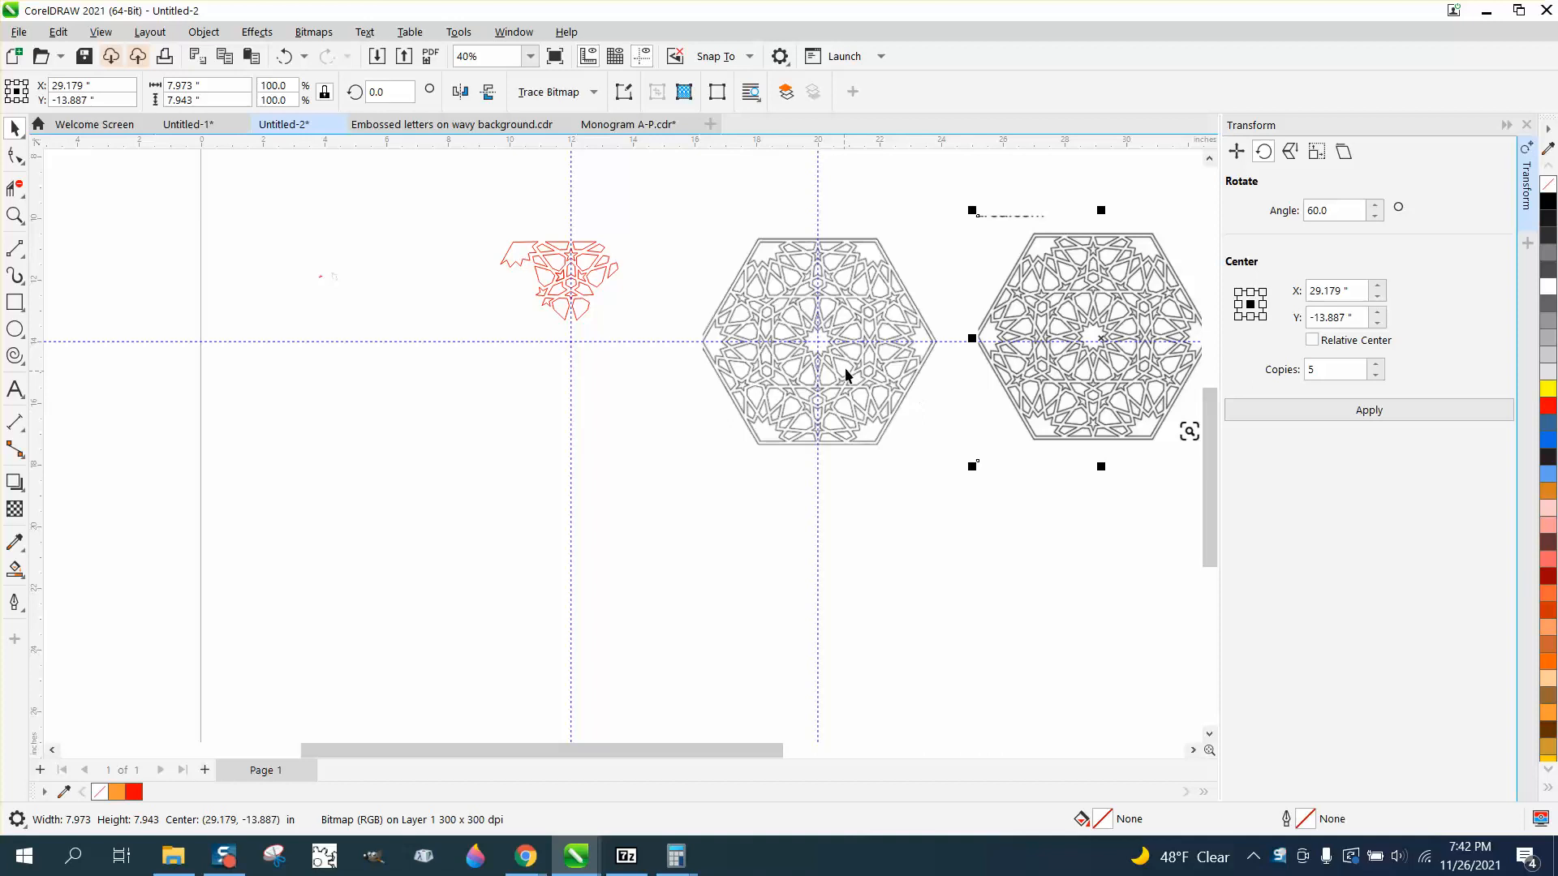
{"action": "left_click", "coordinate": [836, 302]}
{"action": "left_click", "coordinate": [772, 256]}
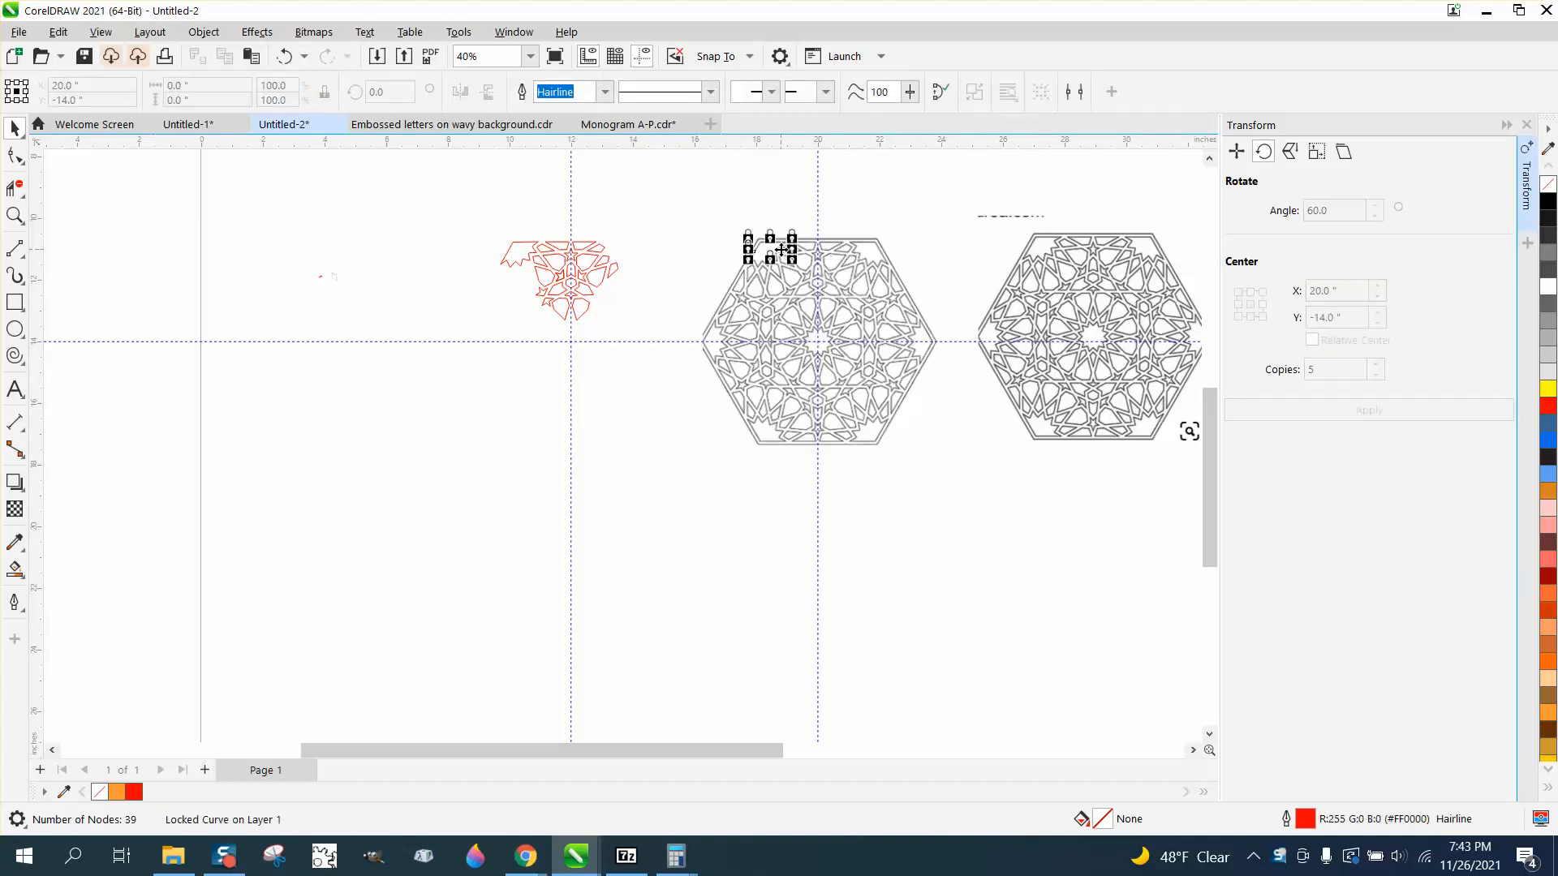
{"action": "left_click_drag", "start_coordinate": [663, 217], "coordinate": [962, 489]}
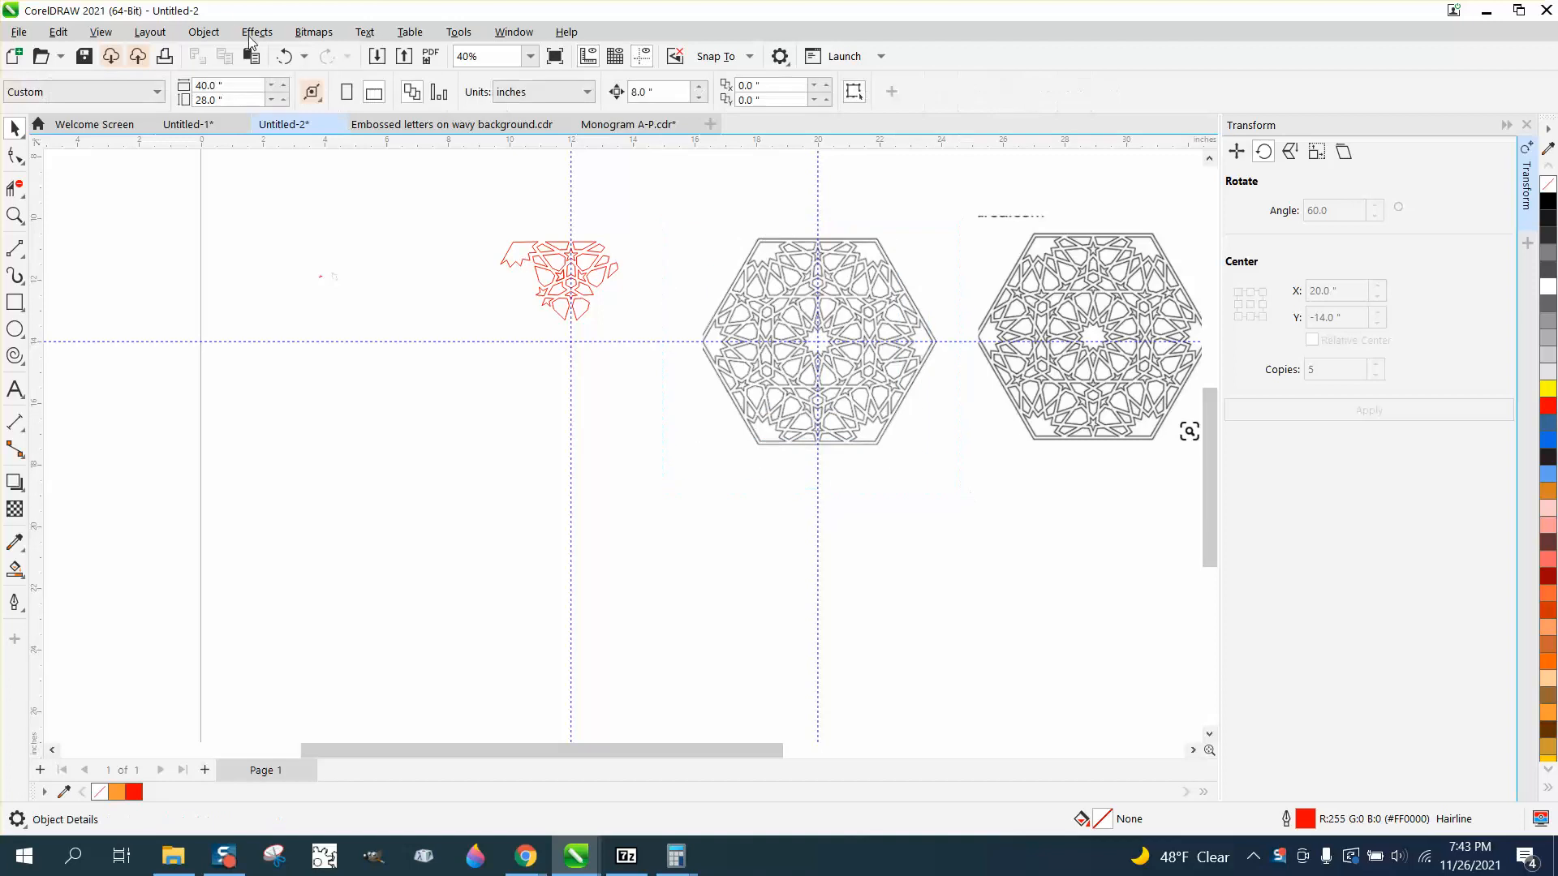
{"action": "left_click", "coordinate": [203, 32]}
{"action": "mouse_move", "coordinate": [247, 402]}
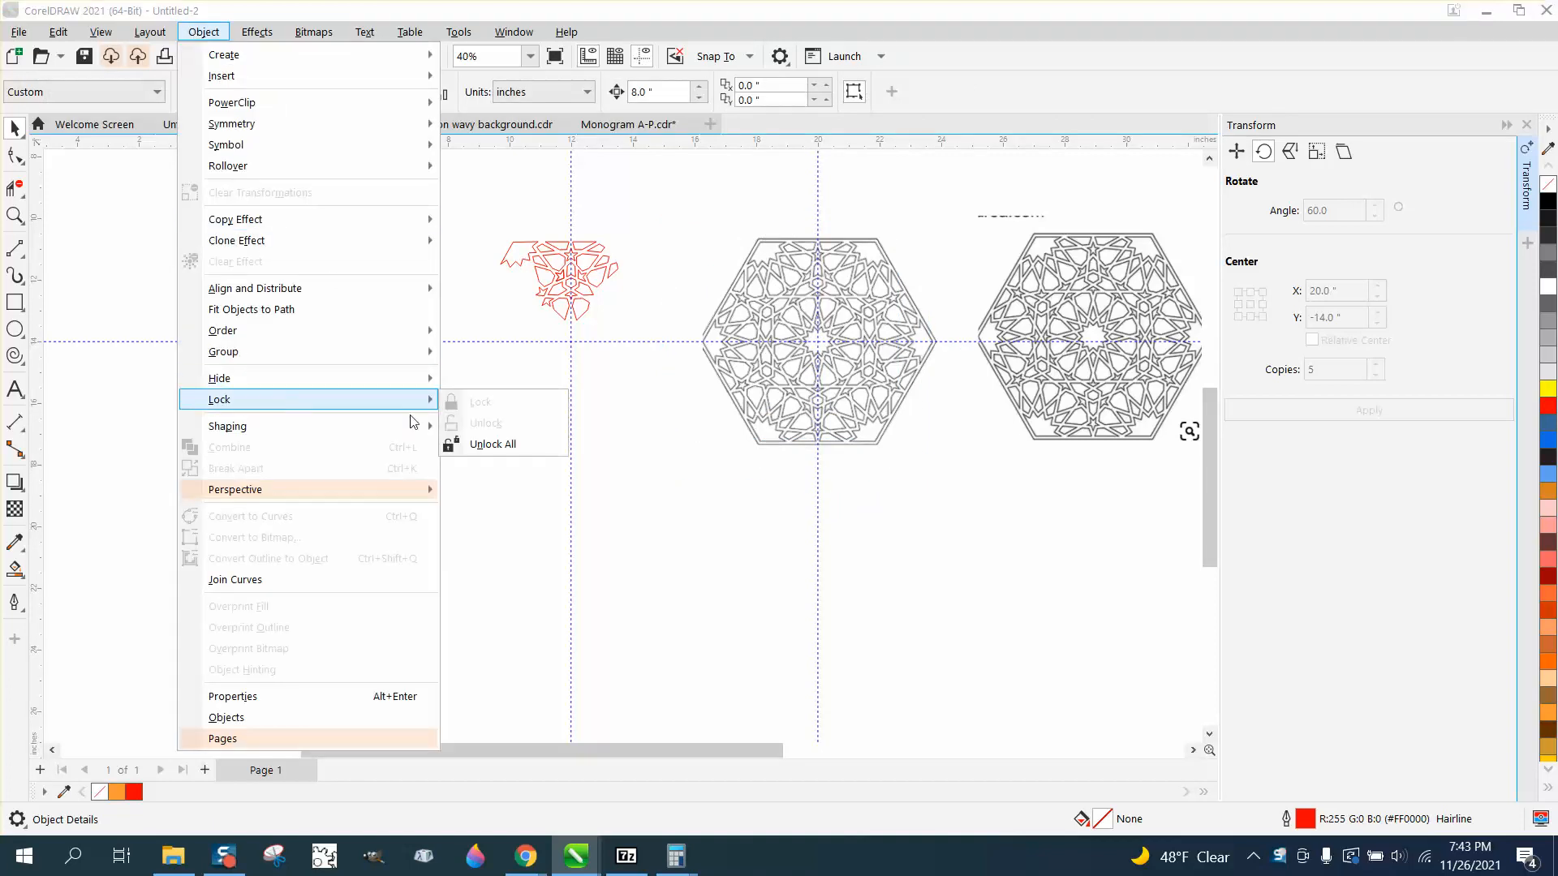
{"action": "left_click", "coordinate": [625, 434]}
Try rotating the red traced group by 60 degrees with 5 copies about X 12, Y -14, and undo the rotation
{"action": "left_click", "coordinate": [578, 278]}
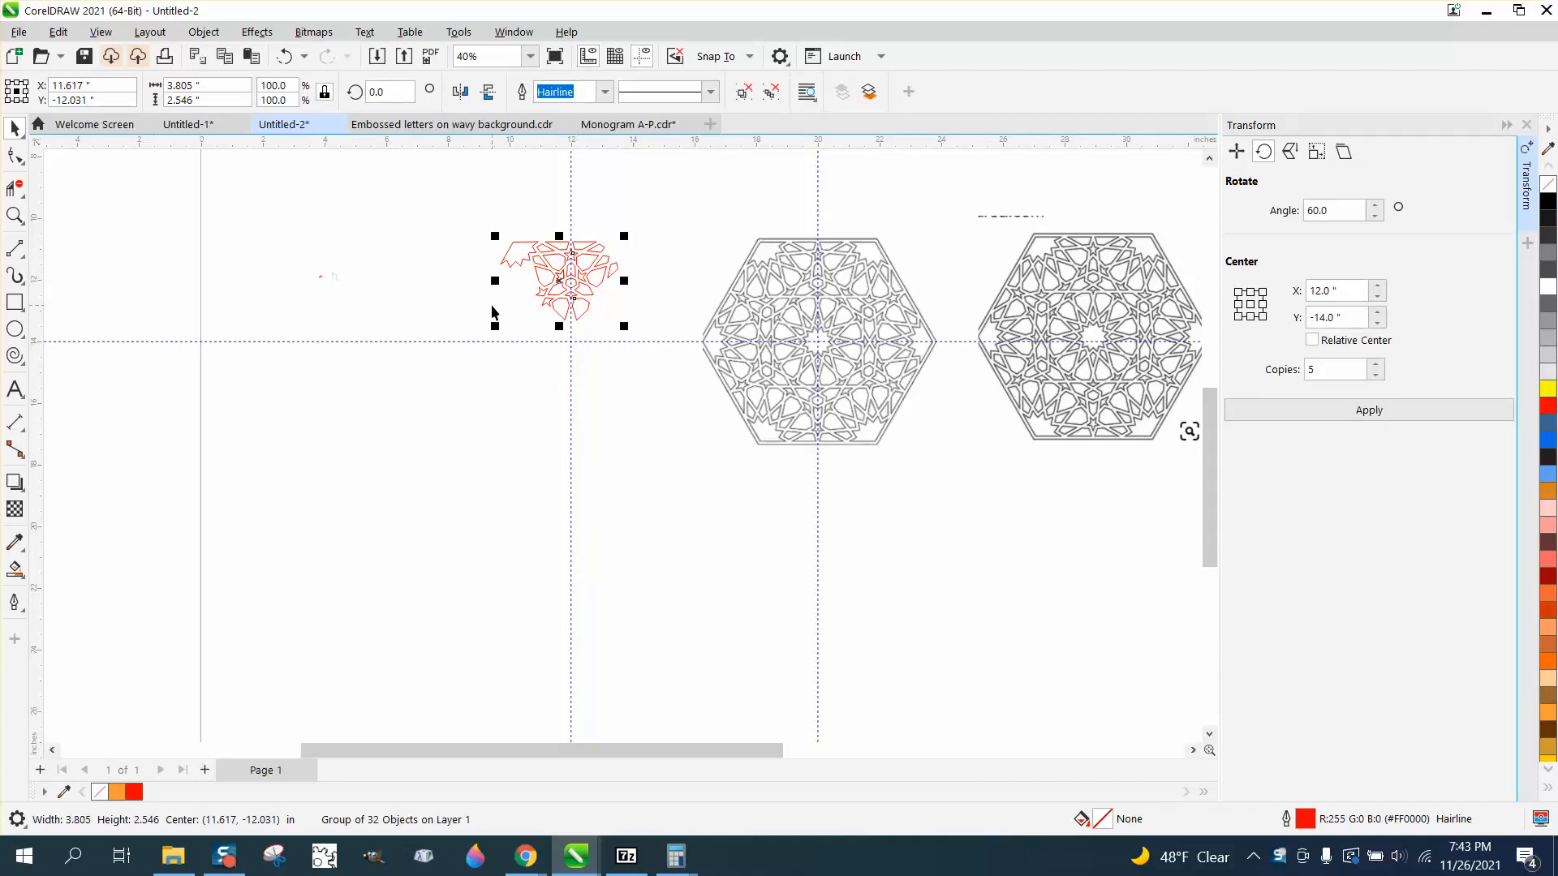
{"action": "key", "text": "Right"}
{"action": "key", "text": "Left"}
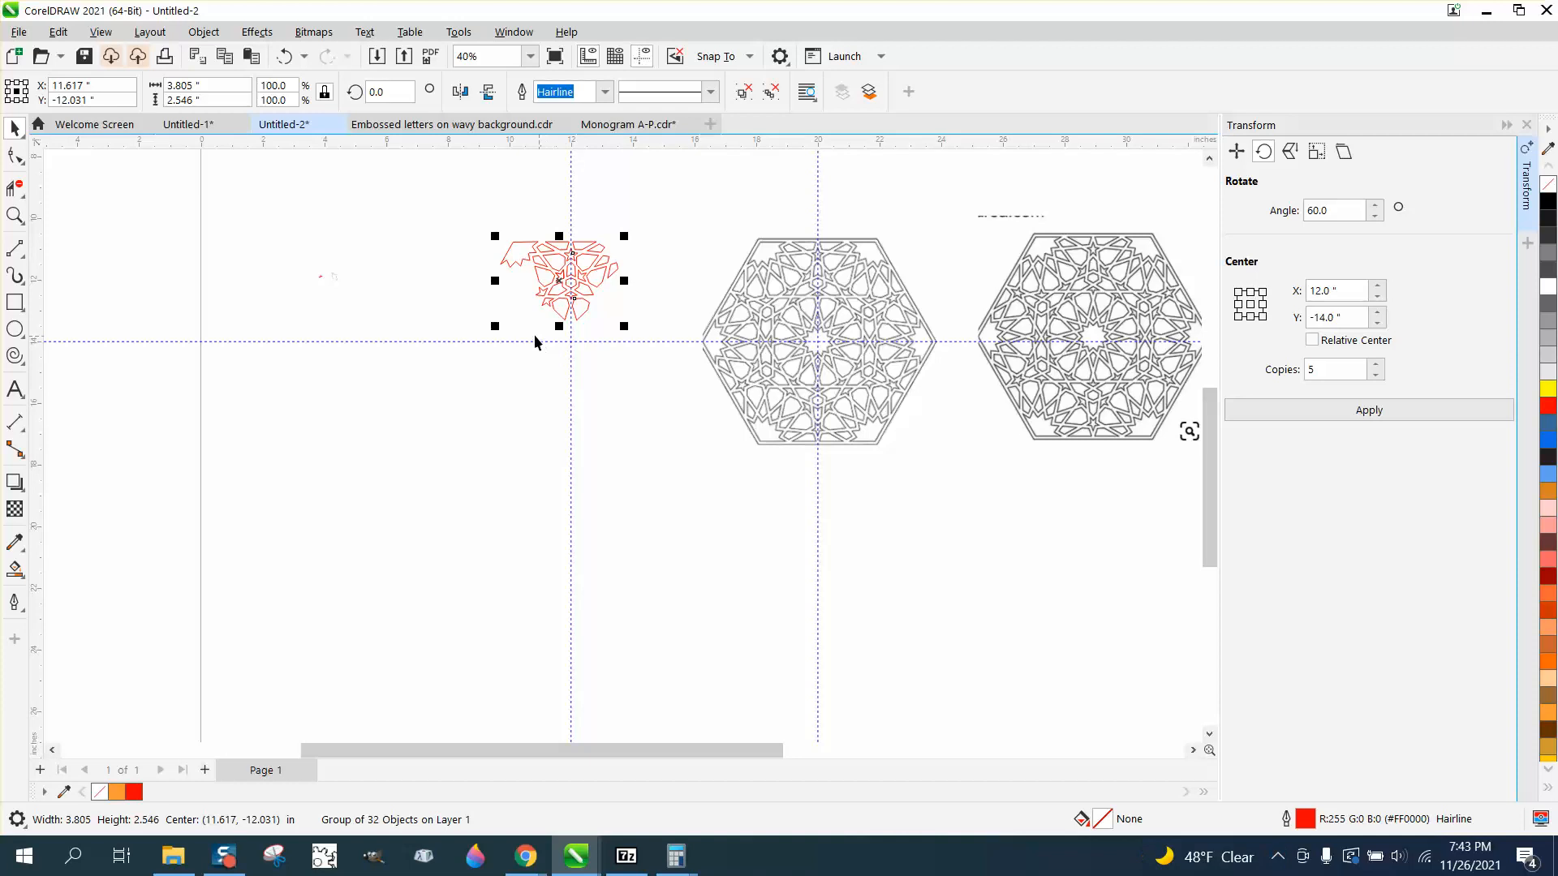
{"action": "left_click", "coordinate": [572, 326]}
{"action": "left_click", "coordinate": [1374, 413]}
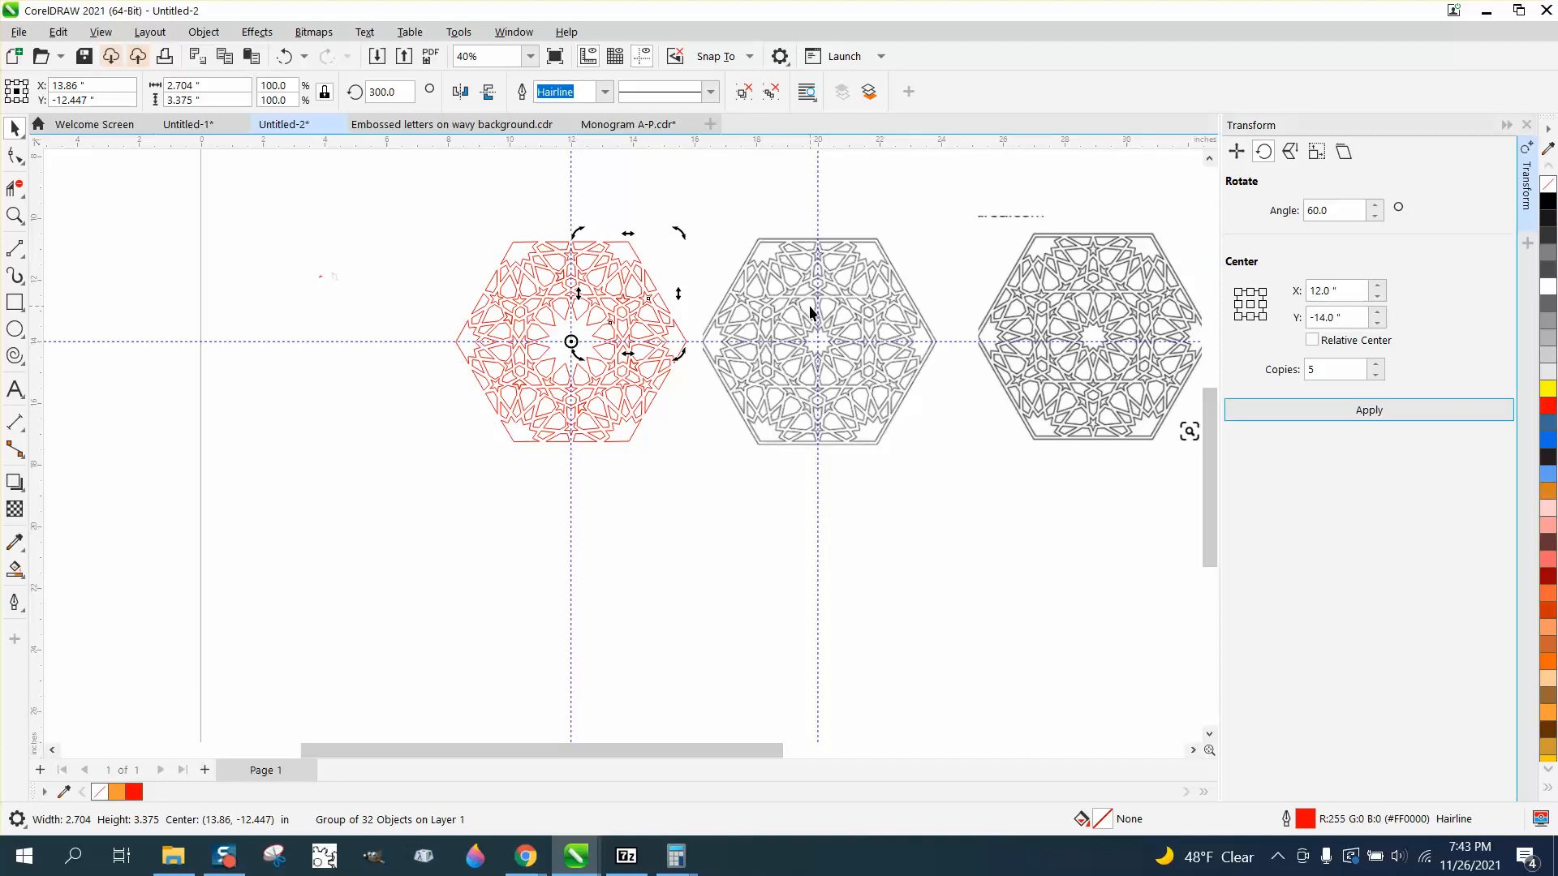
{"action": "left_click", "coordinate": [284, 56]}
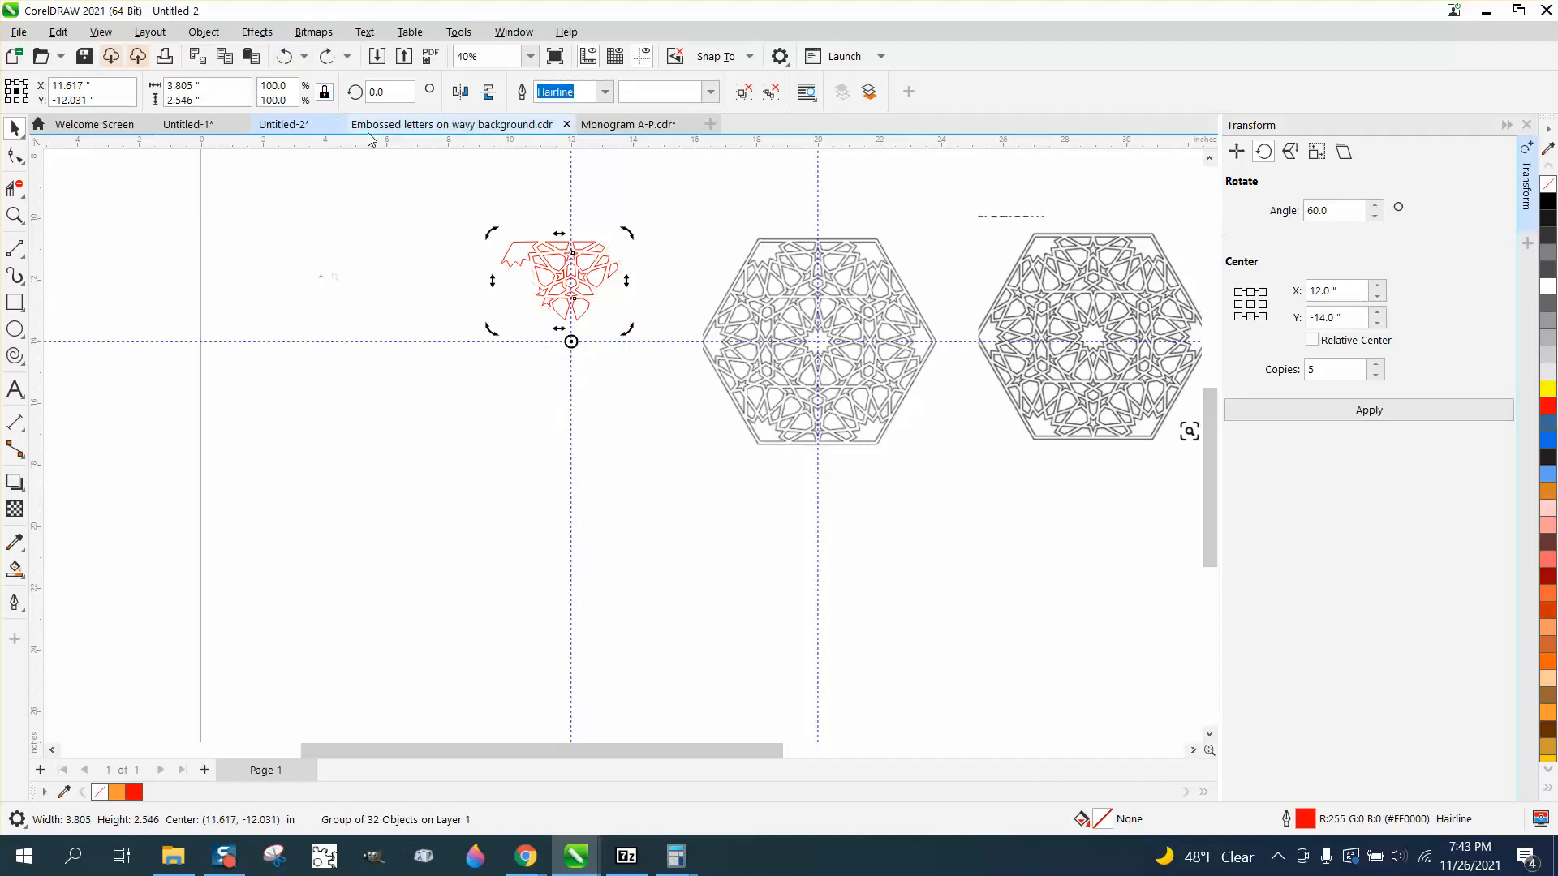
Move the red group 8 inches right onto the middle hexagon to compare its fit, and return it 8 inches left
{"action": "key", "text": "Right"}
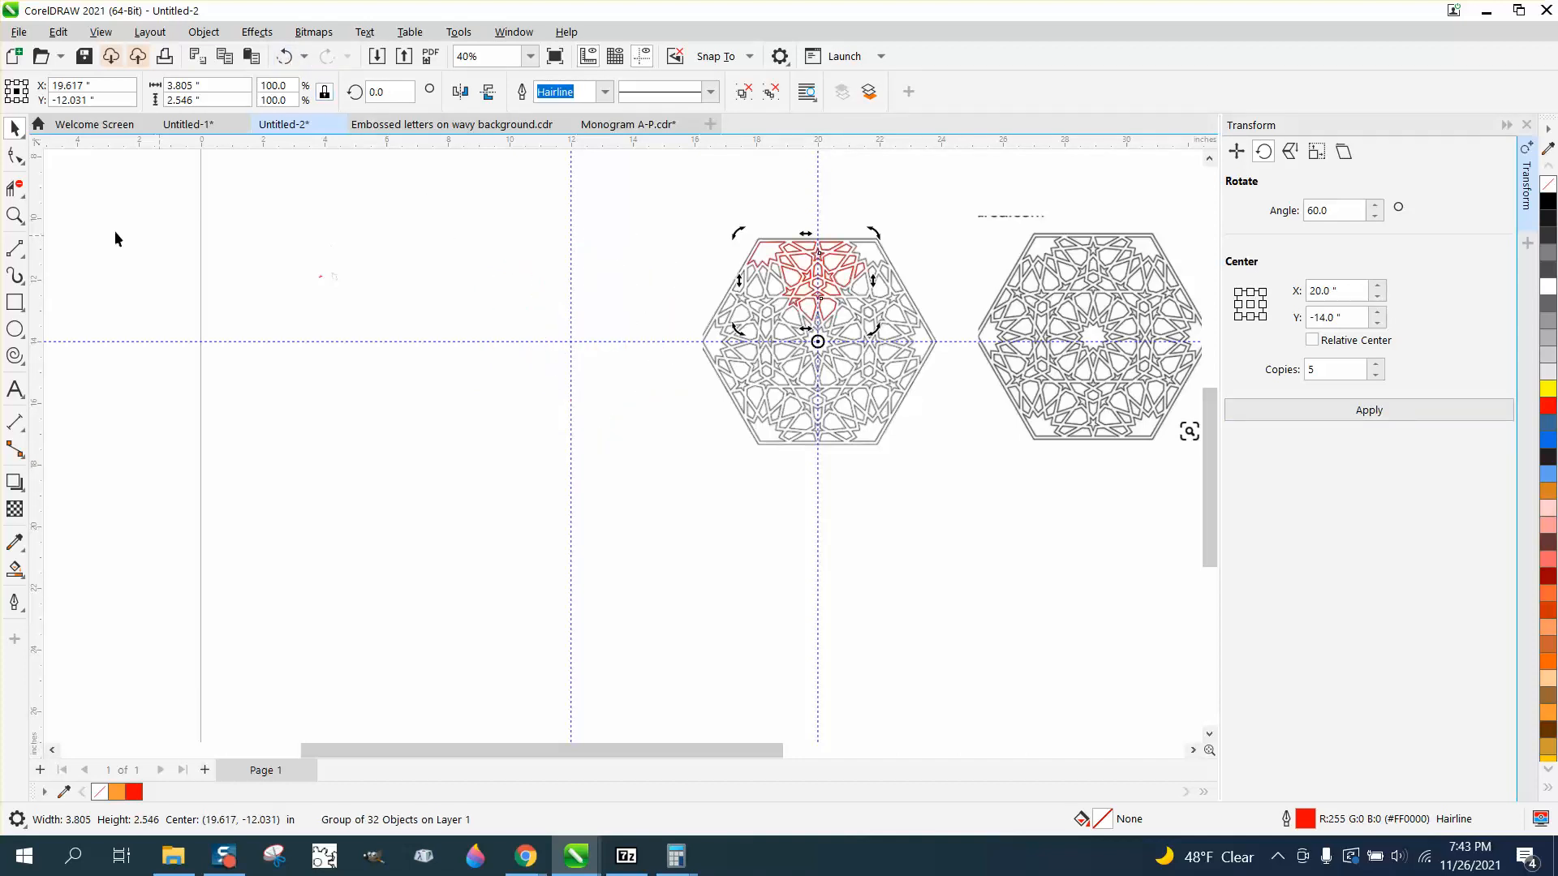
{"action": "left_click", "coordinate": [27, 217]}
{"action": "left_click_drag", "start_coordinate": [706, 217], "coordinate": [956, 433]}
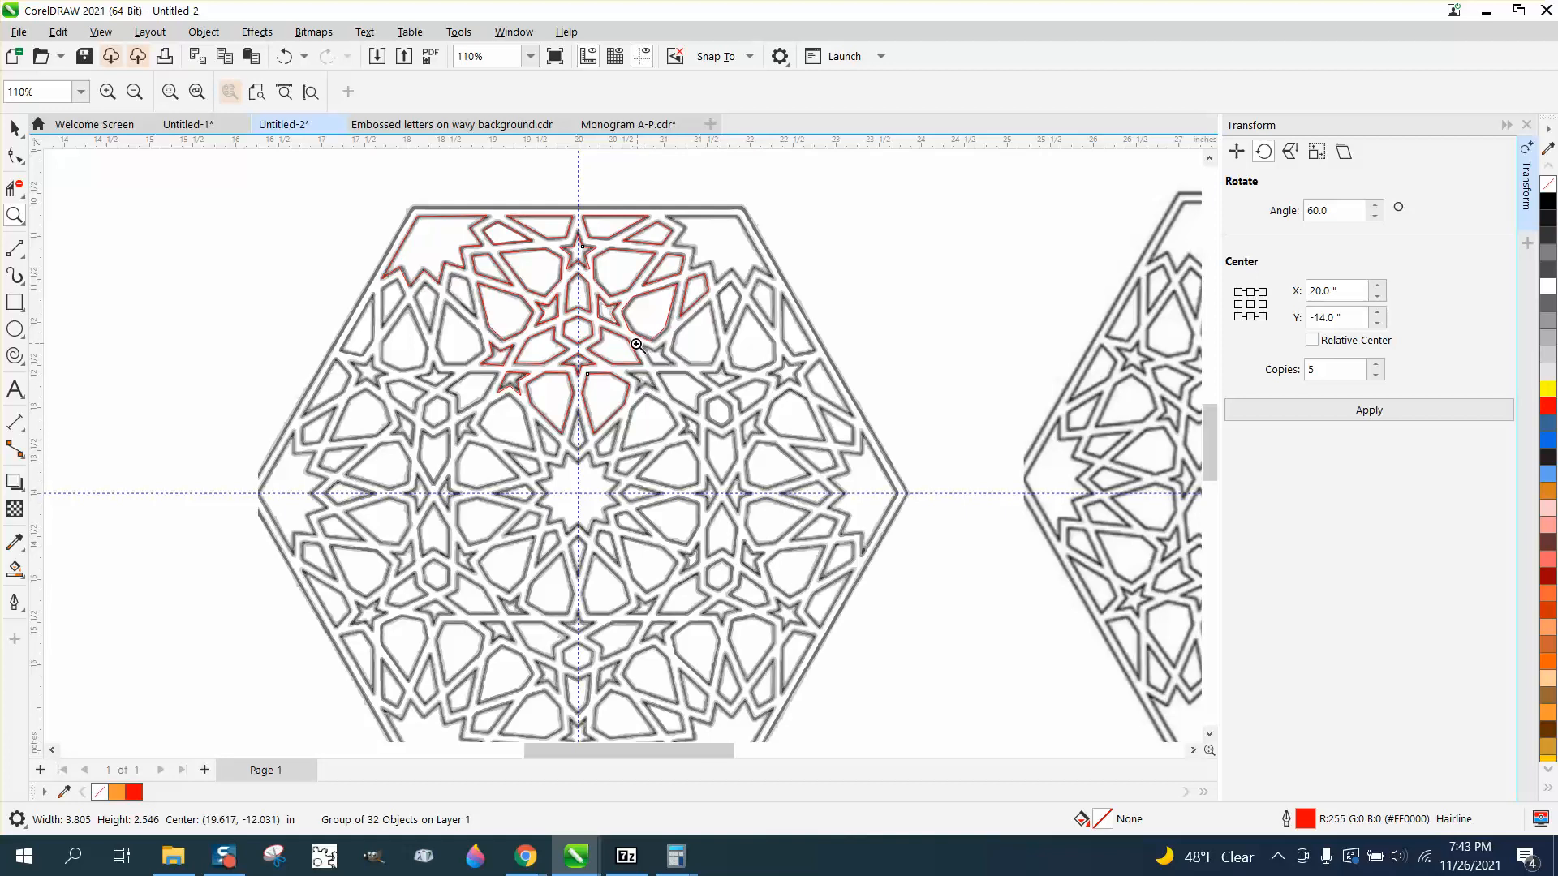
{"action": "scroll", "coordinate": [641, 345], "scroll_direction": "down", "scroll_amount": 1}
{"action": "scroll", "coordinate": [622, 366], "scroll_direction": "down", "scroll_amount": 1}
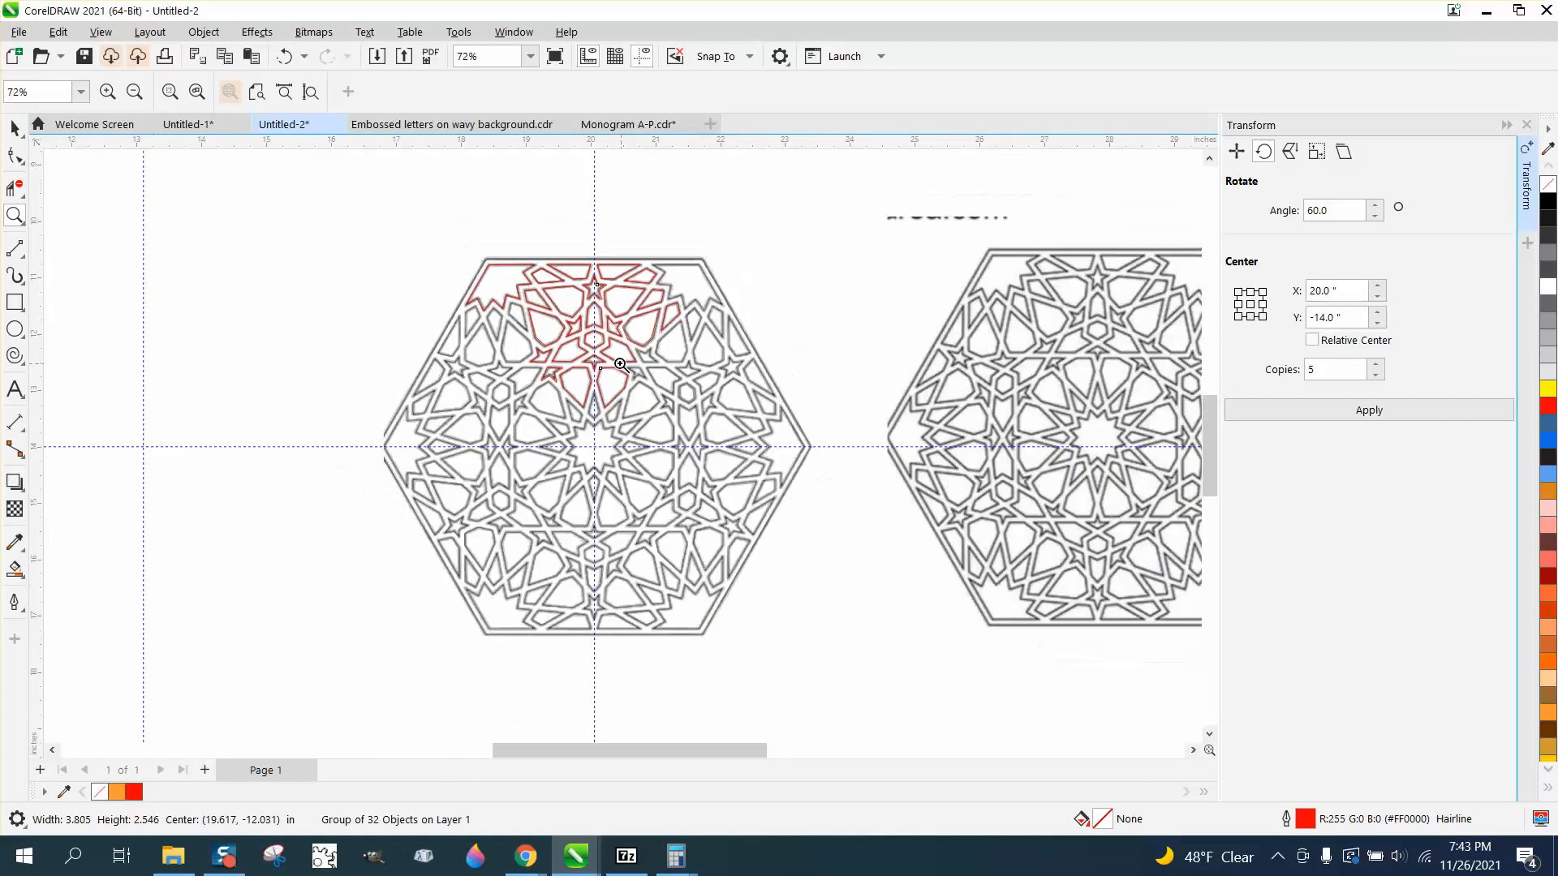
{"action": "left_click", "coordinate": [15, 131]}
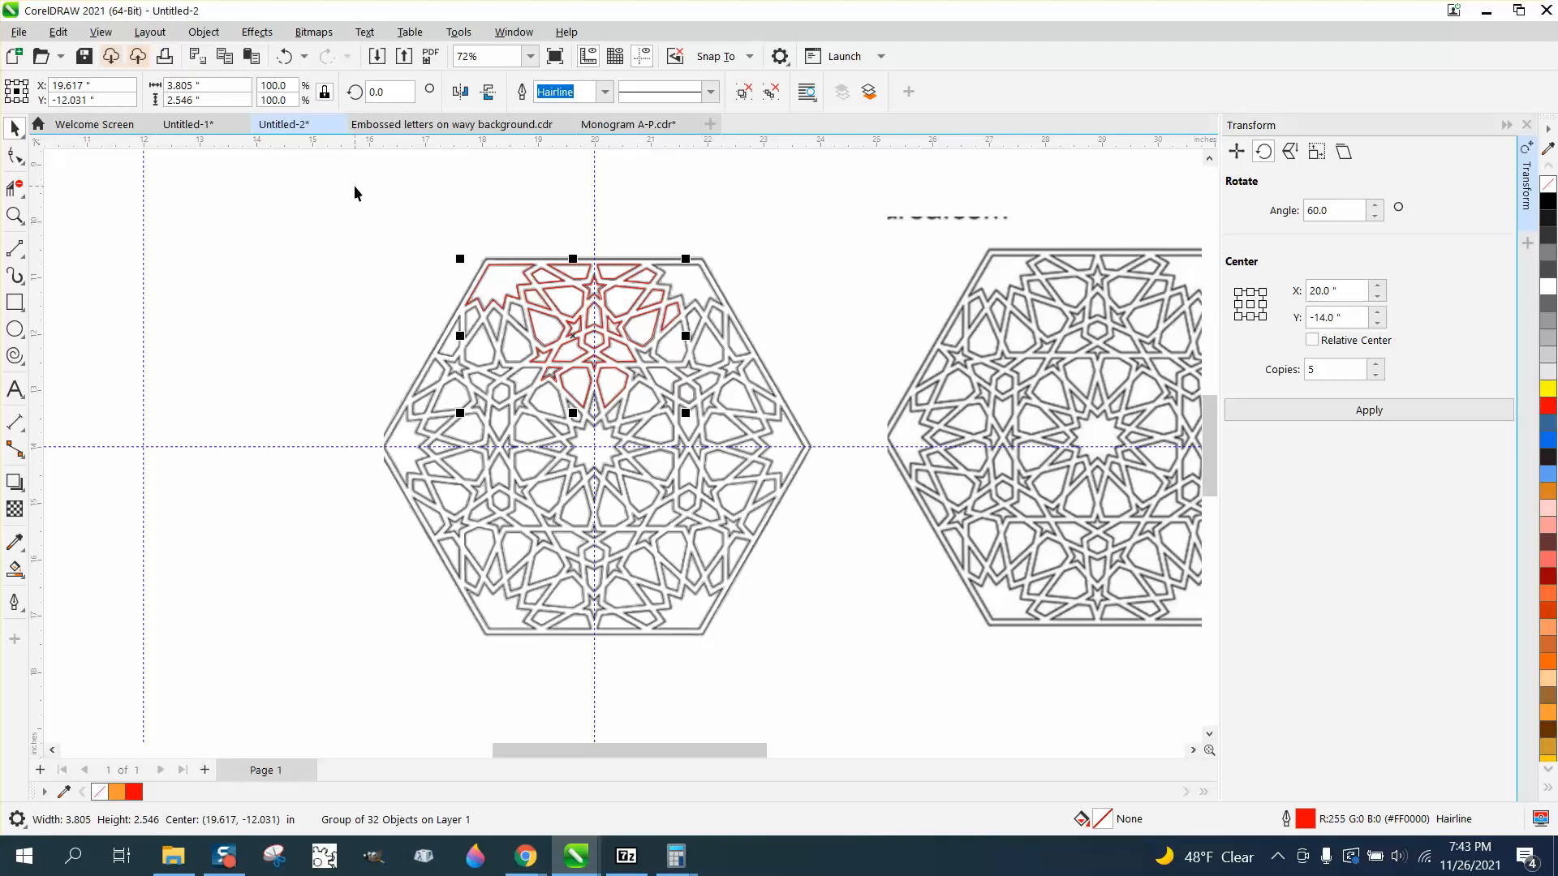
{"action": "key", "text": "Left"}
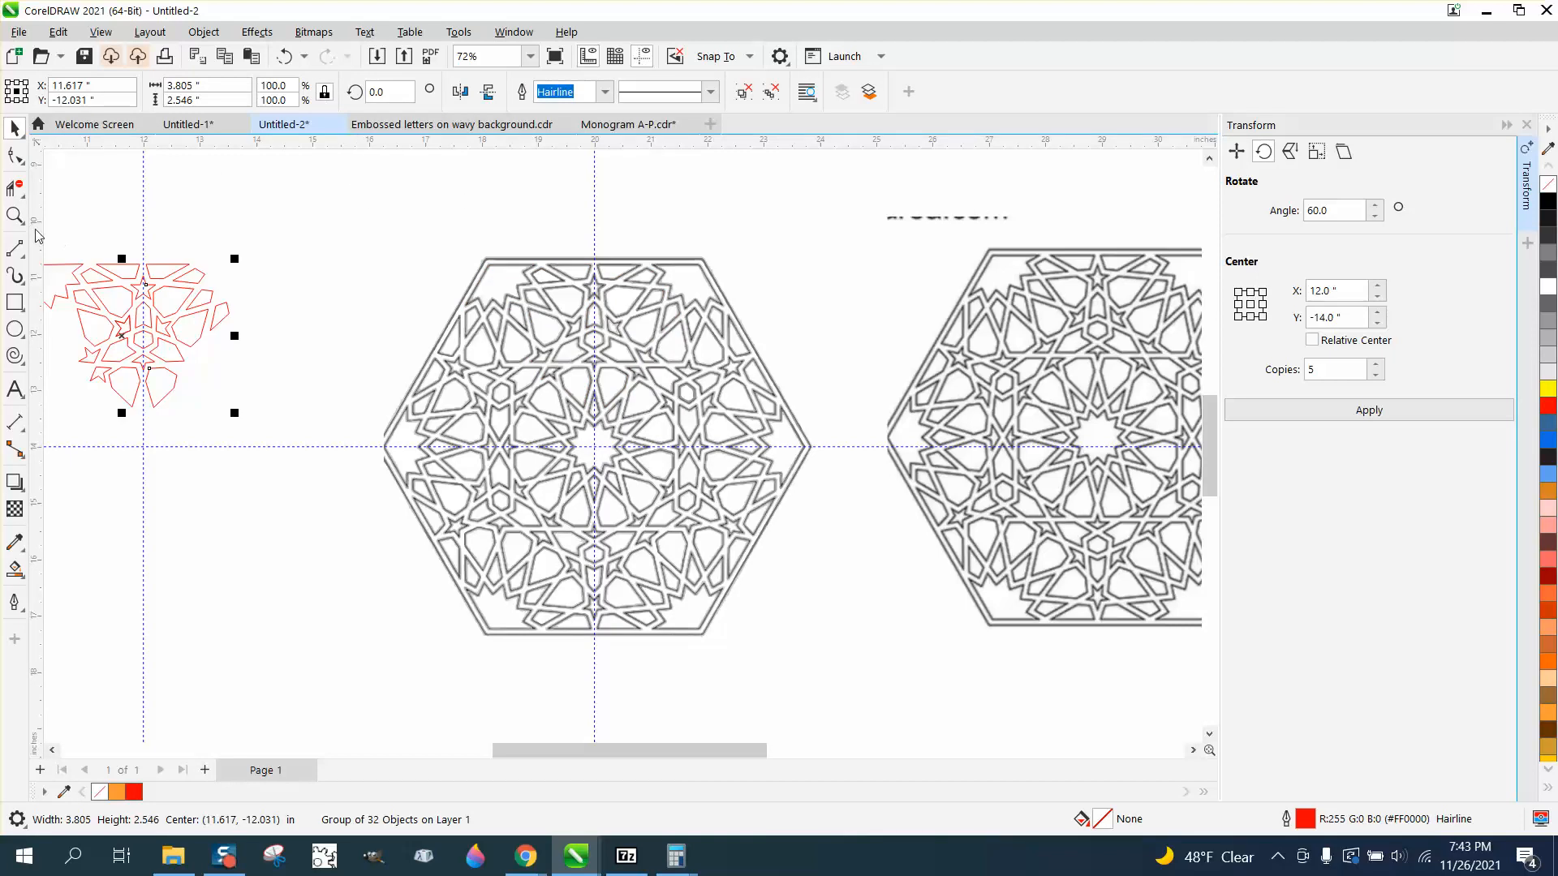
Draw a rectangle about 0.789 by 0.258 inches over the top-edge opening right of the 20-inch guideline and convert it to curves
{"action": "left_click", "coordinate": [14, 215]}
{"action": "left_click_drag", "start_coordinate": [438, 230], "coordinate": [826, 409]}
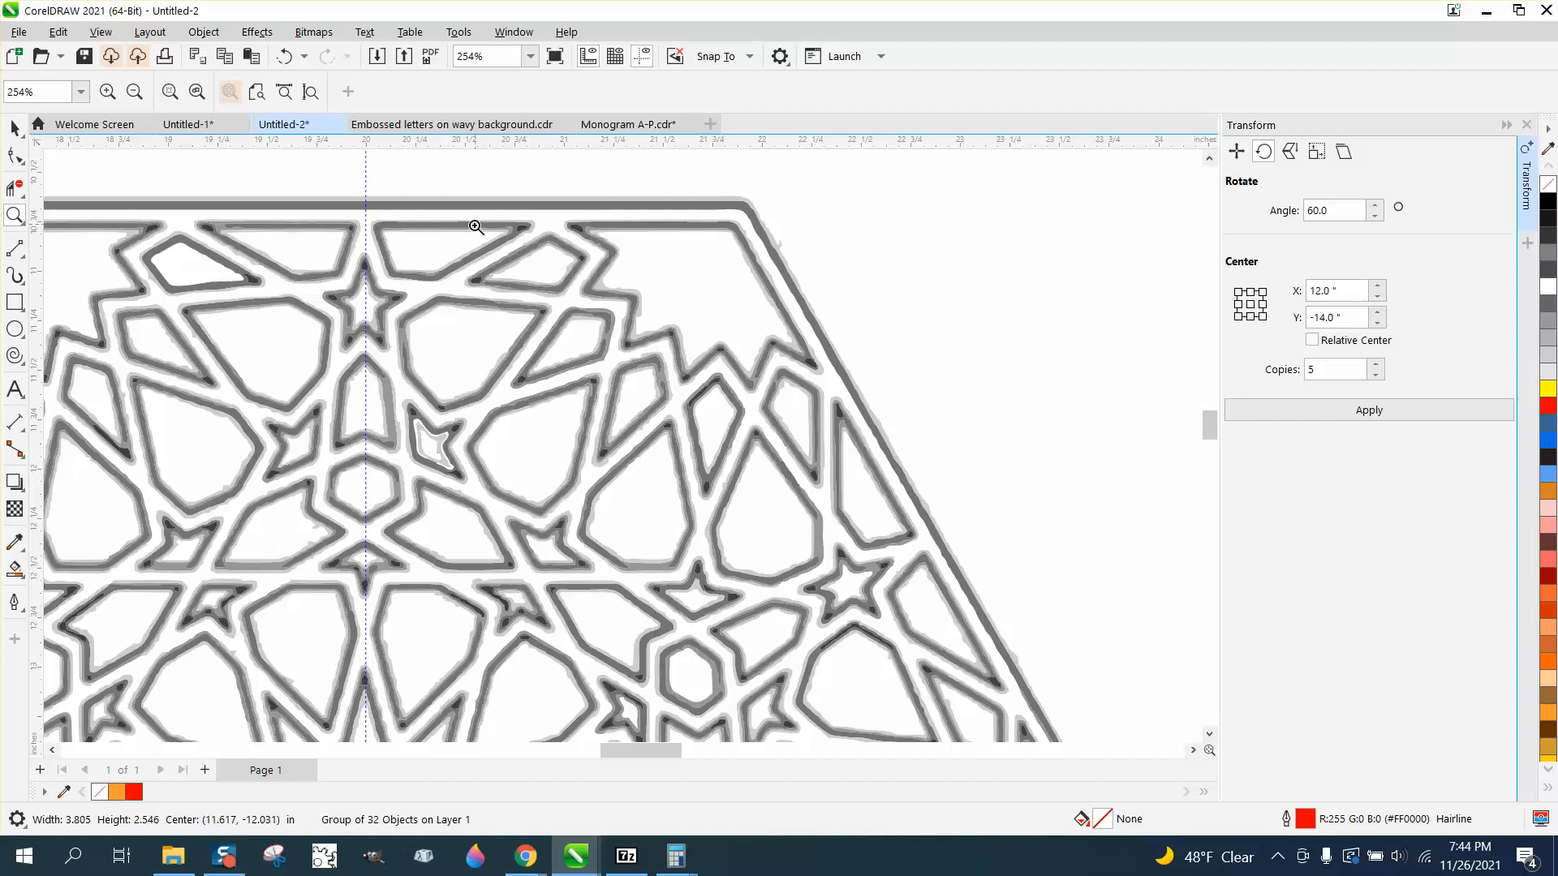
{"action": "left_click", "coordinate": [14, 302]}
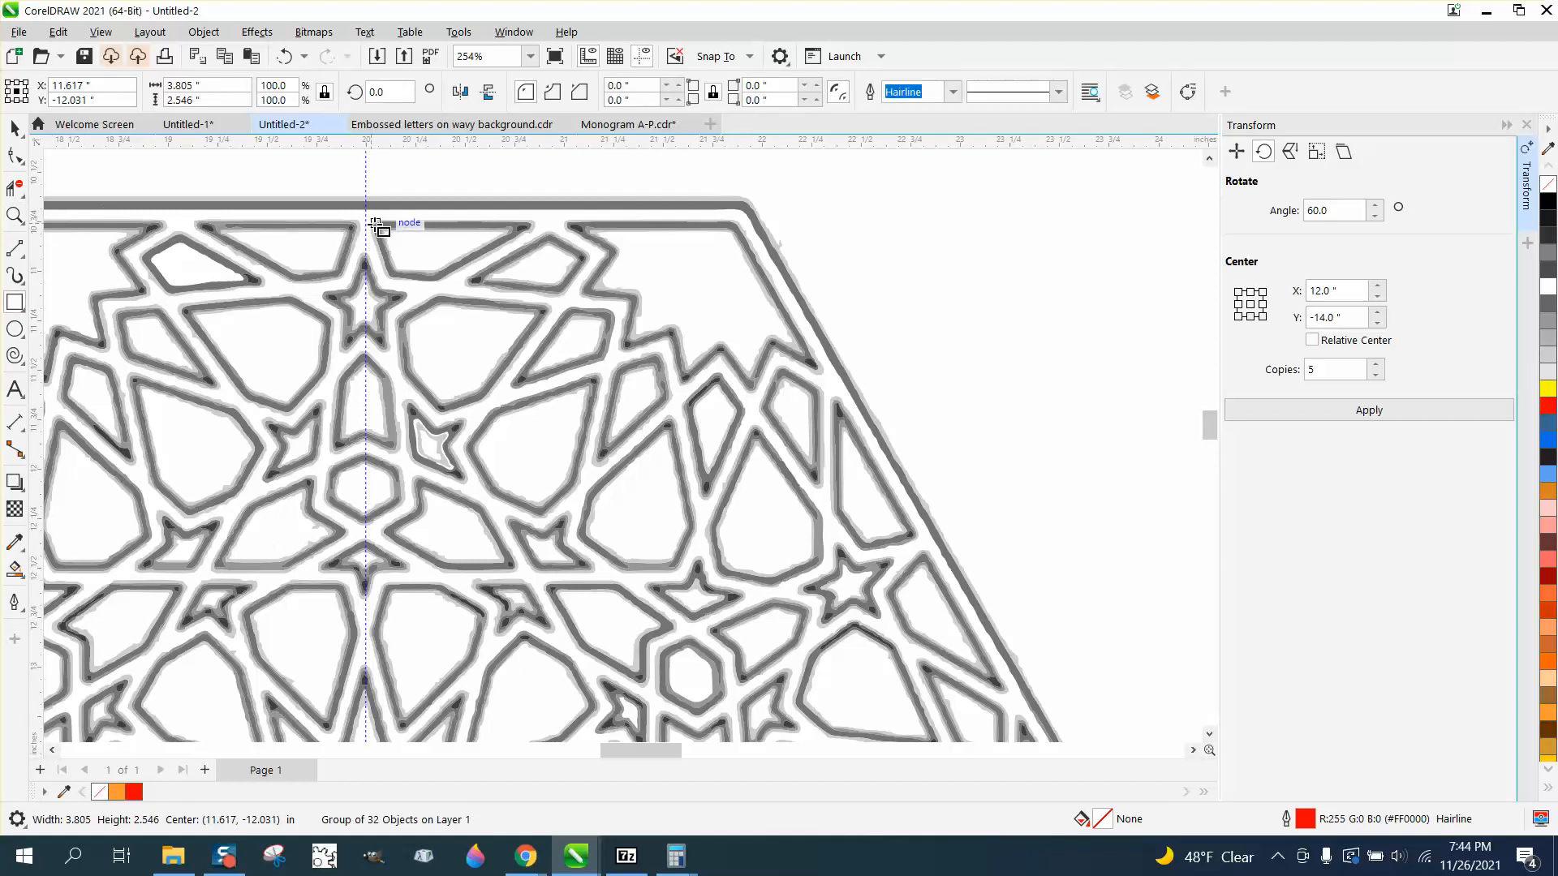
{"action": "left_click_drag", "start_coordinate": [375, 224], "coordinate": [535, 277]}
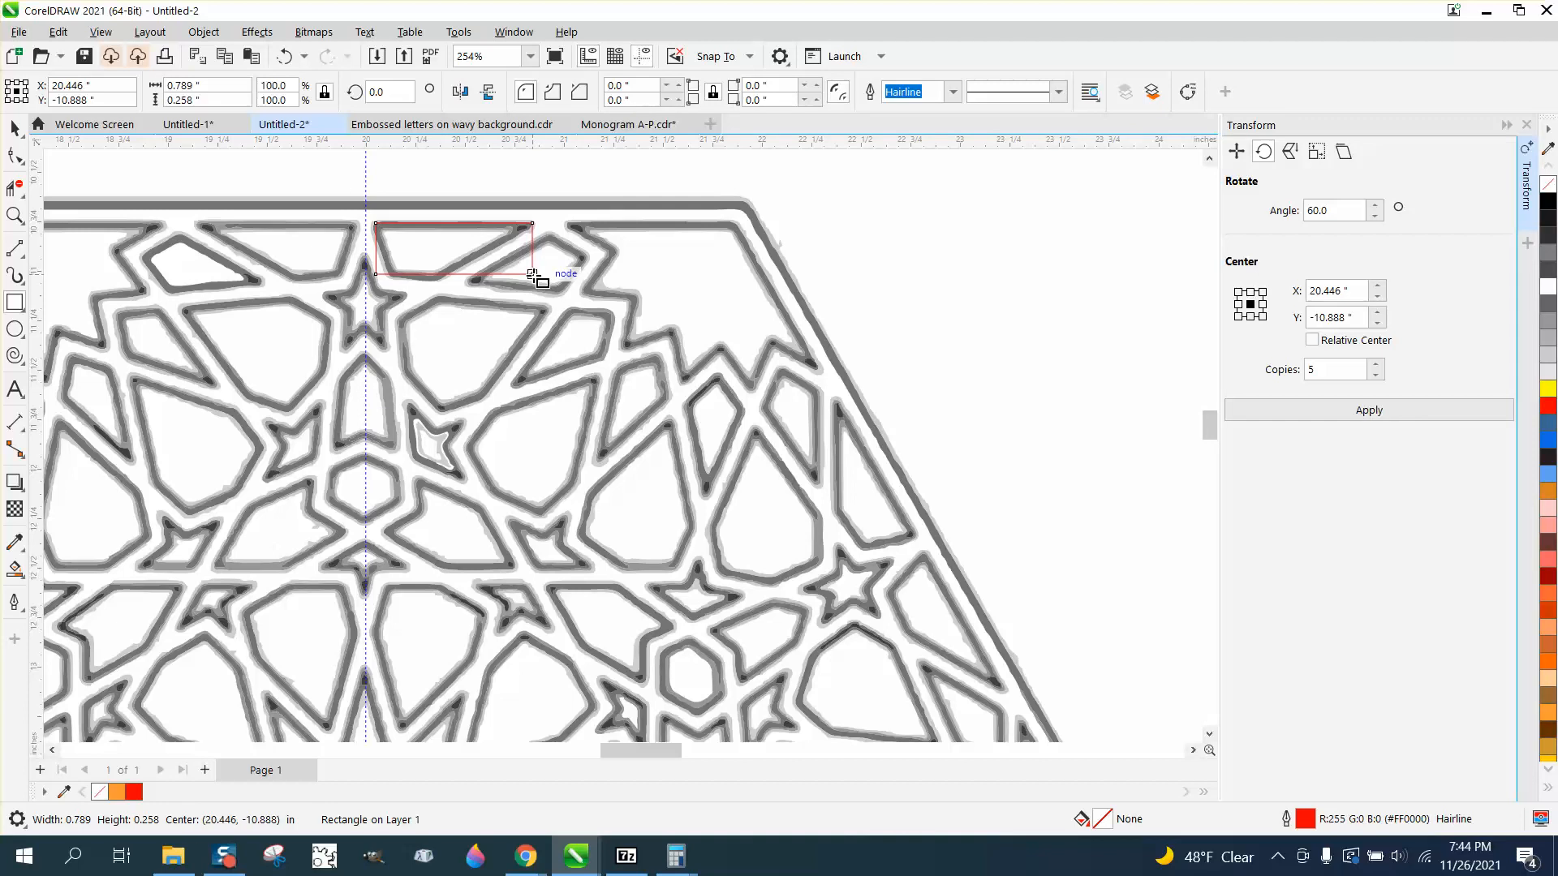
{"action": "left_click", "coordinate": [204, 31]}
{"action": "left_click", "coordinate": [243, 516]}
Reshape the rectangle into the opening's trapezoid by moving its two lower nodes inward onto the artwork's bottom corners
{"action": "left_click", "coordinate": [15, 215]}
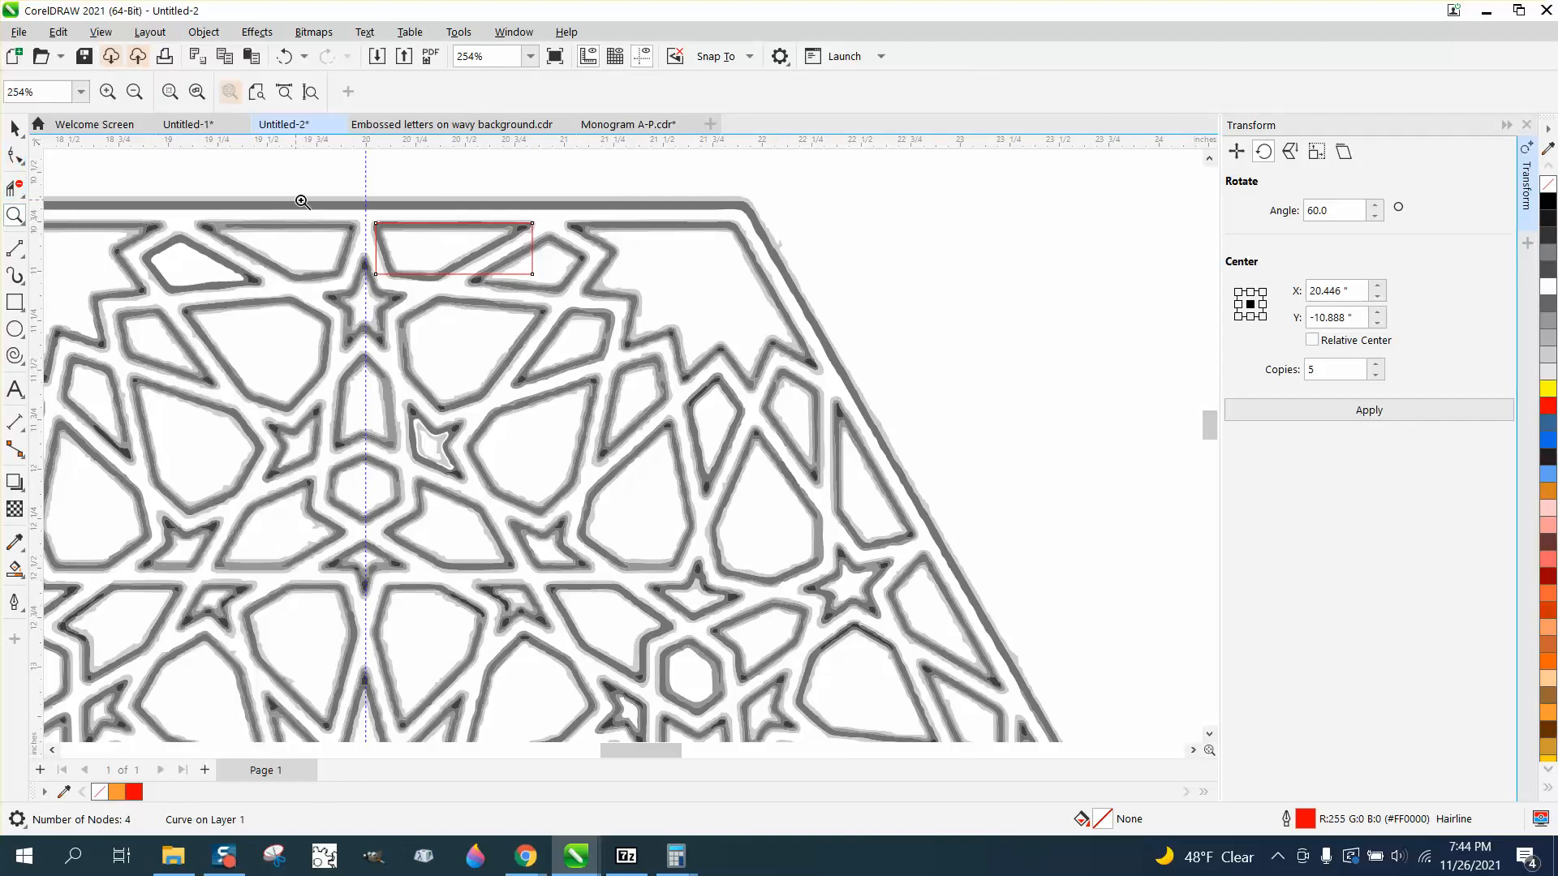
{"action": "left_click_drag", "start_coordinate": [554, 301], "coordinate": [675, 344]}
{"action": "left_click", "coordinate": [17, 157]}
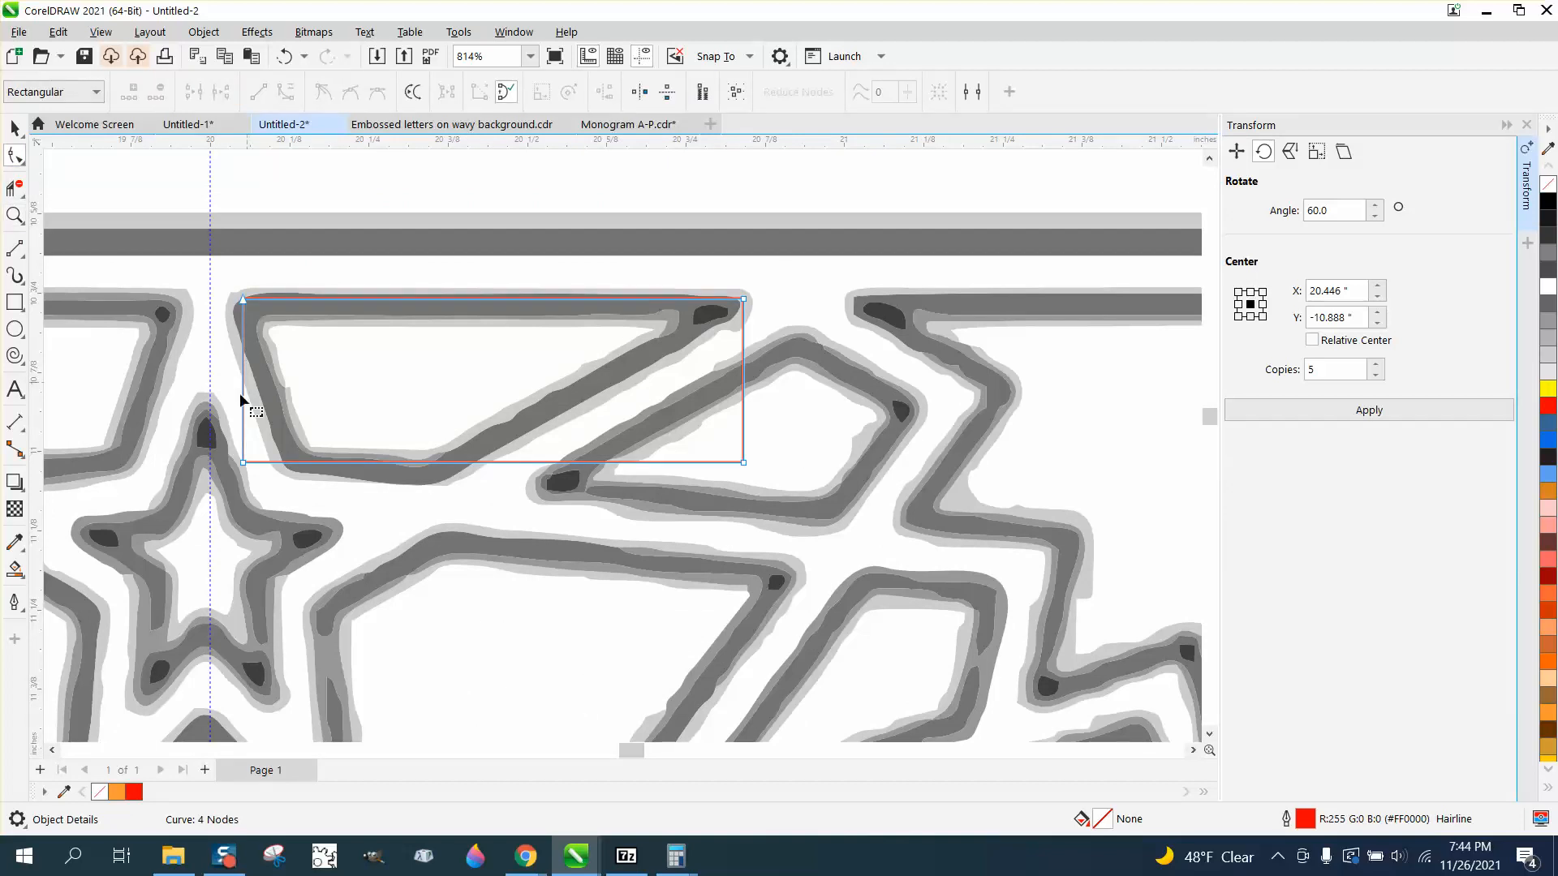
{"action": "left_click_drag", "start_coordinate": [244, 463], "coordinate": [294, 462]}
{"action": "left_click_drag", "start_coordinate": [743, 462], "coordinate": [457, 463]}
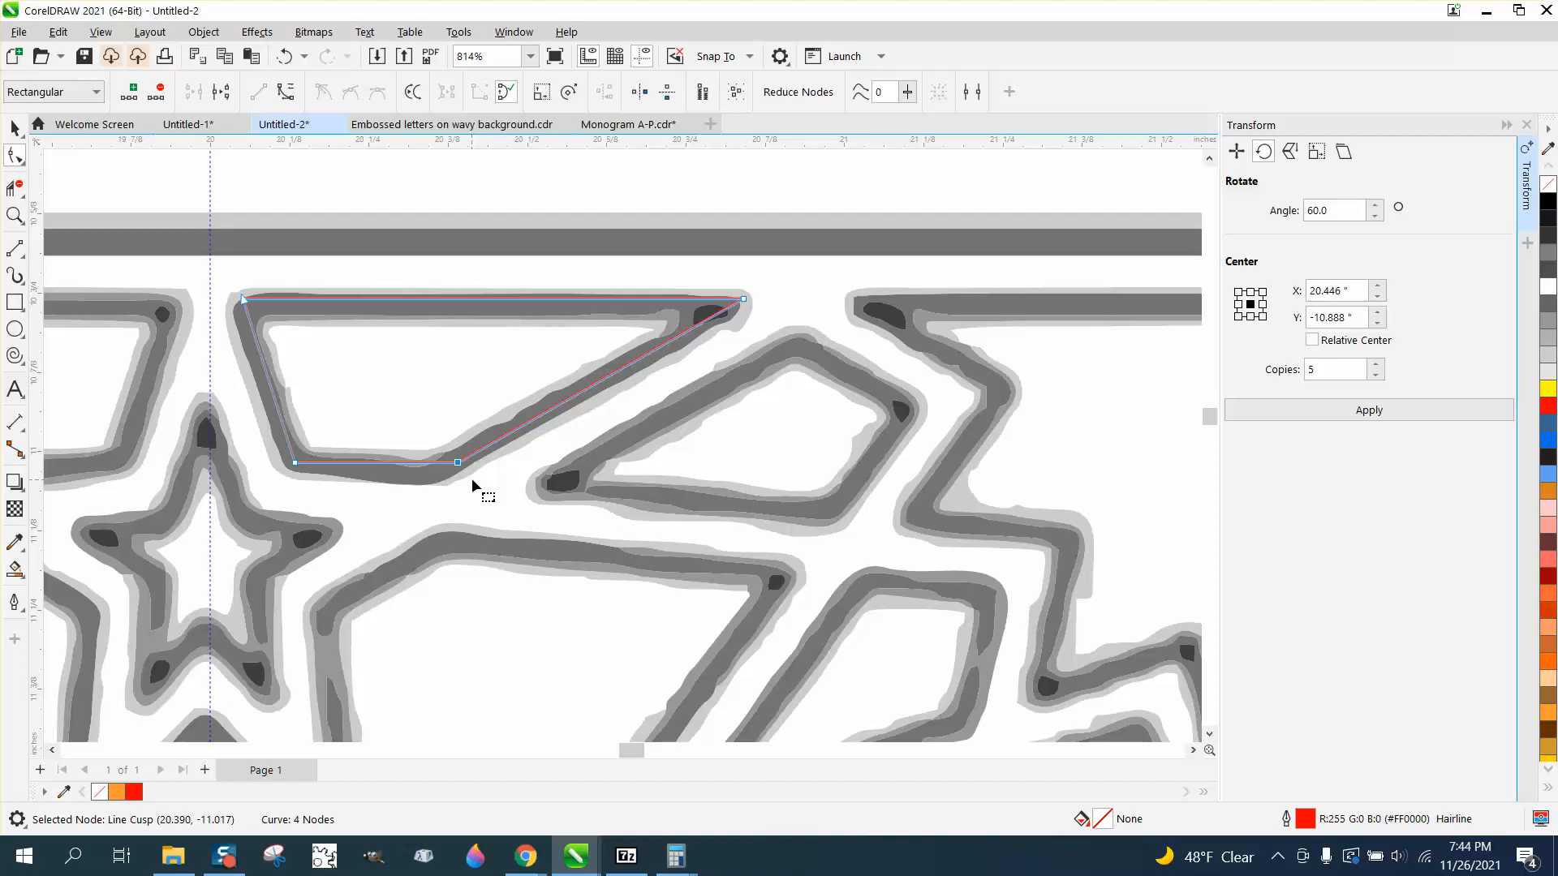
Make a horizontally mirrored copy of the trapezoid and place it over the matching opening left of the 20-inch guideline
{"action": "scroll", "coordinate": [471, 479], "scroll_direction": "down", "scroll_amount": 1}
{"action": "left_click", "coordinate": [10, 130]}
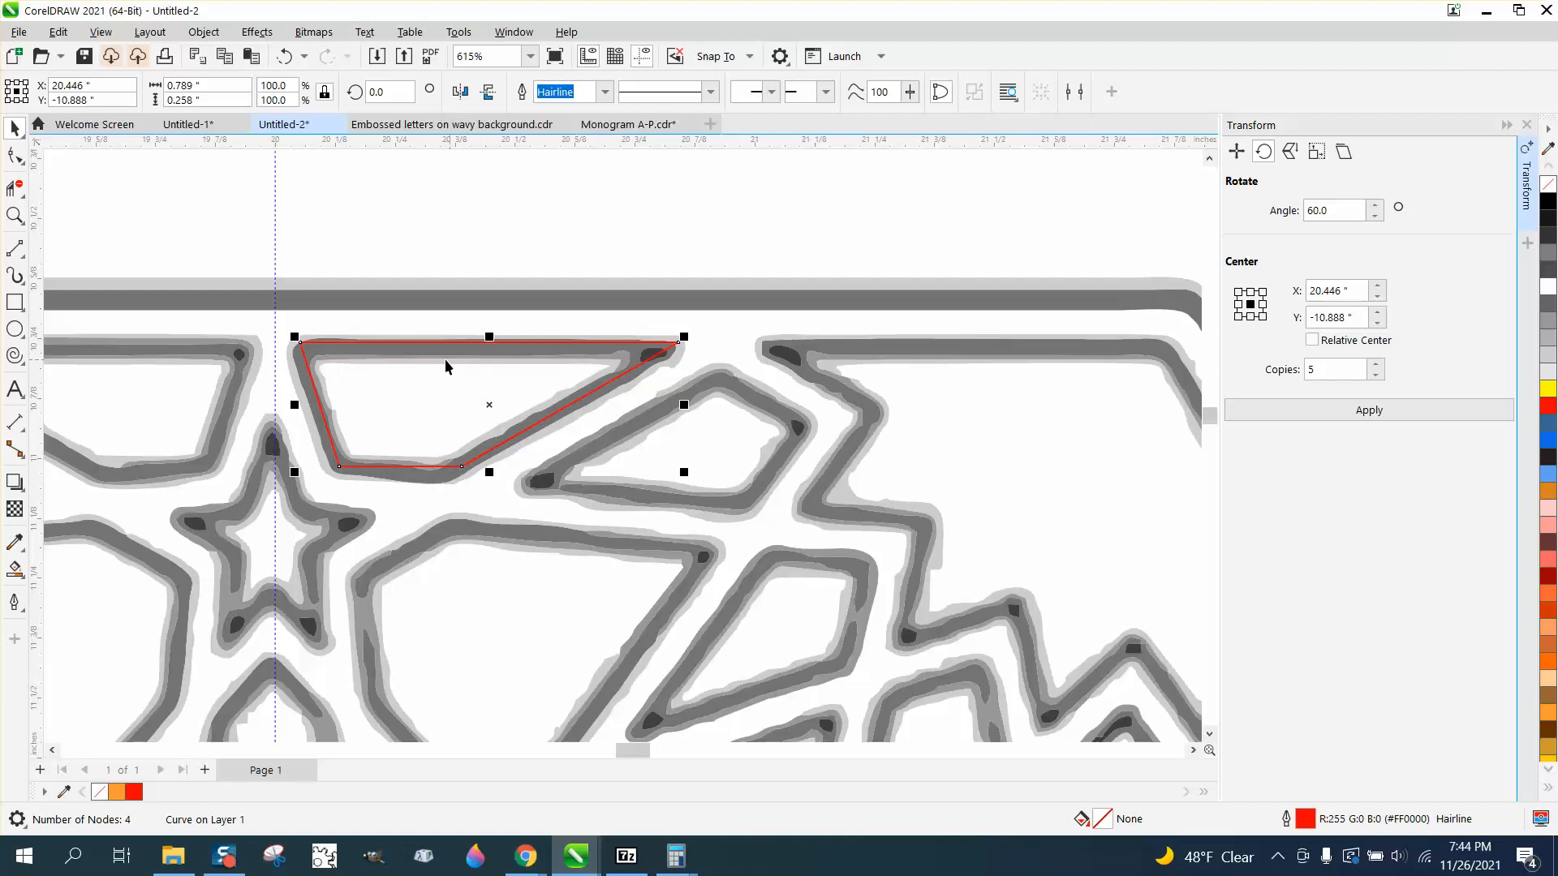
{"action": "left_click", "coordinate": [460, 92]}
{"action": "scroll", "coordinate": [571, 234], "scroll_direction": "down", "scroll_amount": 2}
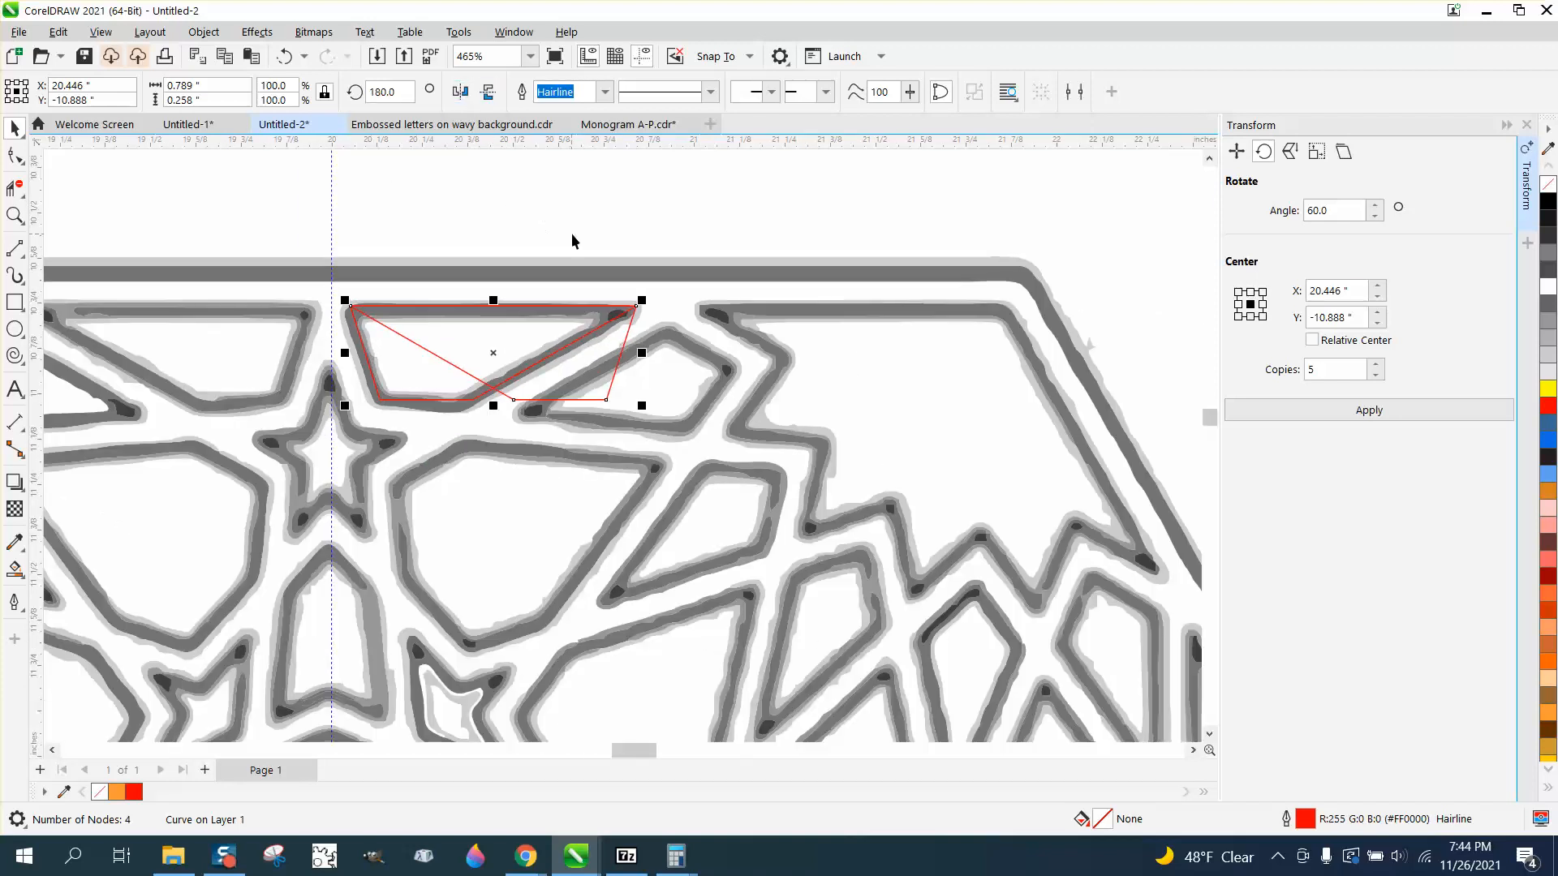
{"action": "left_click_drag", "start_coordinate": [634, 297], "coordinate": [388, 292]}
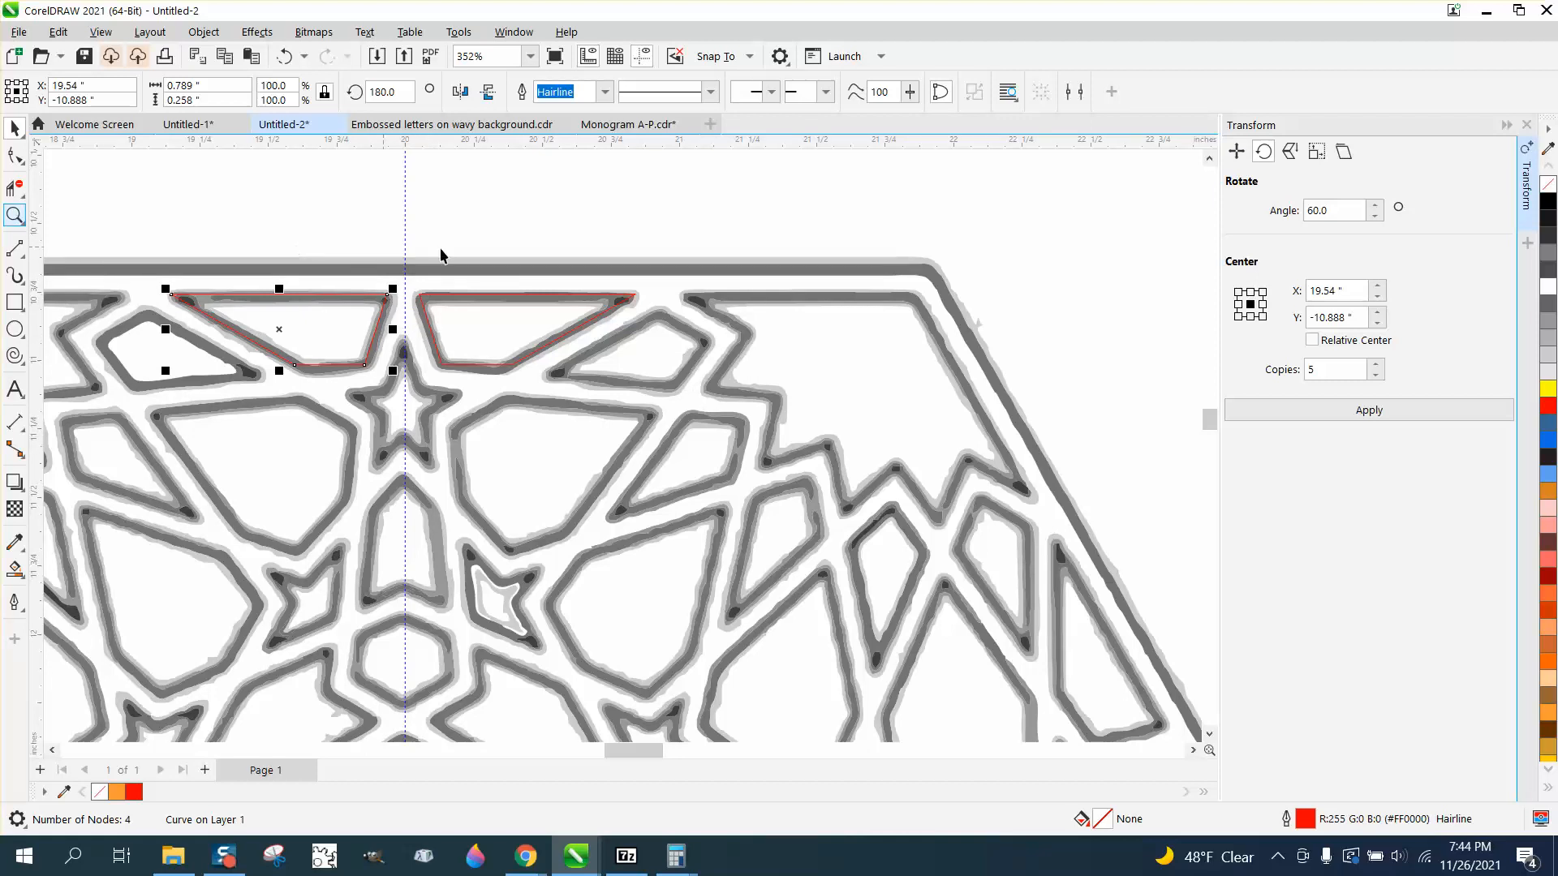
Trace the kite-shaped opening right of the trapezoids as a closed four-sided line shape about 0.546 by 0.275 inches
{"action": "left_click", "coordinate": [16, 216]}
{"action": "left_click", "coordinate": [52, 223]}
{"action": "left_click_drag", "start_coordinate": [444, 242], "coordinate": [879, 474]}
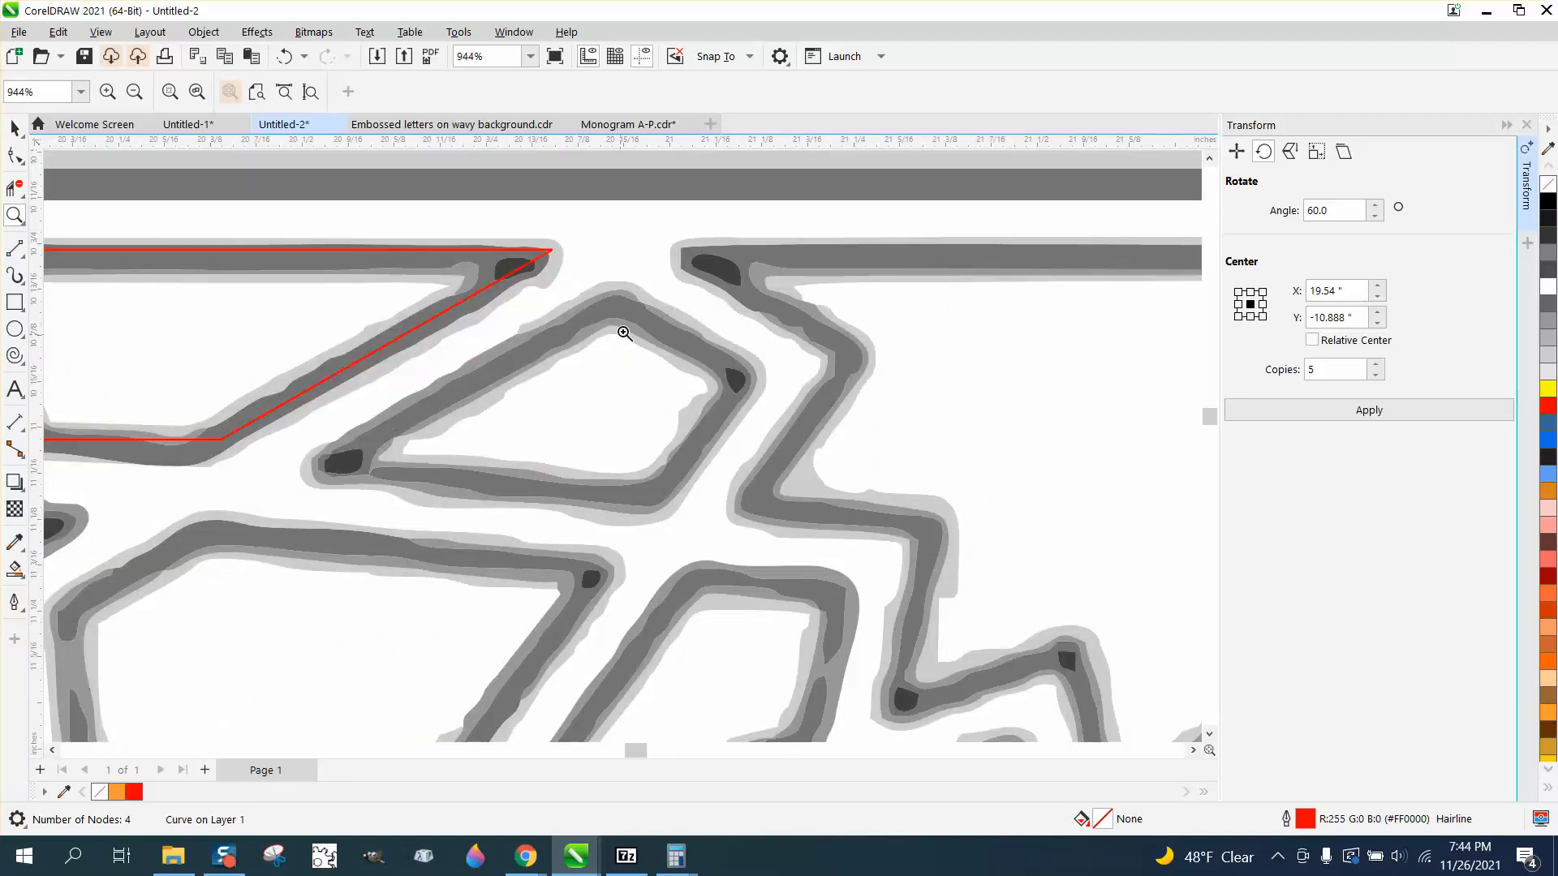
{"action": "left_click", "coordinate": [22, 258]}
{"action": "left_click", "coordinate": [73, 268]}
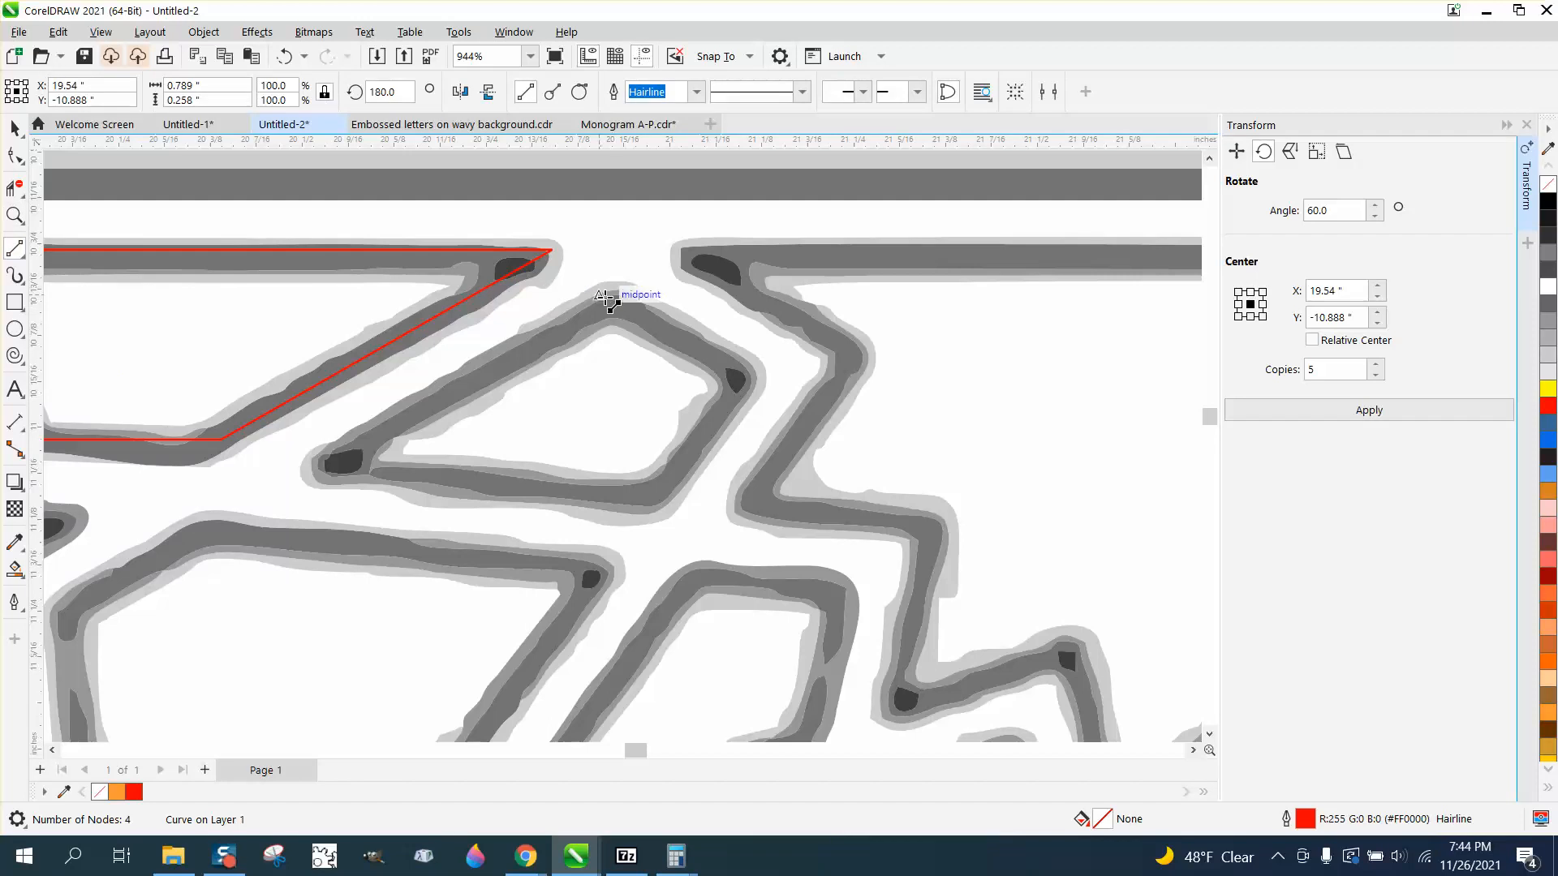
{"action": "mouse_move", "coordinate": [610, 300]}
{"action": "left_mouse_down"}
{"action": "mouse_move", "coordinate": [347, 460]}
{"action": "mouse_move", "coordinate": [646, 499]}
{"action": "mouse_move", "coordinate": [733, 452]}
{"action": "mouse_move", "coordinate": [745, 378]}
{"action": "mouse_move", "coordinate": [621, 300]}
{"action": "left_mouse_up"}
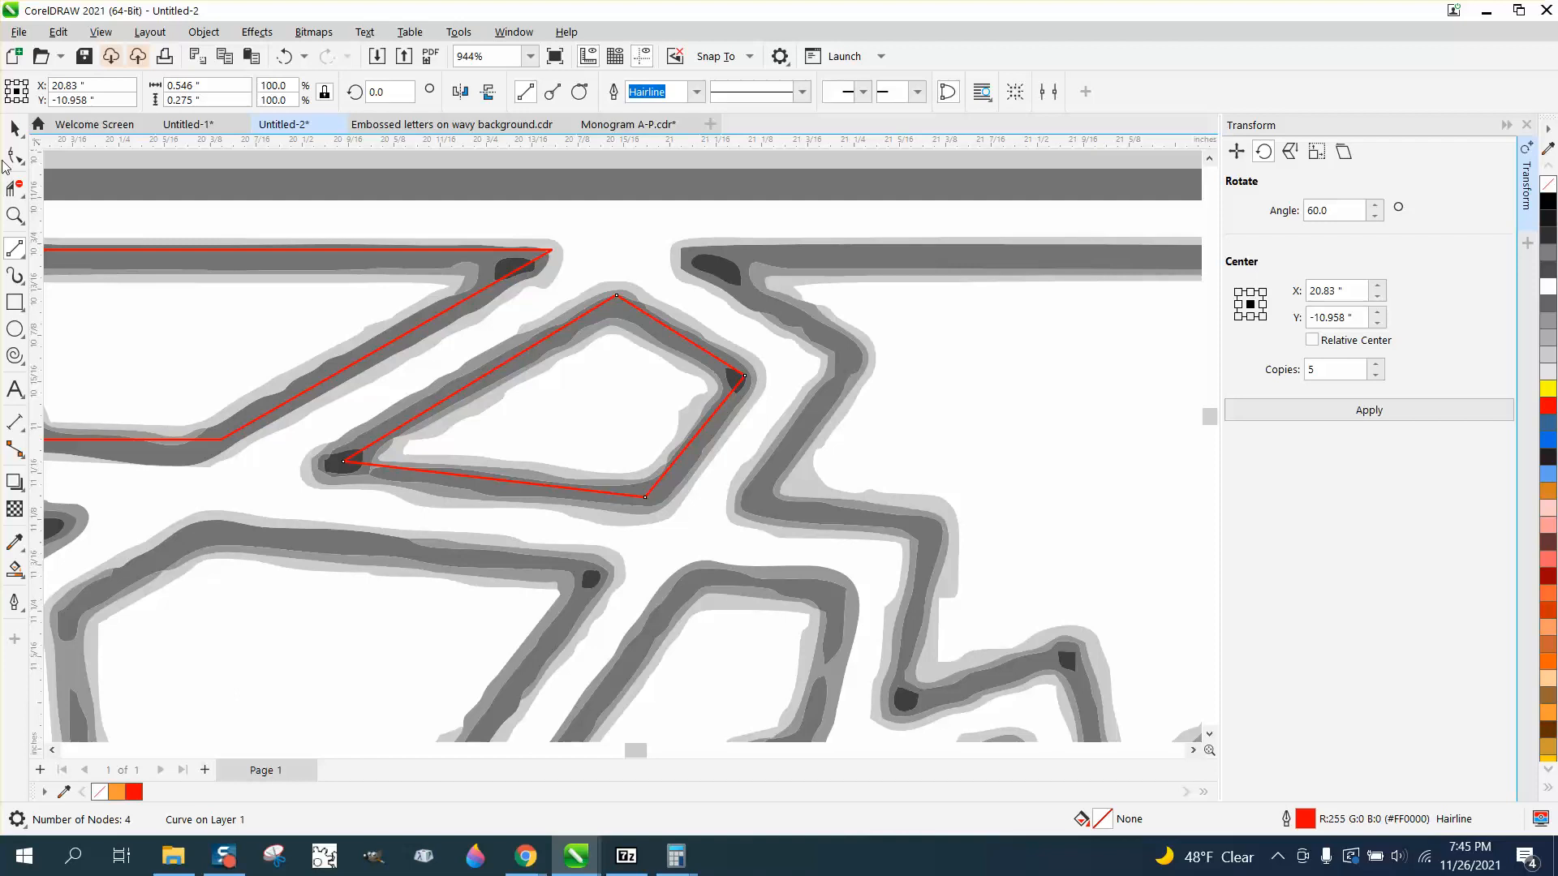
Make a horizontally mirrored copy of the kite shape and place it over the matching opening left of the 20-inch guideline
{"action": "left_click", "coordinate": [15, 128]}
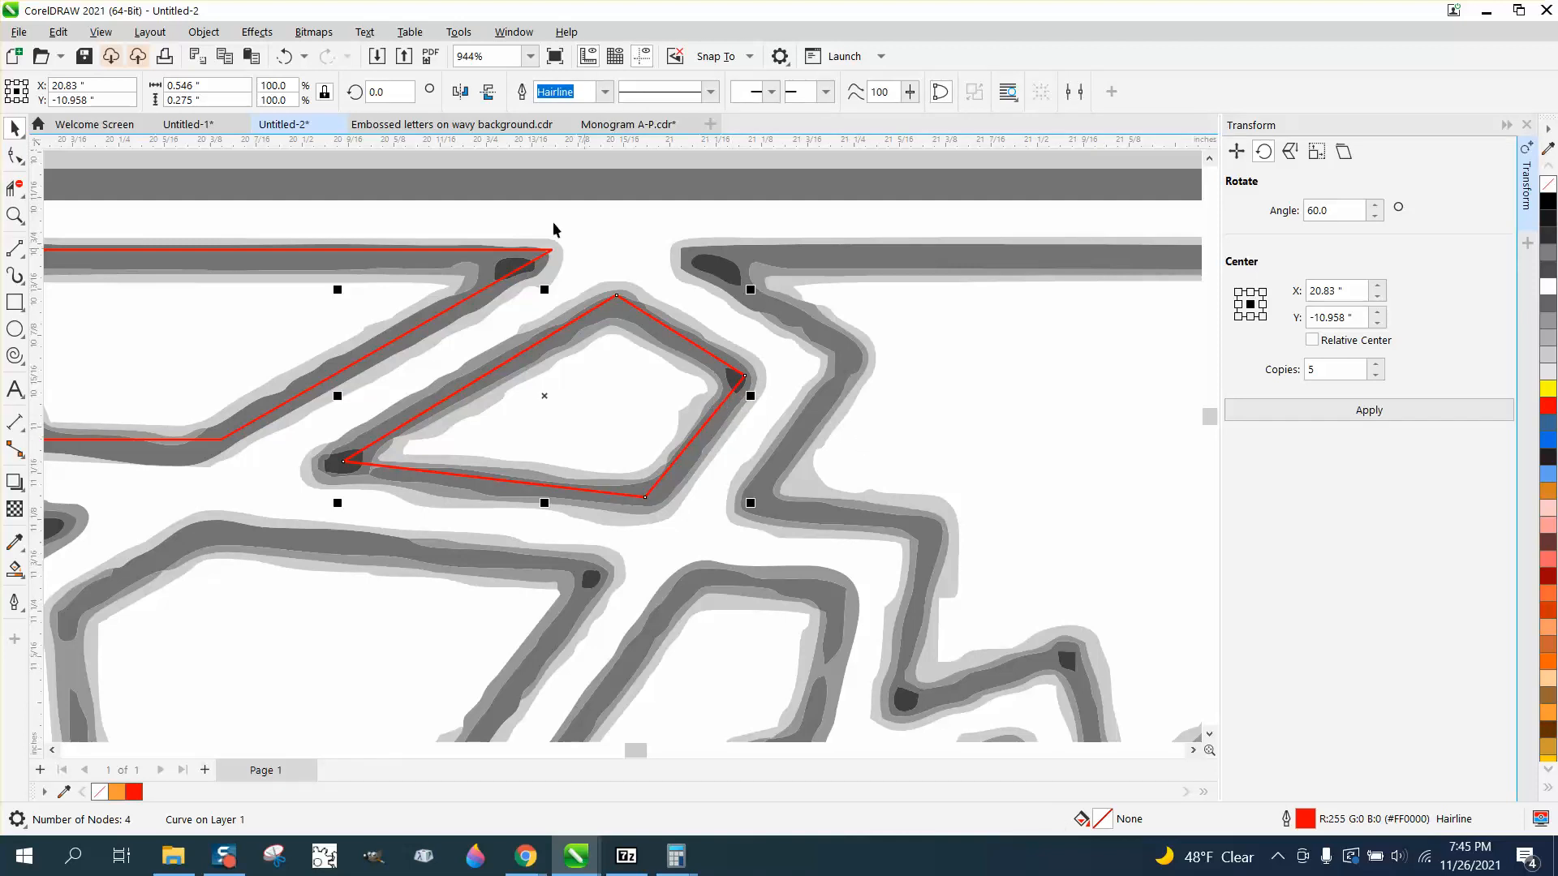
{"action": "left_click", "coordinate": [460, 92]}
{"action": "scroll", "coordinate": [731, 454], "scroll_direction": "down", "scroll_amount": 2}
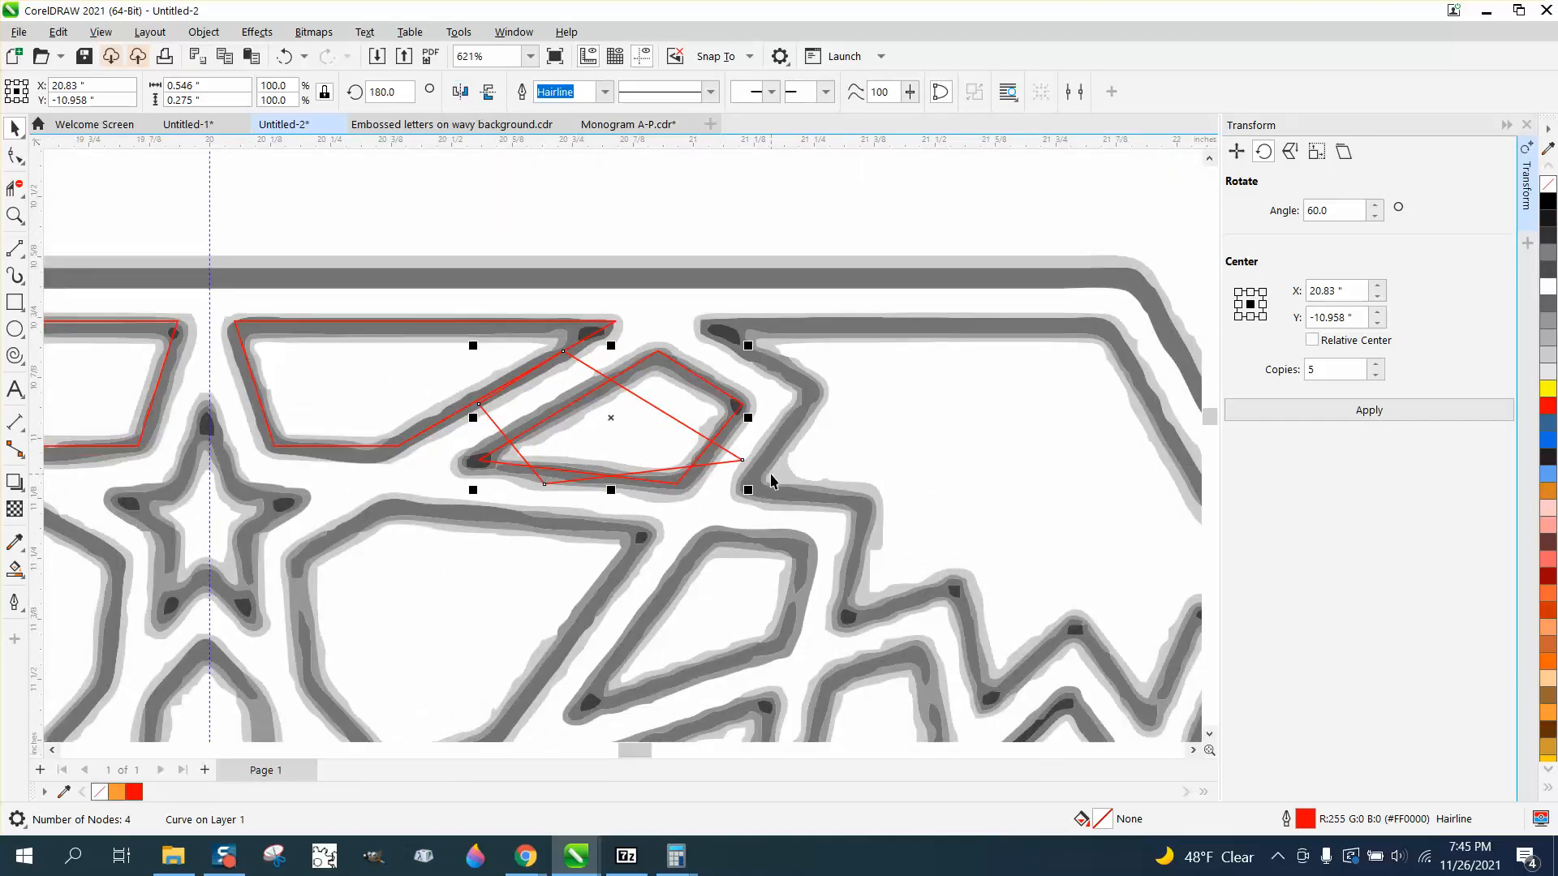
{"action": "scroll", "coordinate": [560, 427], "scroll_direction": "down", "scroll_amount": 1}
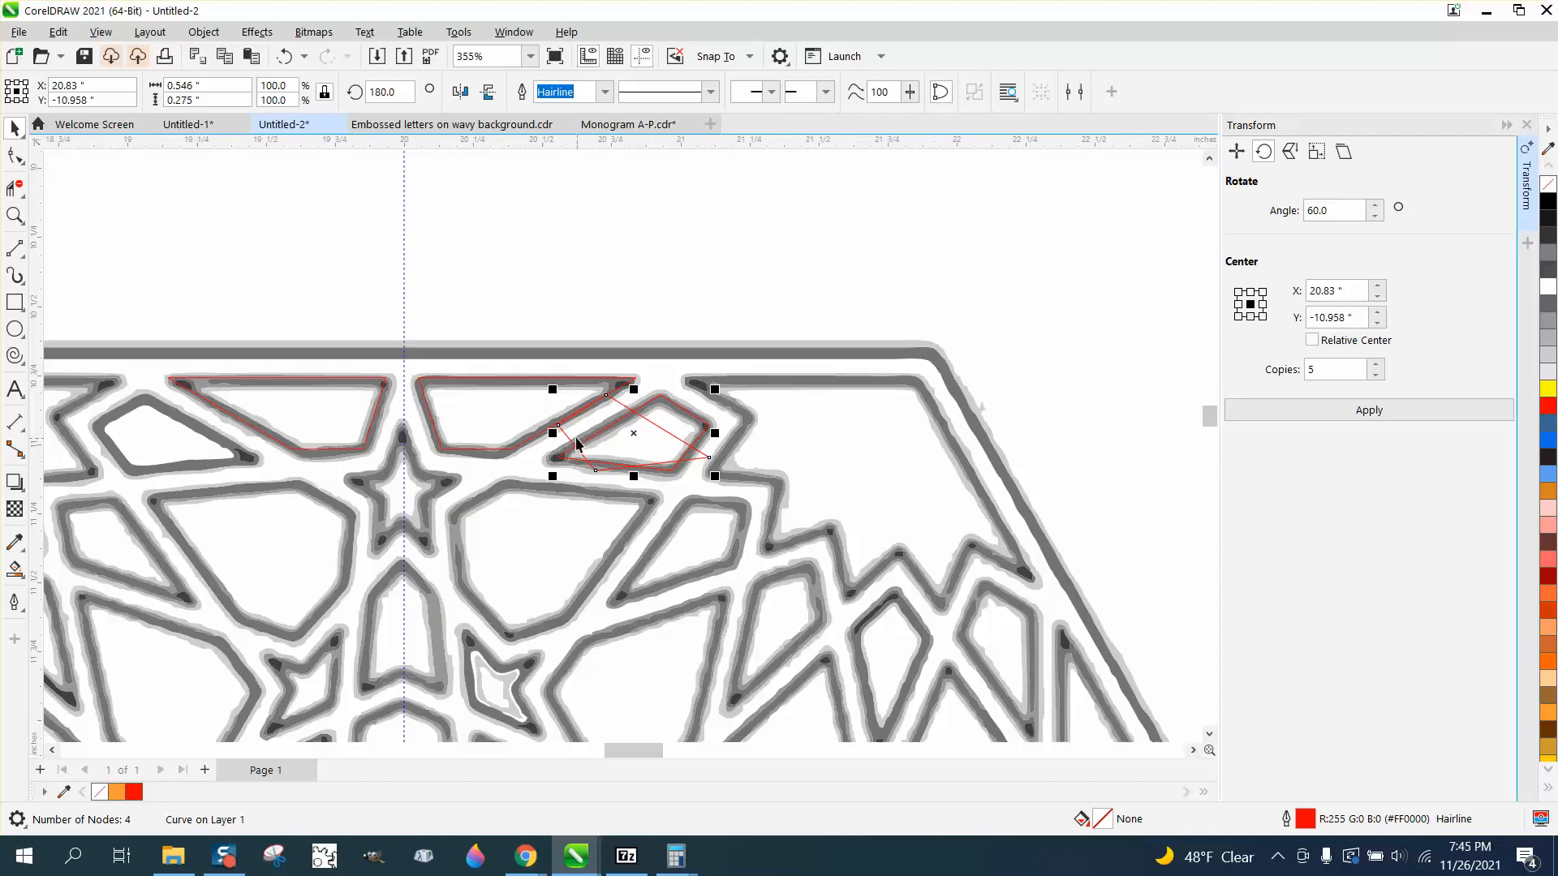
{"action": "left_click_drag", "start_coordinate": [561, 427], "coordinate": [99, 415]}
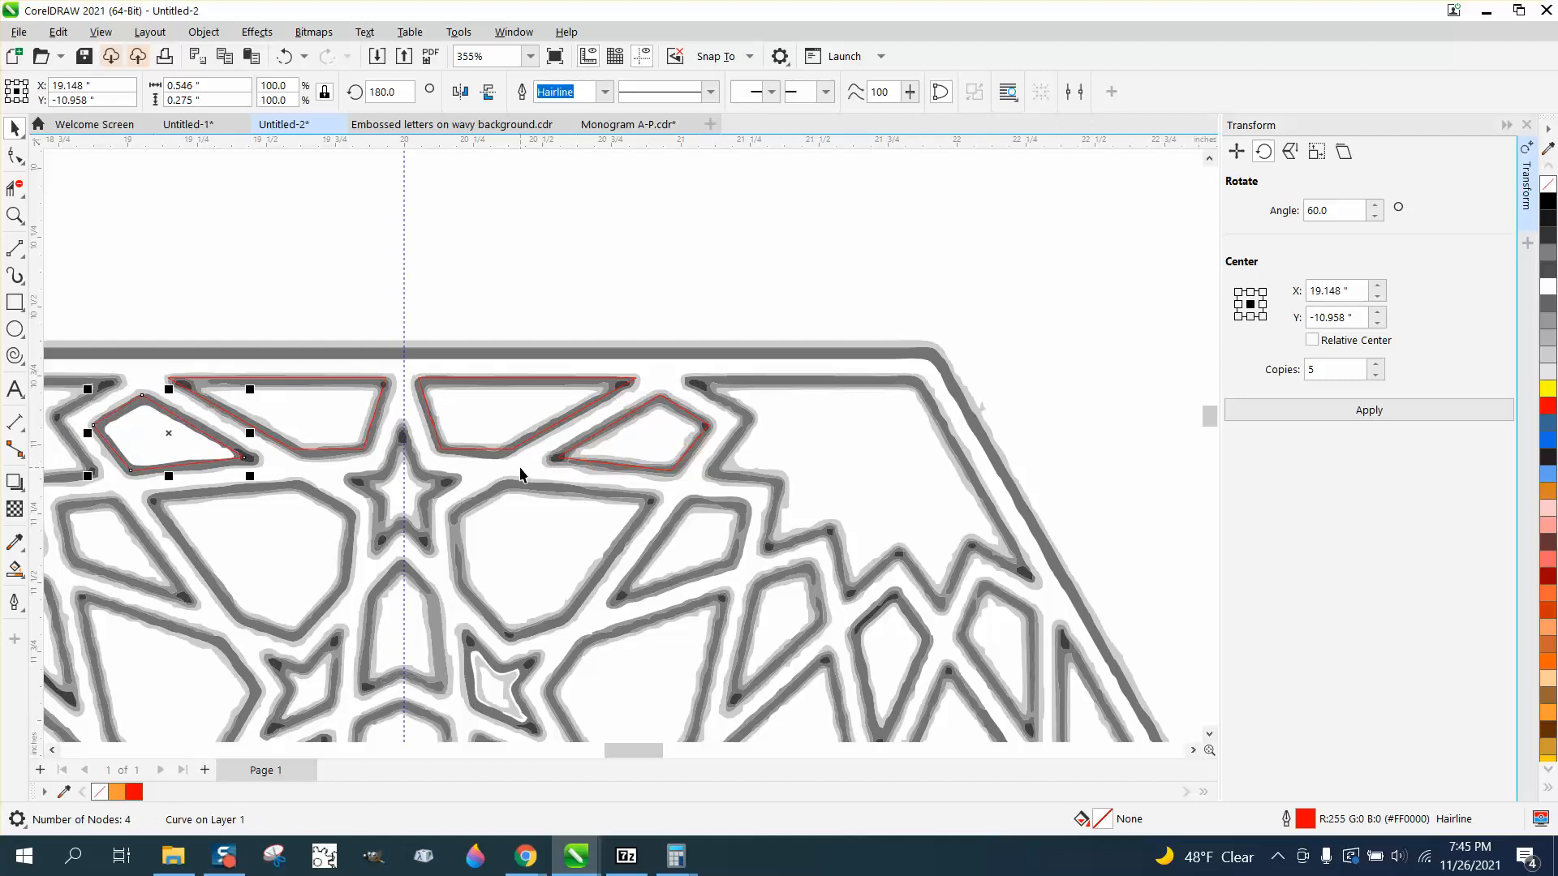
Shift the red 32-object group 8 inches left, and move the four newly traced shapes 8 inches left to the 12-inch guideline
{"action": "scroll", "coordinate": [520, 473], "scroll_direction": "down", "scroll_amount": 3}
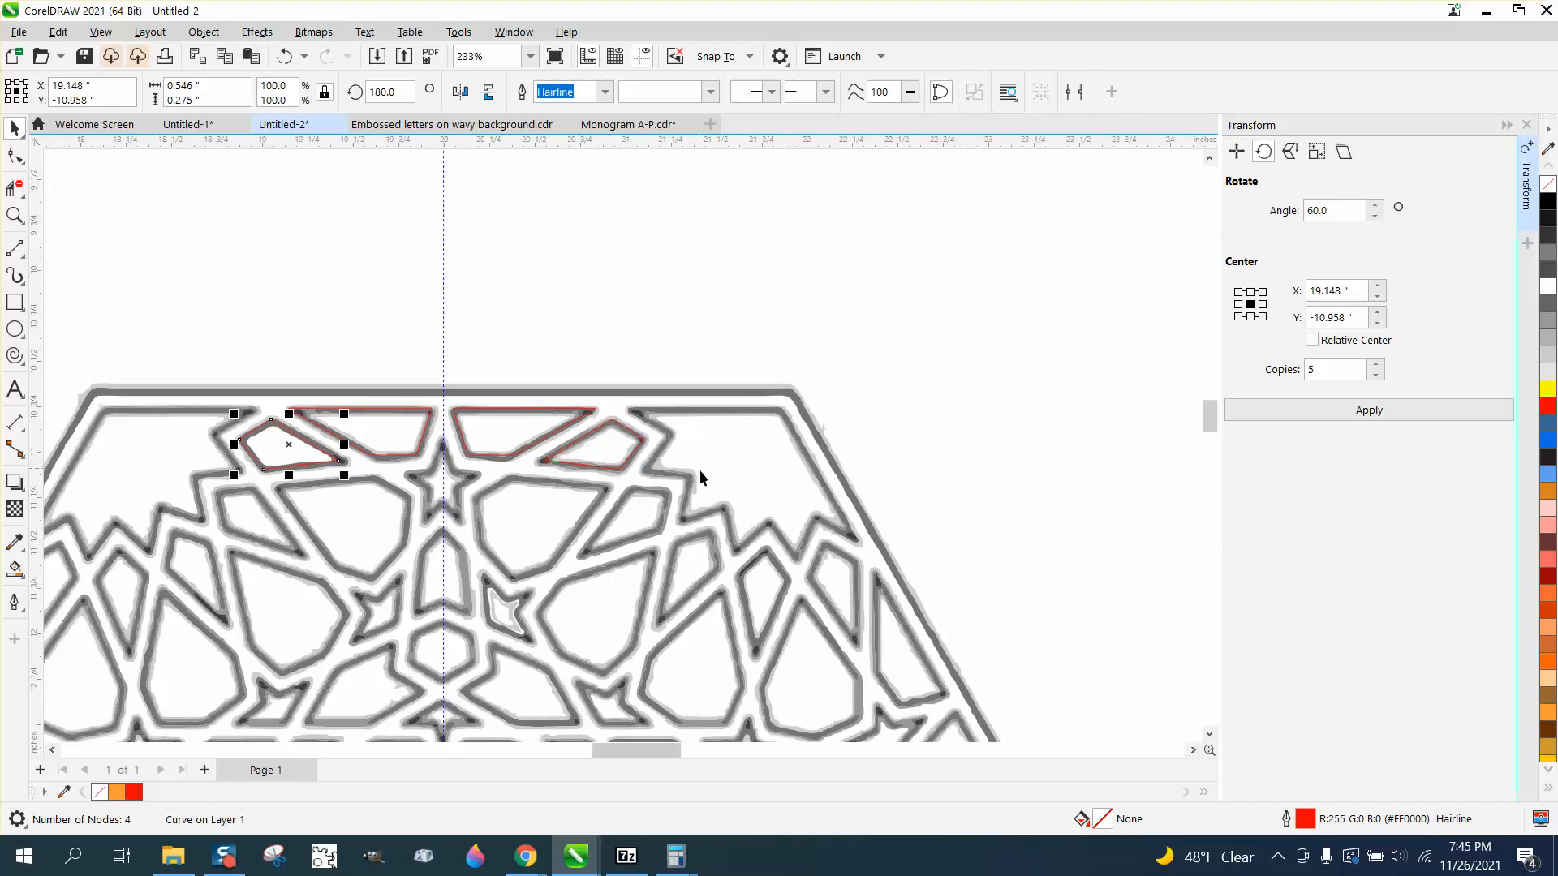
{"action": "scroll", "coordinate": [730, 487], "scroll_direction": "down", "scroll_amount": 5}
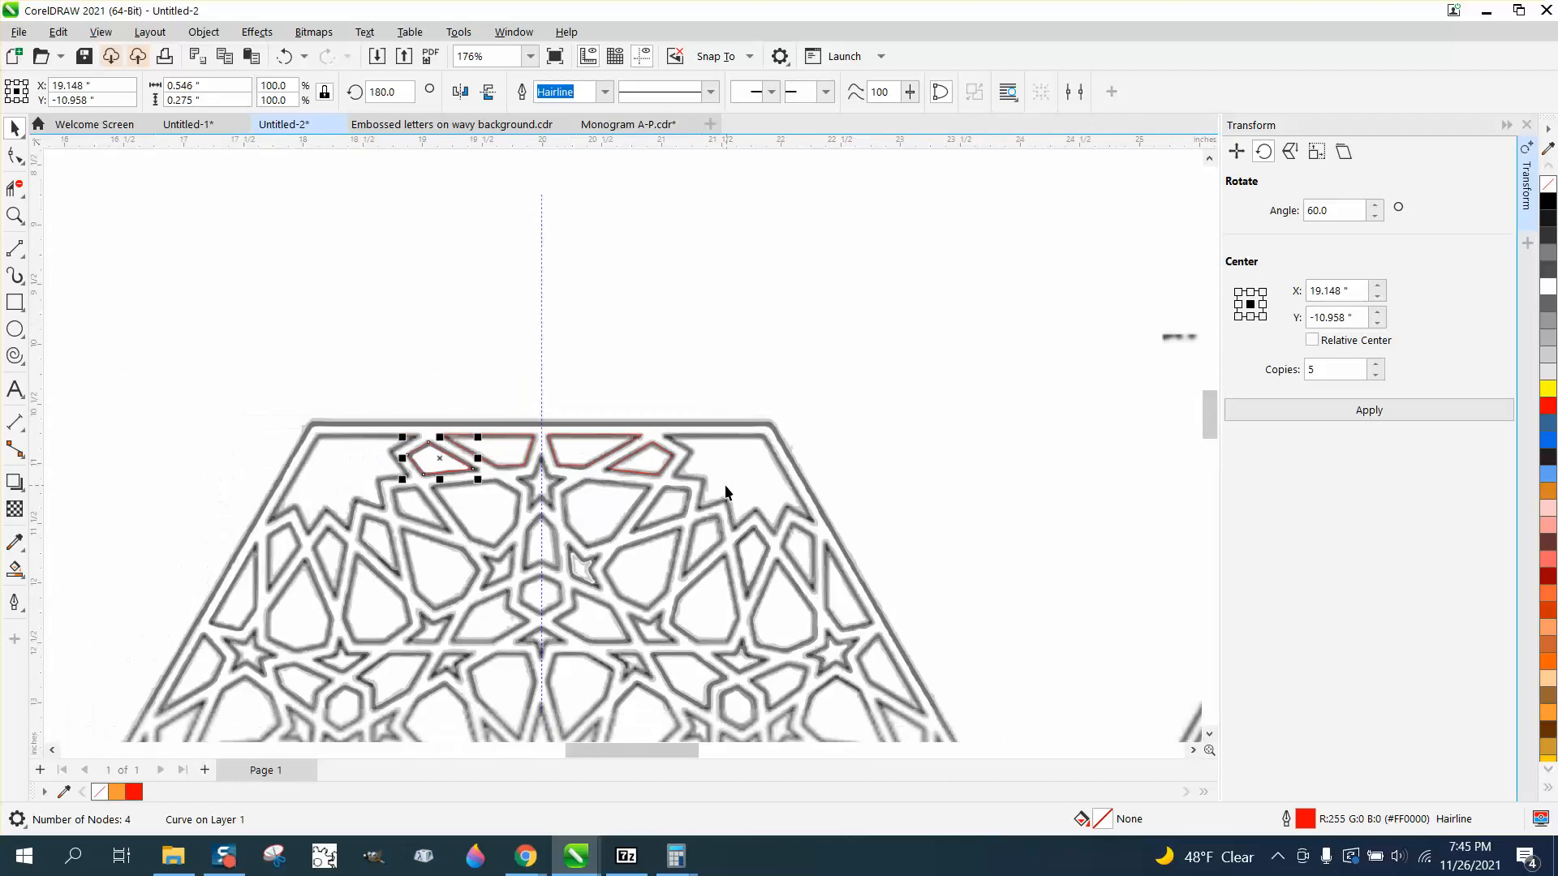
{"action": "scroll", "coordinate": [596, 556], "scroll_direction": "down", "scroll_amount": 1}
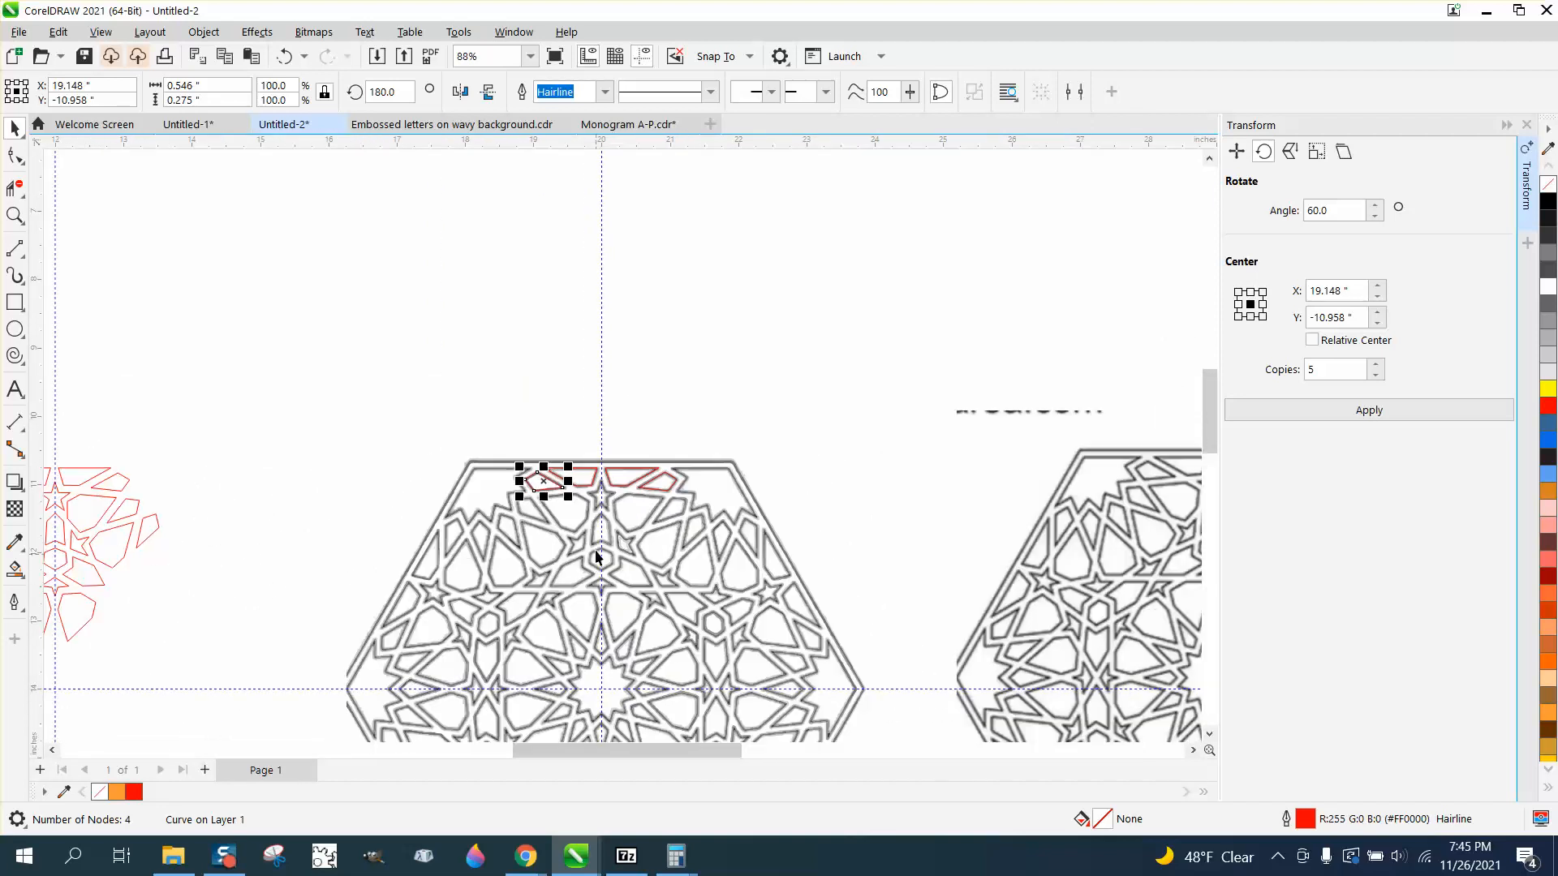
{"action": "scroll", "coordinate": [642, 436], "scroll_direction": "down", "scroll_amount": 3}
{"action": "left_click_drag", "start_coordinate": [133, 425], "coordinate": [412, 601]}
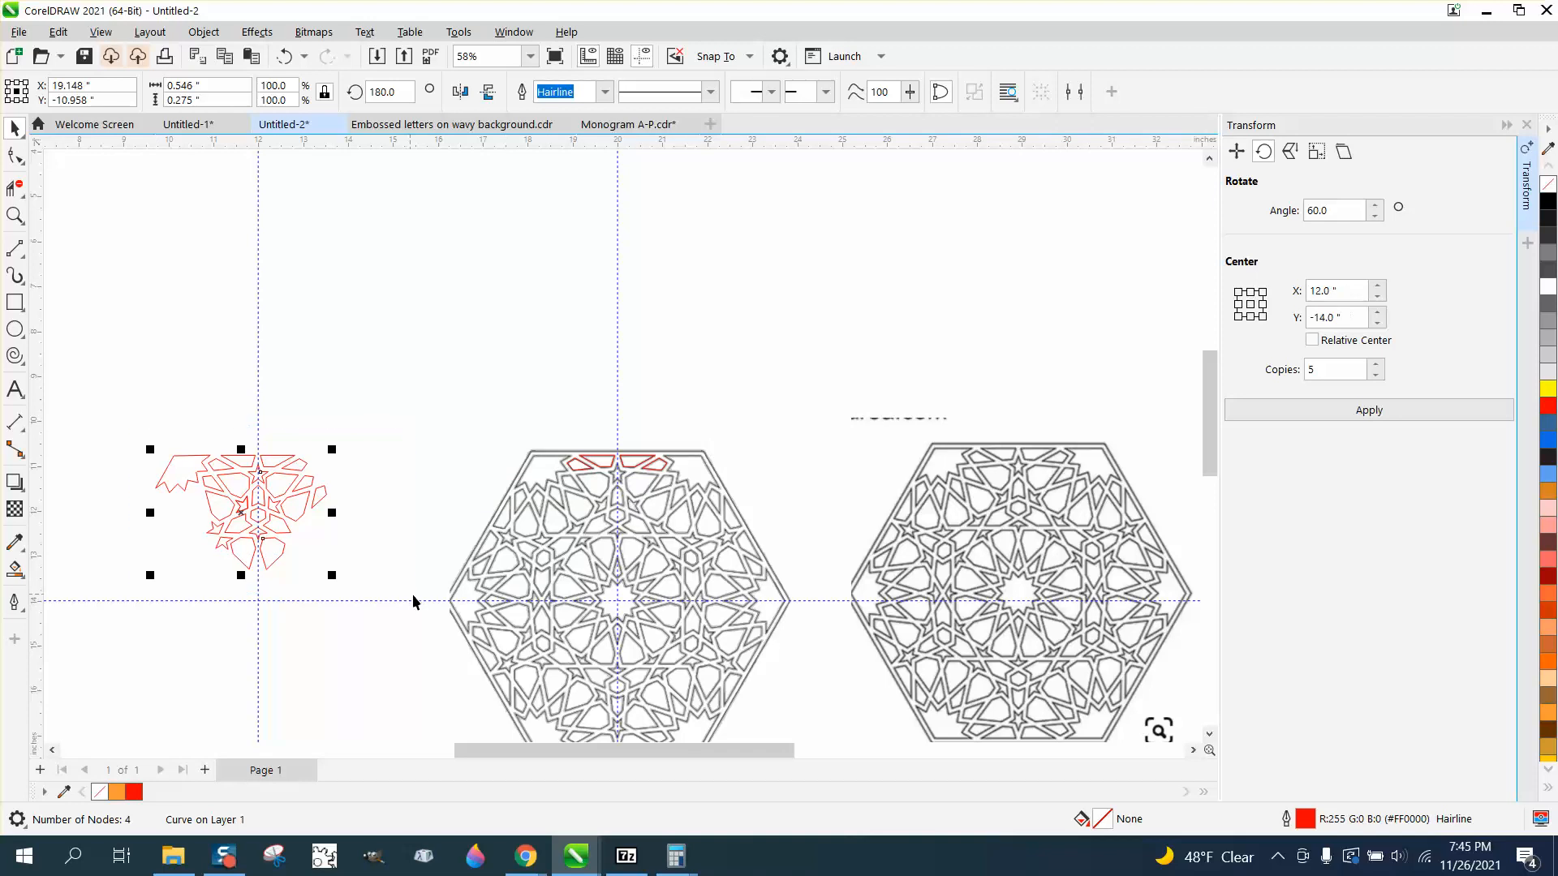
{"action": "key", "text": "Left"}
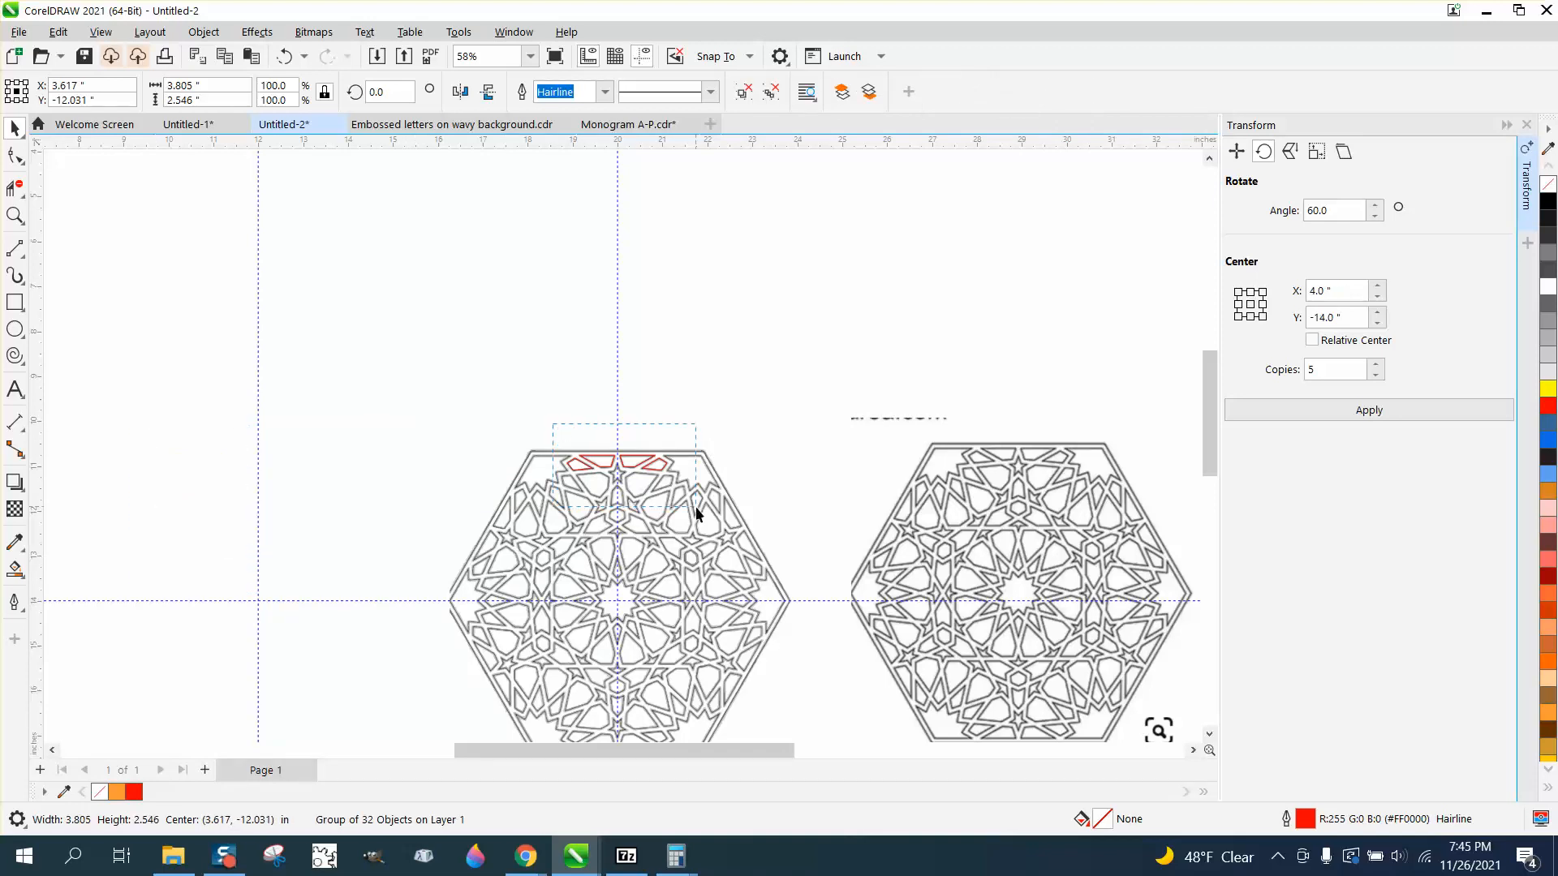
{"action": "left_click_drag", "start_coordinate": [694, 506], "coordinate": [707, 512]}
{"action": "key", "text": "Left"}
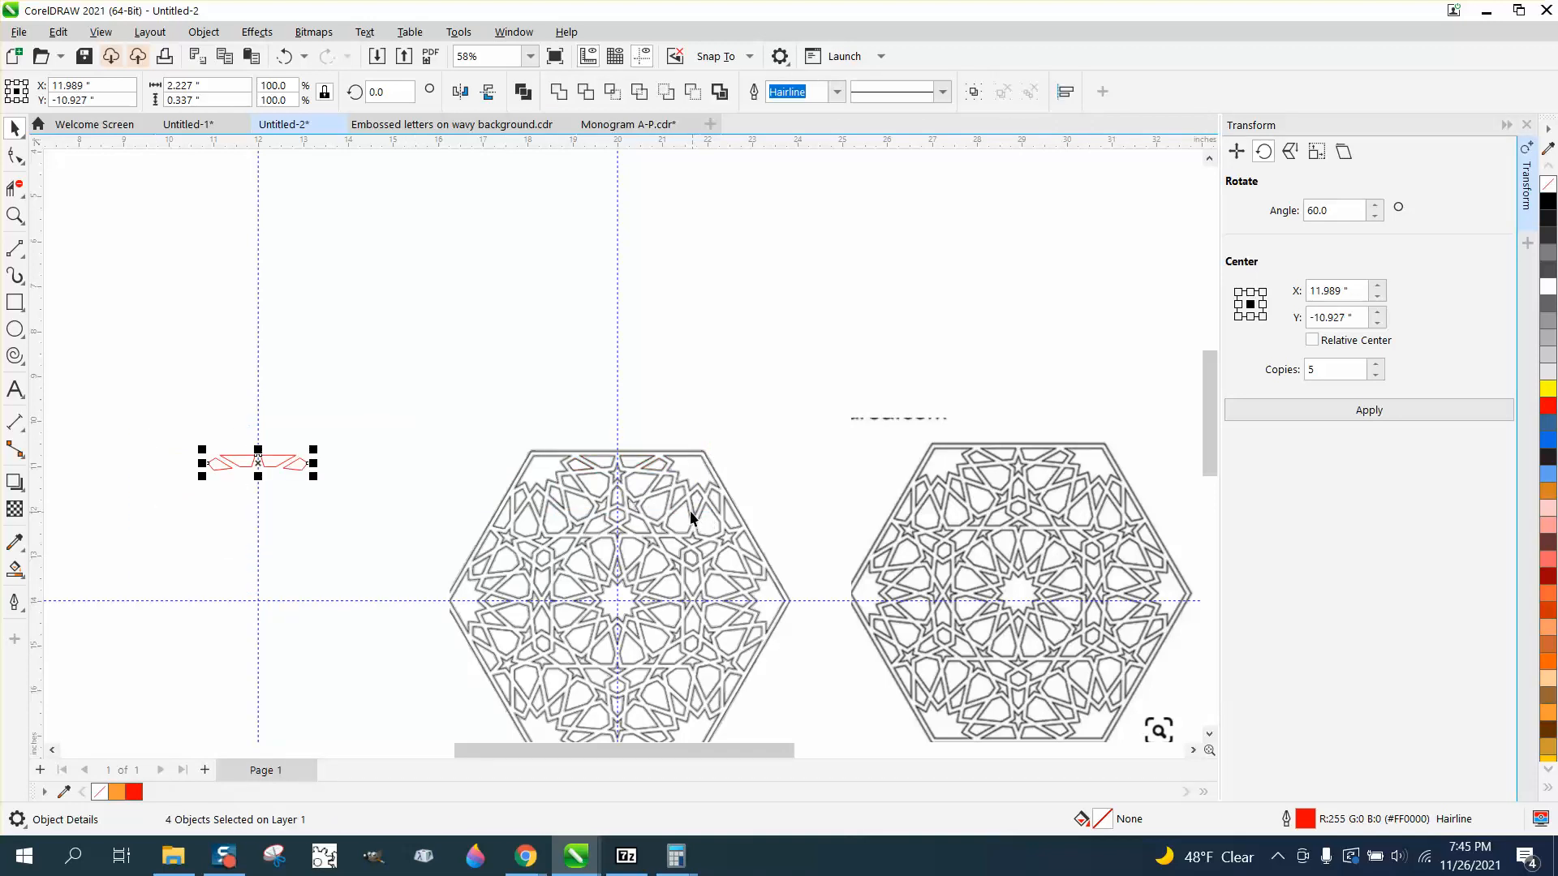
Group the four red edge shapes and make 5 copies rotated by 60° around the guideline intersection at X 12, Y -14
{"action": "left_click_drag", "start_coordinate": [170, 418], "coordinate": [344, 523]}
{"action": "key", "text": "ctrl+g"}
{"action": "left_click", "coordinate": [258, 463]}
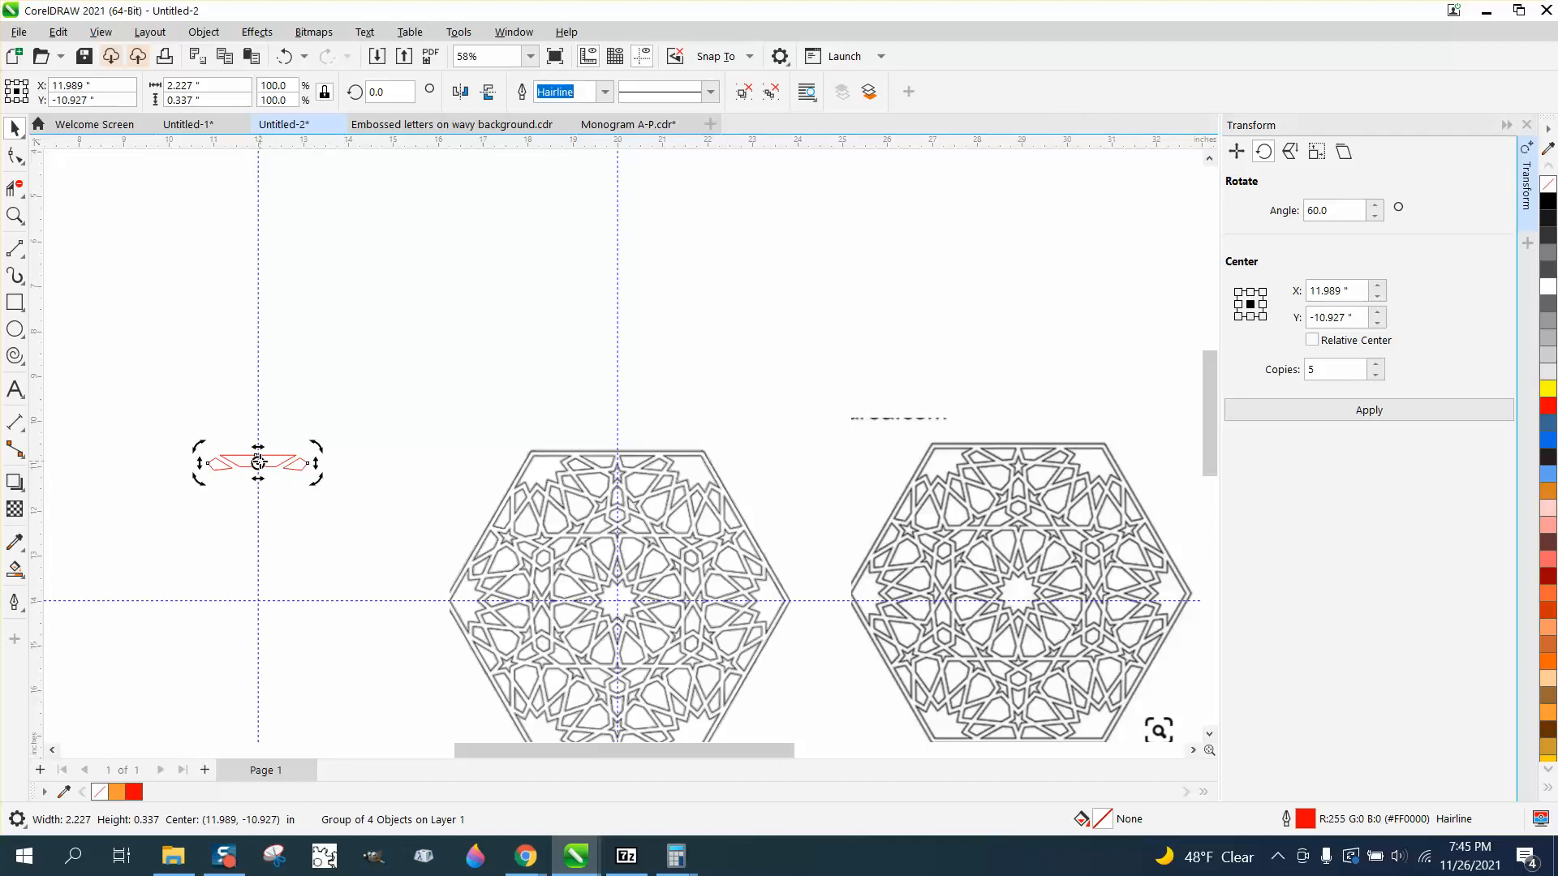
{"action": "left_click_drag", "start_coordinate": [258, 462], "coordinate": [258, 601]}
{"action": "left_click", "coordinate": [1320, 409]}
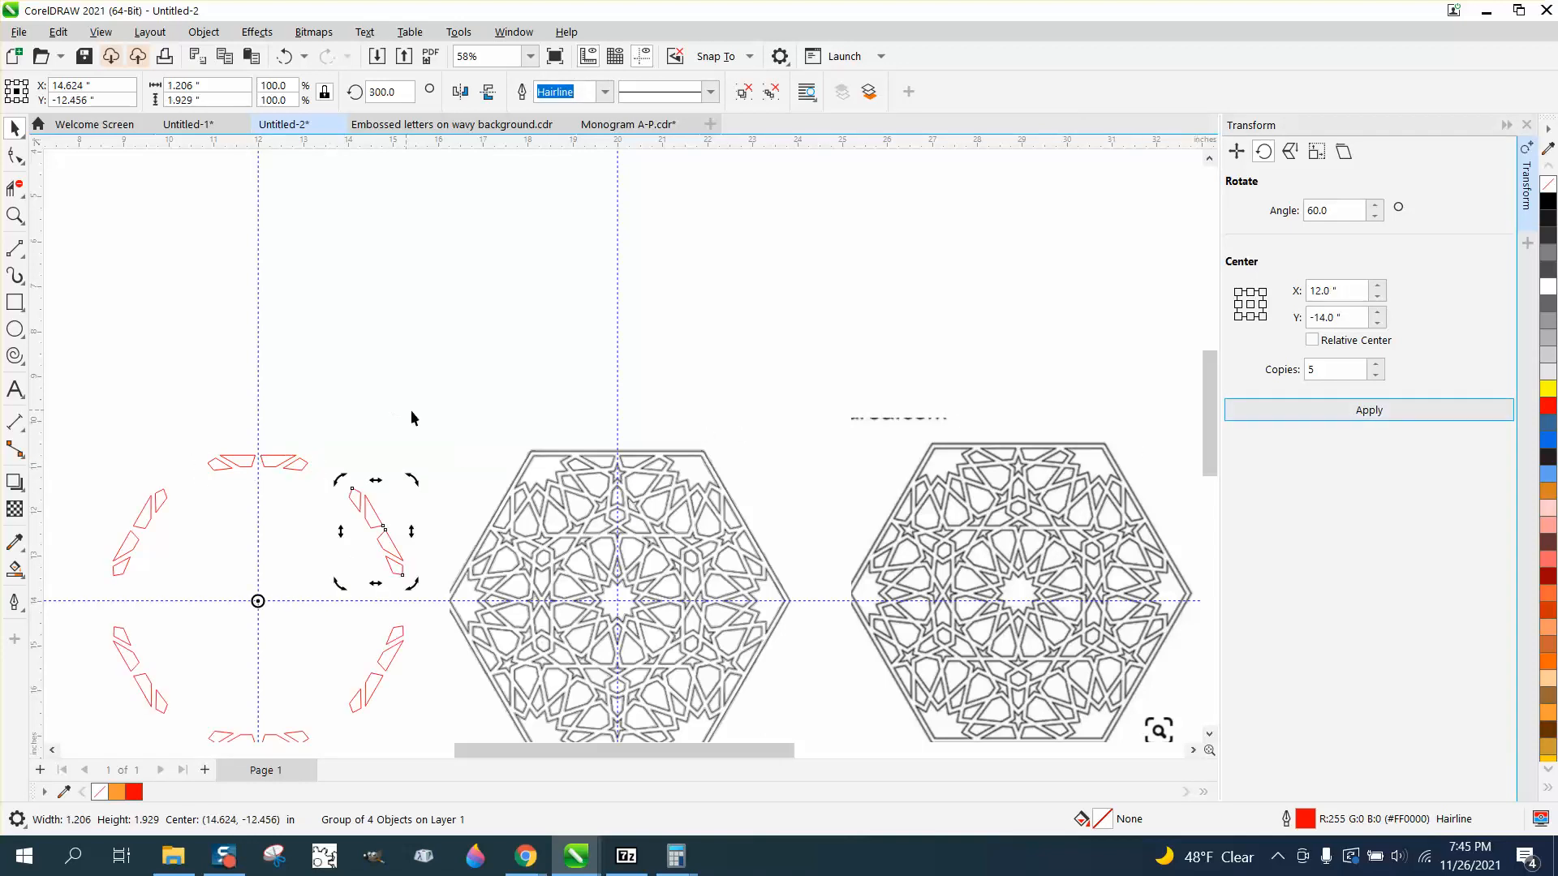
Delete the whole ring of rotated trapezoid and kite shapes around the 12-inch guideline
{"action": "left_click", "coordinate": [18, 138]}
{"action": "scroll", "coordinate": [203, 324], "scroll_direction": "down", "scroll_amount": 2}
{"action": "left_click_drag", "start_coordinate": [135, 382], "coordinate": [395, 625]}
{"action": "key", "text": "Delete"}
Move the red 32-object group 8 inches right to the 12-inch guideline and make 5 copies rotated by 60° around X 12, Y -14
{"action": "left_click", "coordinate": [55, 442]}
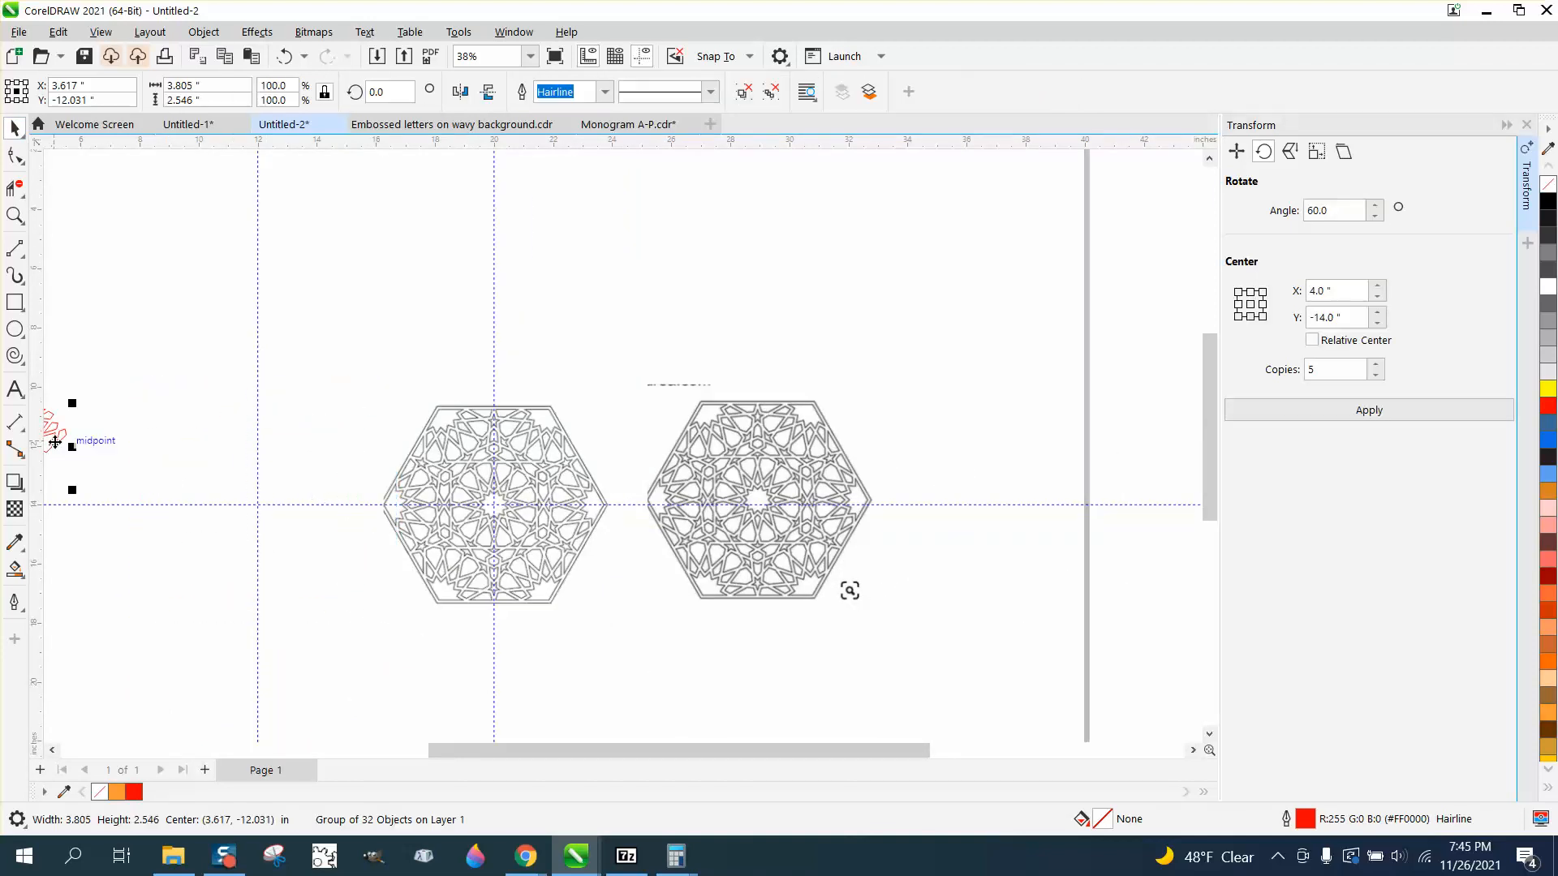
{"action": "key", "text": "Down"}
{"action": "key", "text": "Up"}
{"action": "key", "text": "Right"}
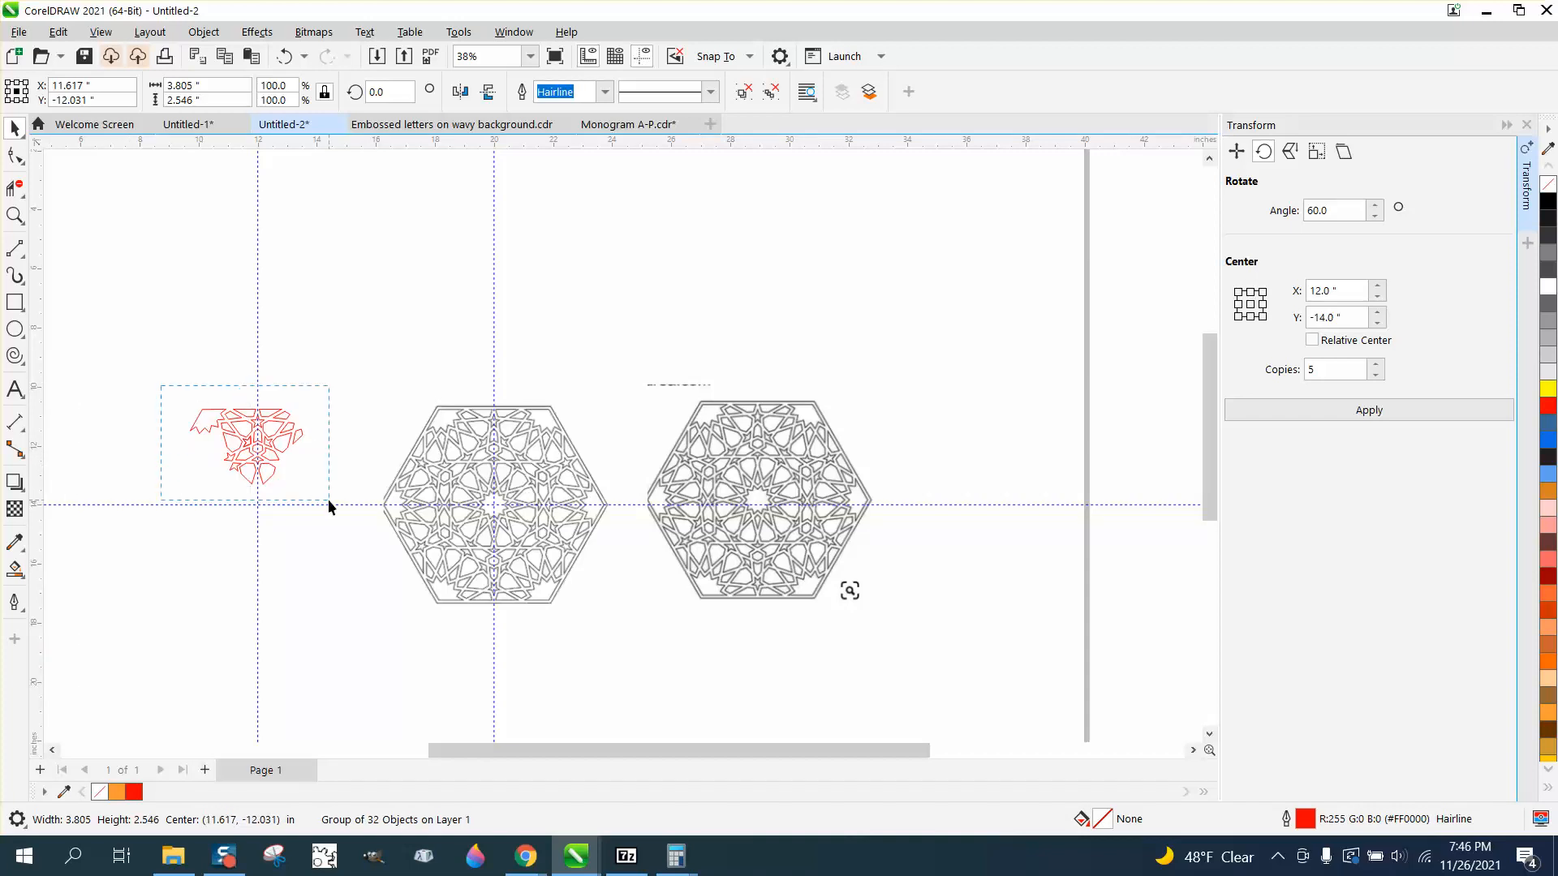
{"action": "left_click", "coordinate": [254, 451]}
{"action": "left_click", "coordinate": [1350, 412]}
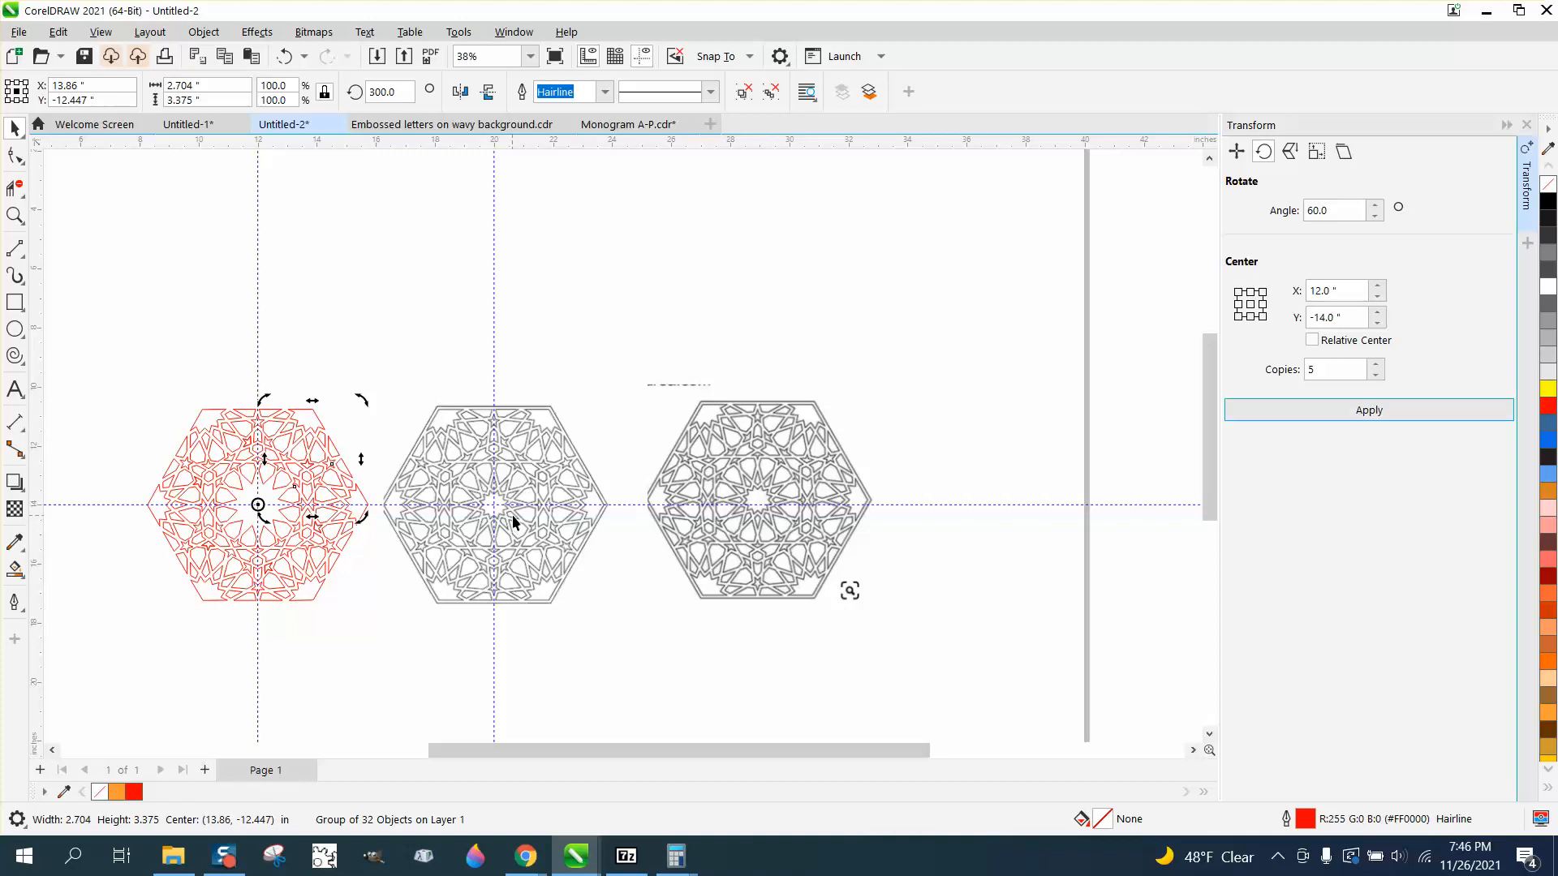
Trace the narrow kite directly above the central star as a closed four-sided line shape about 0.22 by 0.477 inches
{"action": "left_click", "coordinate": [14, 215]}
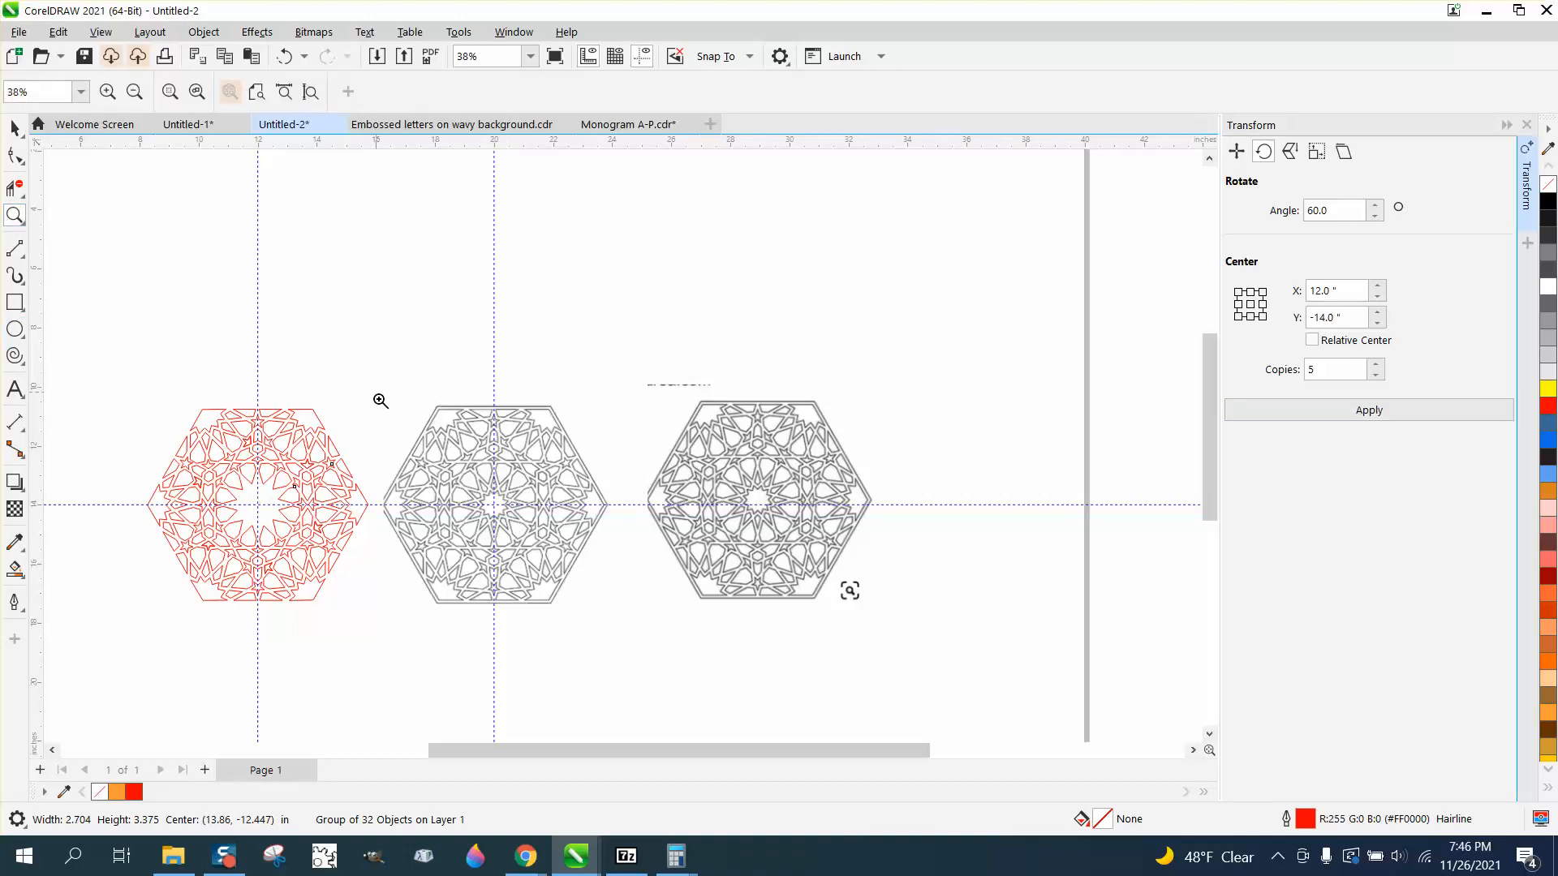
{"action": "left_click_drag", "start_coordinate": [379, 399], "coordinate": [702, 602]}
{"action": "left_click_drag", "start_coordinate": [410, 322], "coordinate": [566, 430]}
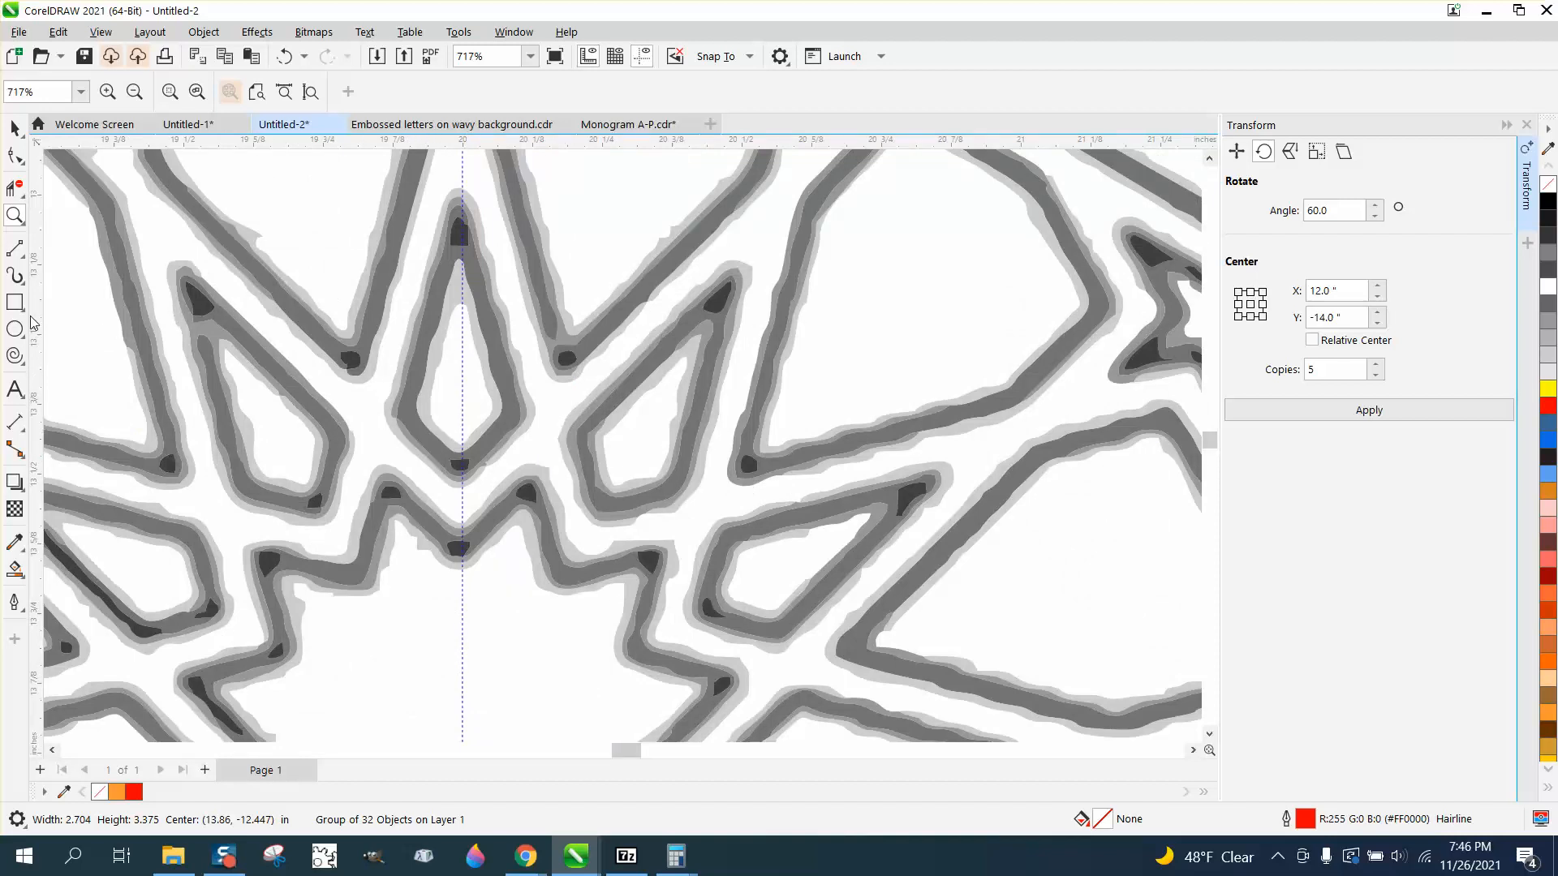
{"action": "left_click", "coordinate": [24, 260]}
{"action": "left_click", "coordinate": [58, 268]}
{"action": "mouse_move", "coordinate": [459, 205]}
{"action": "left_mouse_down"}
{"action": "mouse_move", "coordinate": [414, 424]}
{"action": "mouse_move", "coordinate": [400, 406]}
{"action": "mouse_move", "coordinate": [464, 469]}
{"action": "mouse_move", "coordinate": [521, 417]}
{"action": "mouse_move", "coordinate": [460, 206]}
{"action": "left_mouse_up"}
{"action": "scroll", "coordinate": [592, 402], "scroll_direction": "down", "scroll_amount": 4}
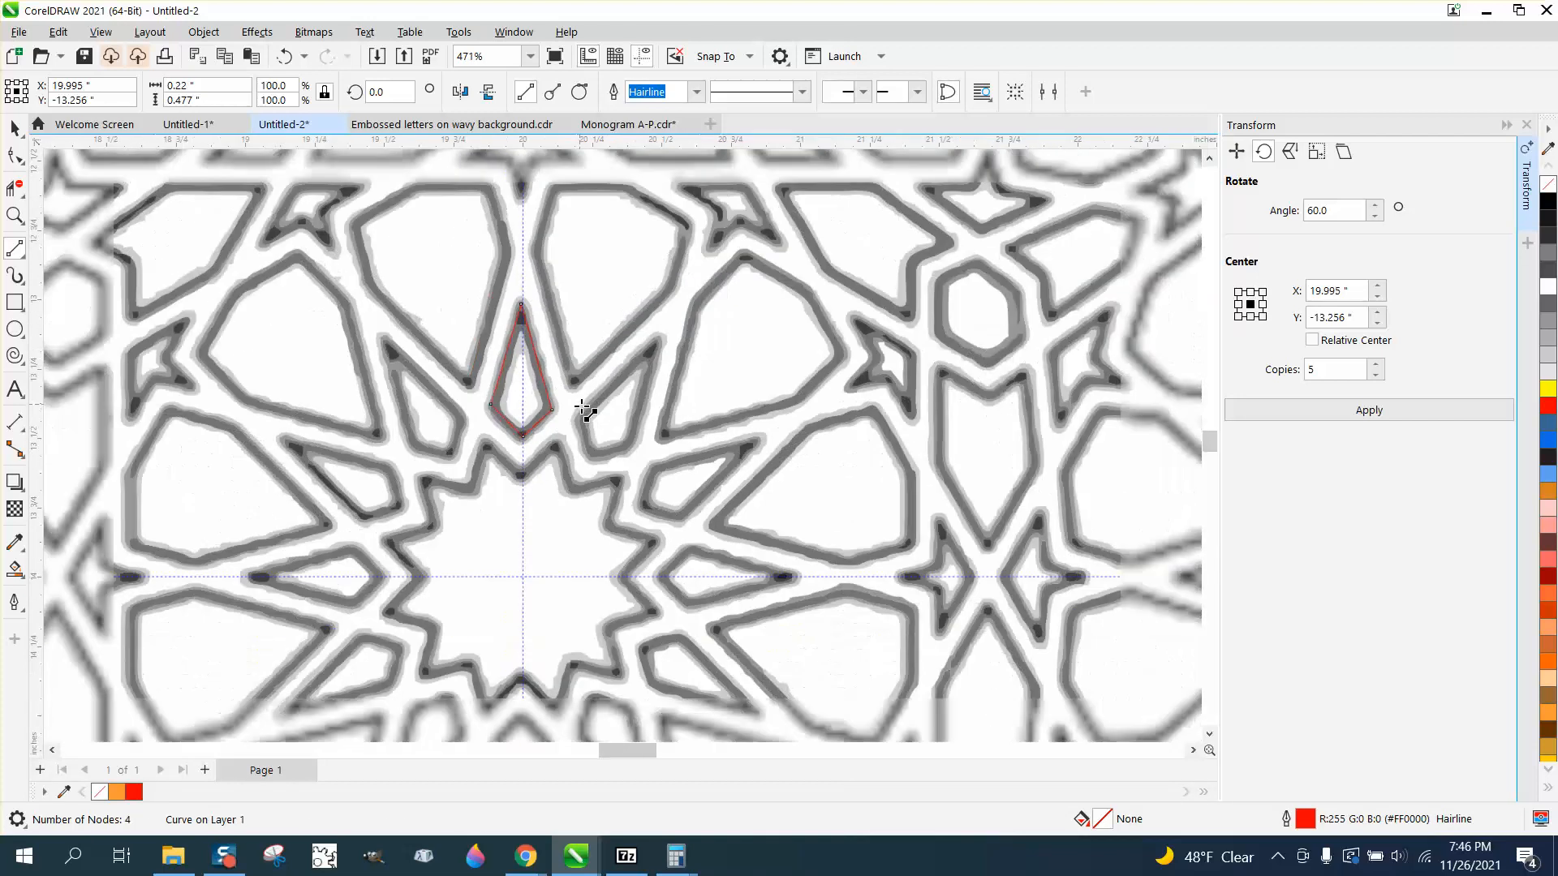
Set the kite's rotation centre on the guideline intersection at the star's middle and make 11 copies rotated by 30°
{"action": "left_click", "coordinate": [15, 128]}
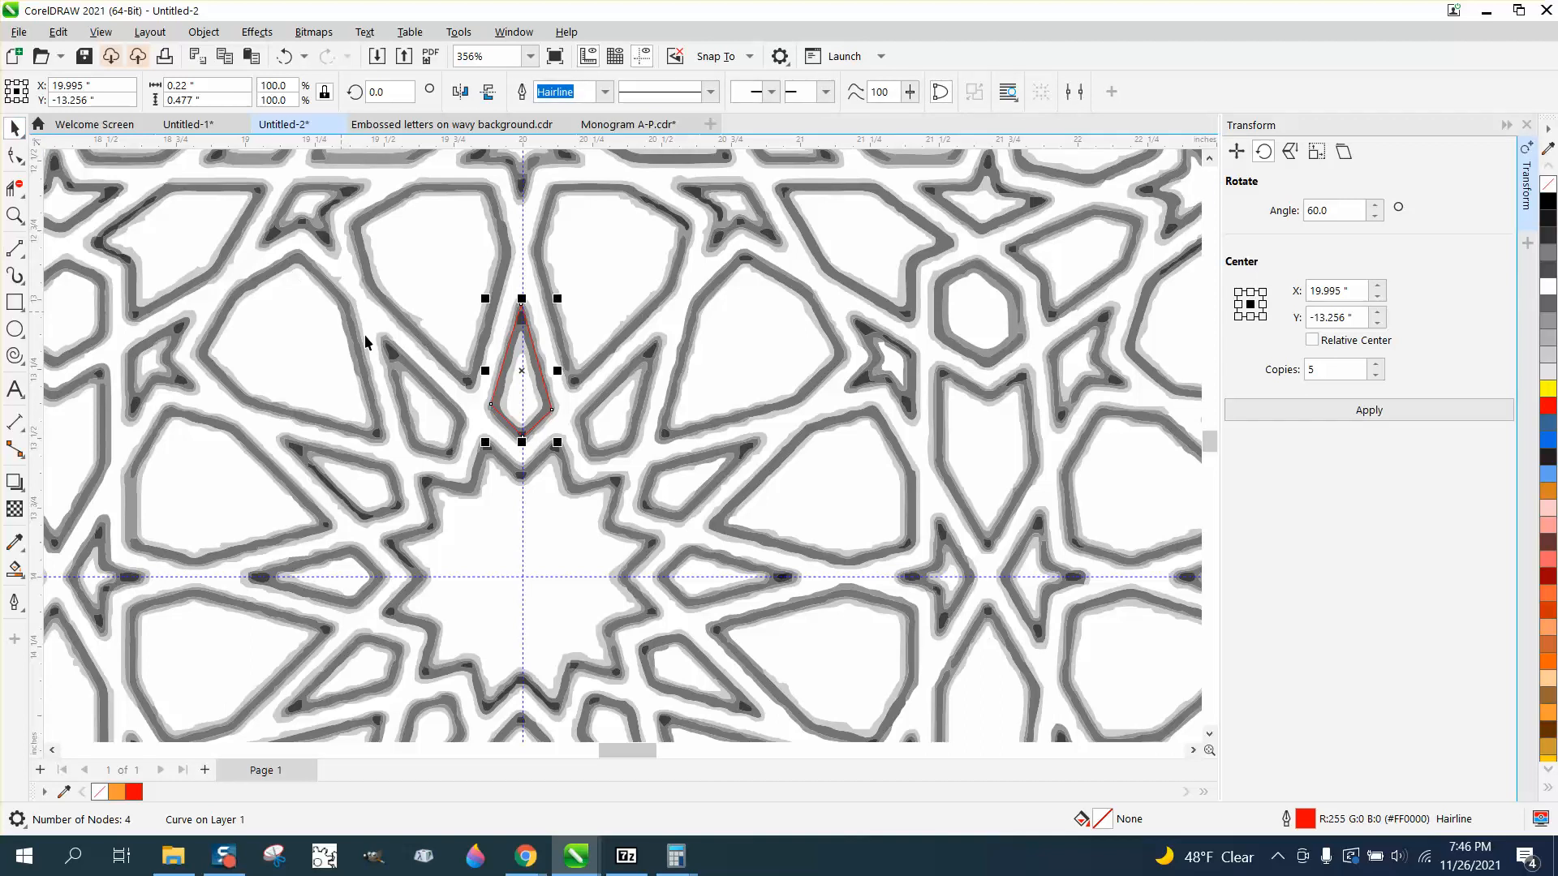
{"action": "scroll", "coordinate": [477, 454], "scroll_direction": "down", "scroll_amount": 2}
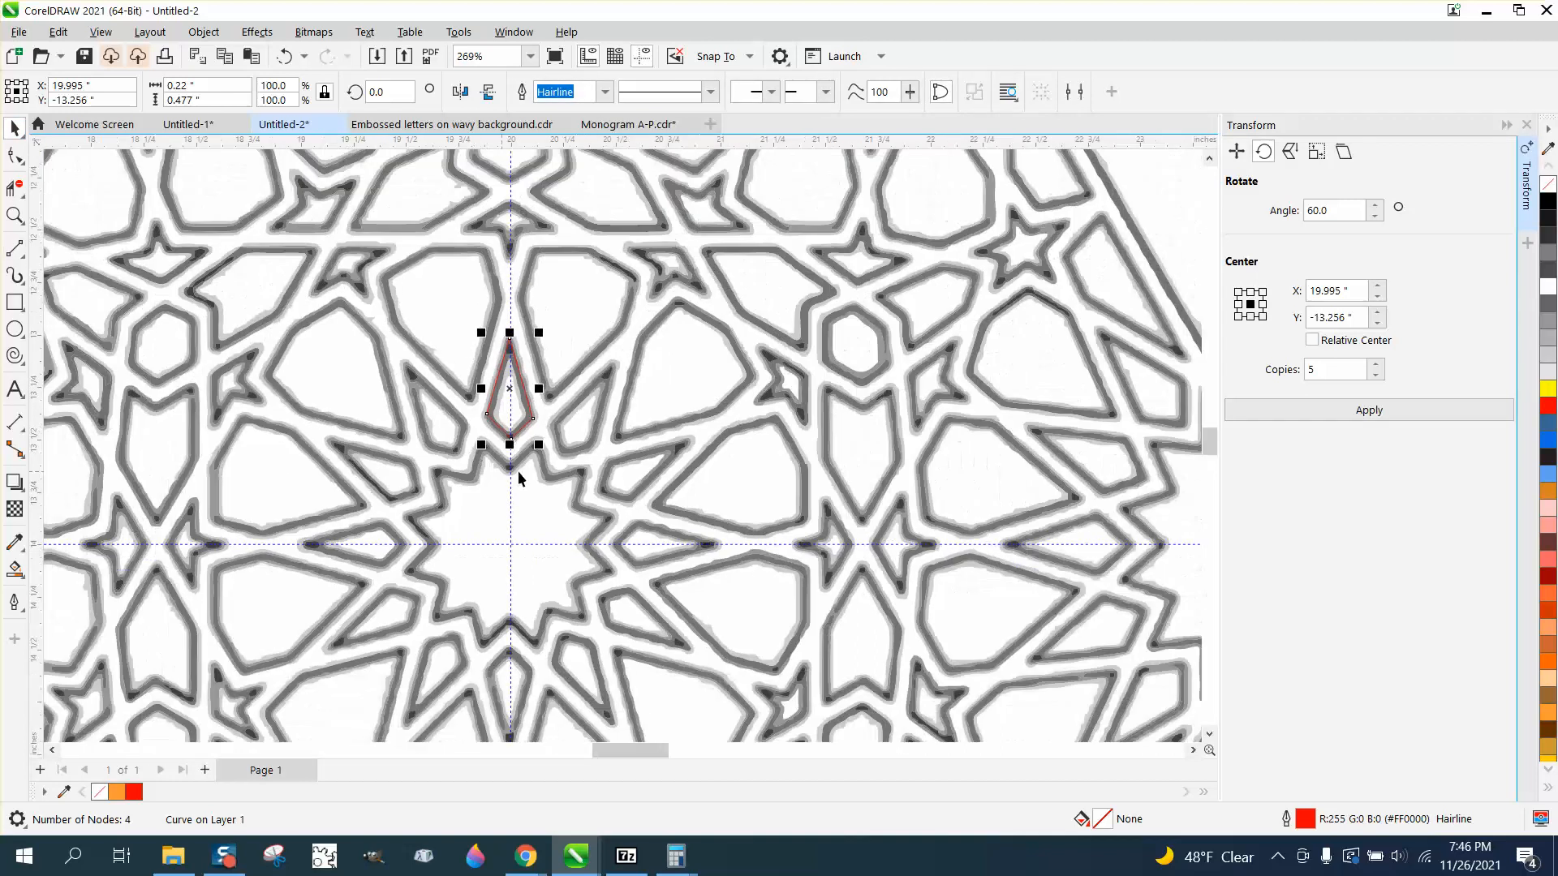
{"action": "left_click", "coordinate": [509, 392]}
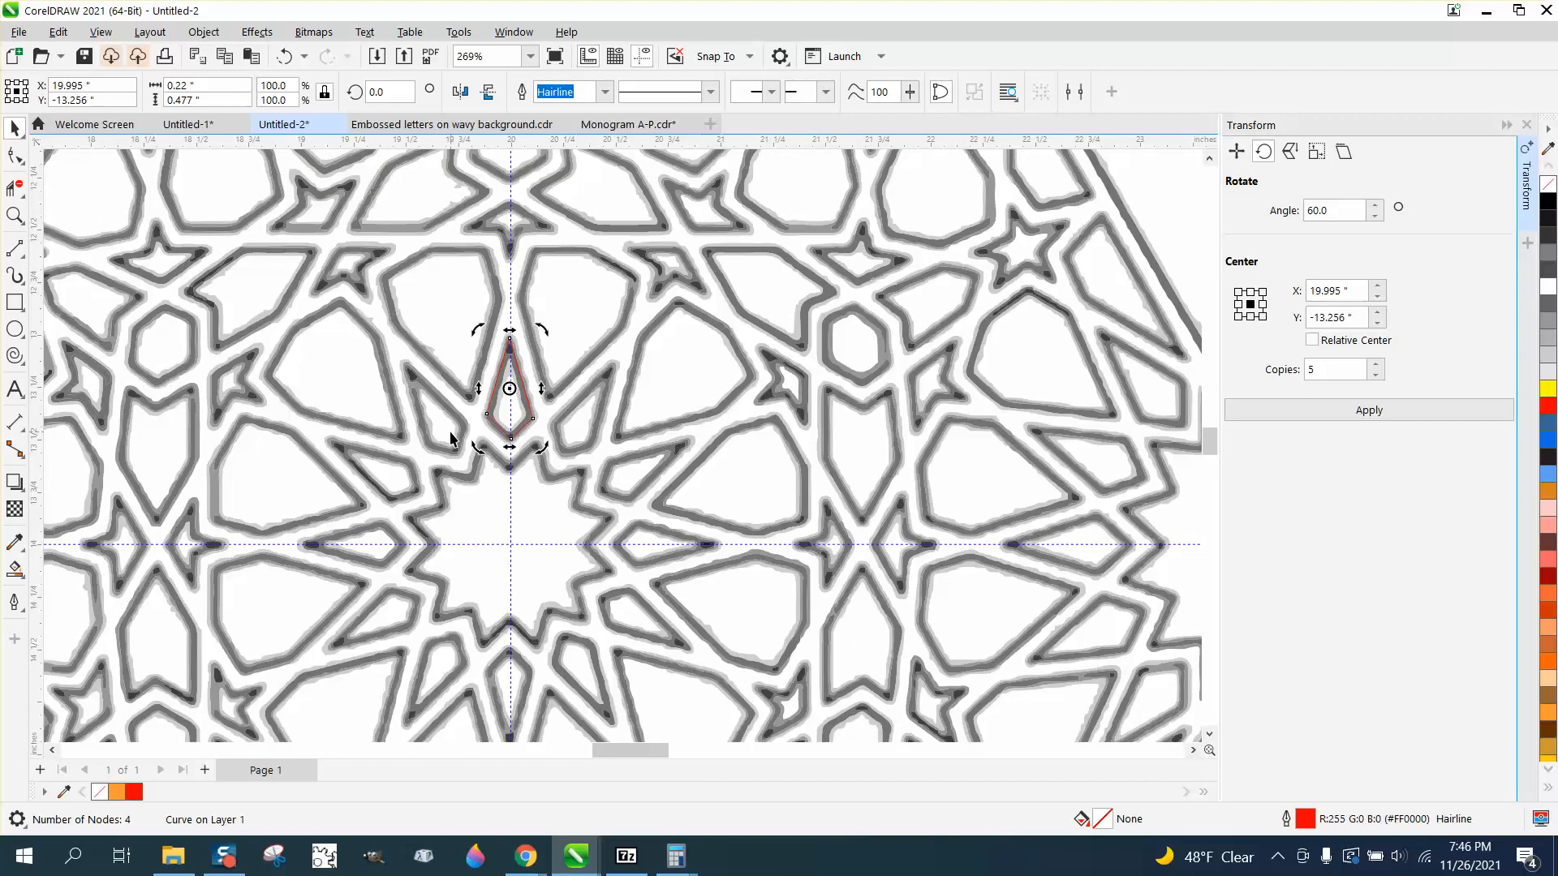
{"action": "left_click", "coordinate": [511, 388]}
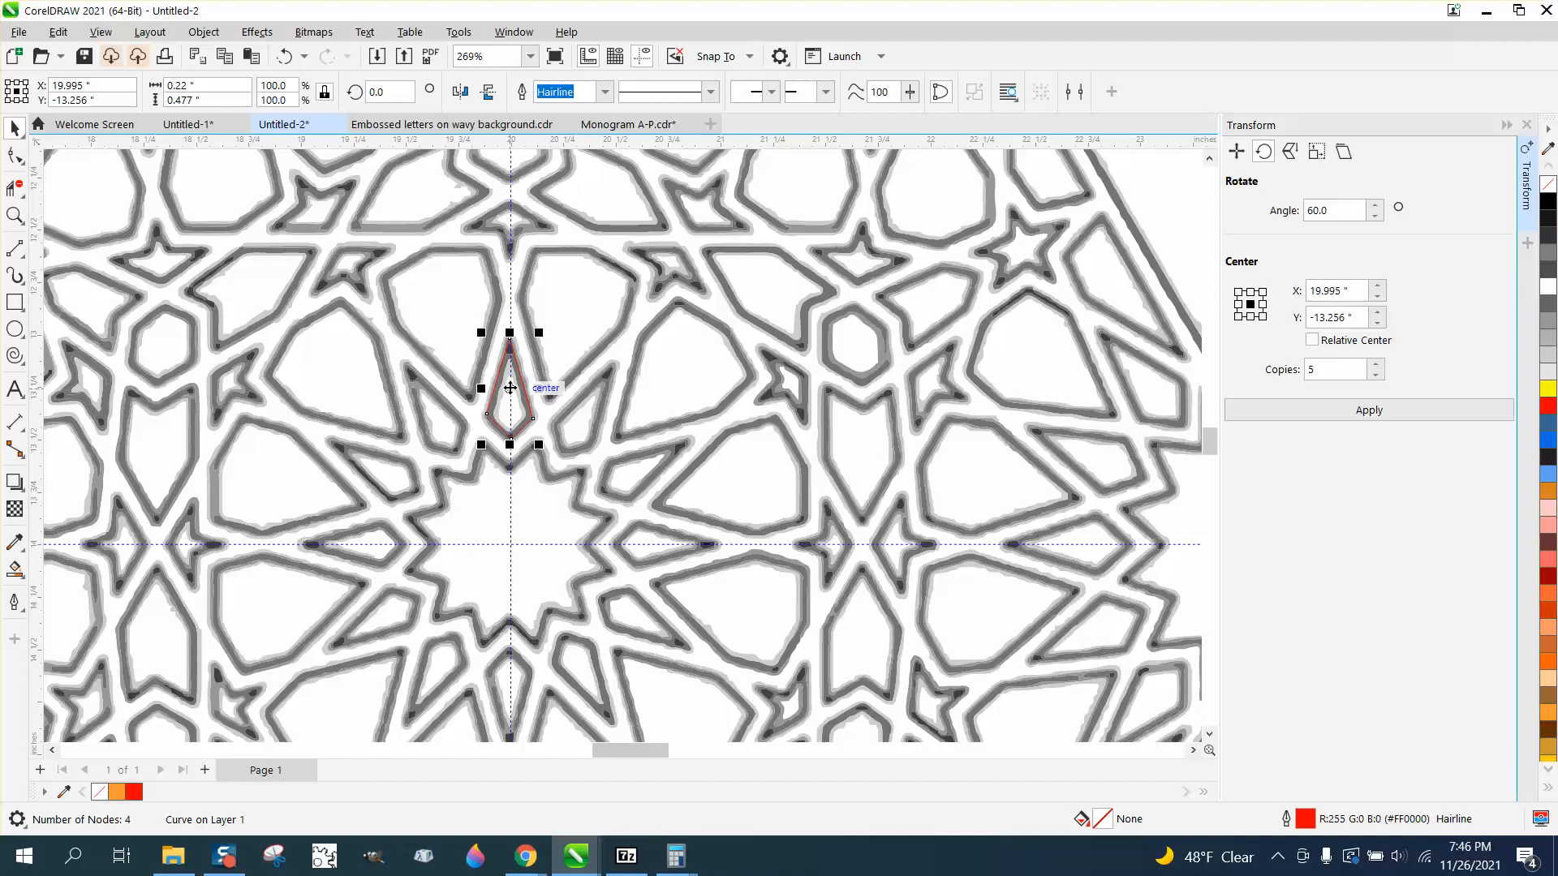
{"action": "left_click", "coordinate": [510, 388]}
{"action": "left_click_drag", "start_coordinate": [509, 388], "coordinate": [509, 543]}
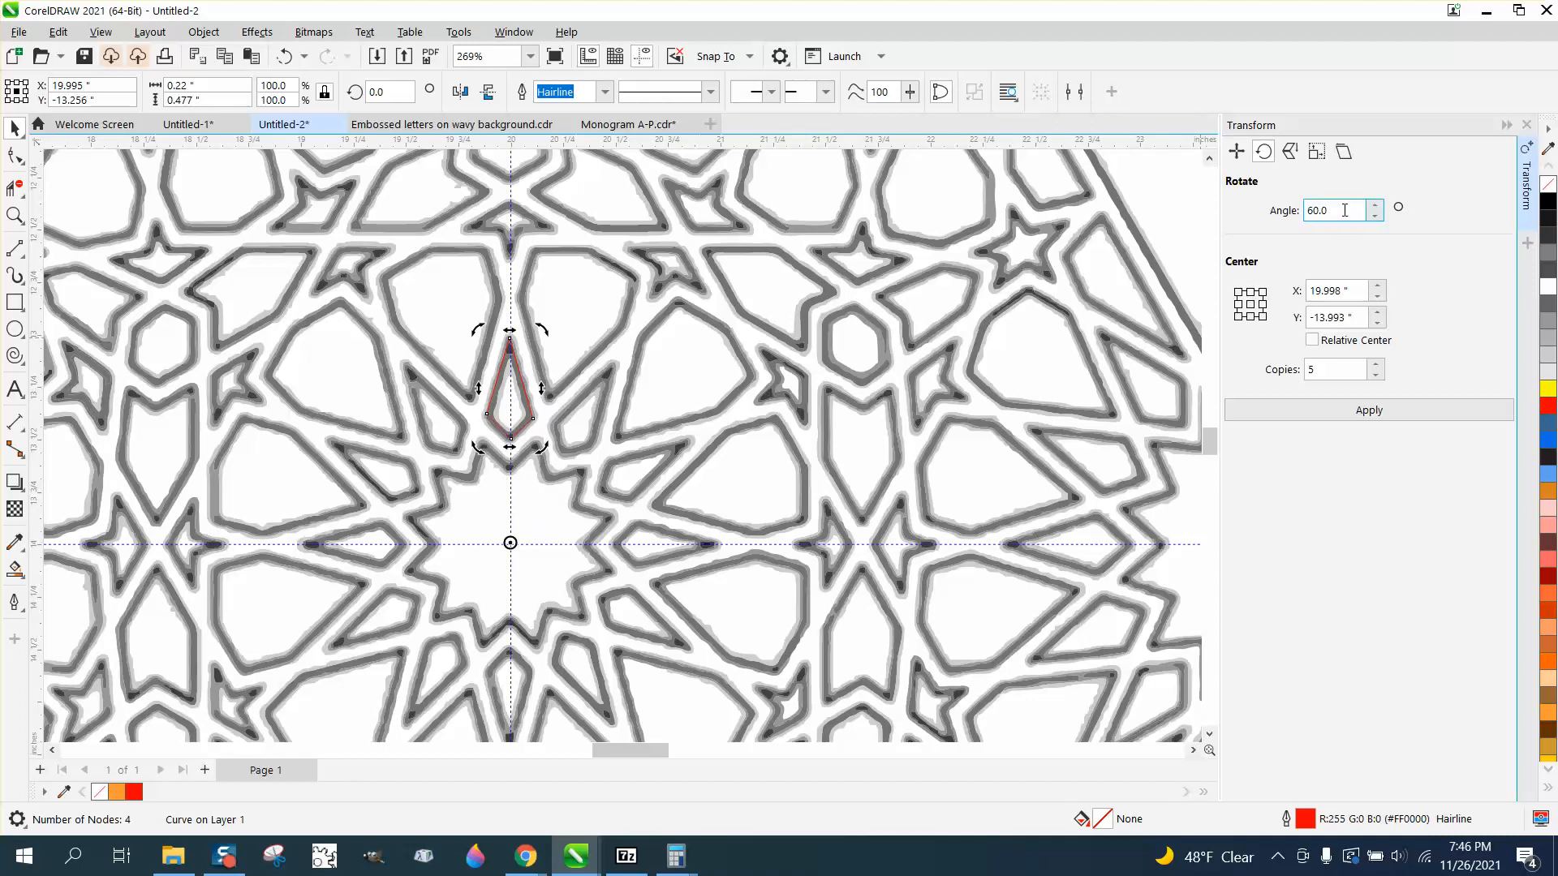
{"action": "left_click_drag", "start_coordinate": [1350, 211], "coordinate": [1289, 214]}
{"action": "type", "text": "30"}
{"action": "left_click", "coordinate": [1316, 372]}
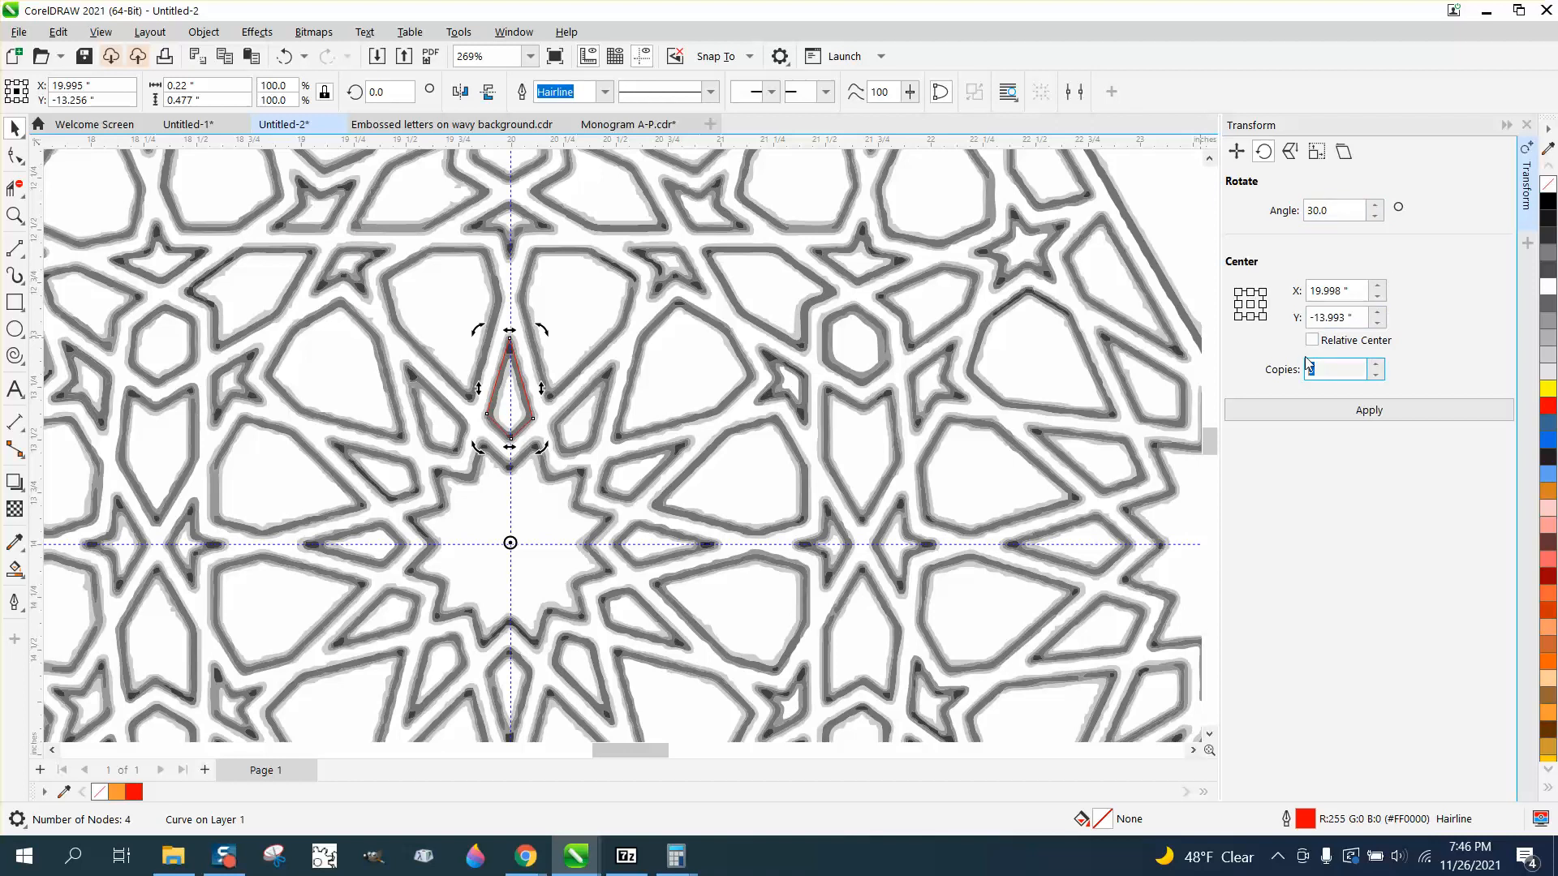
{"action": "left_click", "coordinate": [1371, 411]}
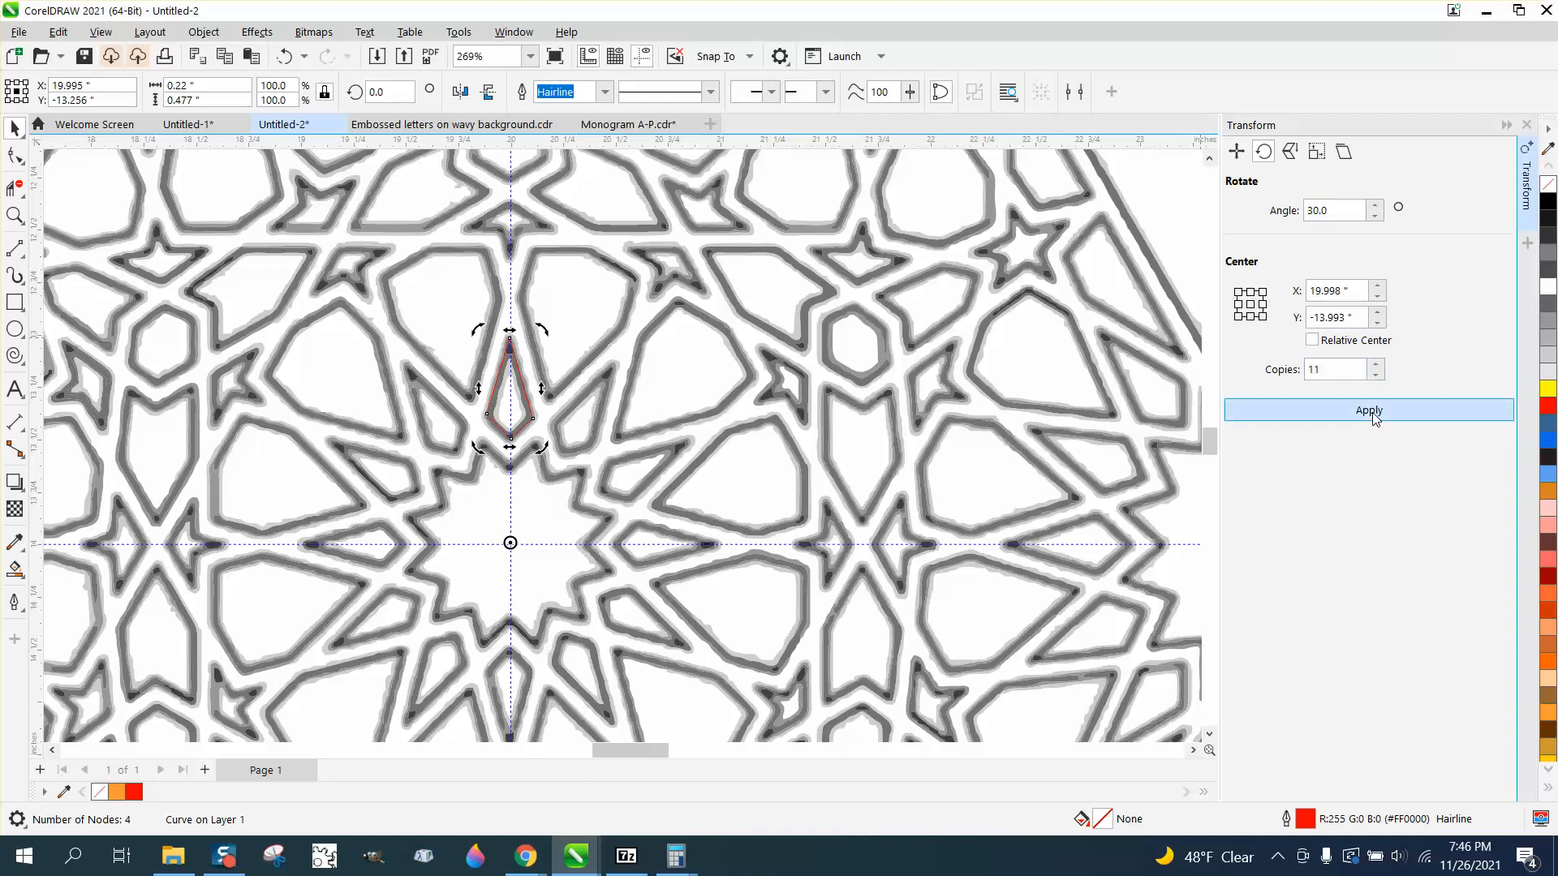
{"action": "left_click", "coordinate": [1015, 335]}
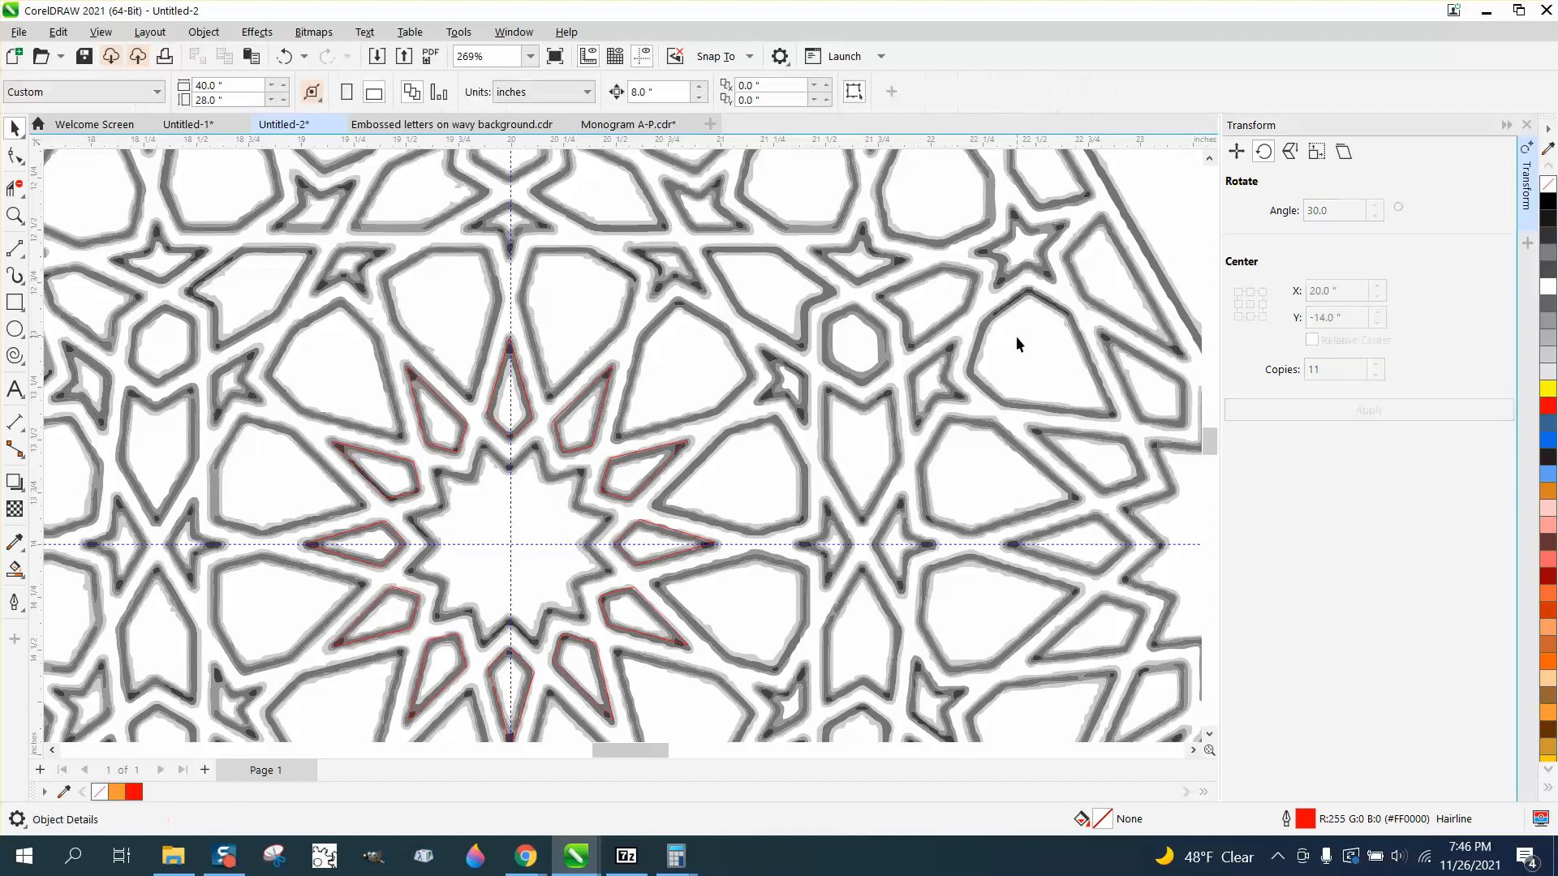
Select the 12 red kites around the central star and shift them 8 inches left into the red pattern
{"action": "scroll", "coordinate": [1015, 336], "scroll_direction": "down", "scroll_amount": 5}
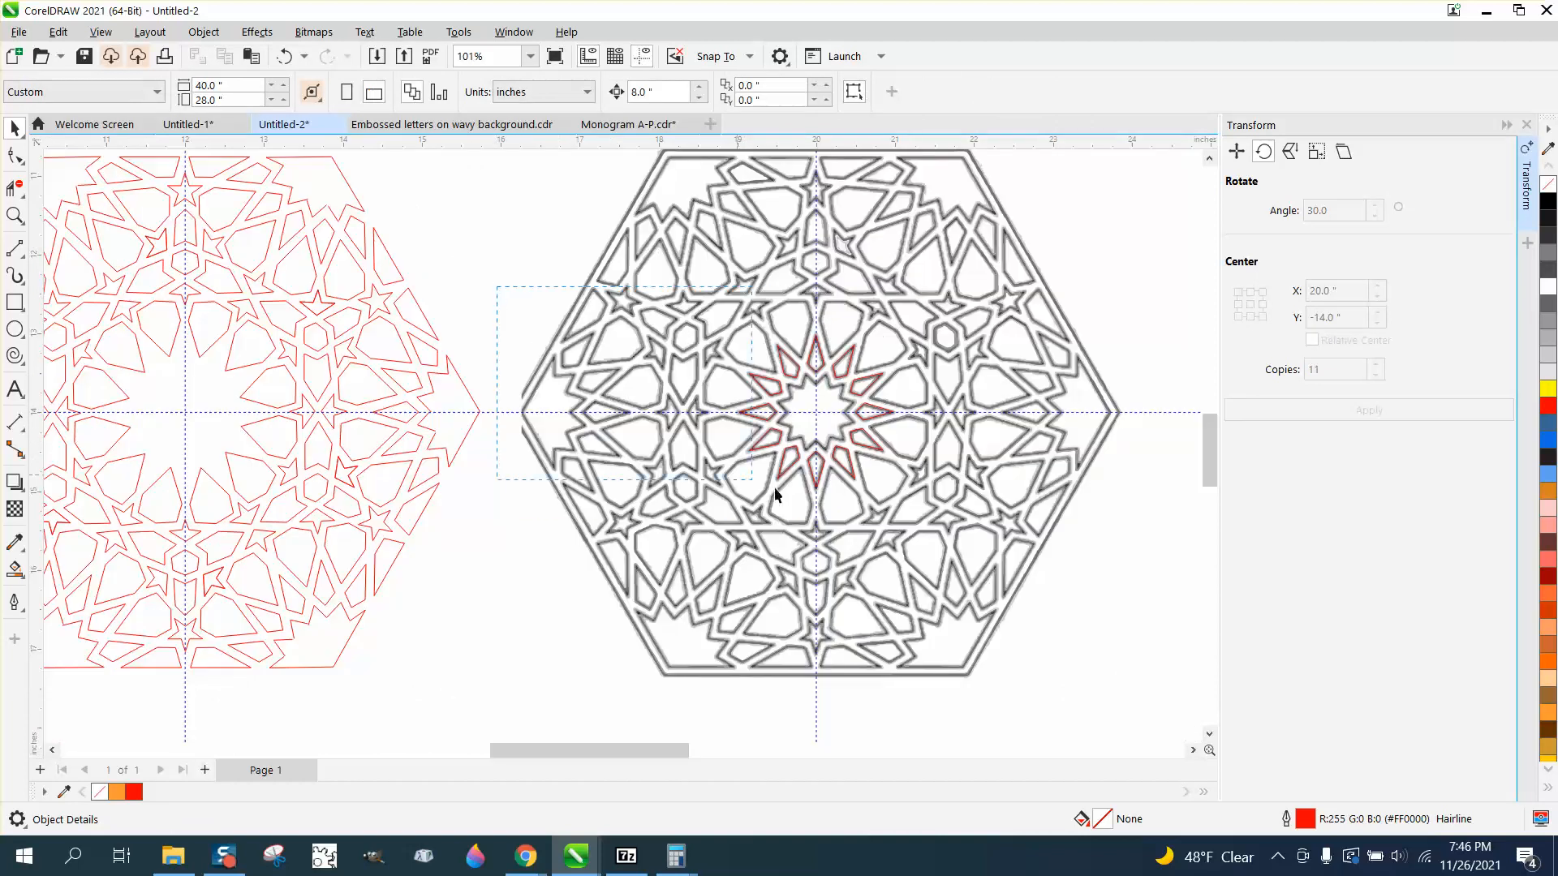
{"action": "left_click_drag", "start_coordinate": [775, 491], "coordinate": [994, 539]}
{"action": "key", "text": "Left"}
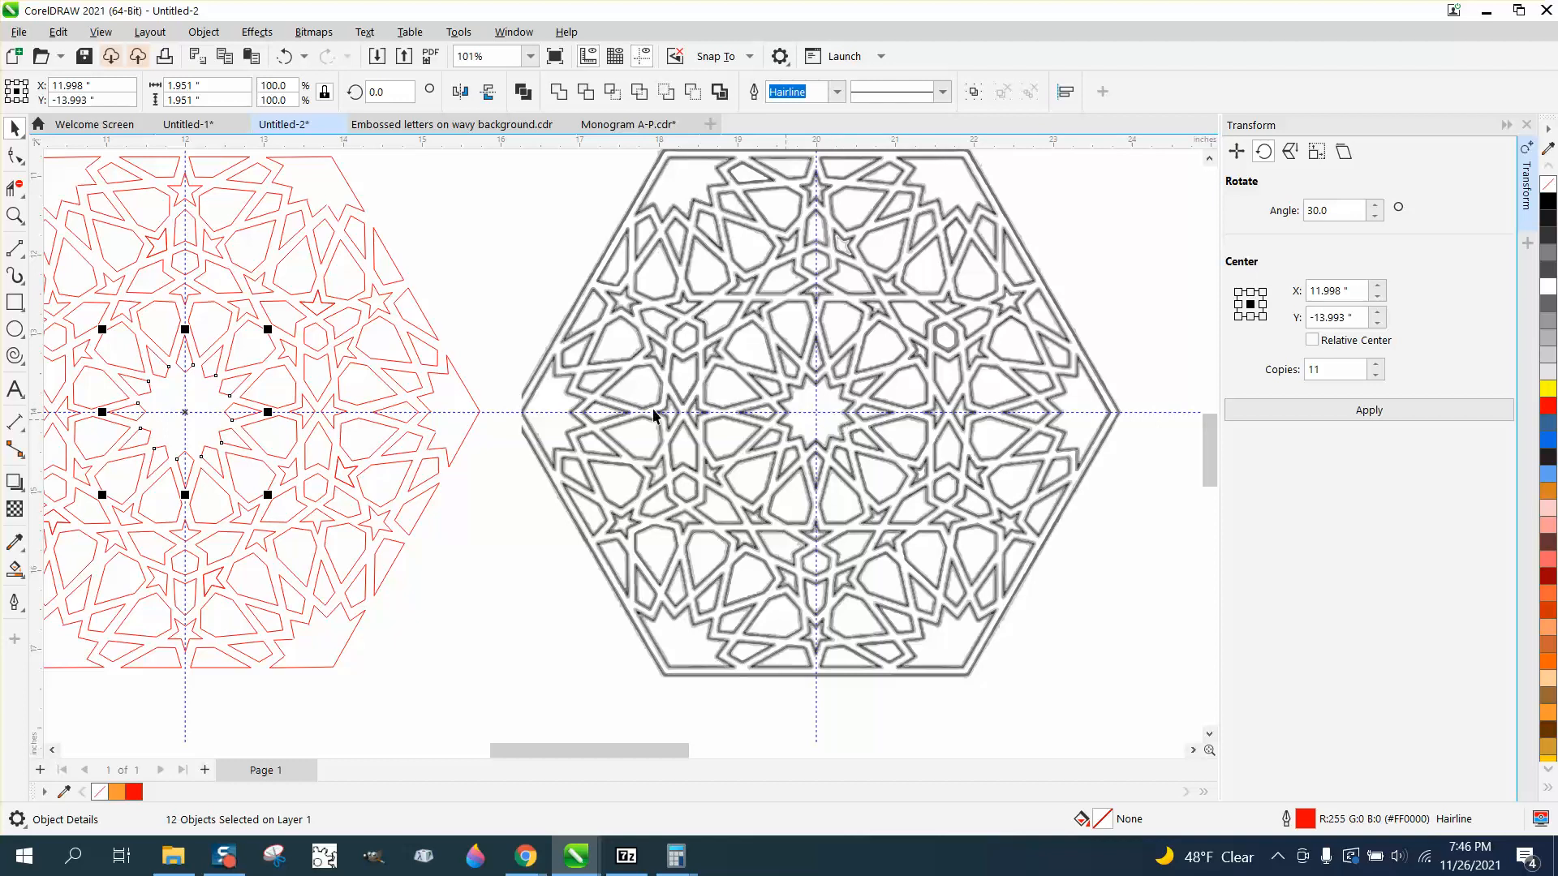
Draw a 12-point star about 0.724 inches wide and centre it on the guideline intersection inside the bitmap's central star
{"action": "left_click", "coordinate": [15, 216]}
{"action": "left_click_drag", "start_coordinate": [649, 329], "coordinate": [996, 537]}
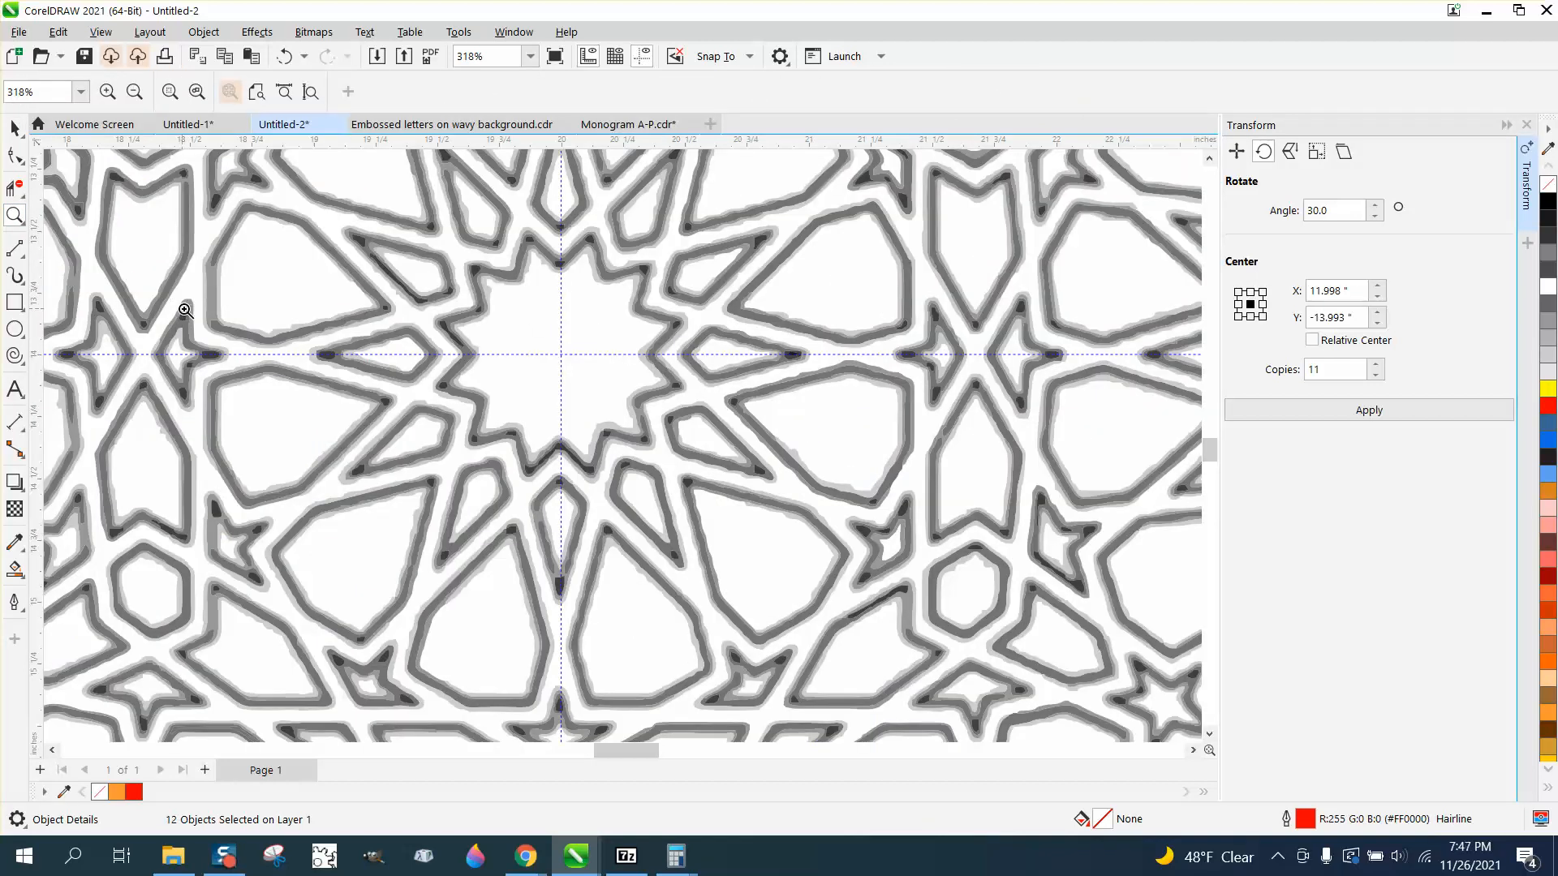
{"action": "left_click", "coordinate": [14, 129]}
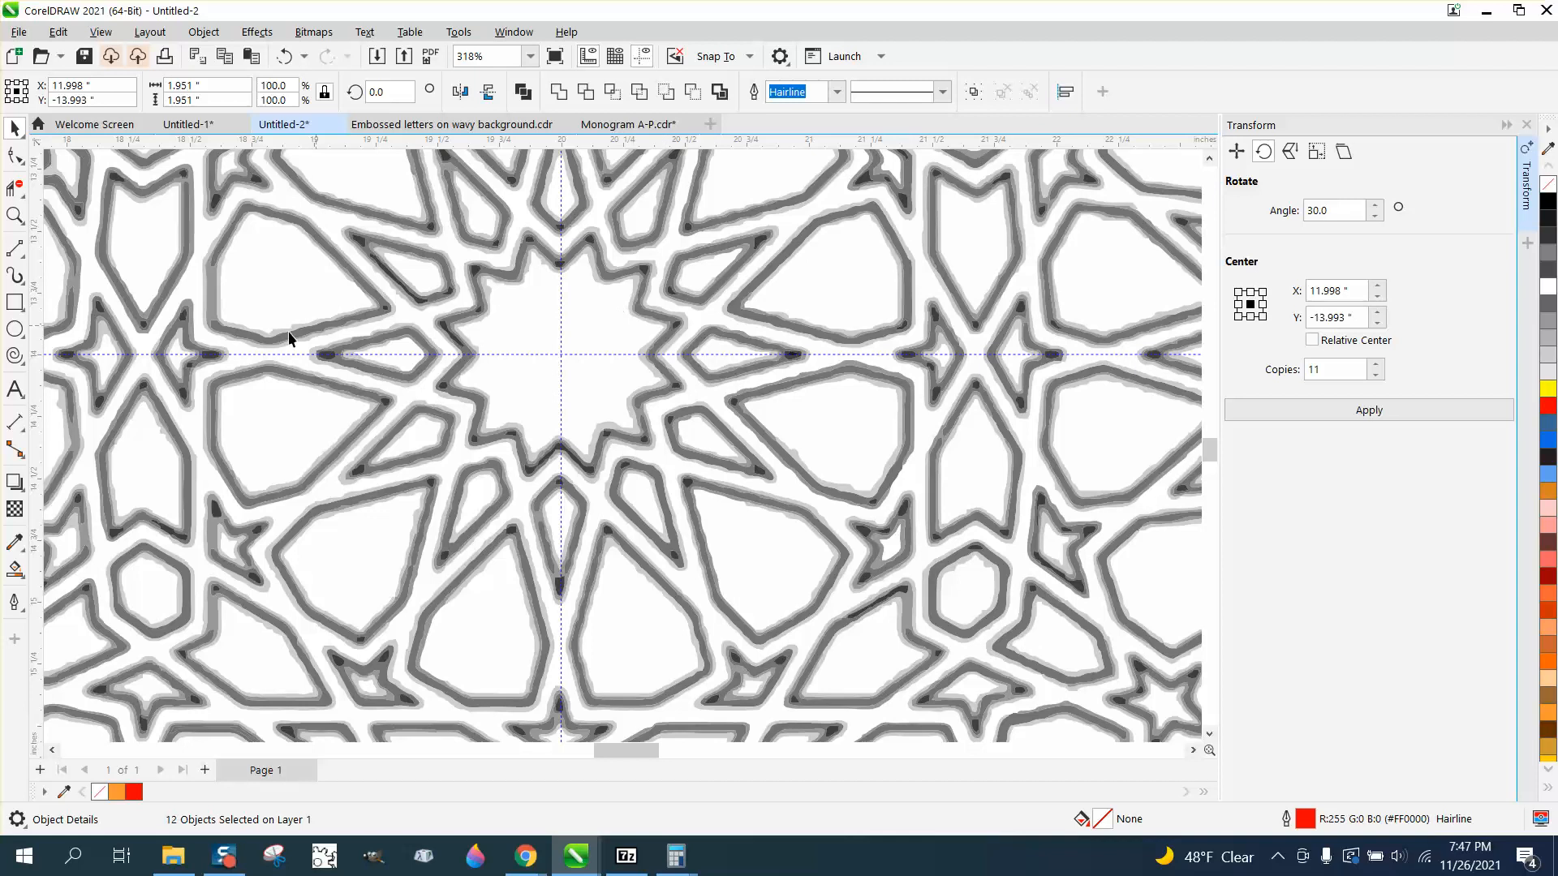
{"action": "left_click", "coordinate": [23, 363]}
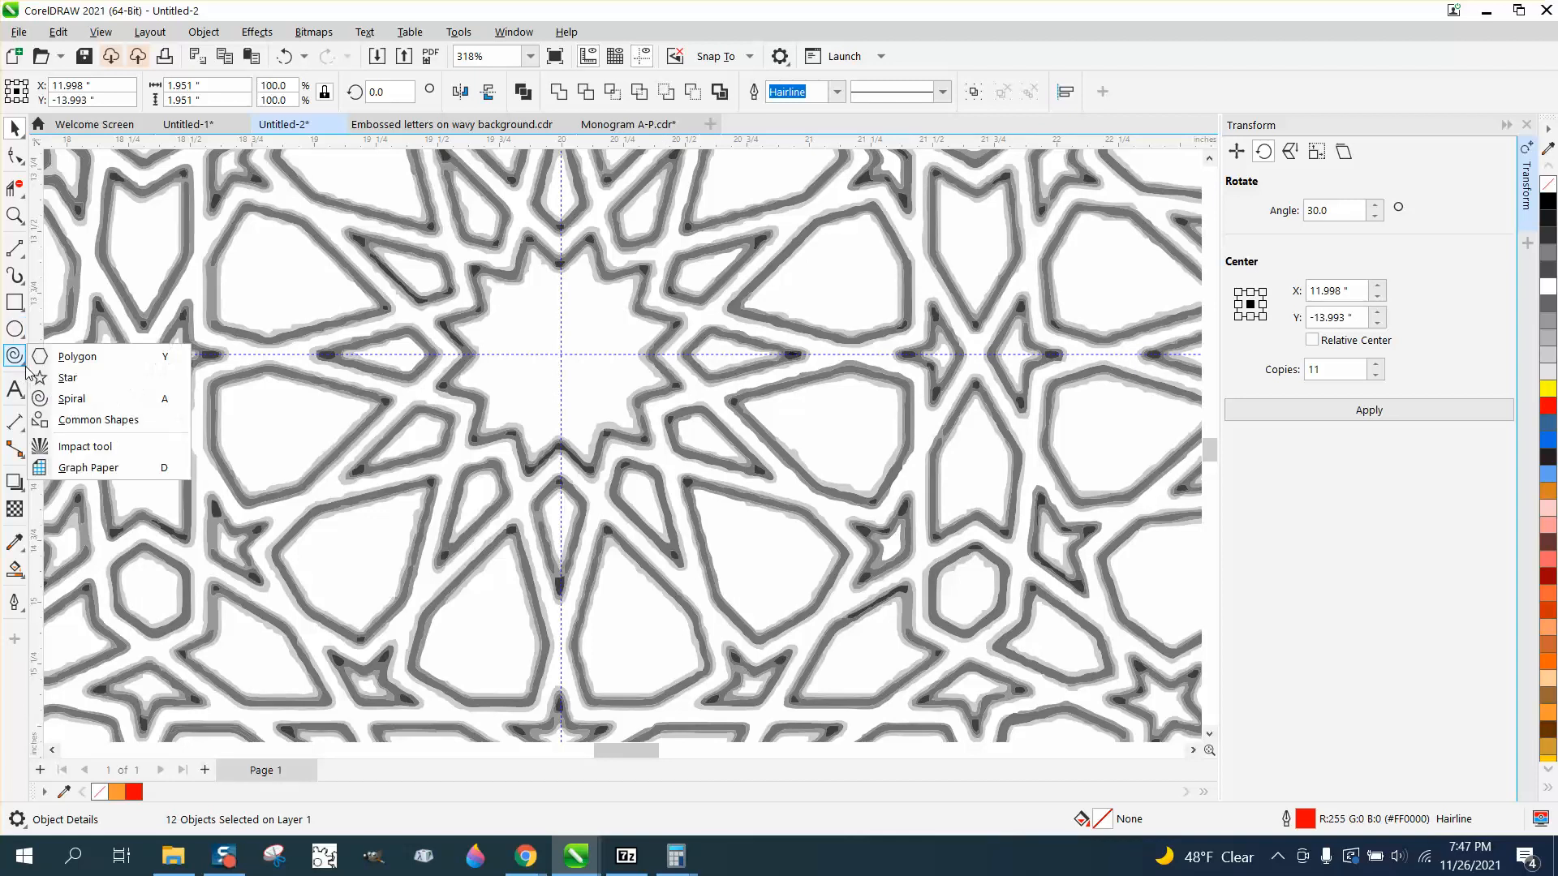
{"action": "left_click", "coordinate": [67, 380]}
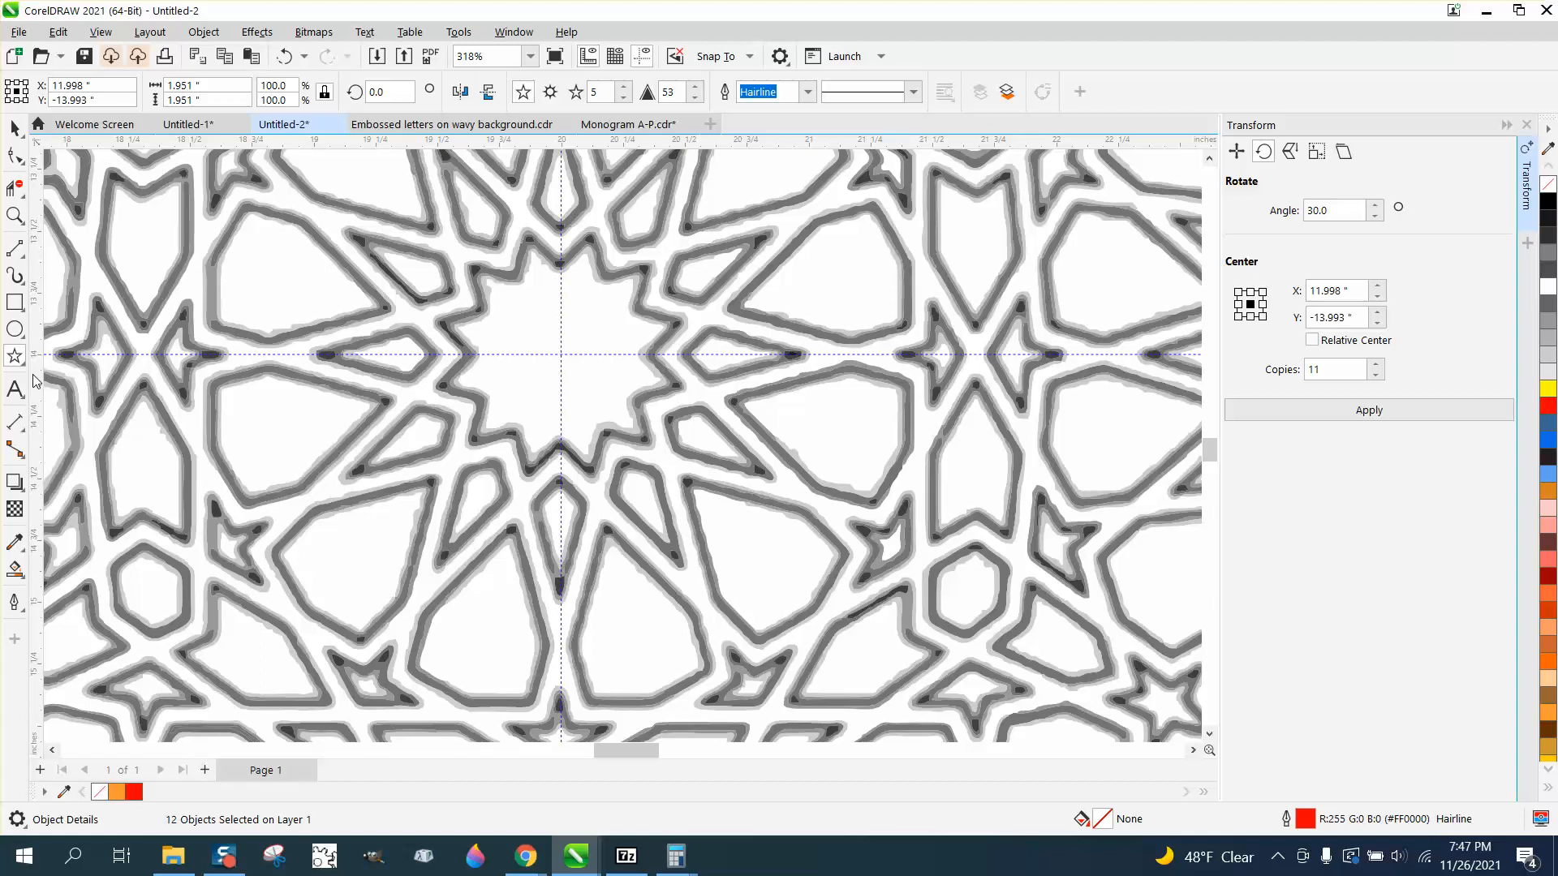
{"action": "left_click", "coordinate": [27, 369]}
{"action": "left_click", "coordinate": [66, 380]}
{"action": "left_click", "coordinate": [624, 86]}
{"action": "left_click_drag", "start_coordinate": [559, 354], "coordinate": [381, 535]}
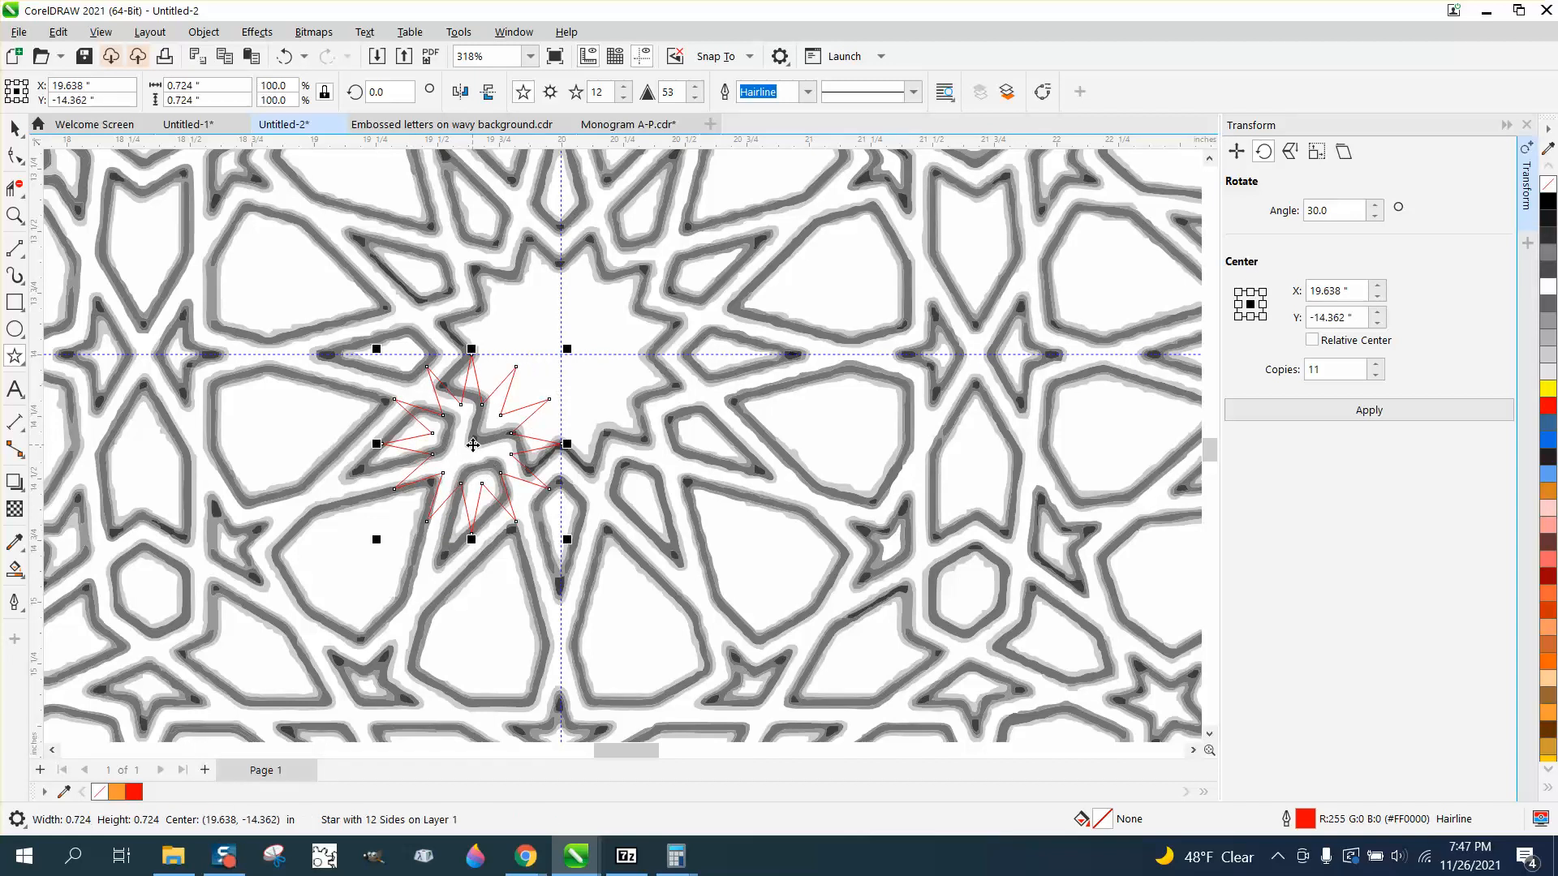
{"action": "left_click_drag", "start_coordinate": [473, 444], "coordinate": [560, 355]}
Set the 12-point star's sharpness to 20
{"action": "left_click", "coordinate": [696, 98]}
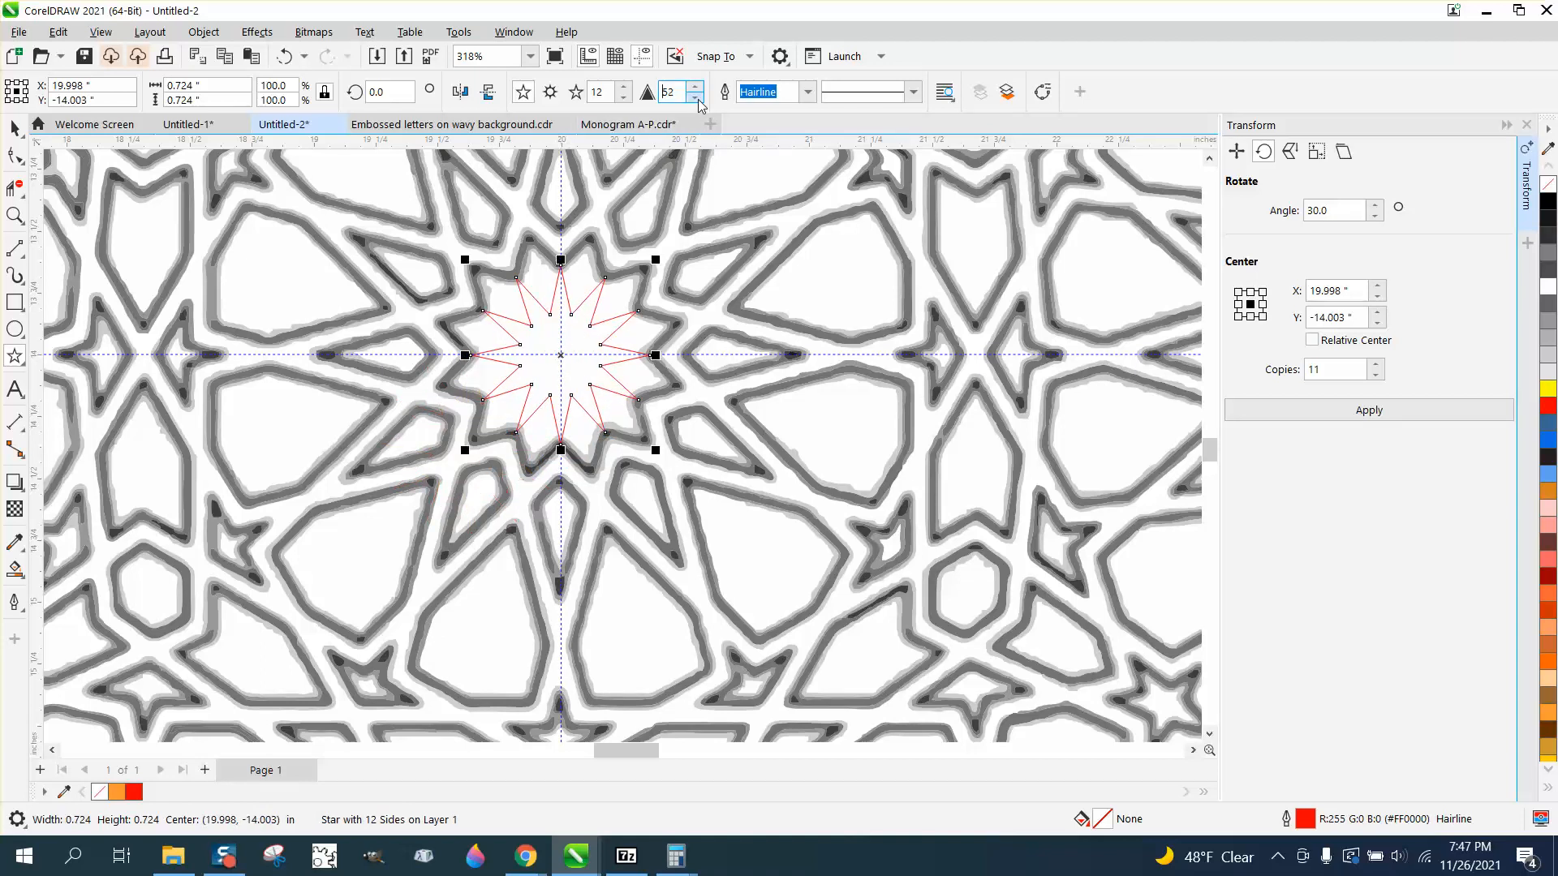
{"action": "left_click", "coordinate": [696, 98]}
{"action": "left_click", "coordinate": [696, 98]}
{"action": "left_click", "coordinate": [696, 98]}
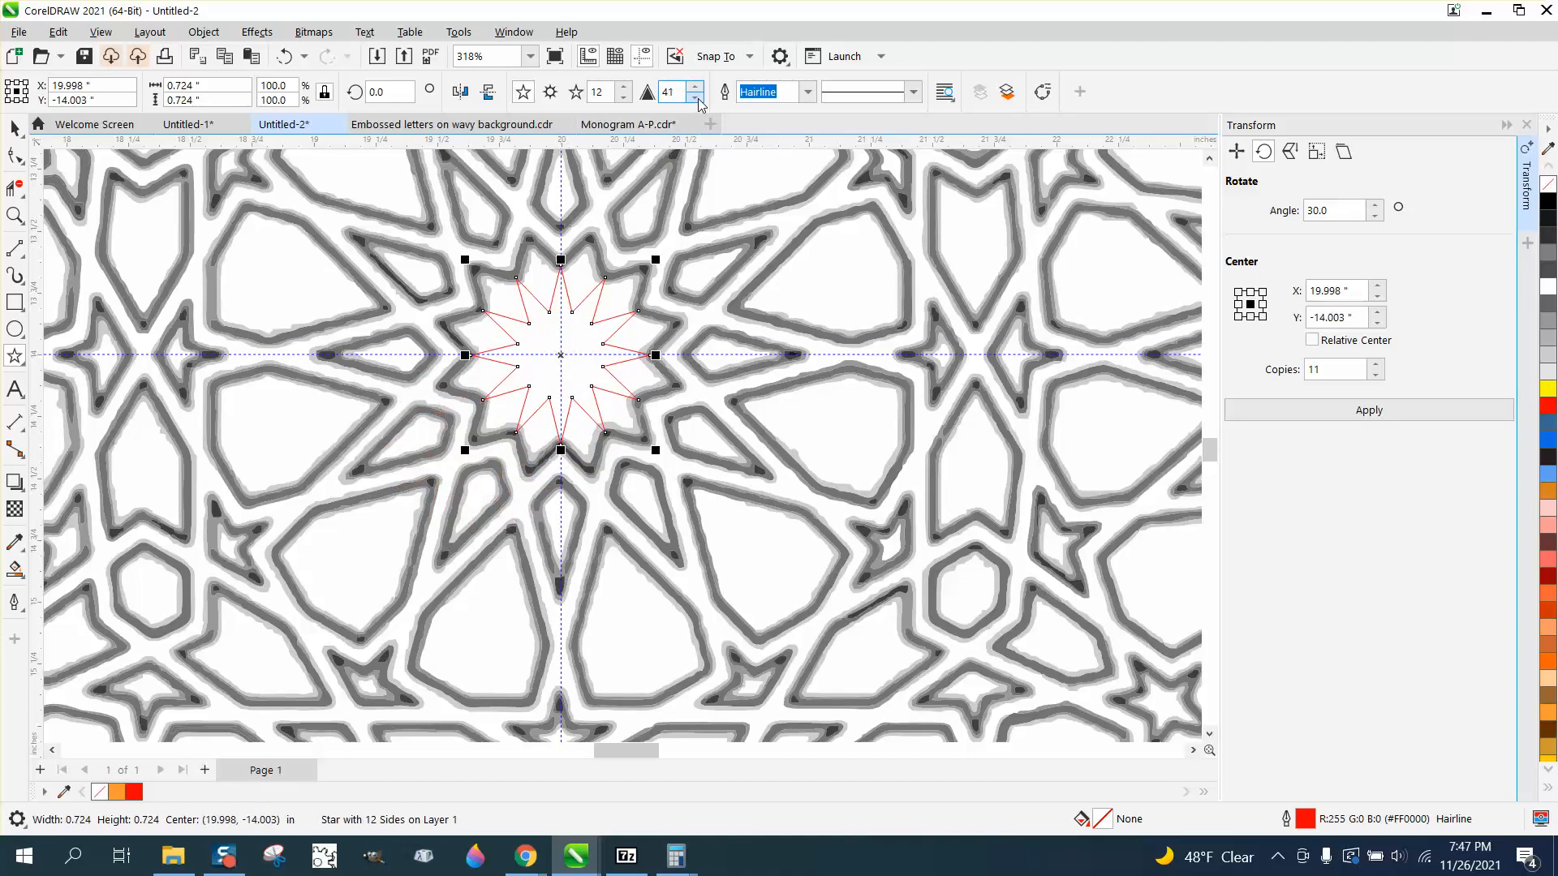
{"action": "left_click", "coordinate": [696, 98]}
{"action": "left_click", "coordinate": [696, 97]}
{"action": "left_click", "coordinate": [696, 97]}
{"action": "left_click", "coordinate": [696, 97]}
{"action": "left_click", "coordinate": [696, 97]}
{"action": "left_click", "coordinate": [696, 98]}
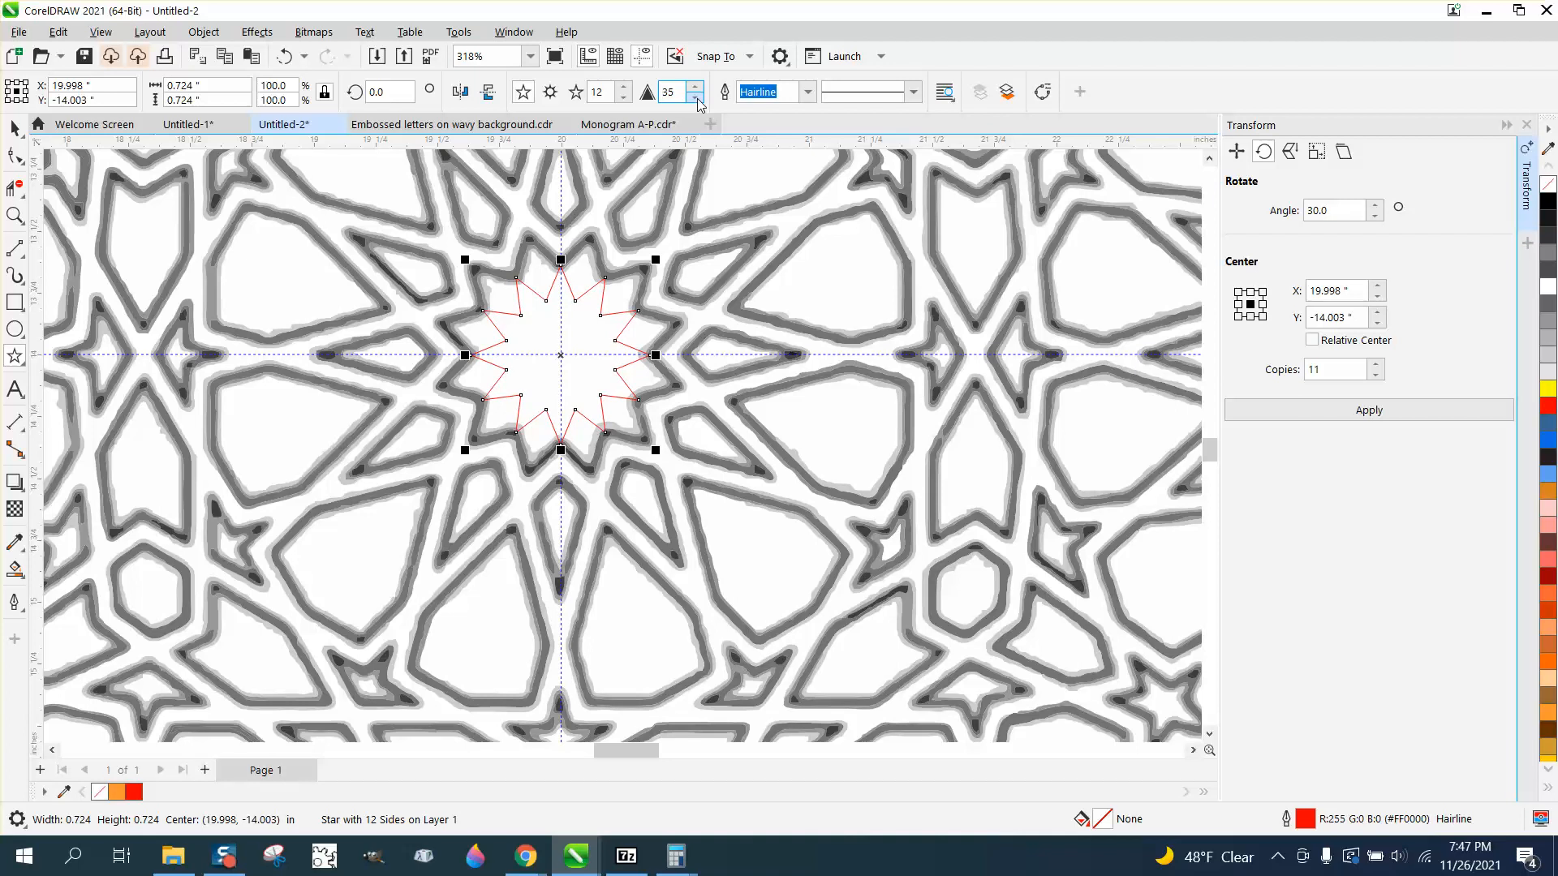
{"action": "left_click", "coordinate": [696, 97]}
{"action": "left_click", "coordinate": [696, 98]}
{"action": "left_click", "coordinate": [696, 97]}
{"action": "left_click", "coordinate": [696, 97]}
{"action": "left_click", "coordinate": [696, 97]}
{"action": "left_click", "coordinate": [696, 98]}
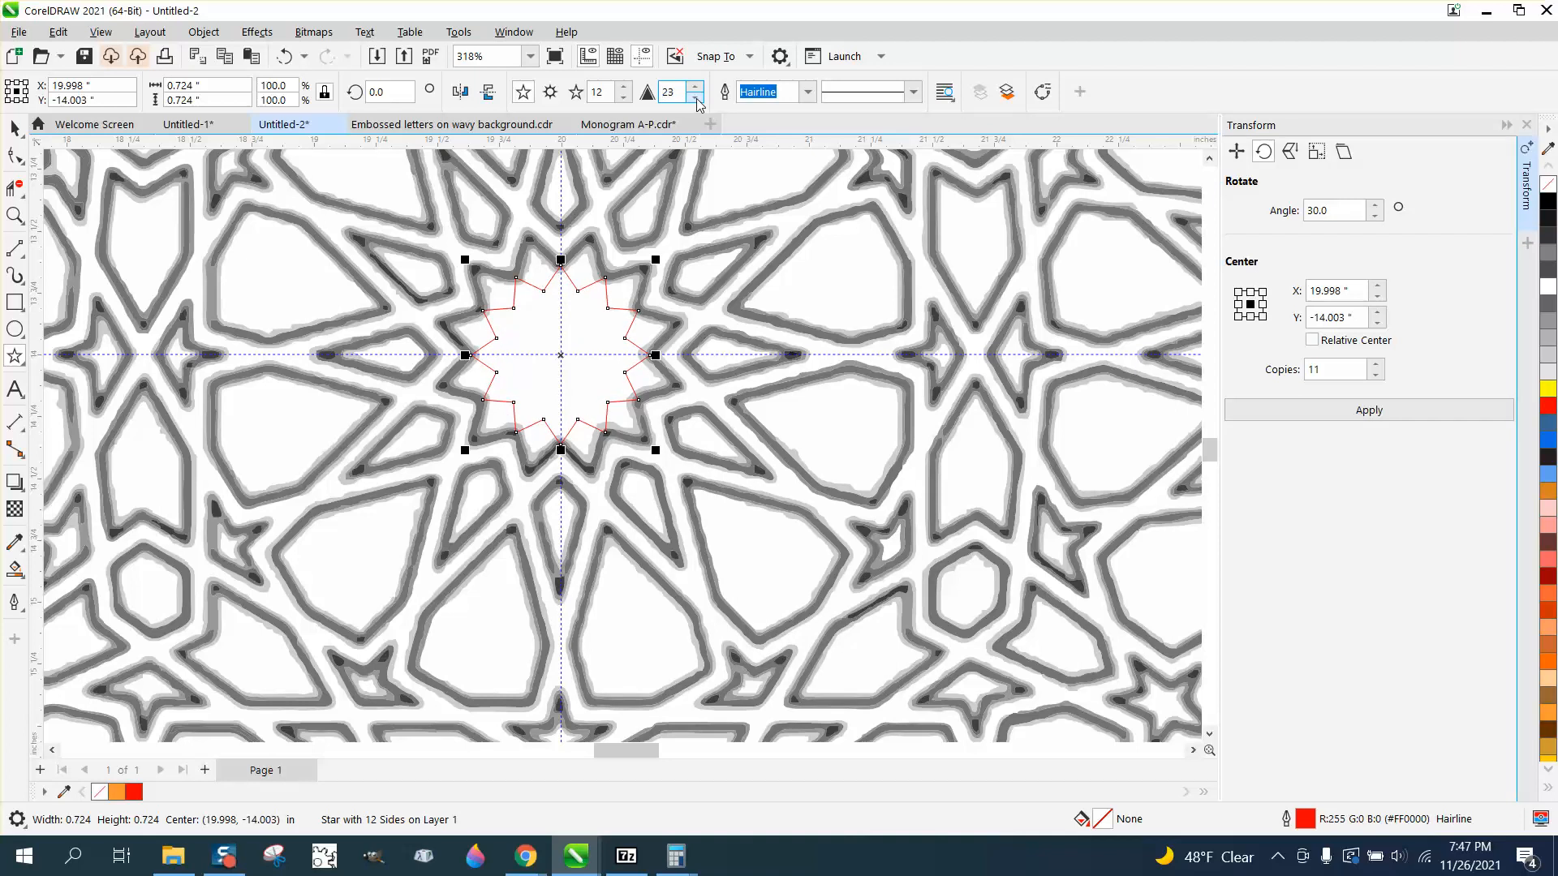
{"action": "left_click", "coordinate": [696, 97]}
{"action": "left_click", "coordinate": [696, 98]}
{"action": "left_click", "coordinate": [696, 97]}
{"action": "left_click", "coordinate": [696, 97]}
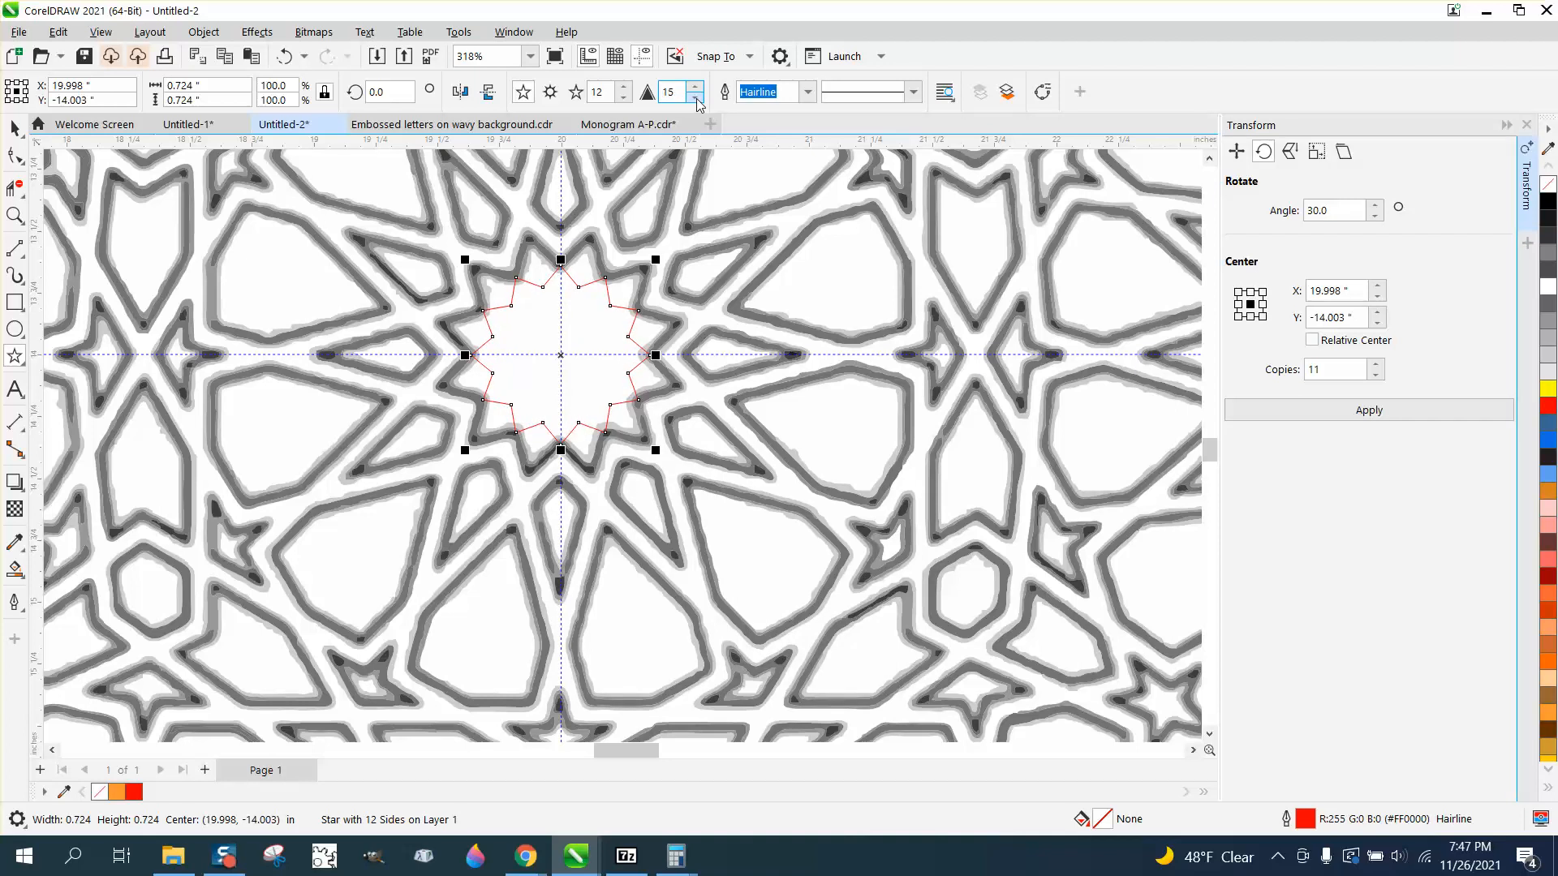
{"action": "left_click", "coordinate": [696, 97]}
{"action": "left_click", "coordinate": [696, 98]}
{"action": "left_click", "coordinate": [696, 97]}
{"action": "left_click", "coordinate": [696, 97]}
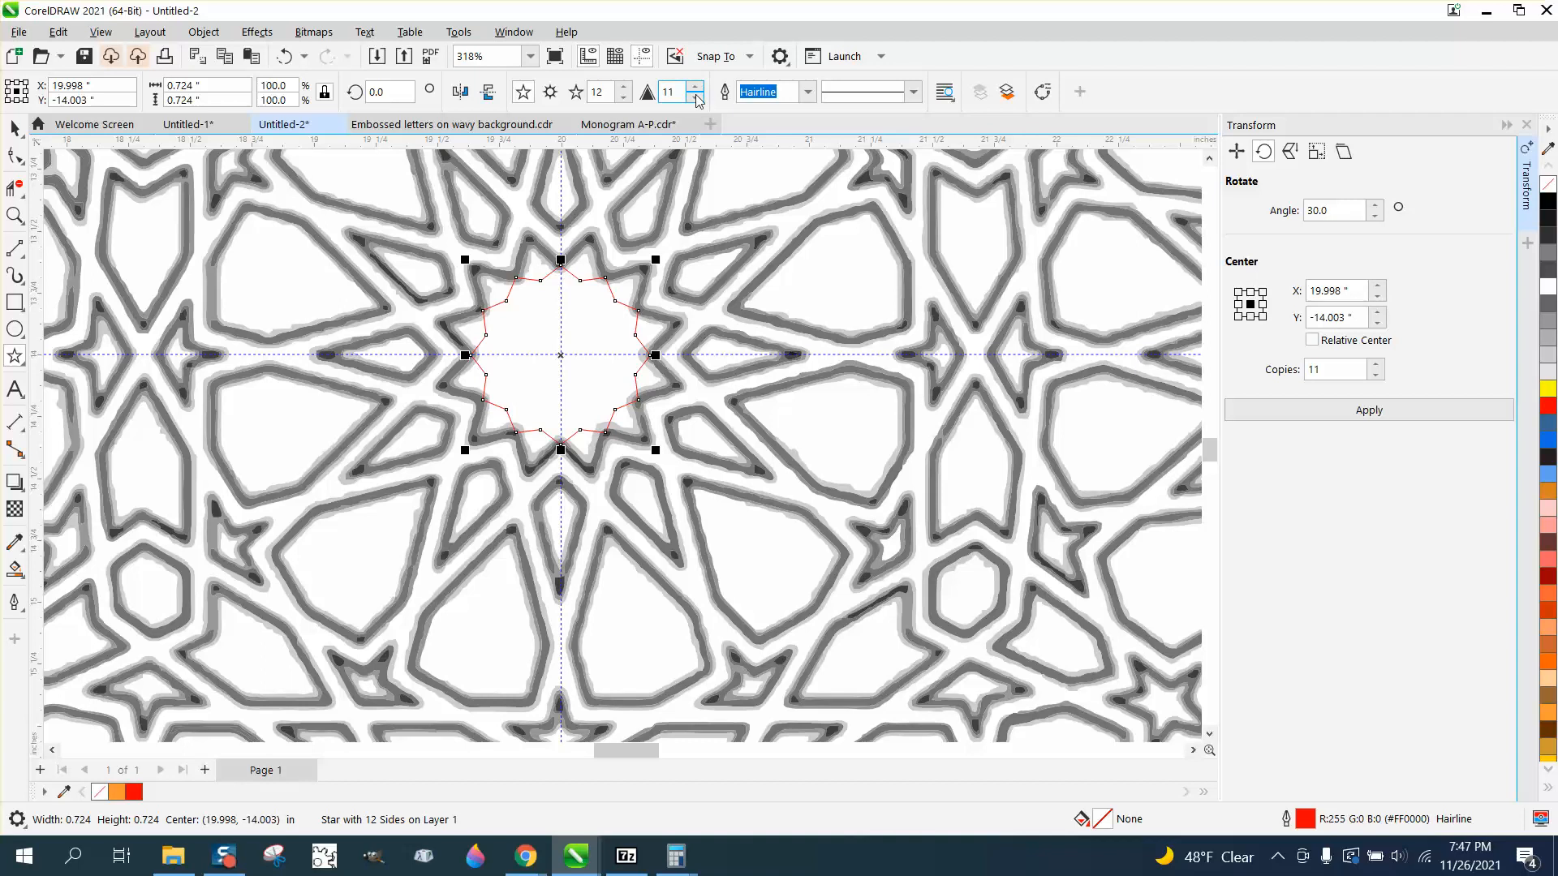
{"action": "left_click", "coordinate": [696, 98]}
{"action": "left_click", "coordinate": [696, 98]}
{"action": "left_click", "coordinate": [696, 97]}
{"action": "left_click", "coordinate": [696, 98]}
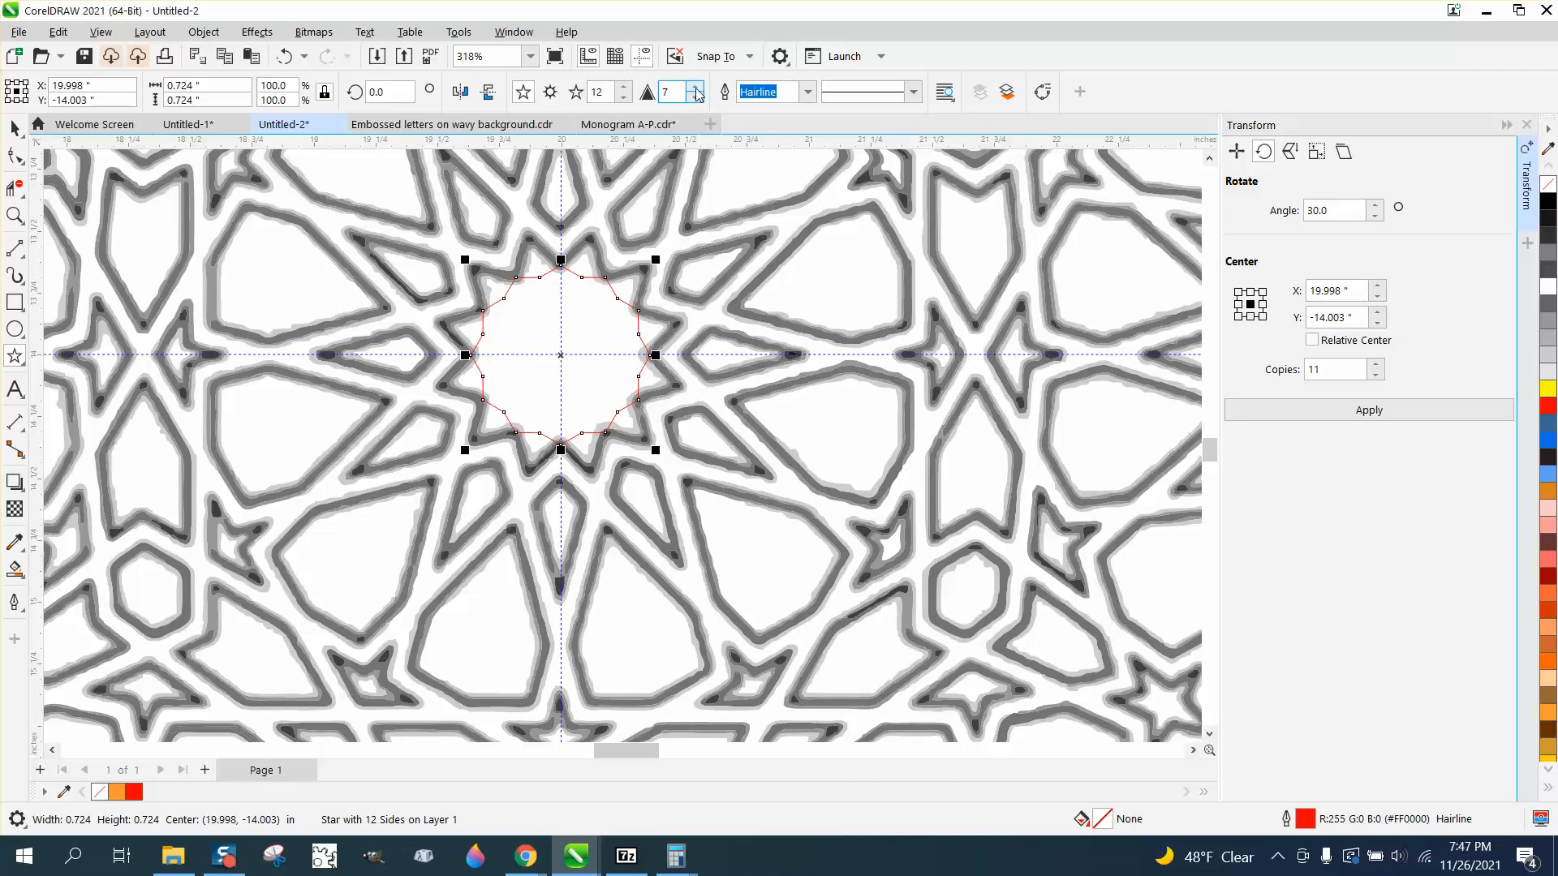
{"action": "left_click", "coordinate": [696, 88]}
{"action": "left_click", "coordinate": [696, 88]}
{"action": "left_click", "coordinate": [696, 88]}
{"action": "left_click", "coordinate": [696, 89]}
{"action": "left_click", "coordinate": [696, 89]}
{"action": "left_click", "coordinate": [696, 88]}
{"action": "left_click", "coordinate": [696, 89]}
{"action": "left_click", "coordinate": [696, 89]}
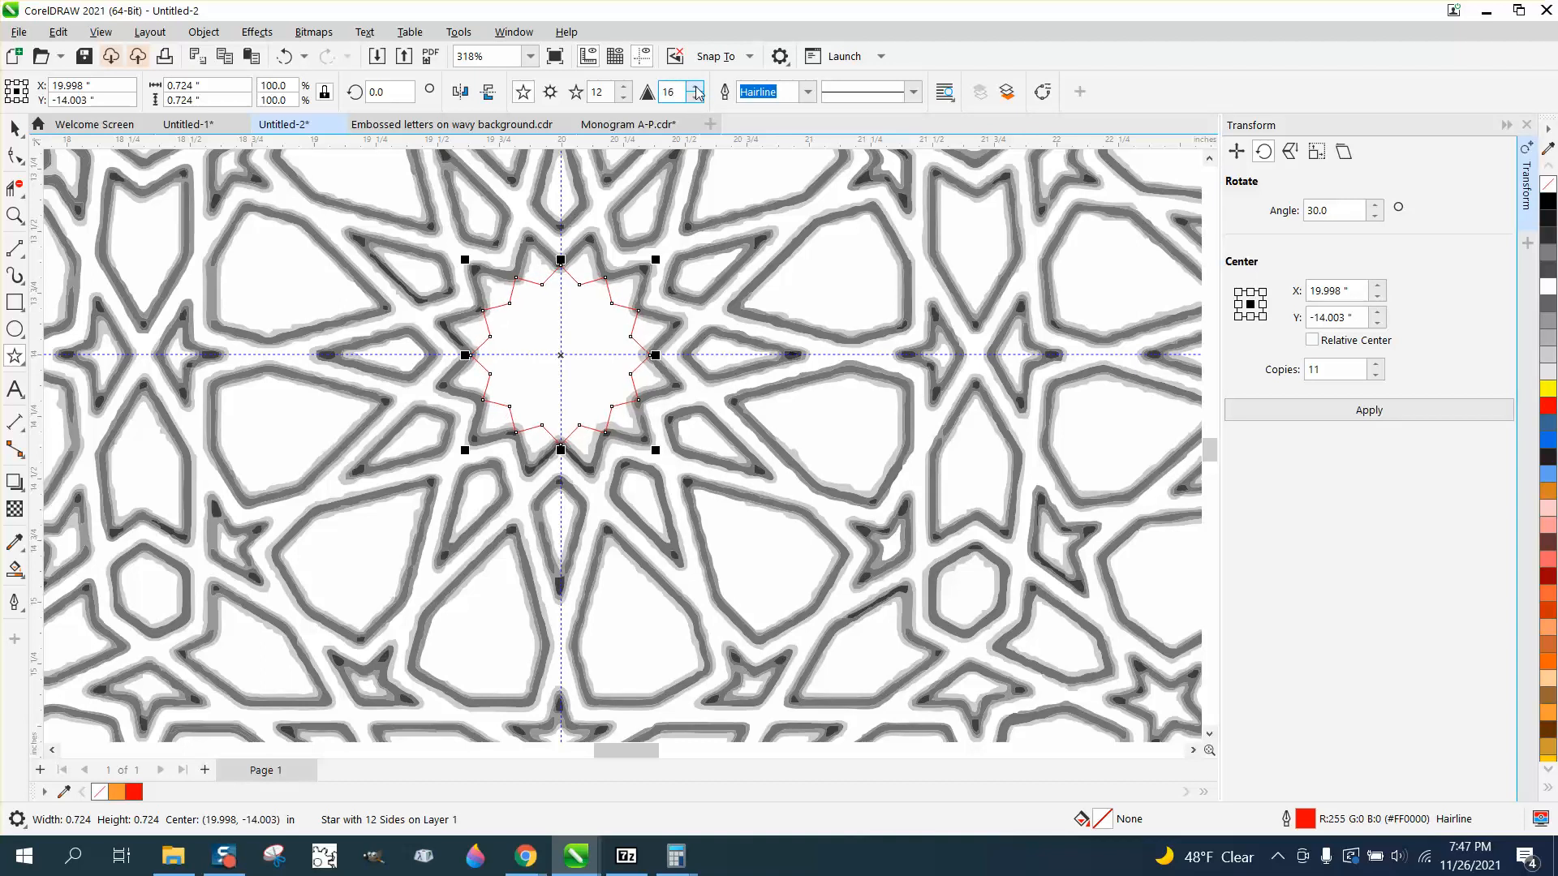
{"action": "left_click", "coordinate": [696, 88]}
{"action": "left_click", "coordinate": [696, 88]}
{"action": "left_click", "coordinate": [696, 88]}
{"action": "left_click", "coordinate": [696, 89]}
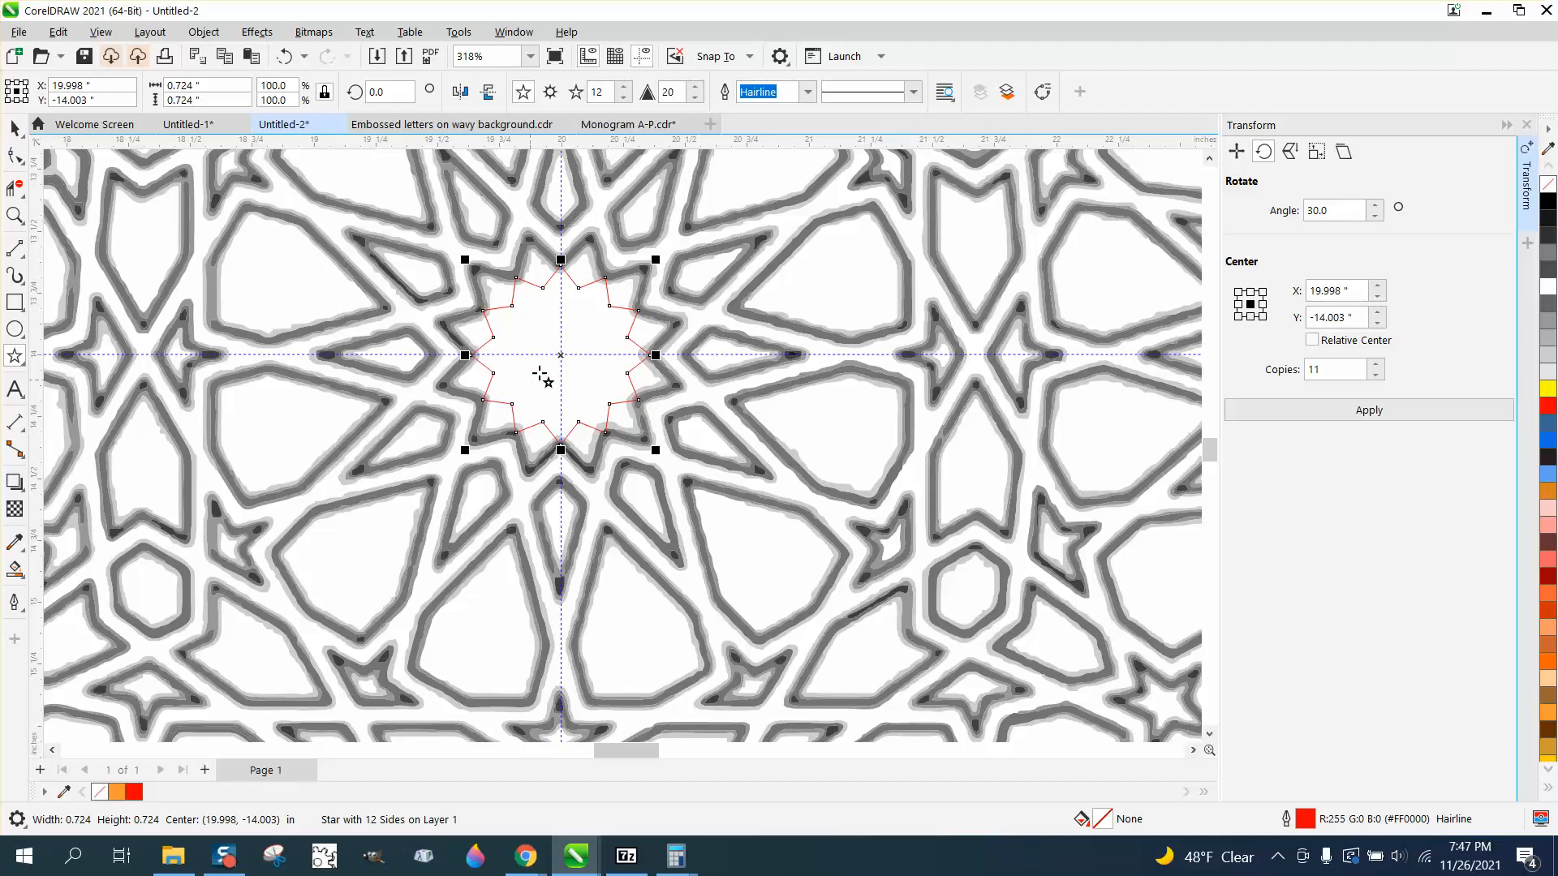
Rotate the 12-point star by about 15.4° around its centre to align its points with the bitmap's central star
{"action": "left_click", "coordinate": [558, 357]}
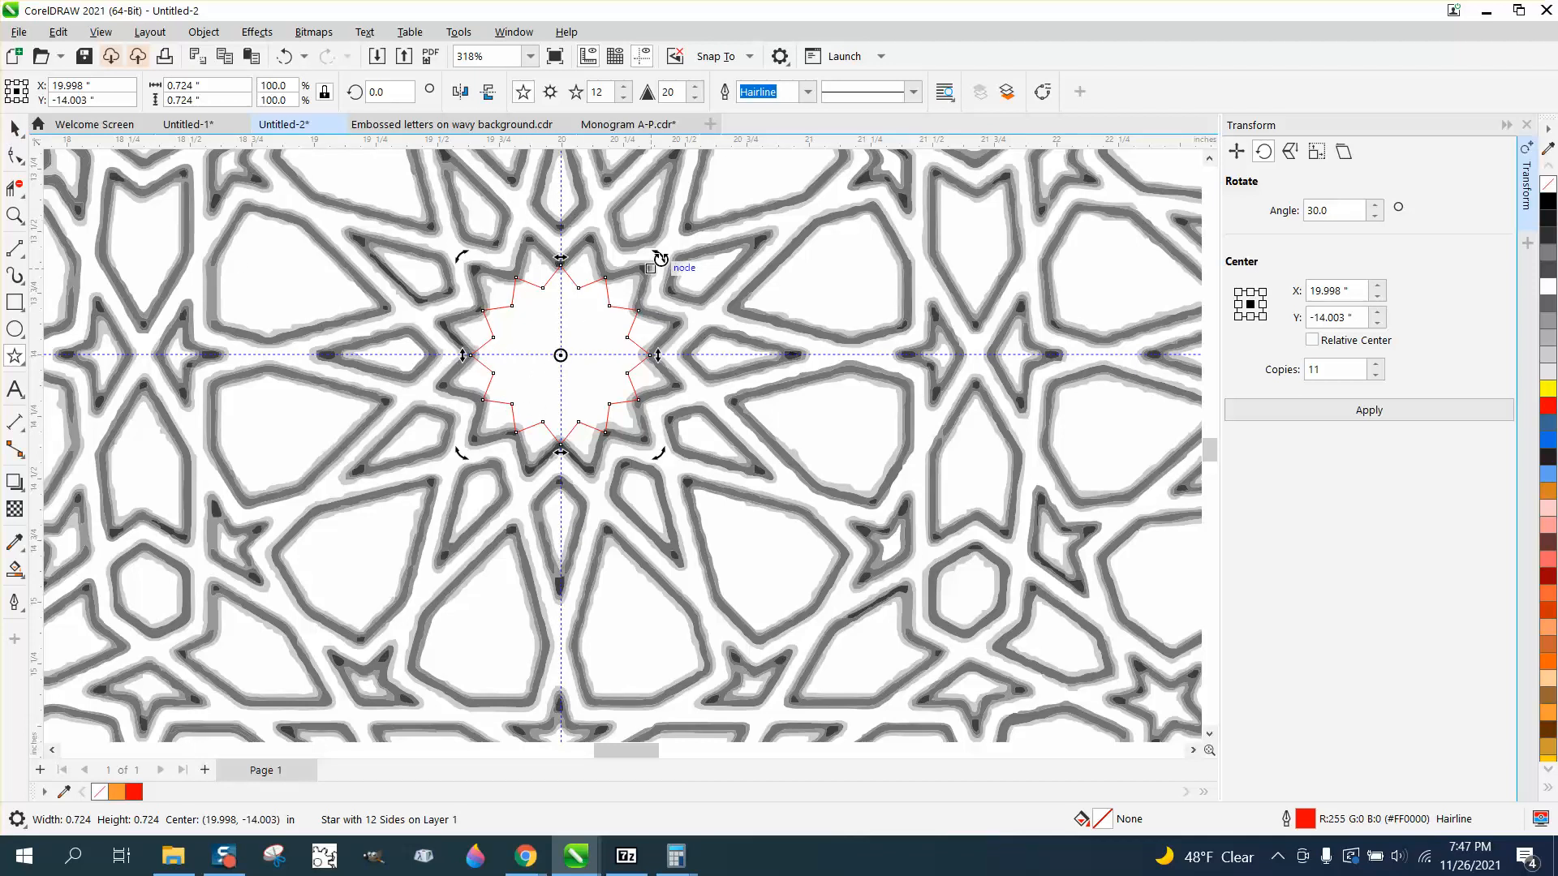
{"action": "left_click_drag", "start_coordinate": [660, 258], "coordinate": [630, 237]}
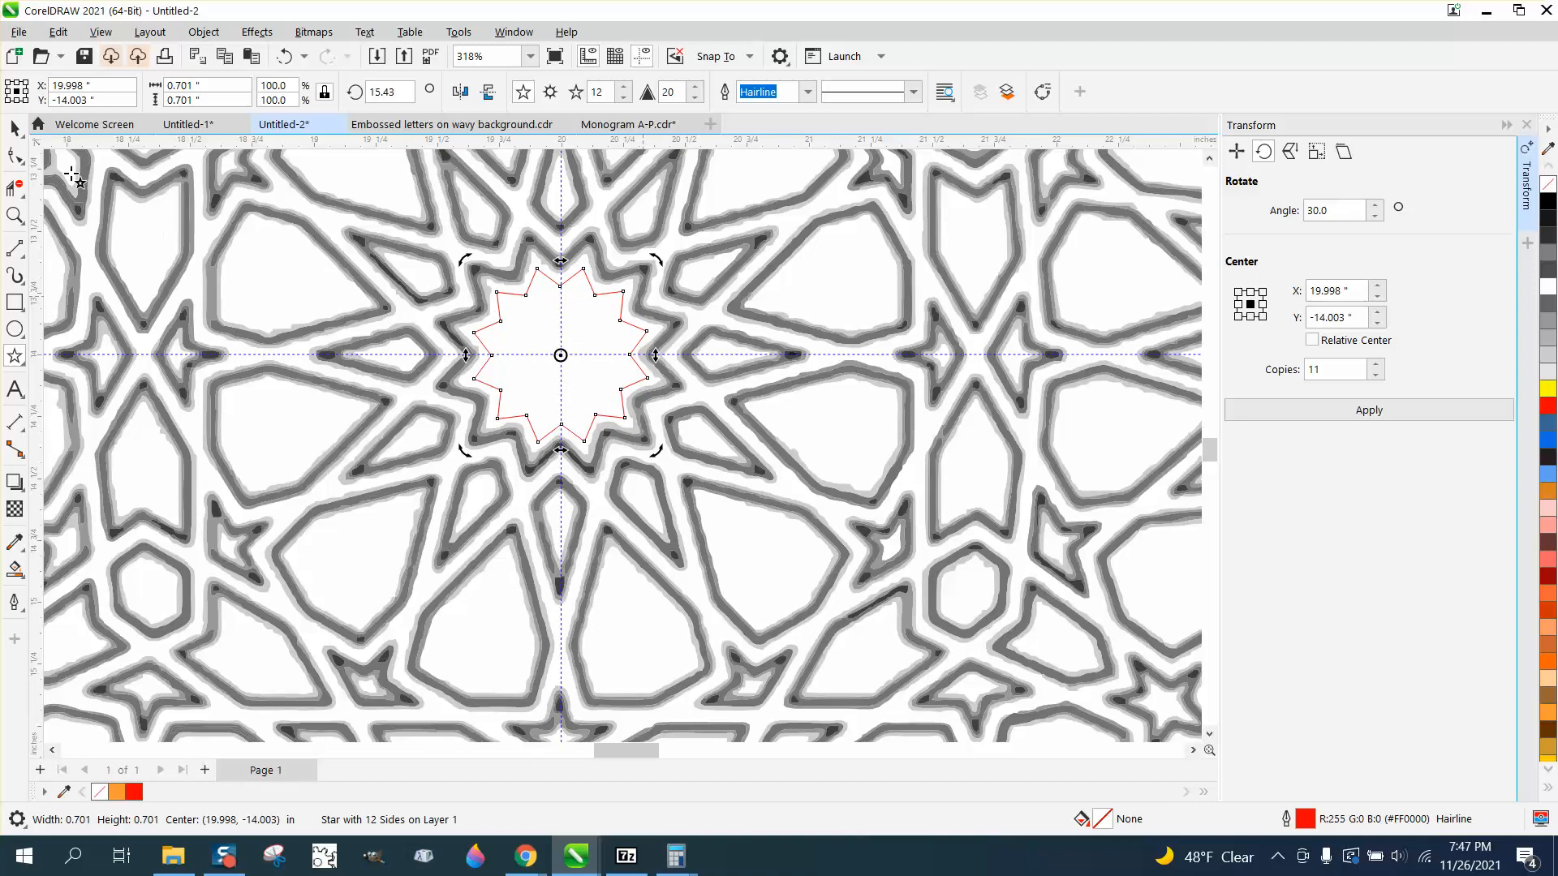
{"action": "left_click", "coordinate": [14, 127]}
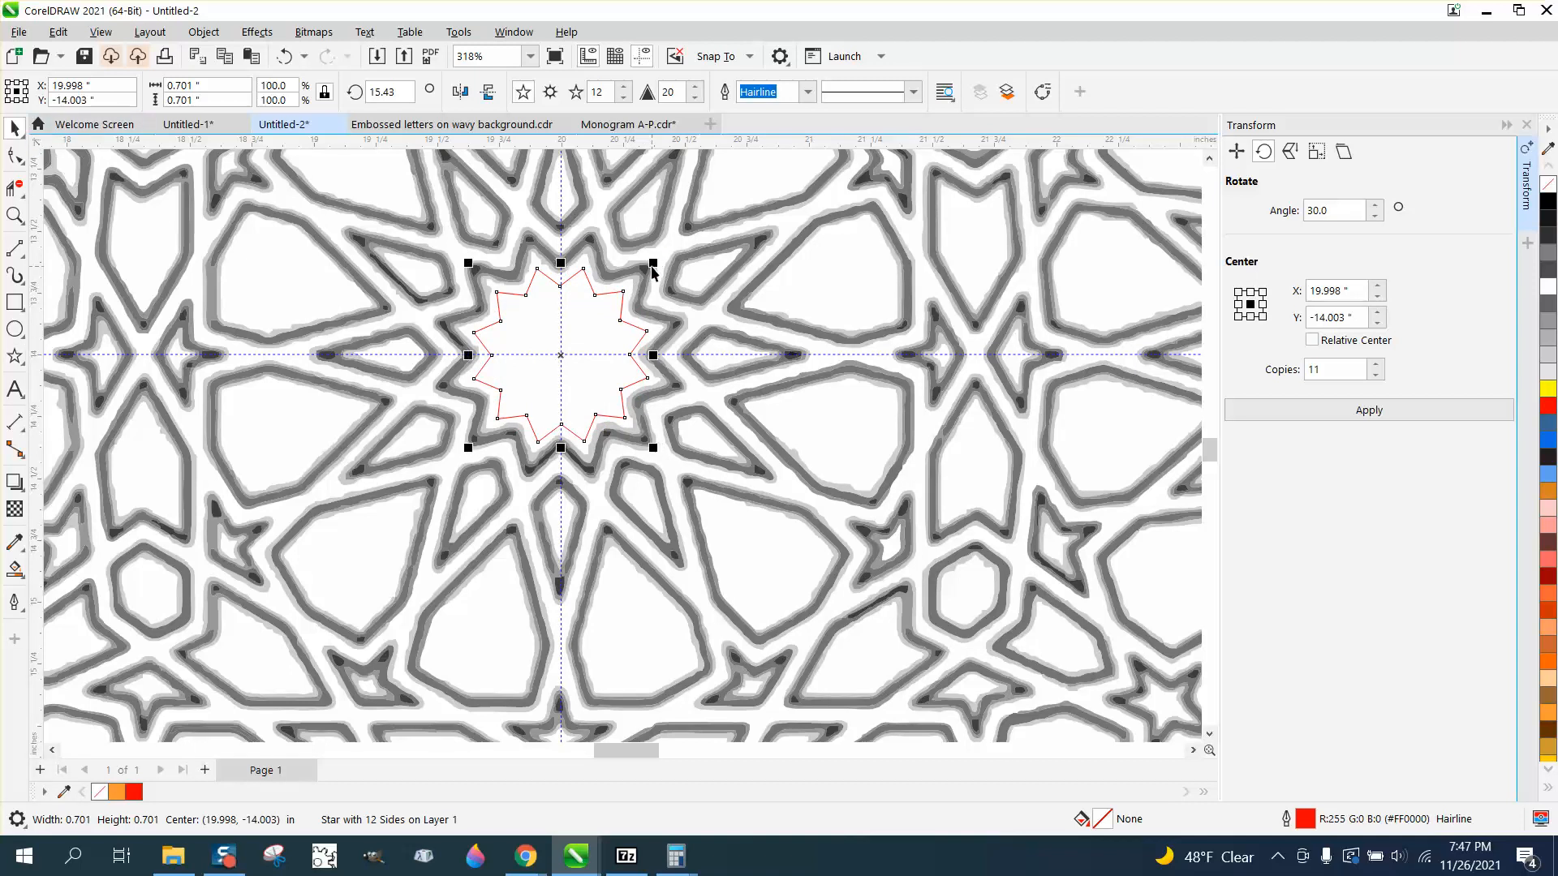
Enlarge the 12-point star to 0.8 inches wide and shift it 8 inches left into the red pattern
{"action": "left_click_drag", "start_coordinate": [653, 264], "coordinate": [669, 250]}
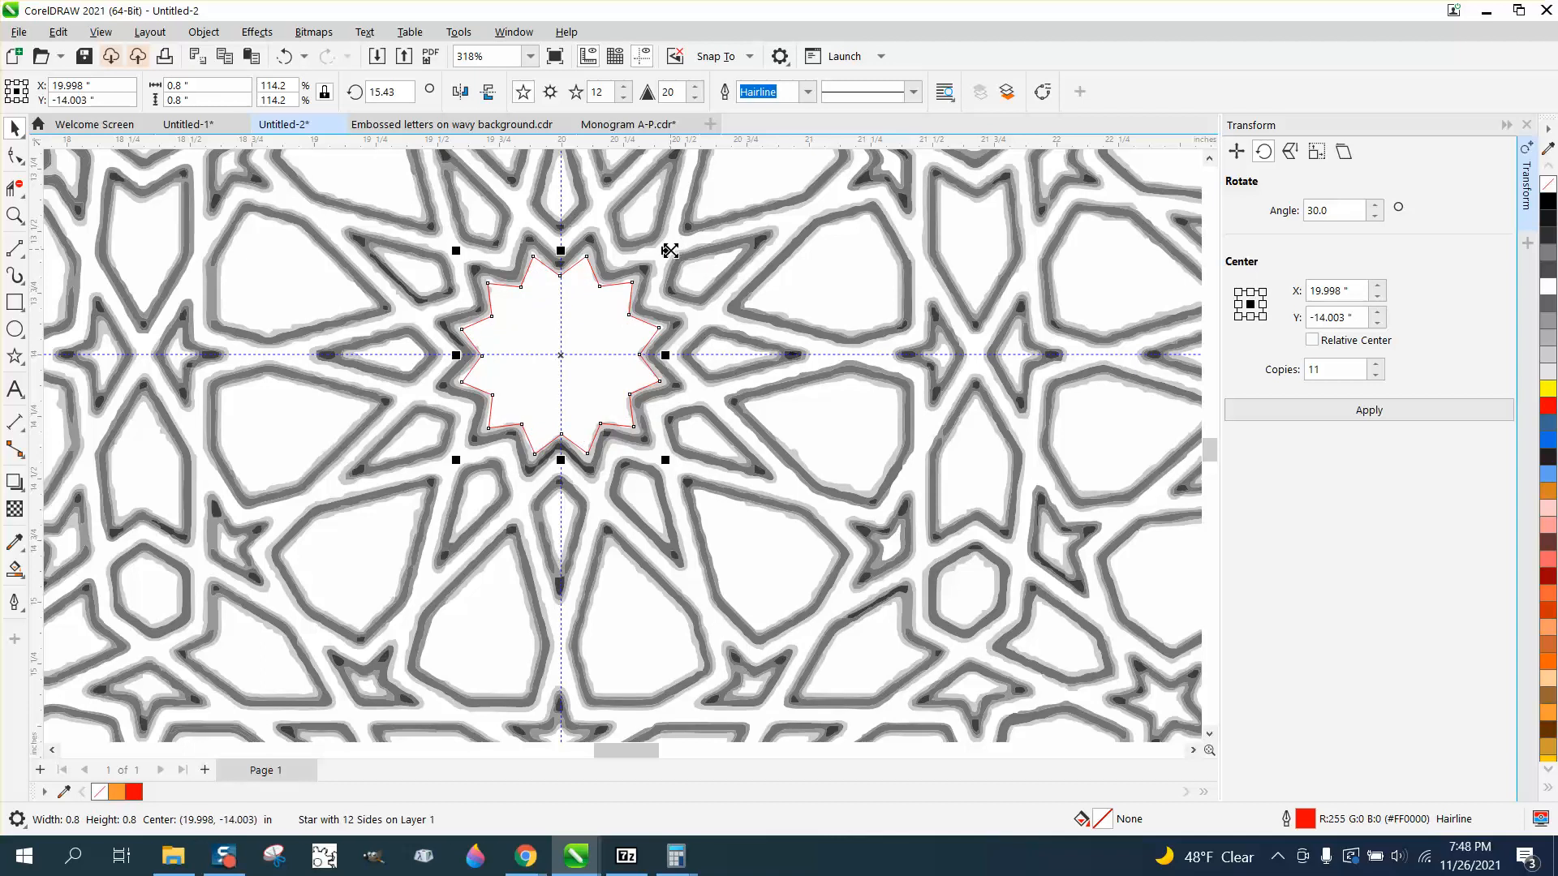
{"action": "scroll", "coordinate": [931, 441], "scroll_direction": "down", "scroll_amount": 4}
{"action": "key", "text": "Left"}
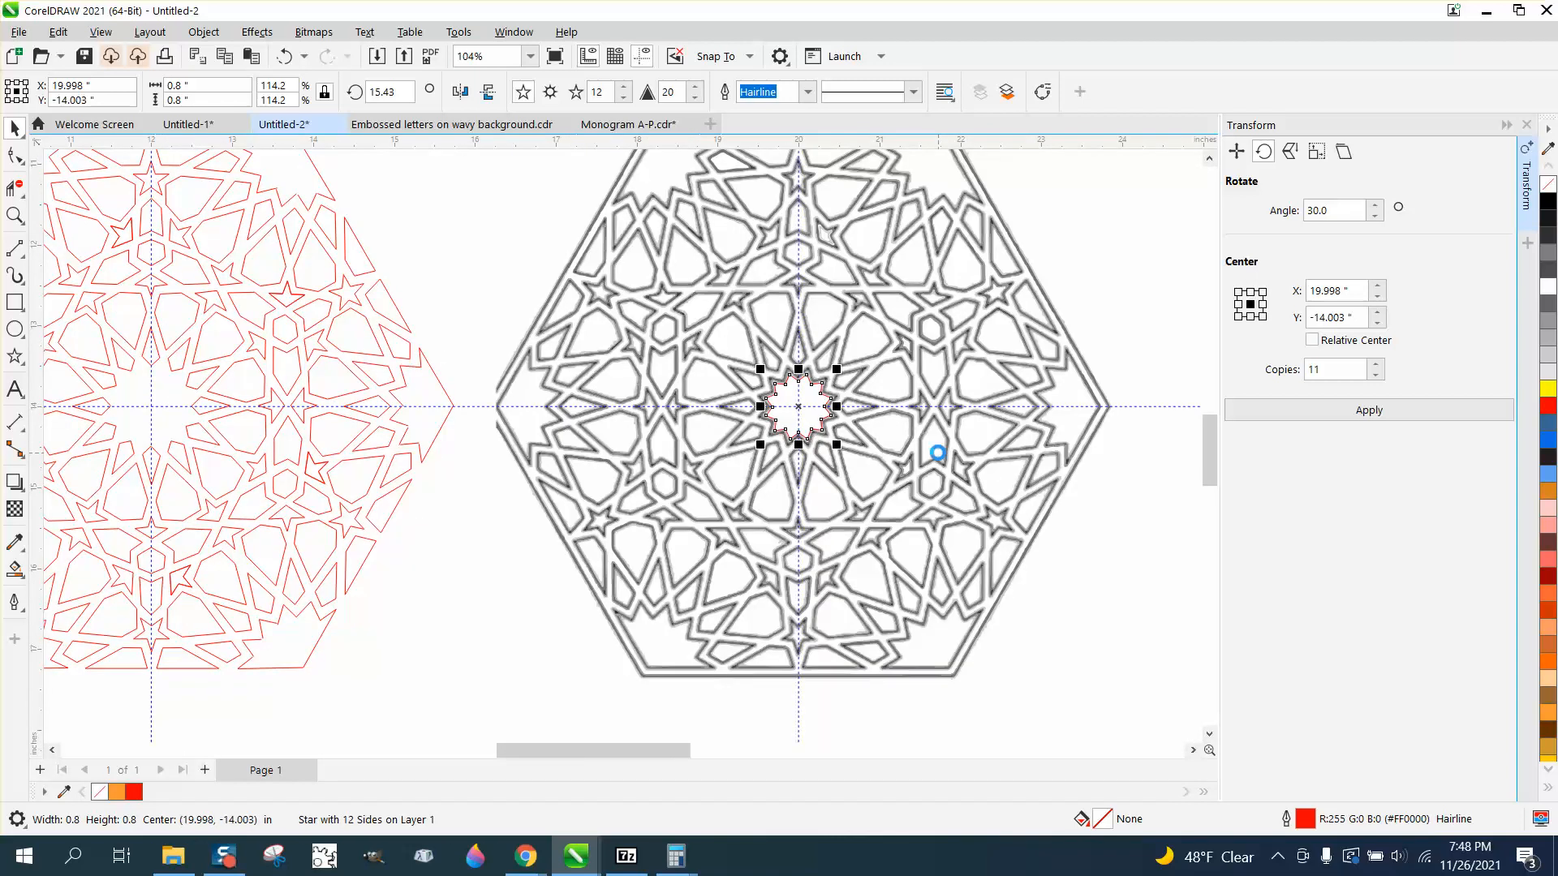
{"action": "scroll", "coordinate": [790, 651], "scroll_direction": "down", "scroll_amount": 3}
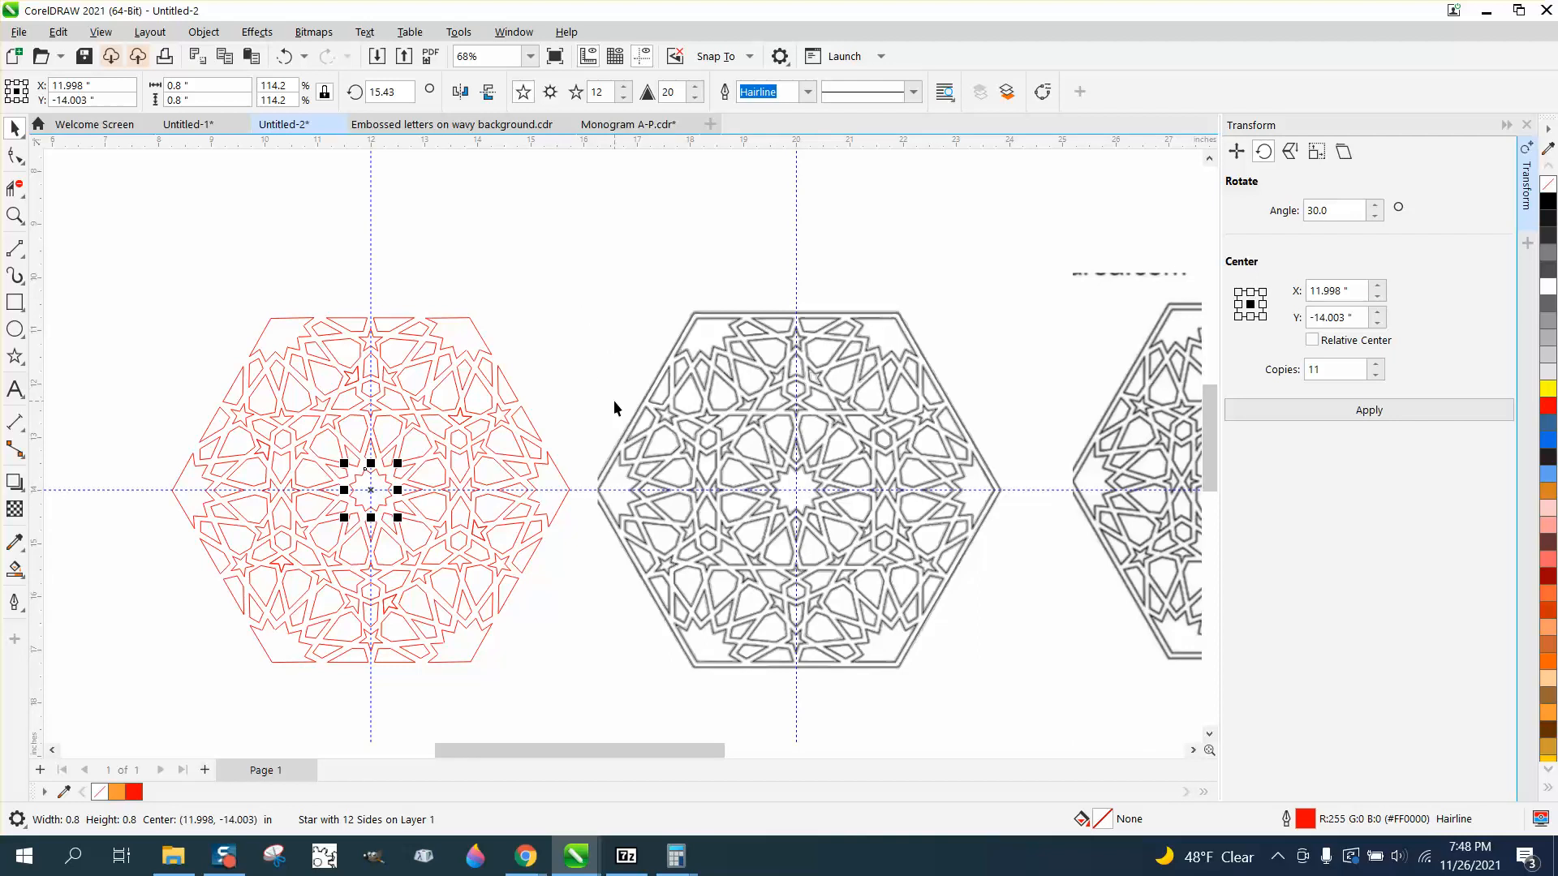
{"action": "scroll", "coordinate": [613, 400], "scroll_direction": "down", "scroll_amount": 1}
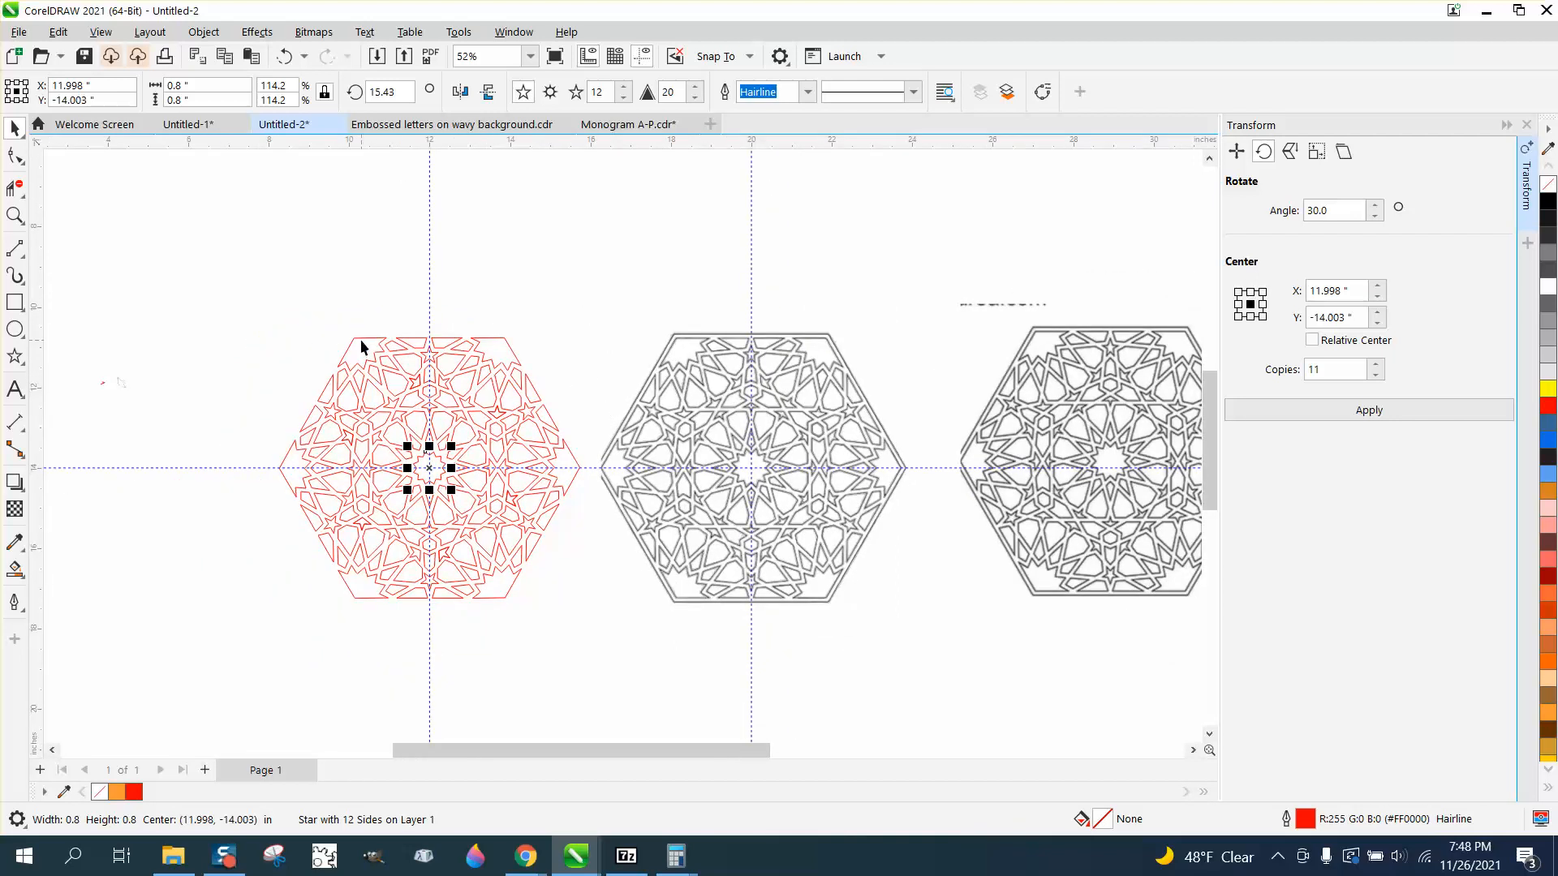
Unlock all objects, then select the grey hexagon beside the red pattern and shift it 16 inches up
{"action": "left_click", "coordinate": [654, 344]}
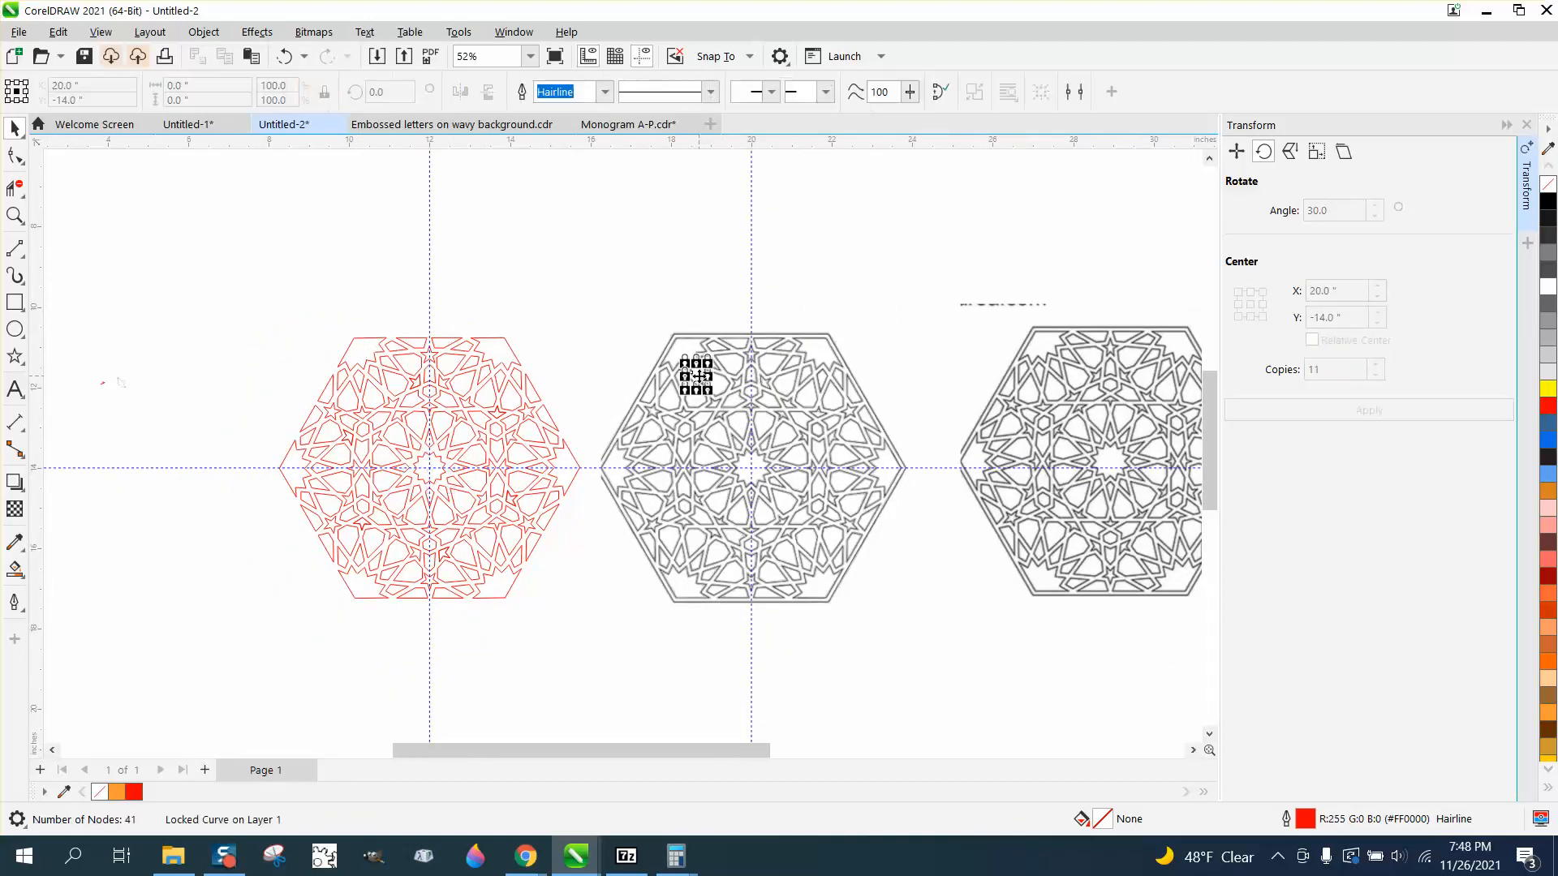
{"action": "left_click_drag", "start_coordinate": [588, 282], "coordinate": [958, 652]}
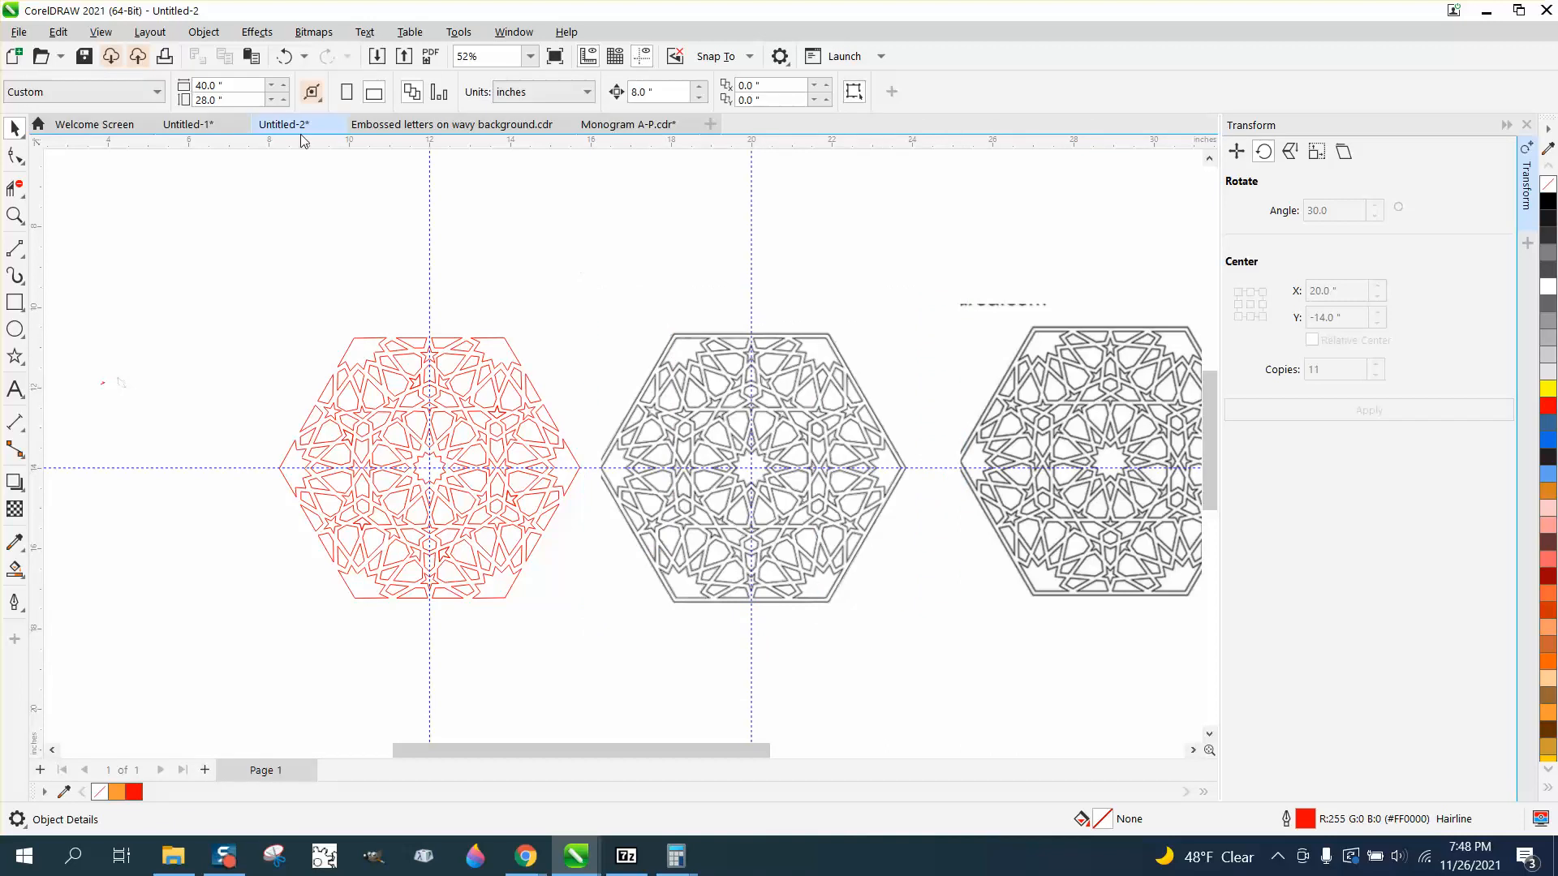
{"action": "left_click", "coordinate": [203, 32]}
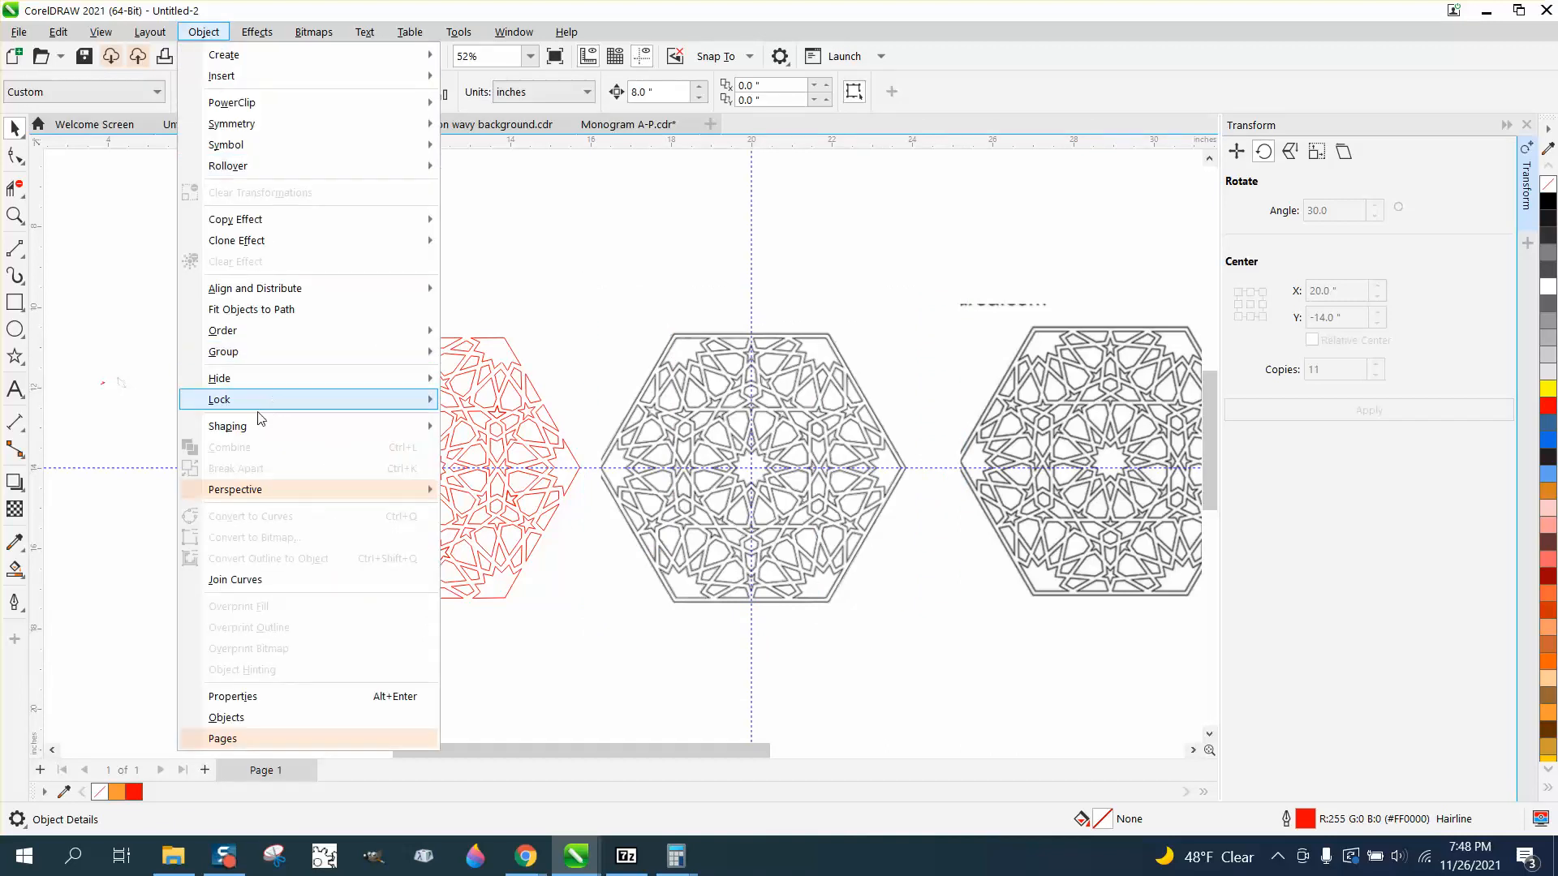
{"action": "mouse_move", "coordinate": [230, 385]}
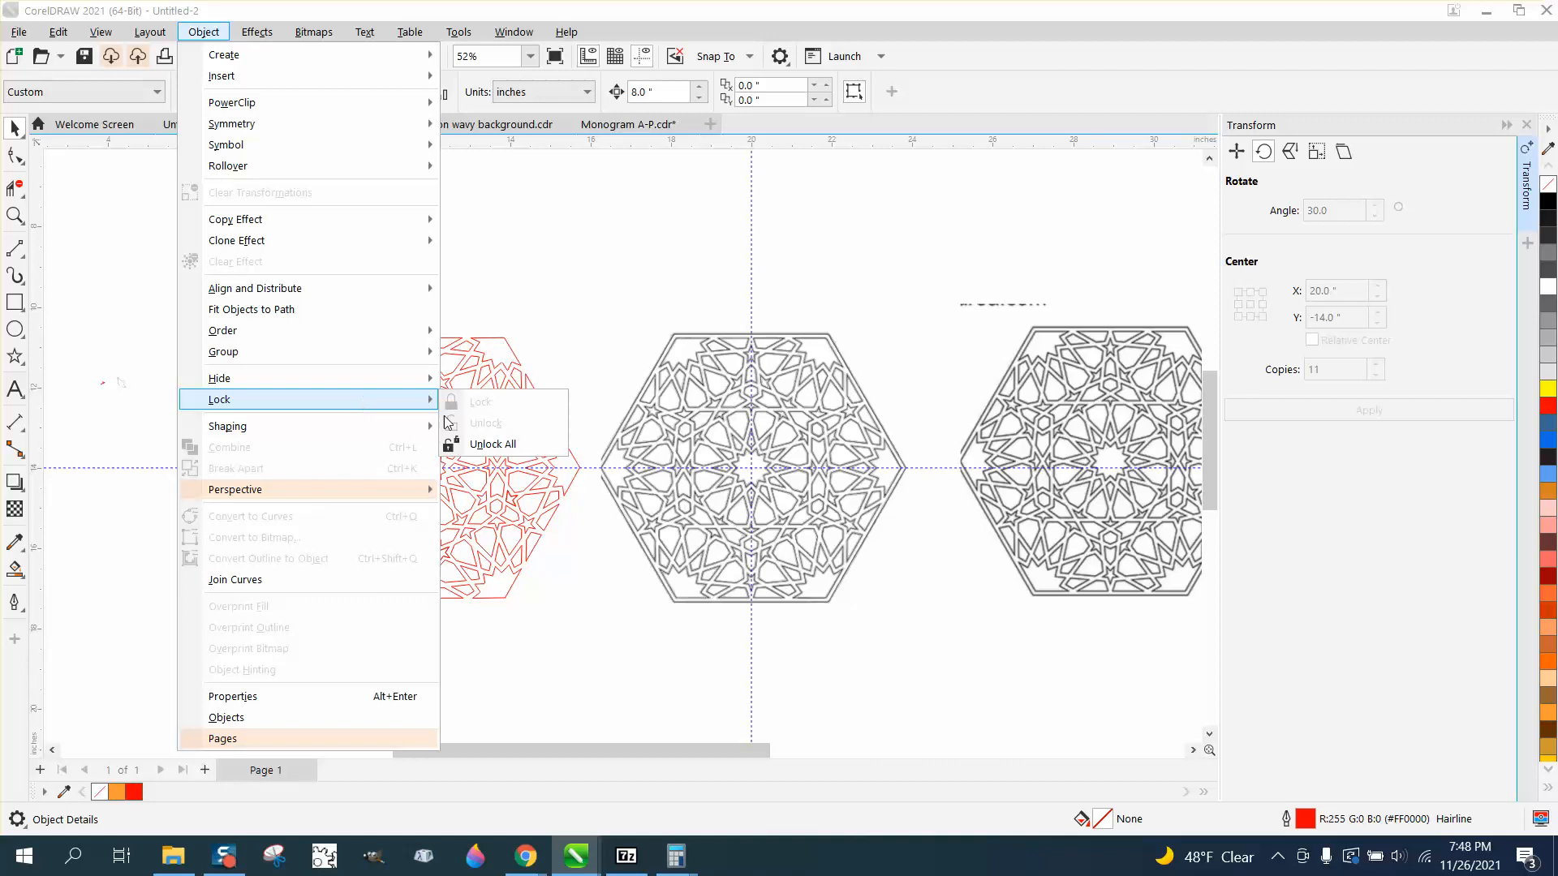
{"action": "left_click", "coordinate": [493, 443]}
{"action": "left_click_drag", "start_coordinate": [577, 293], "coordinate": [968, 647]}
{"action": "key", "text": "Up"}
{"action": "key", "text": "Up"}
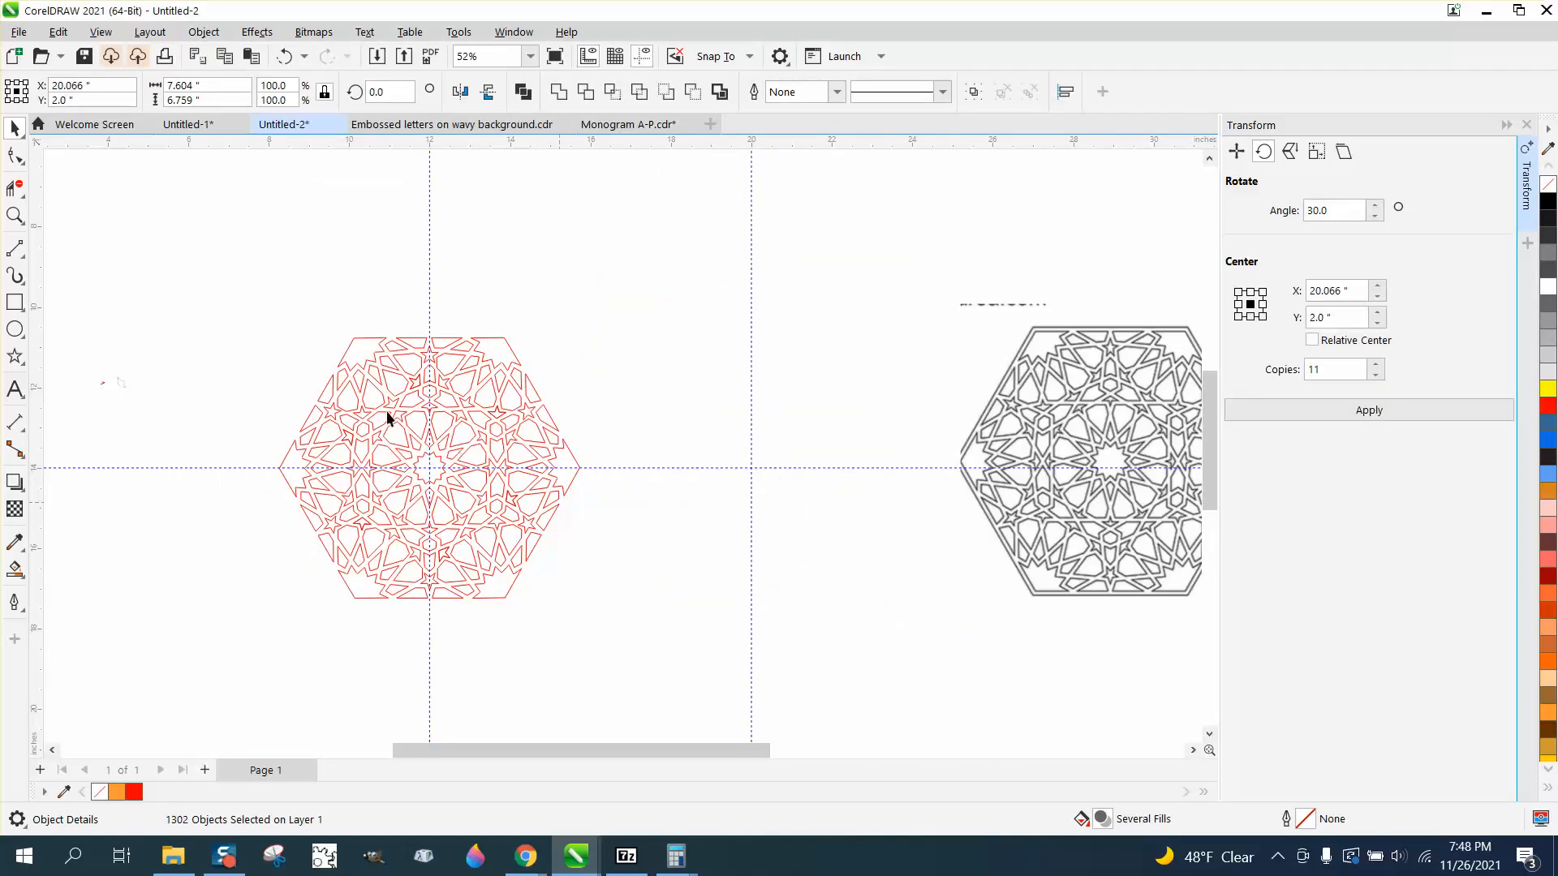
Group the whole red hexagon pattern and centre it on the page
{"action": "left_click_drag", "start_coordinate": [711, 654], "coordinate": [711, 654]}
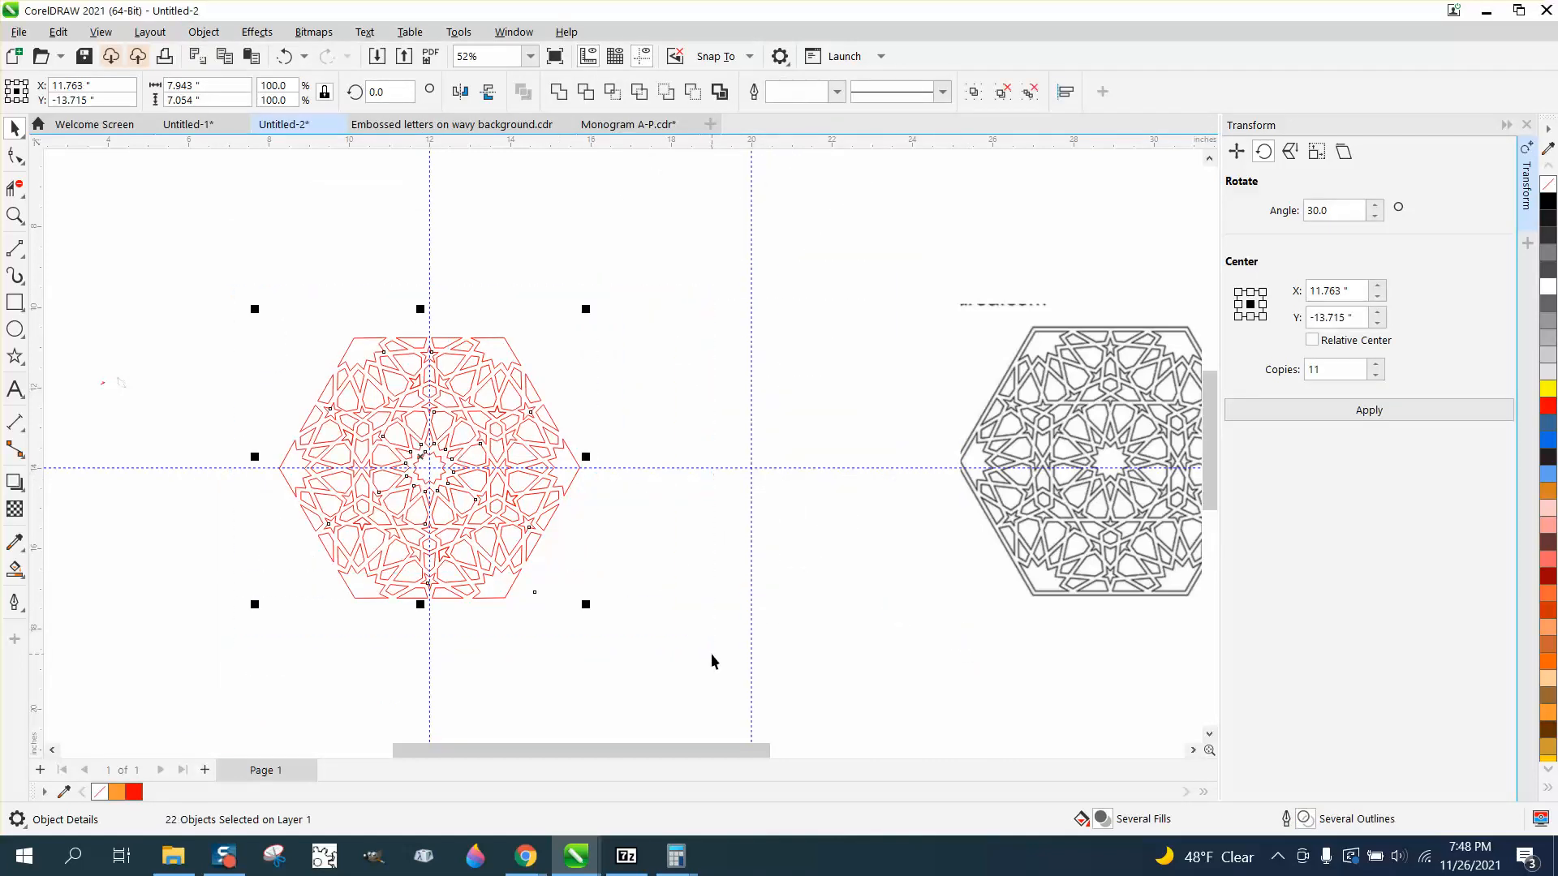
{"action": "key", "text": "ctrl+g"}
{"action": "key", "text": "p"}
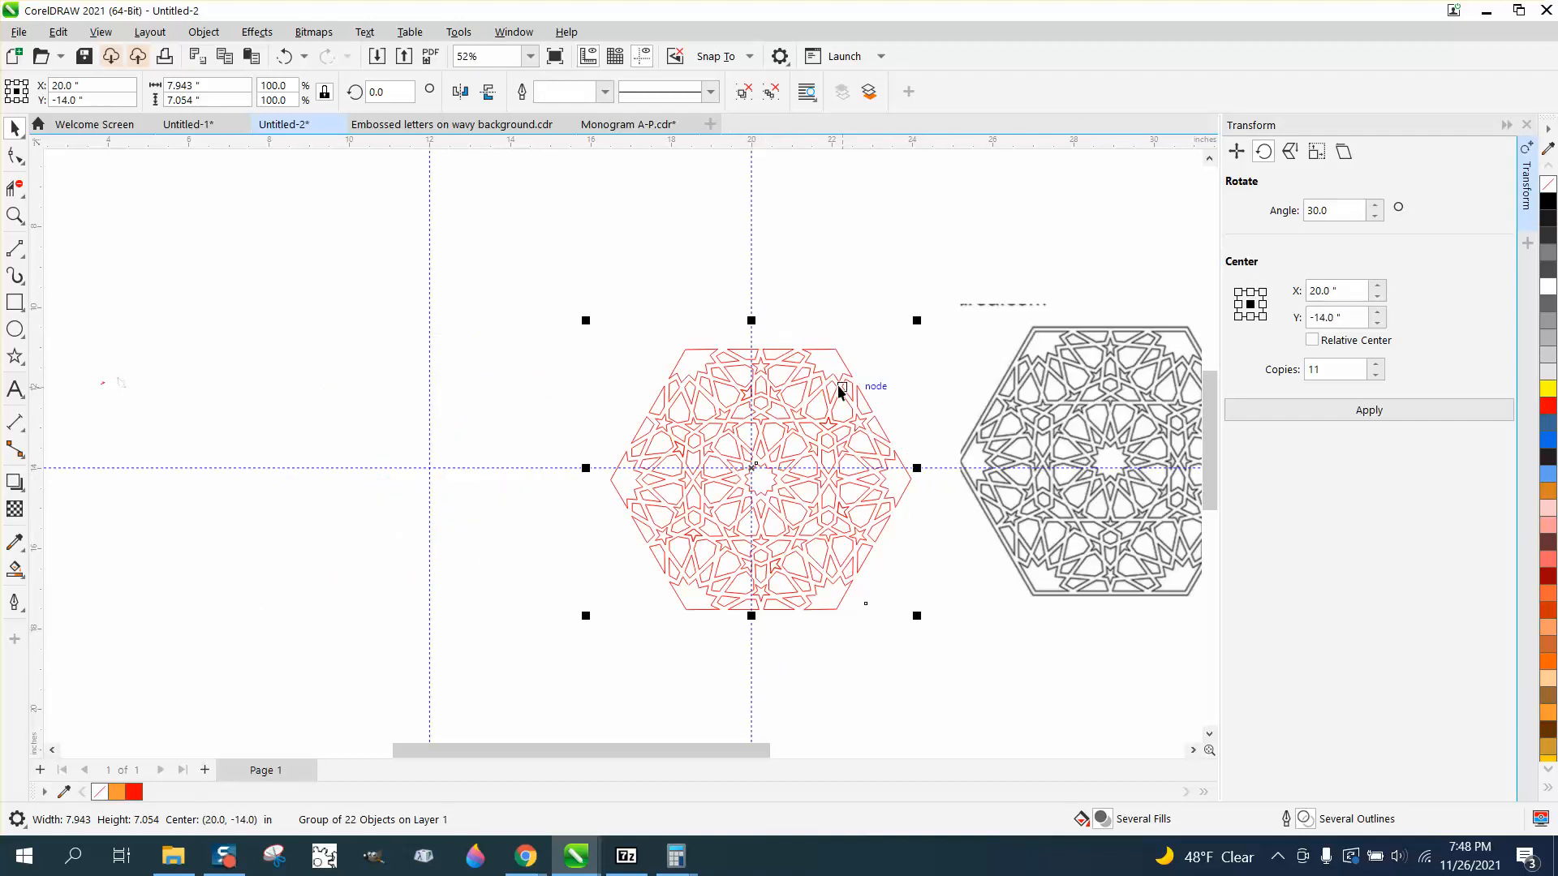
{"action": "left_click", "coordinate": [752, 308]}
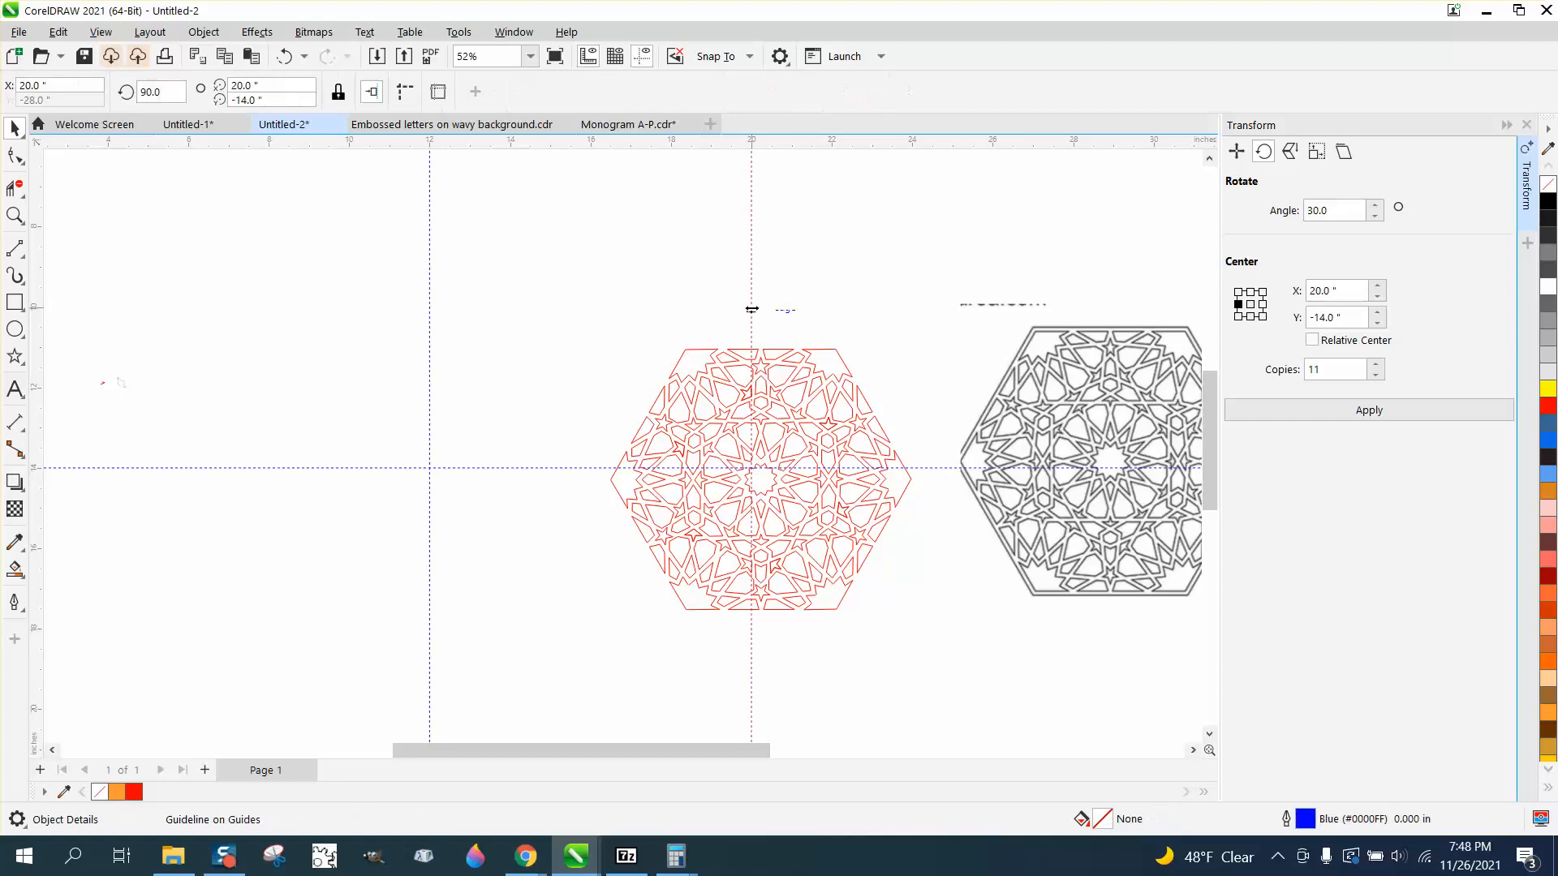
{"action": "left_click", "coordinate": [752, 308]}
{"action": "left_click", "coordinate": [928, 468]}
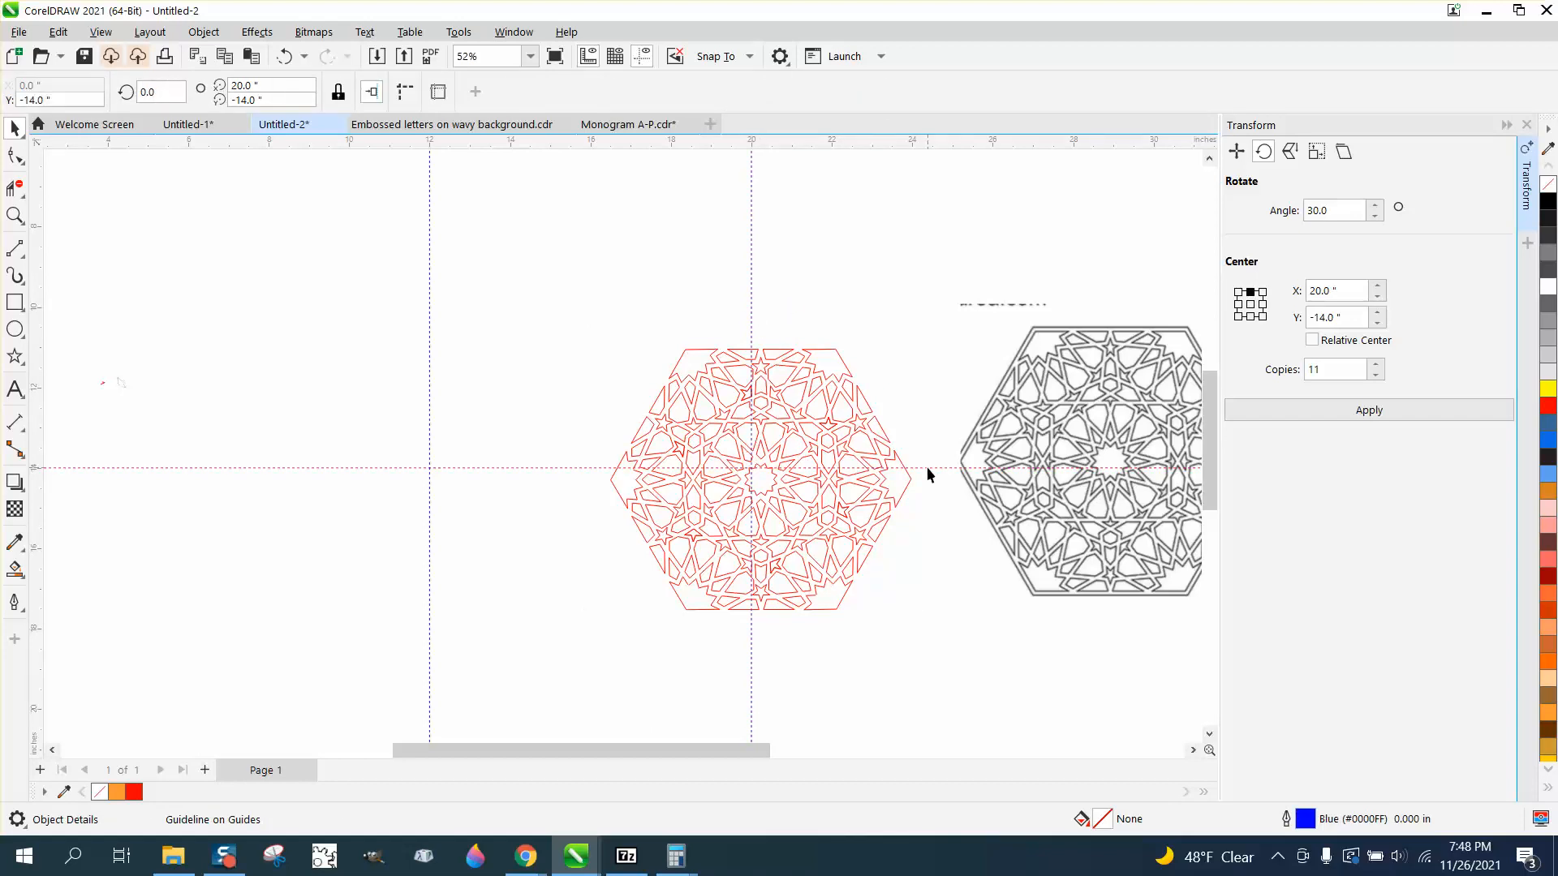
{"action": "left_click", "coordinate": [928, 468]}
{"action": "left_click", "coordinate": [592, 400]}
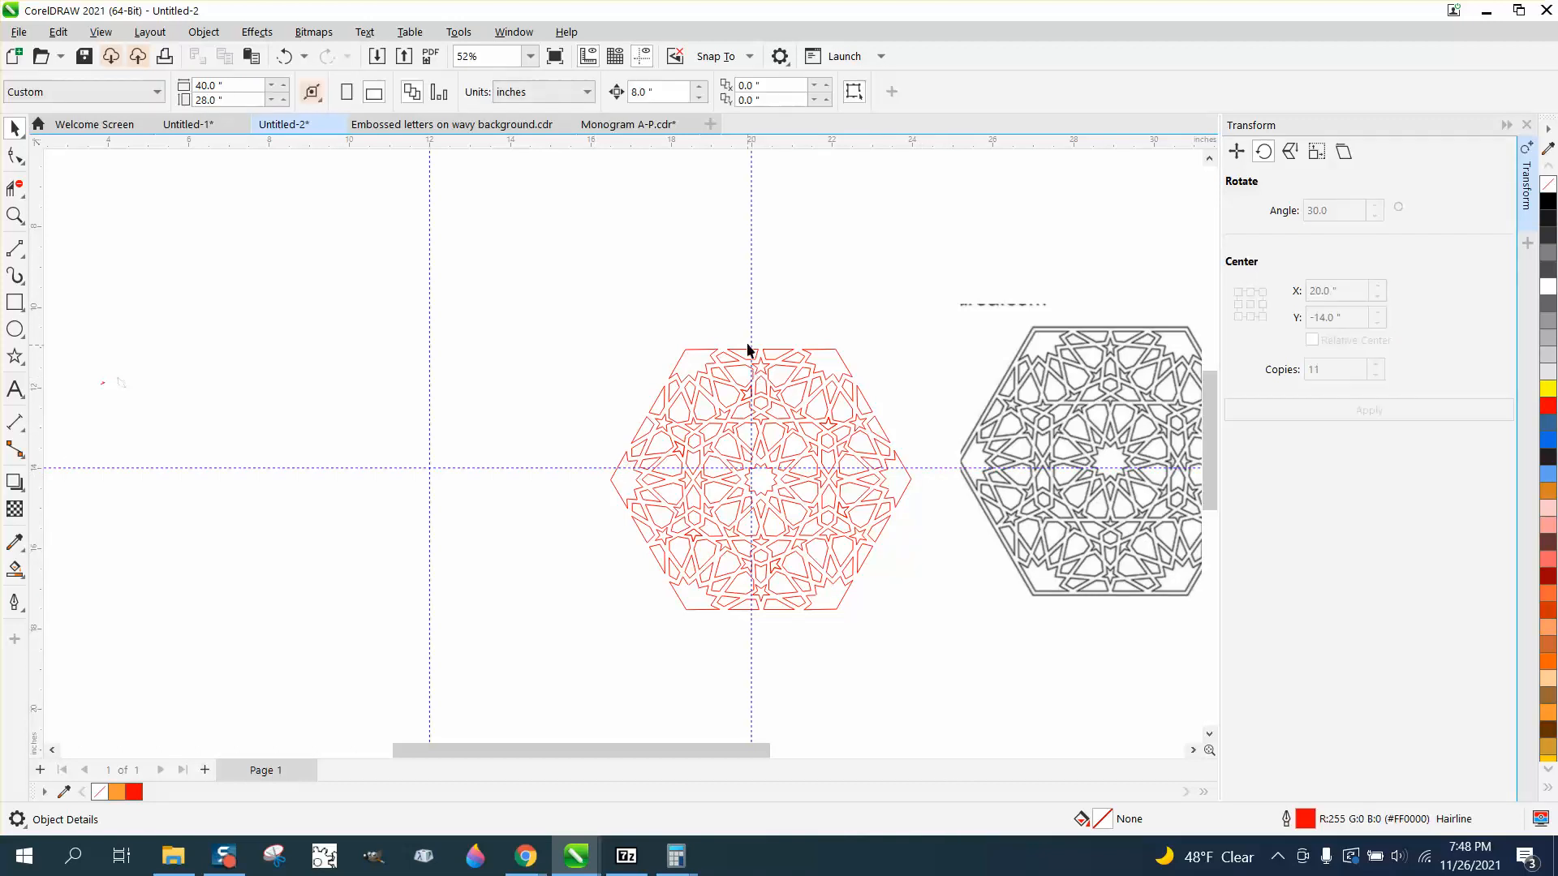
{"action": "scroll", "coordinate": [734, 356], "scroll_direction": "down", "scroll_amount": 1}
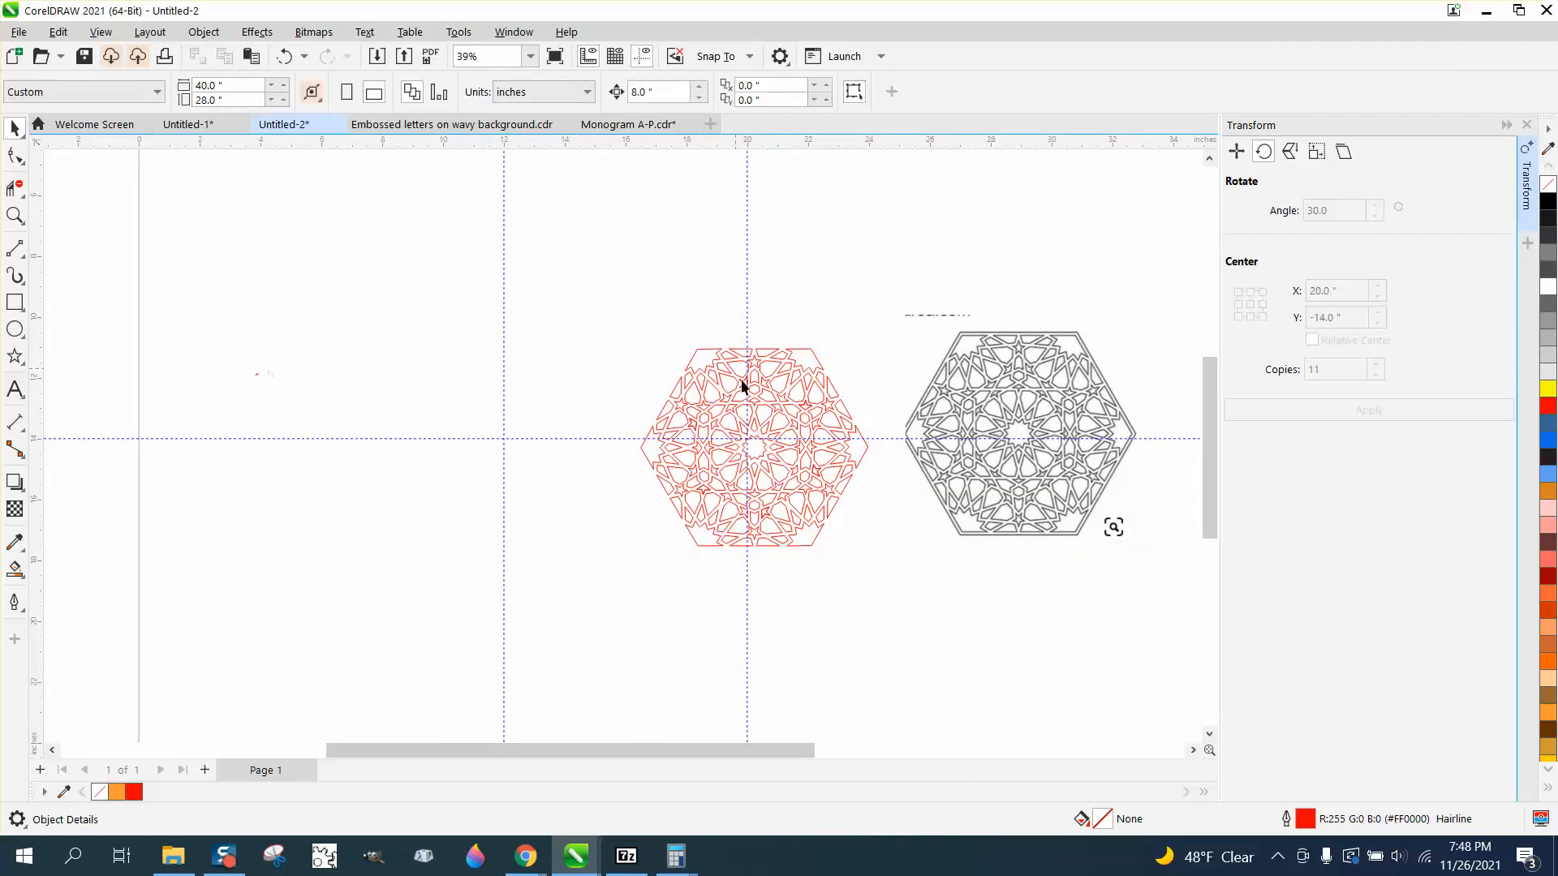
Ungroup all objects of the red pattern and move them together to about X 11.58, Y -11.8 inches
{"action": "left_click", "coordinate": [781, 412]}
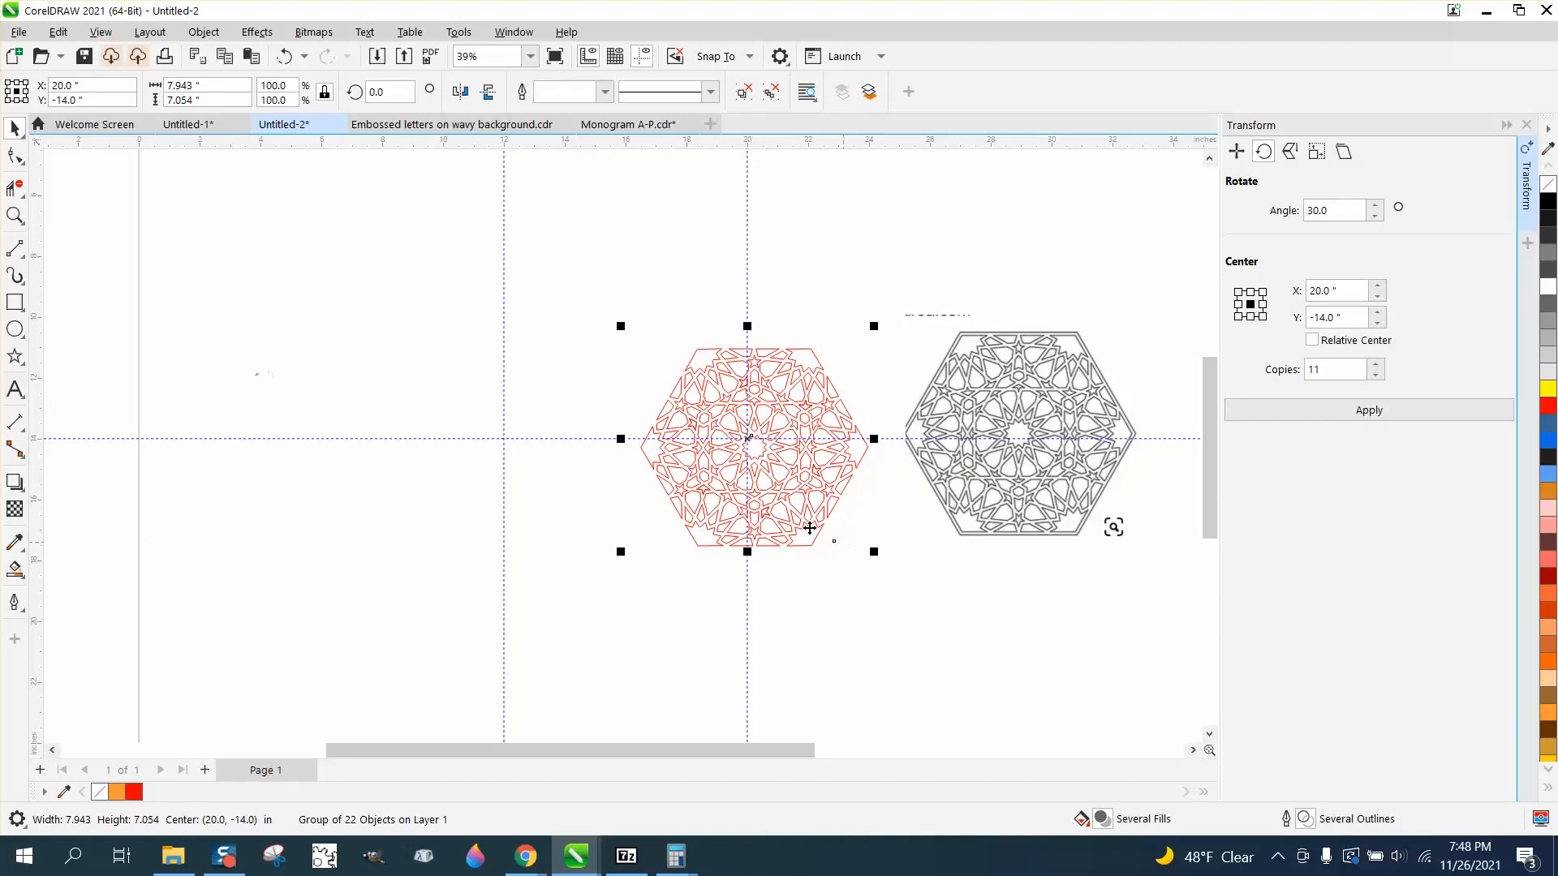
{"action": "left_click", "coordinate": [203, 32]}
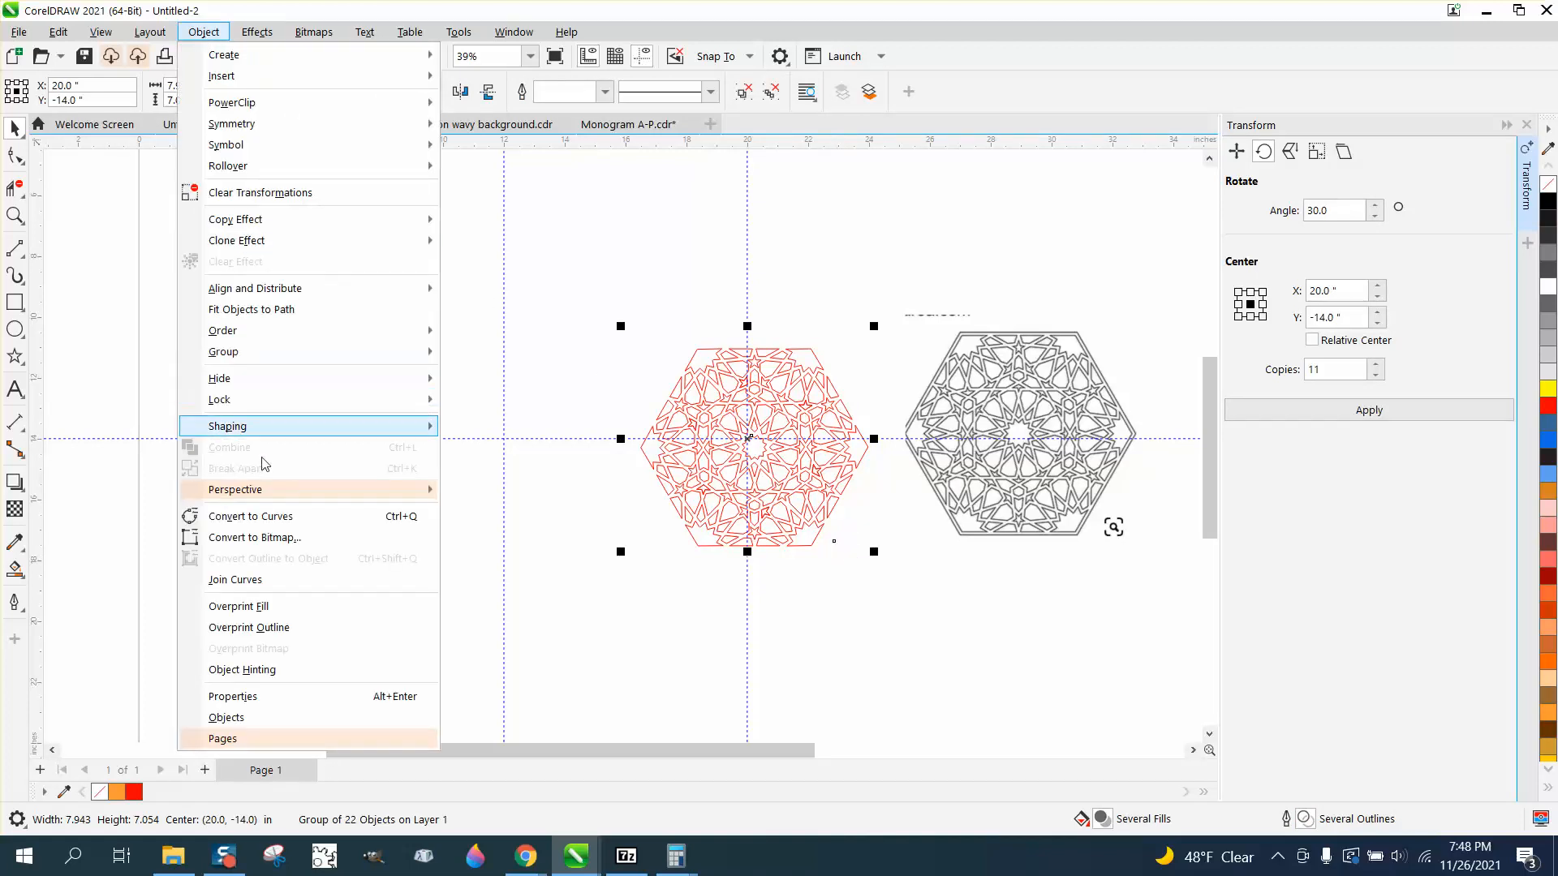
{"action": "mouse_move", "coordinate": [241, 354]}
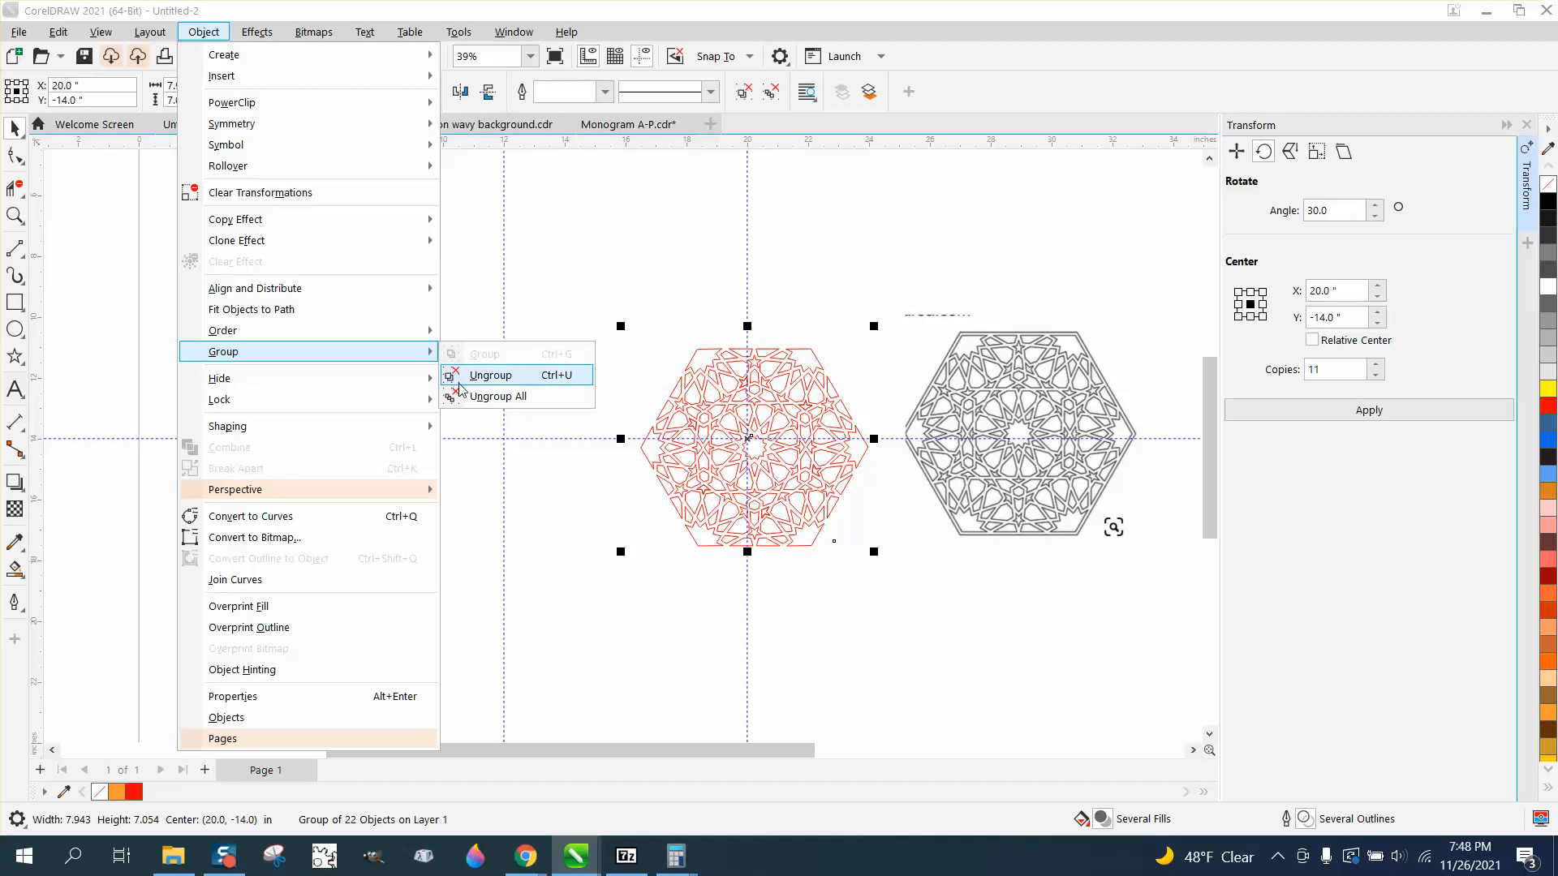
{"action": "left_click", "coordinate": [478, 398]}
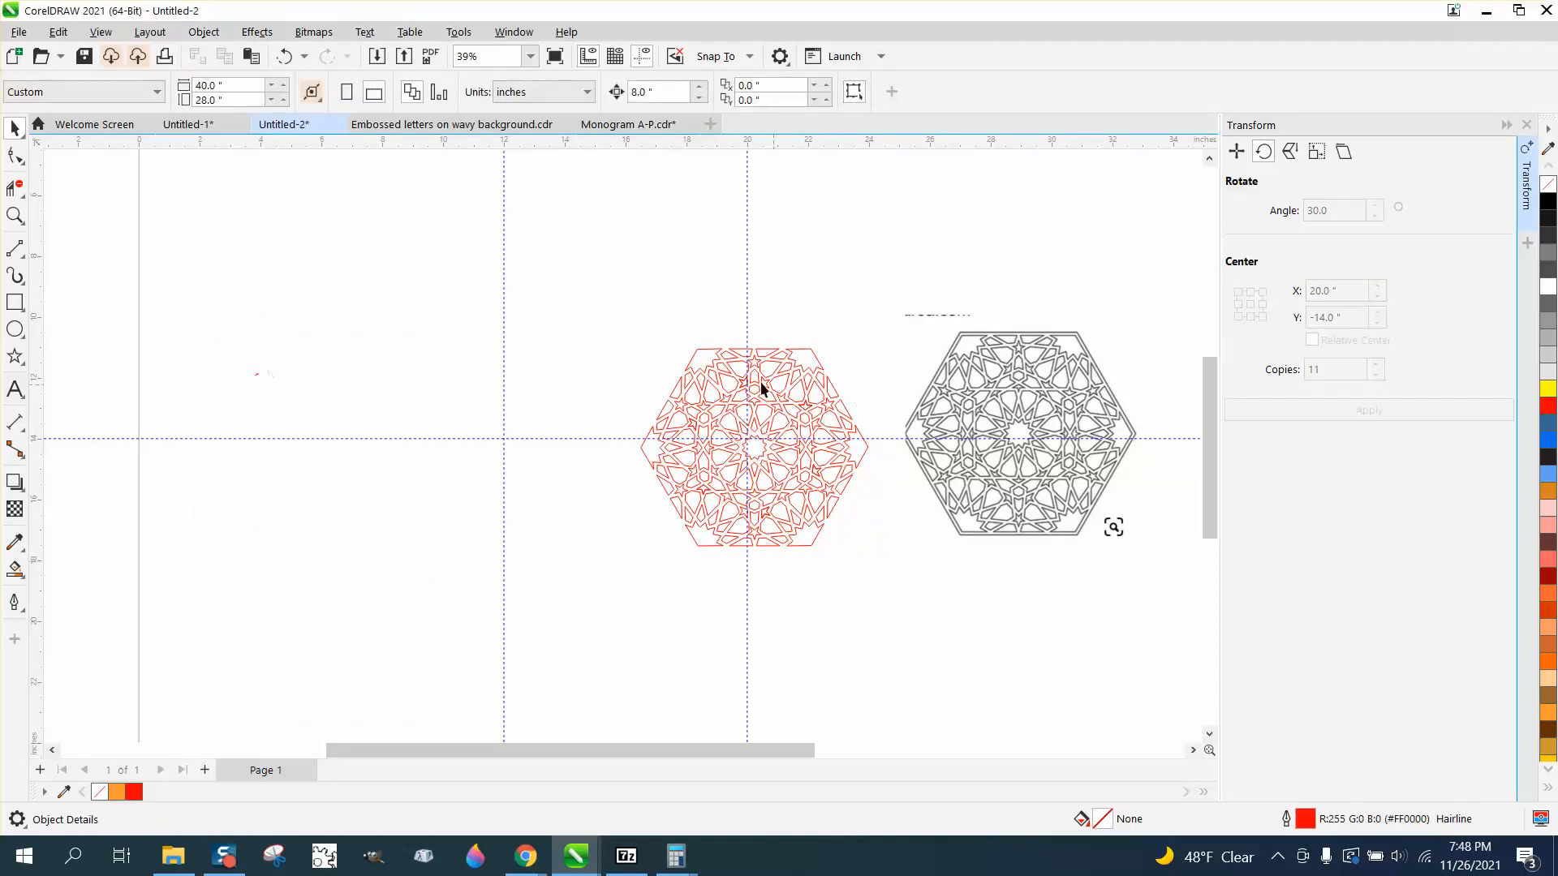
{"action": "left_click_drag", "start_coordinate": [617, 316], "coordinate": [903, 572]}
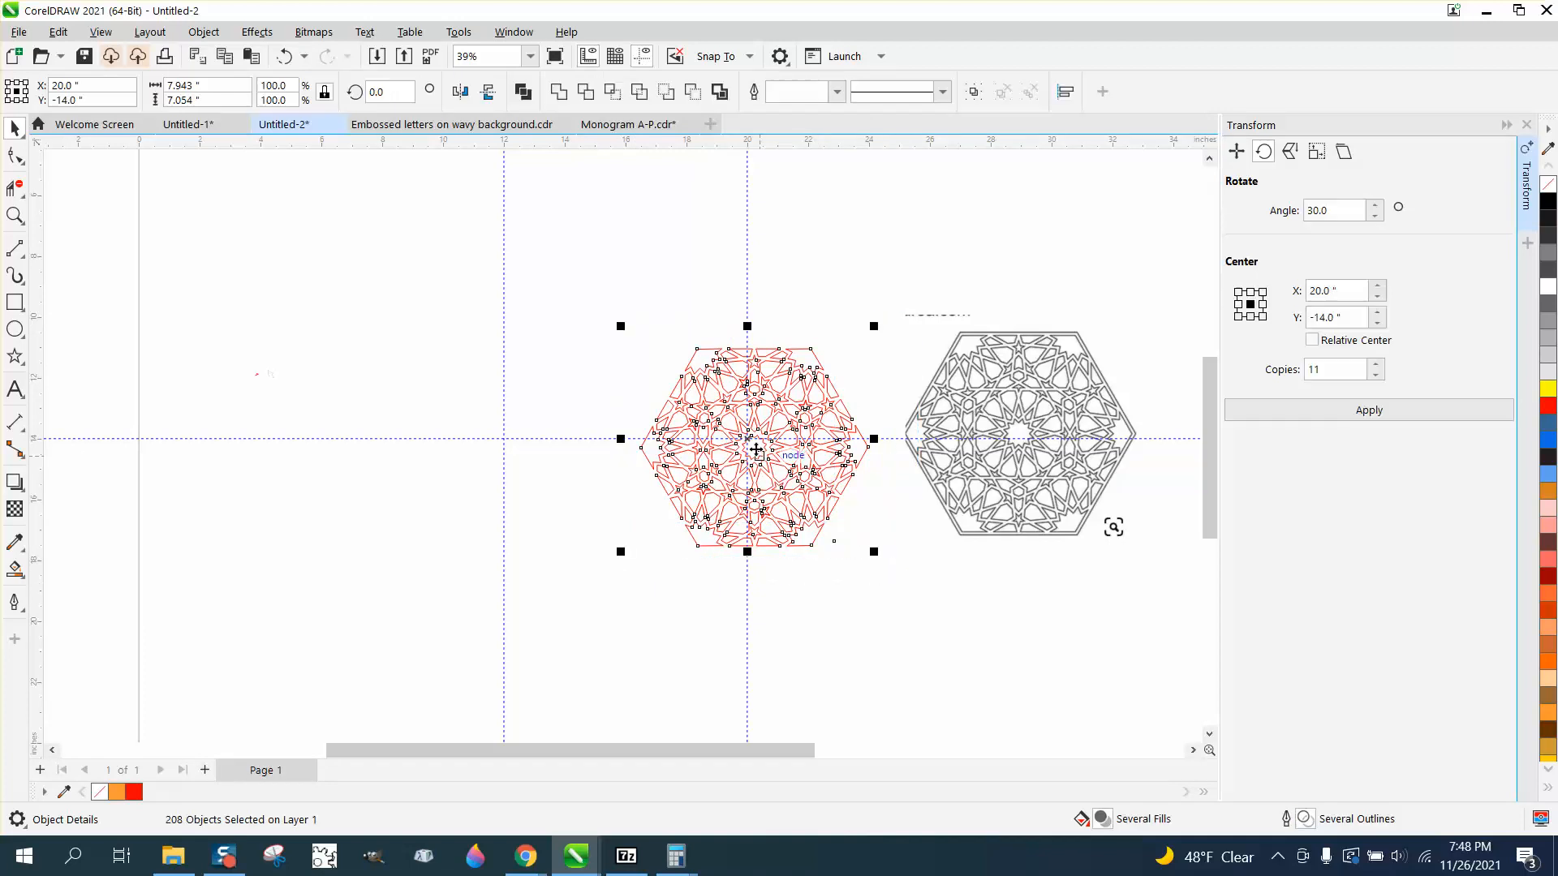
{"action": "left_click_drag", "start_coordinate": [753, 453], "coordinate": [493, 379]}
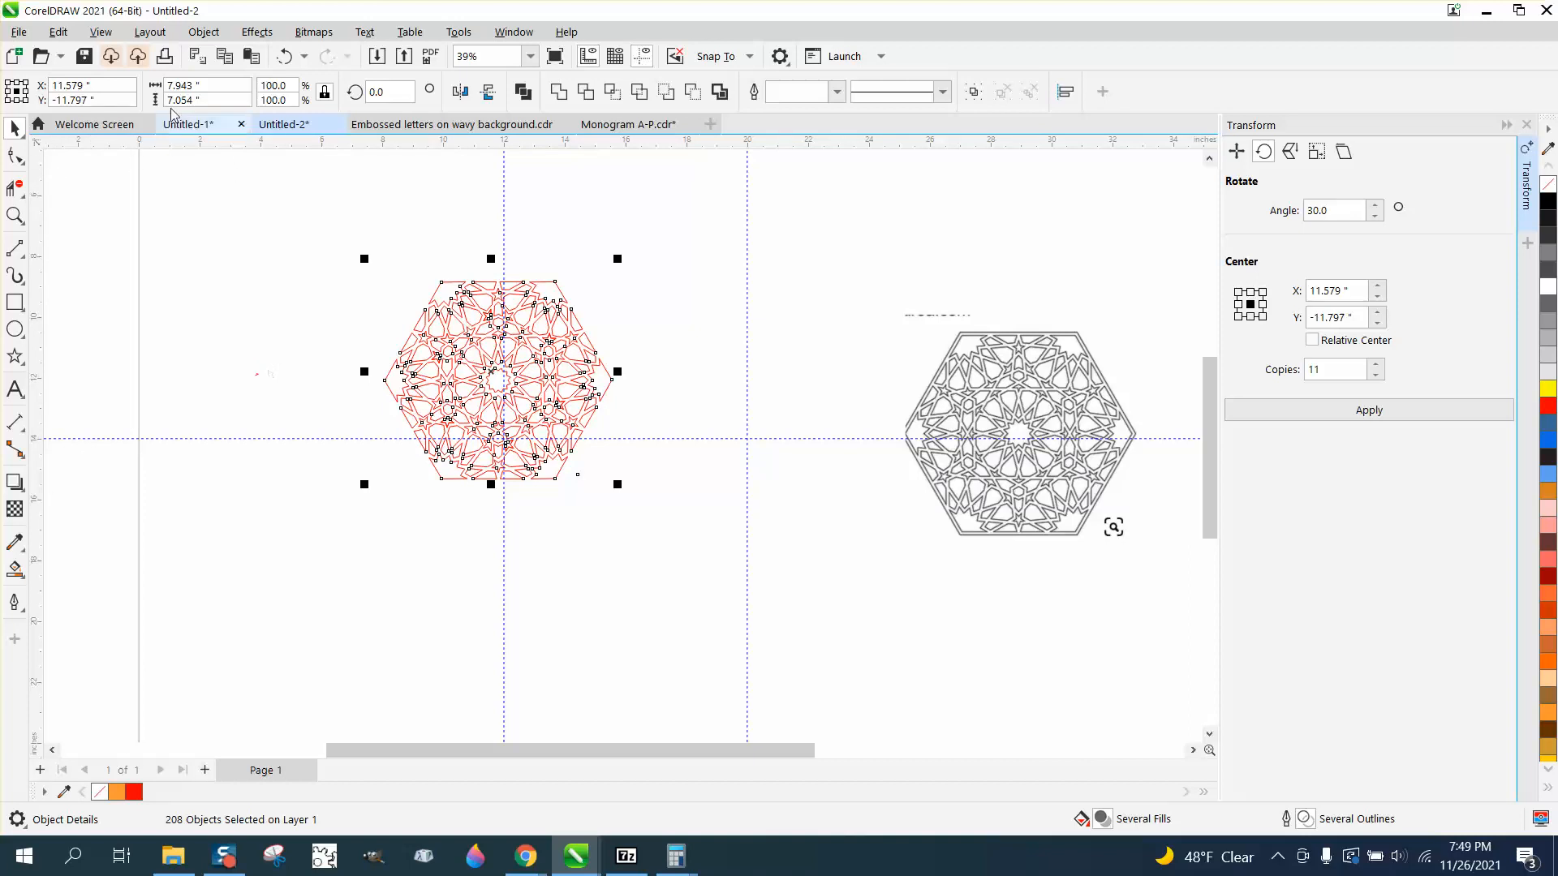
Switch to wireframe view and remove the stray line segments protruding beyond the hexagon's upper-left edge with Virtual Segment Delete
{"action": "left_click", "coordinate": [101, 32]}
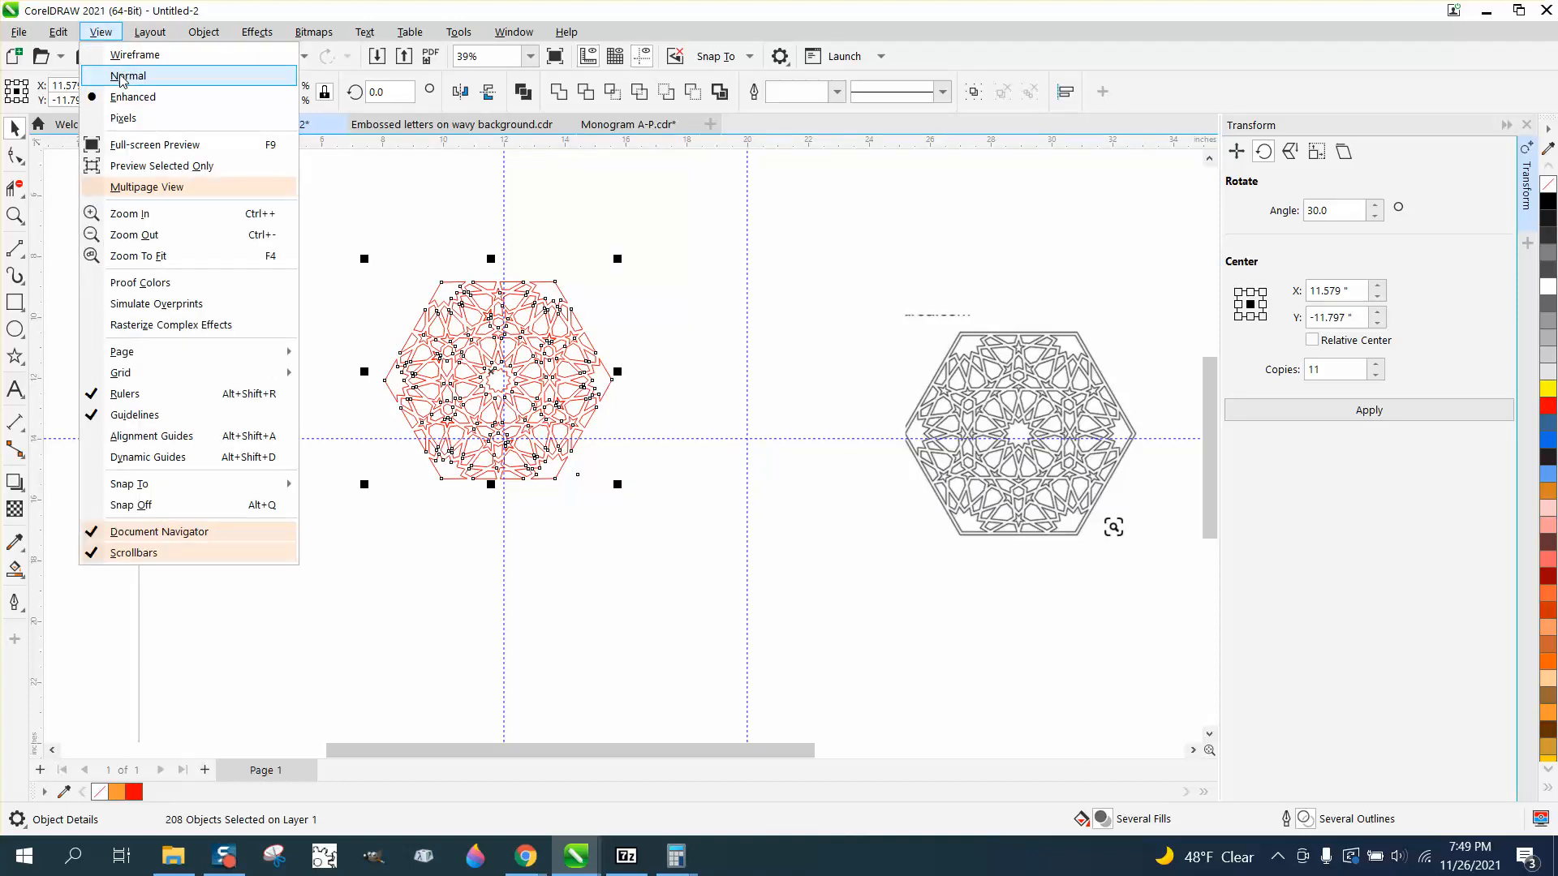
{"action": "left_click", "coordinate": [129, 55]}
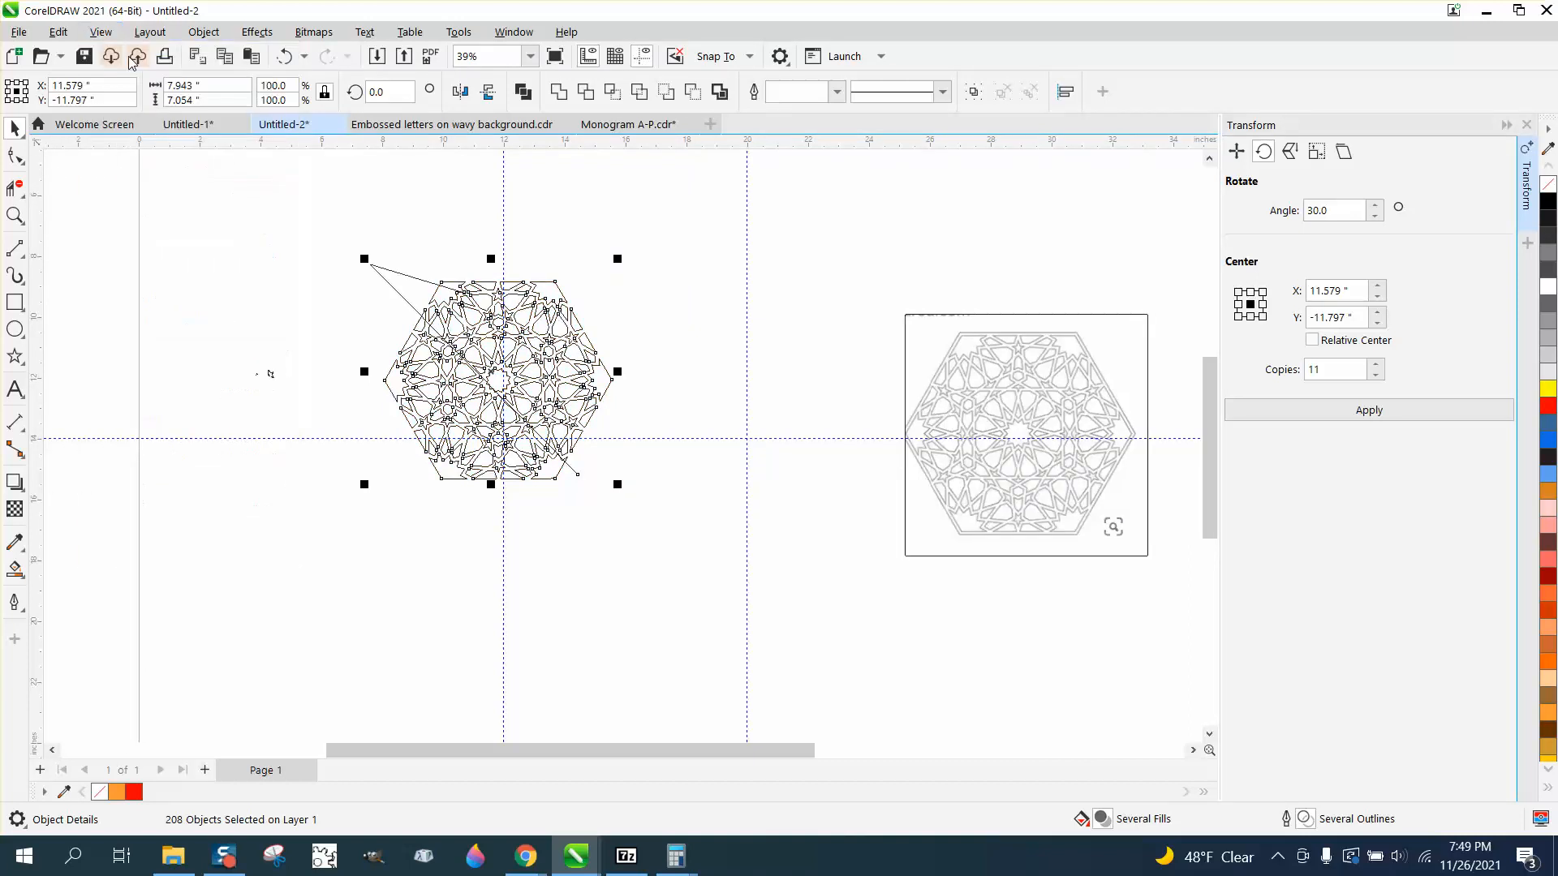
{"action": "left_click", "coordinate": [23, 190]}
{"action": "left_click_drag", "start_coordinate": [391, 260], "coordinate": [386, 284]}
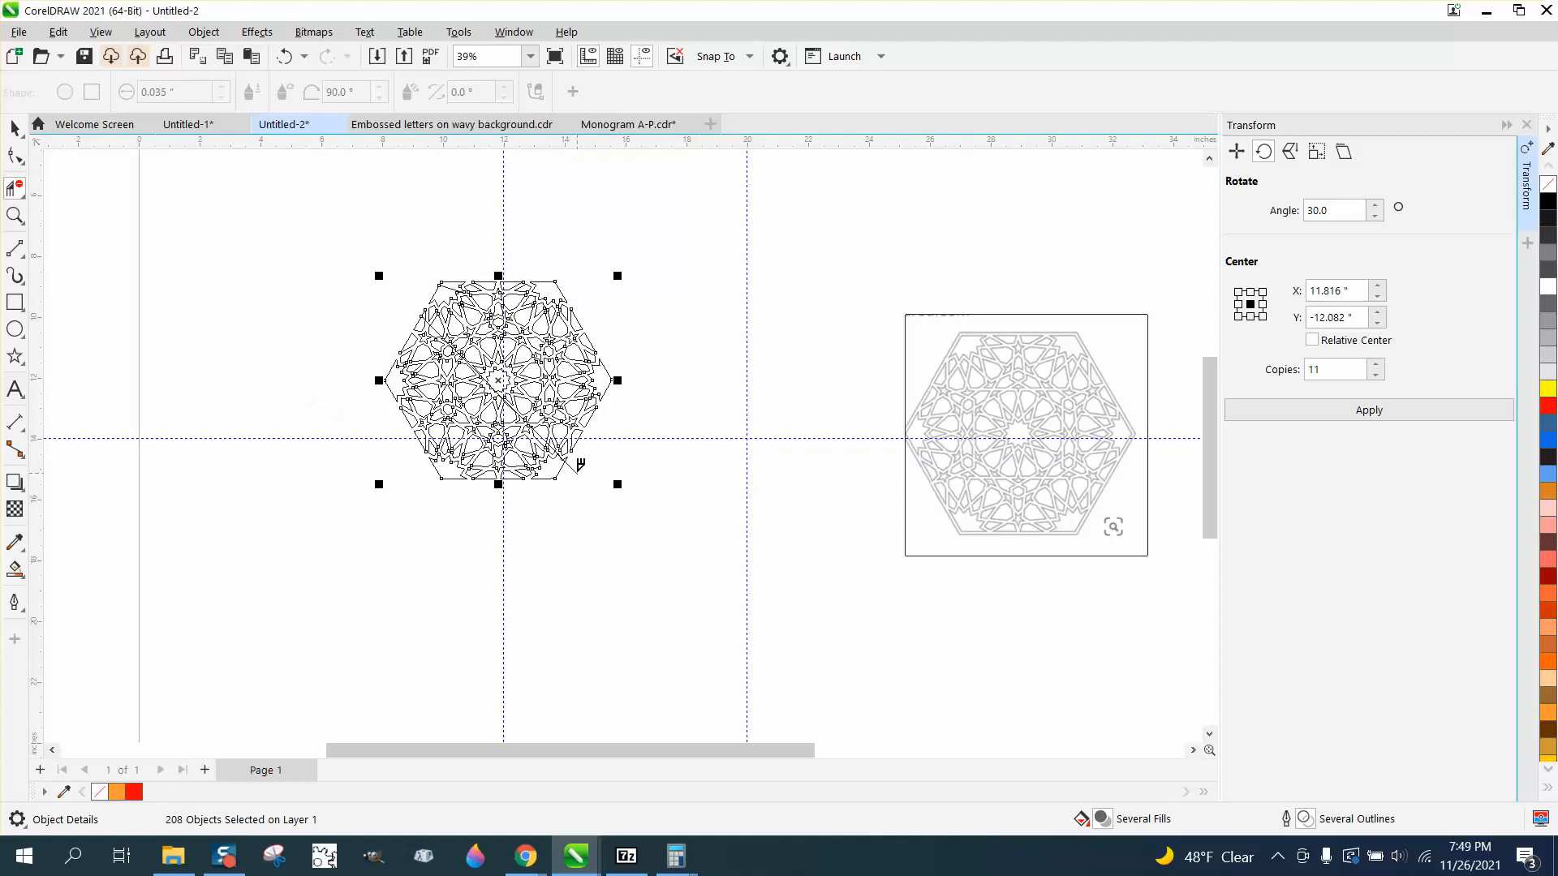
Select the leftover stray diagonal curve running across the hexagon pattern and delete it
{"action": "left_click", "coordinate": [15, 127]}
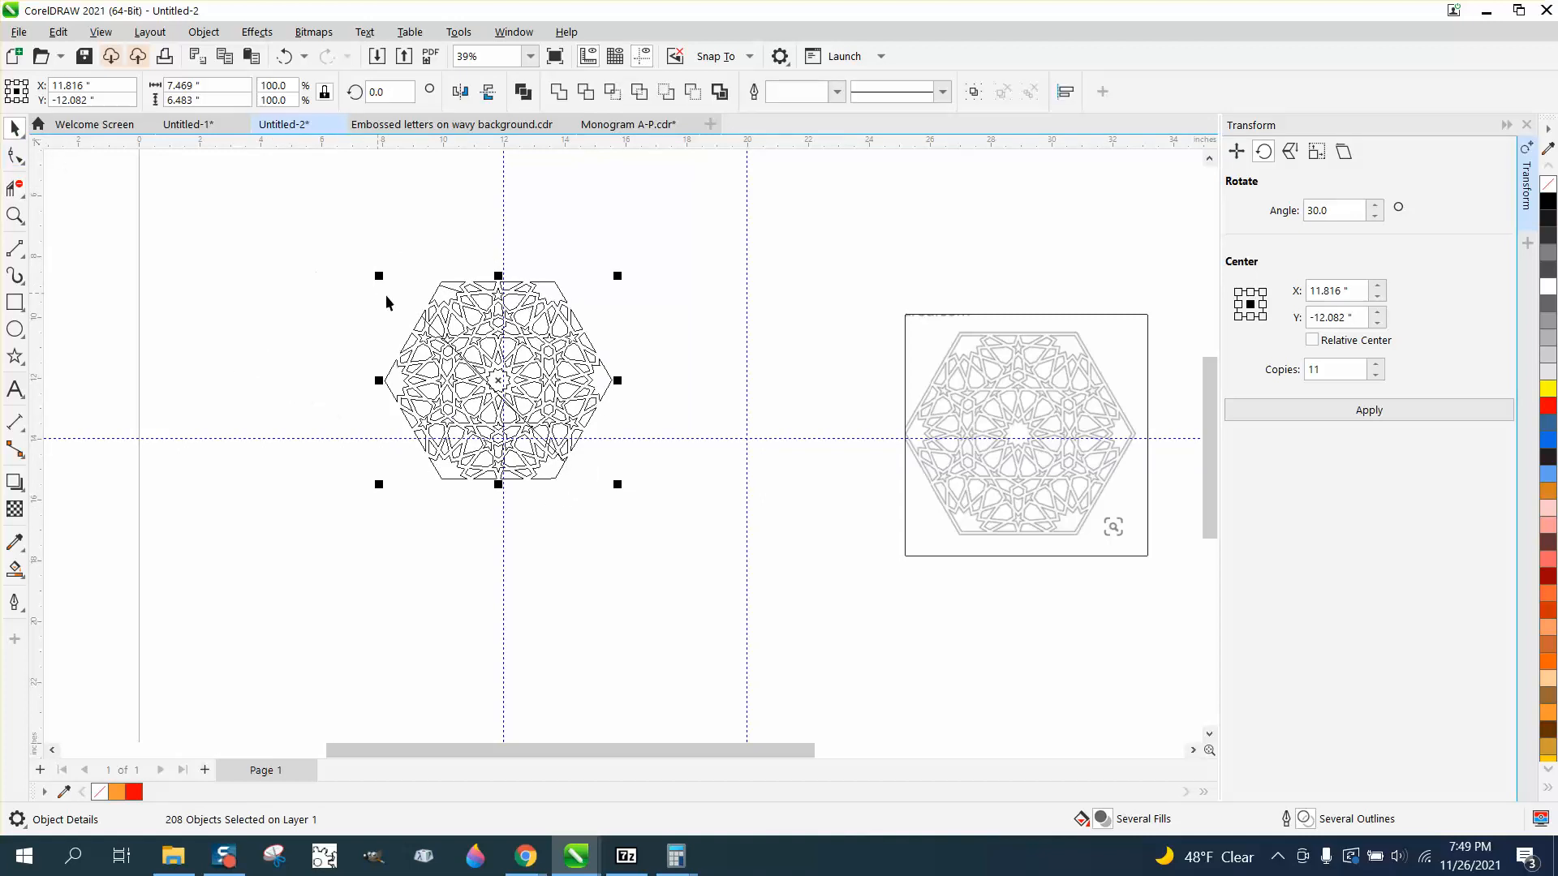
{"action": "left_click_drag", "start_coordinate": [386, 294], "coordinate": [679, 495]}
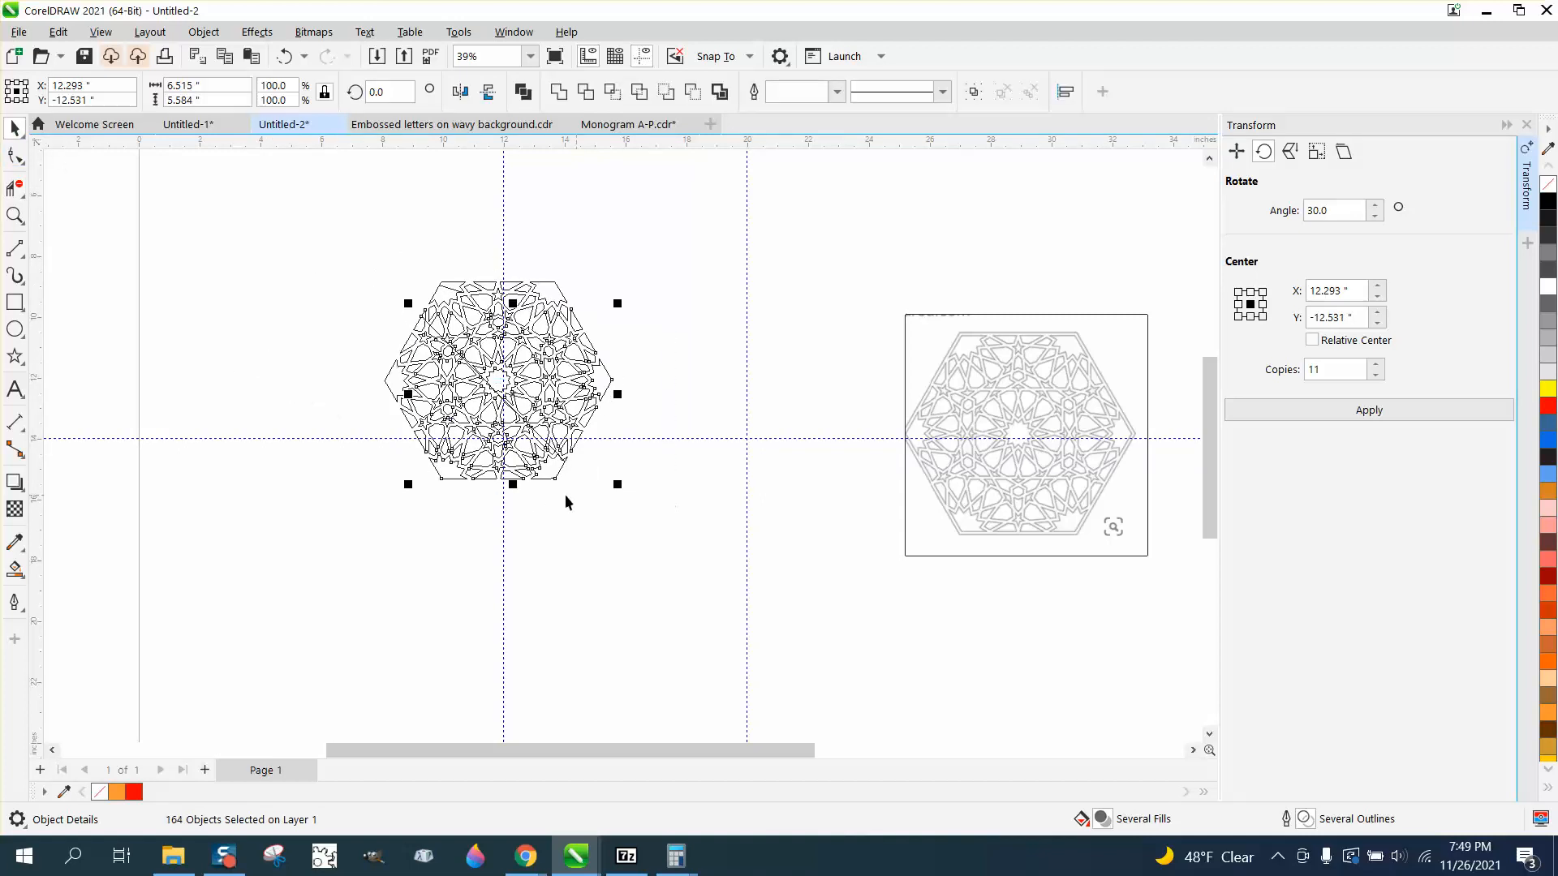
{"action": "left_click", "coordinate": [15, 214]}
{"action": "left_click_drag", "start_coordinate": [411, 314], "coordinate": [742, 557]}
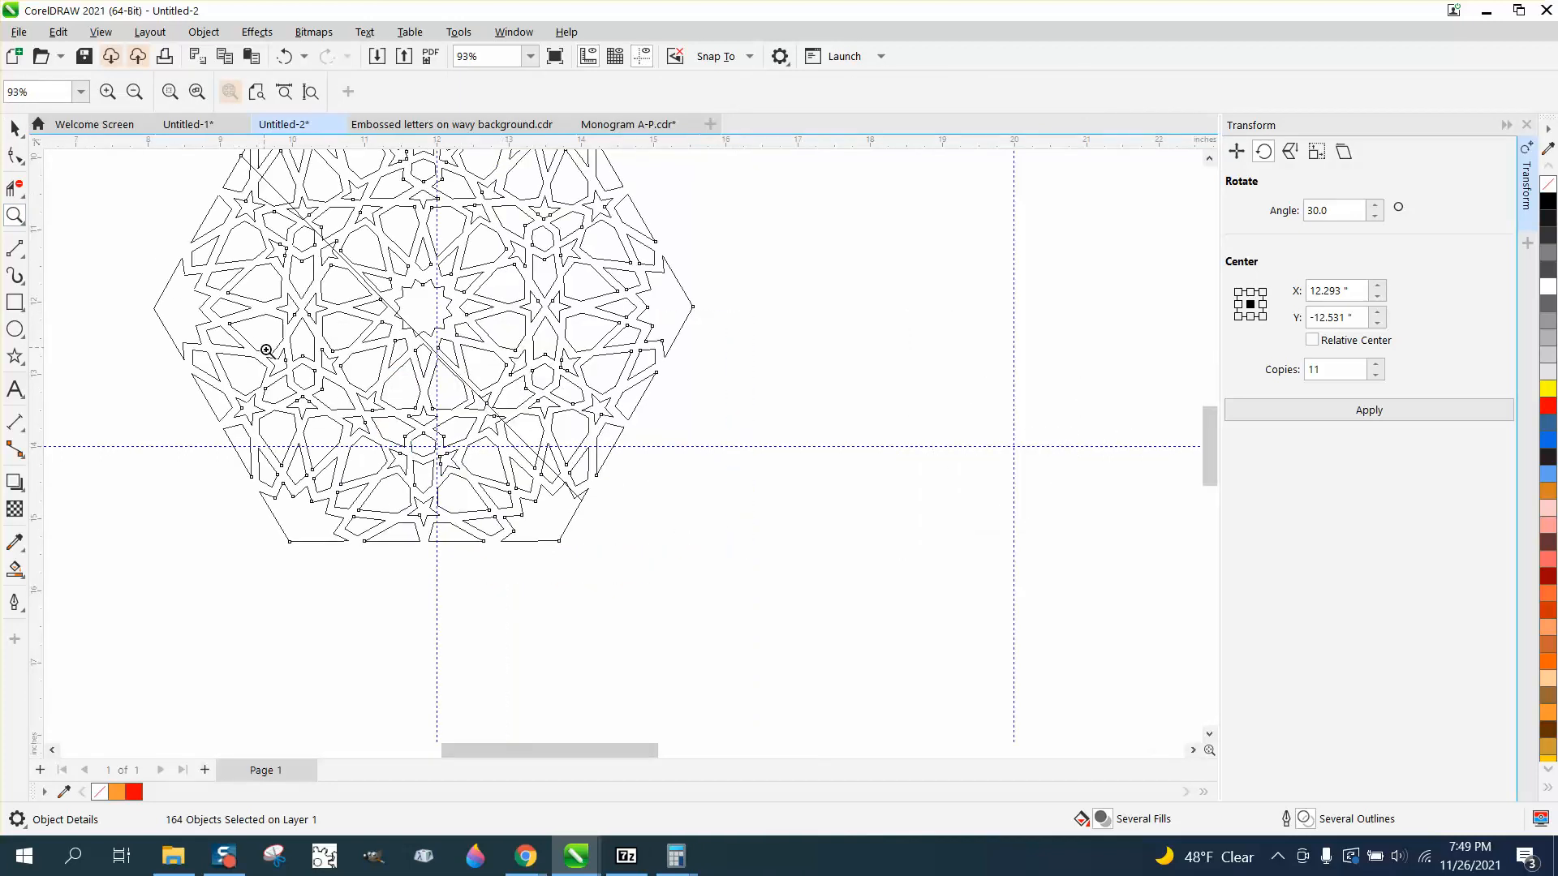
{"action": "scroll", "coordinate": [267, 348], "scroll_direction": "down", "scroll_amount": 1}
{"action": "key", "text": "F10"}
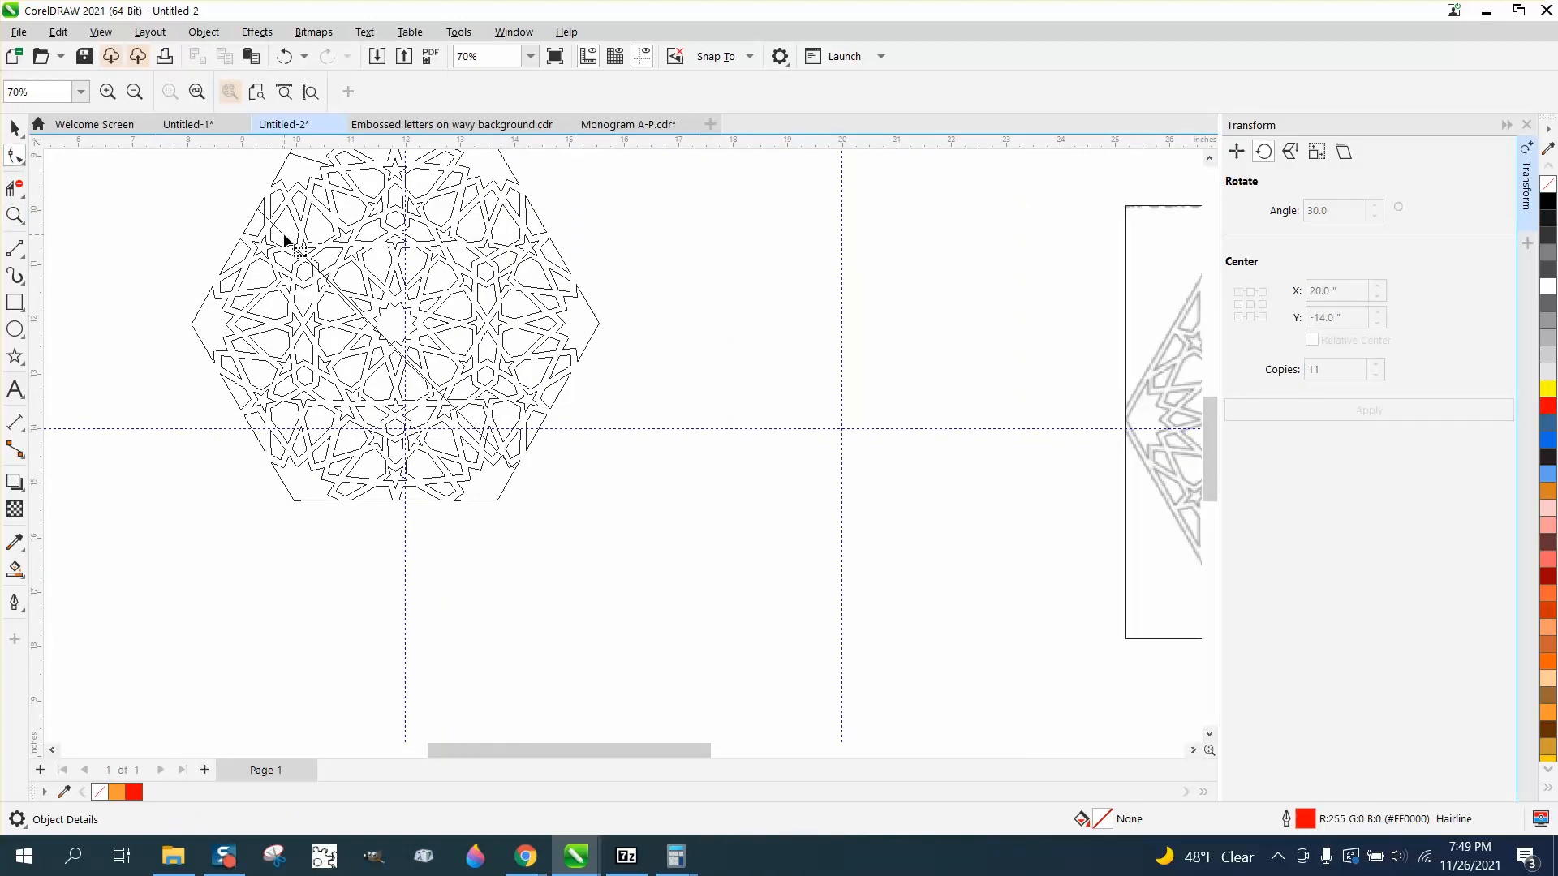
{"action": "left_click", "coordinate": [284, 243]}
{"action": "left_click_drag", "start_coordinate": [265, 226], "coordinate": [549, 499]}
{"action": "left_click", "coordinate": [552, 499]}
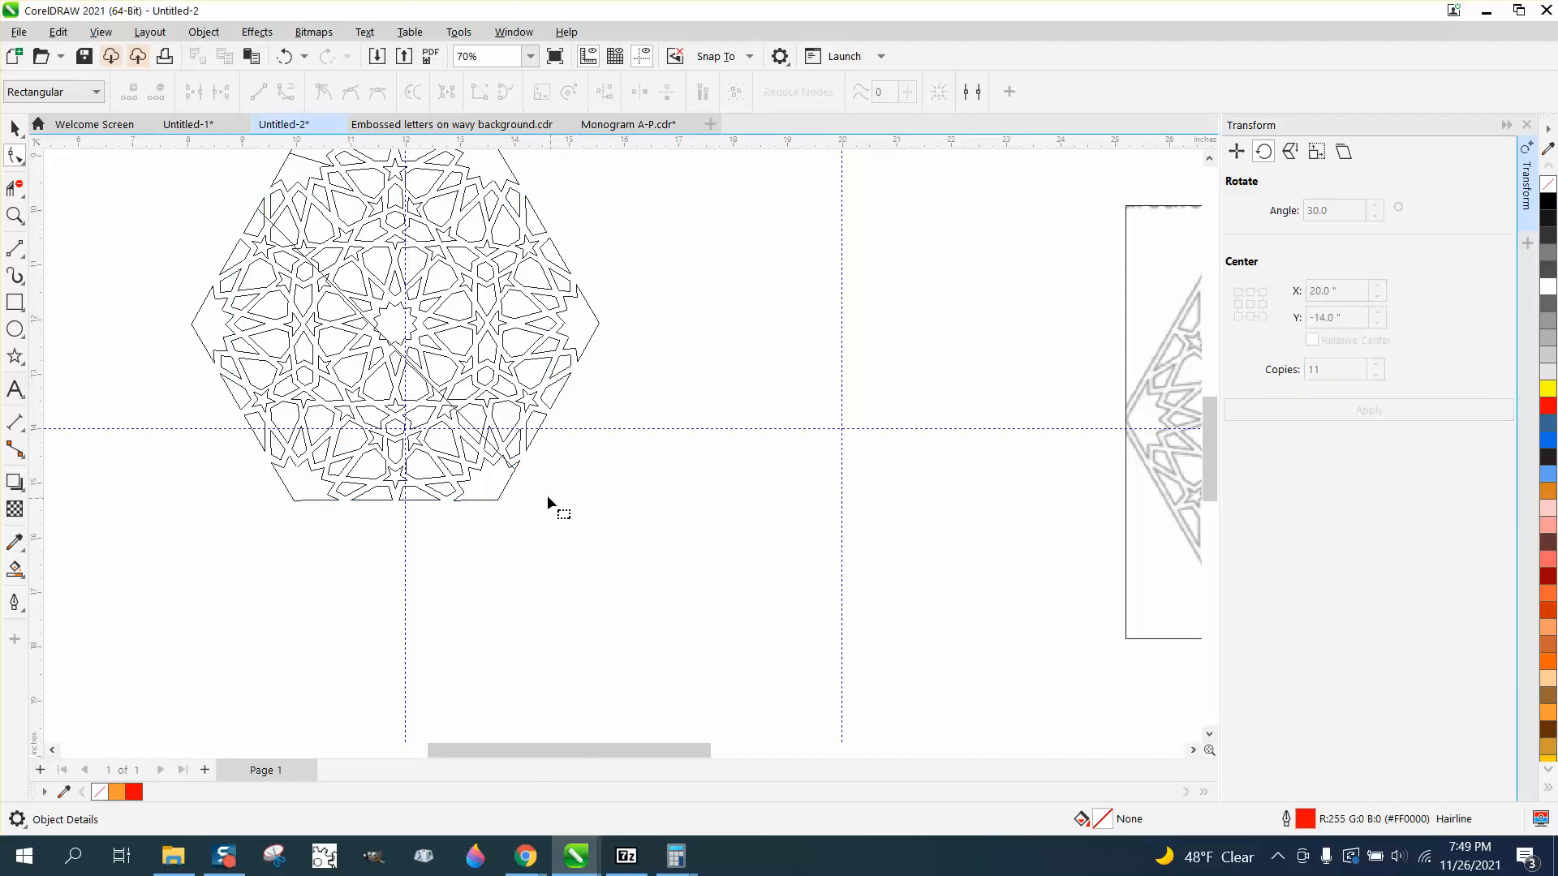
{"action": "left_click", "coordinate": [509, 465]}
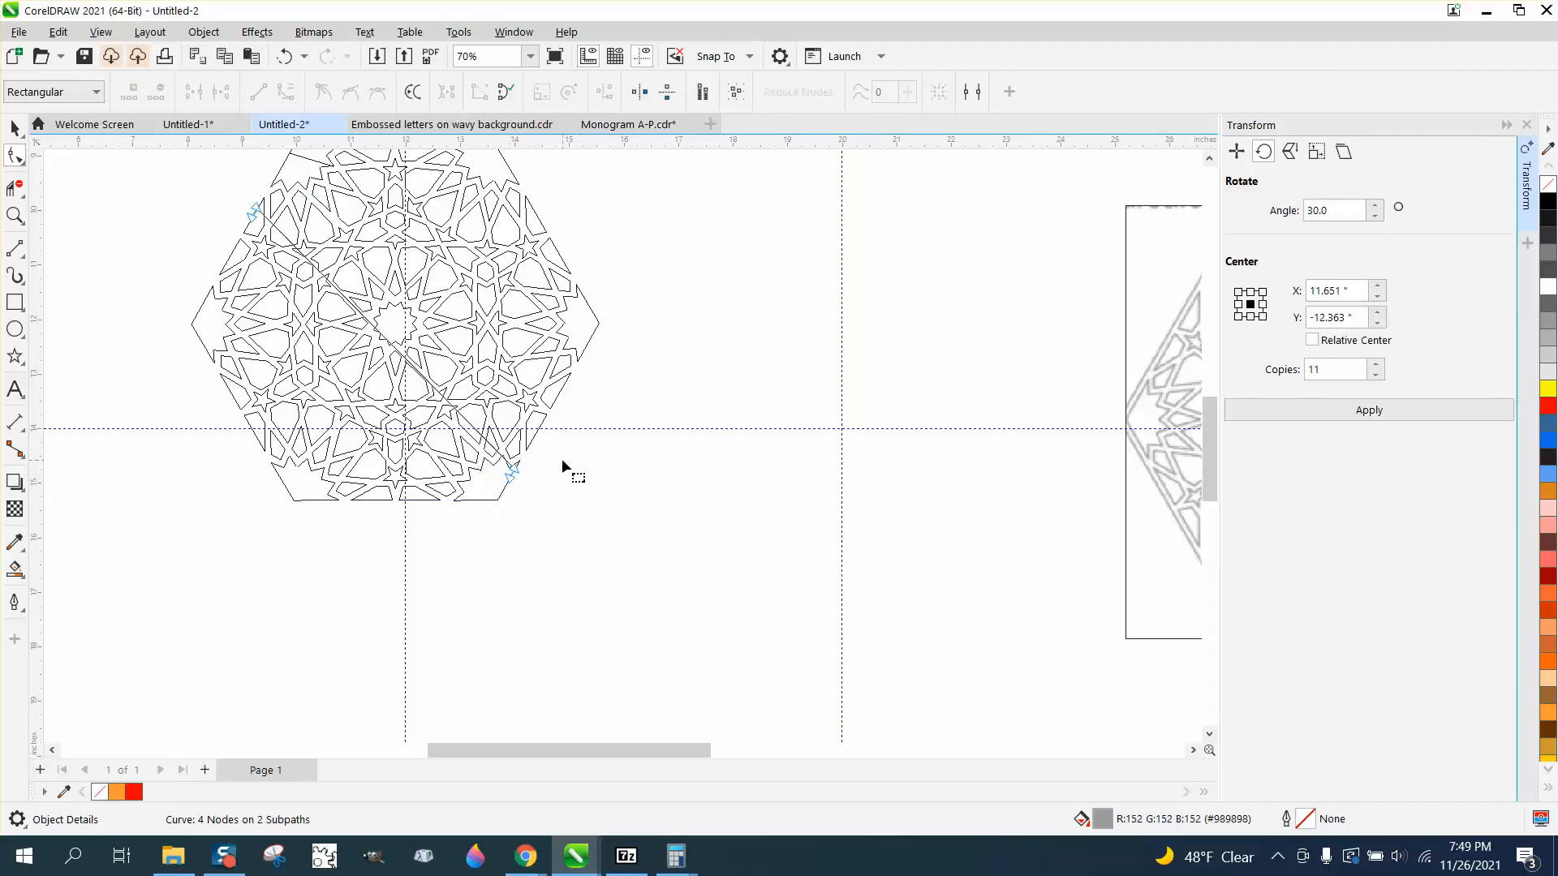
{"action": "key", "text": "Delete"}
{"action": "scroll", "coordinate": [567, 470], "scroll_direction": "down", "scroll_amount": 2}
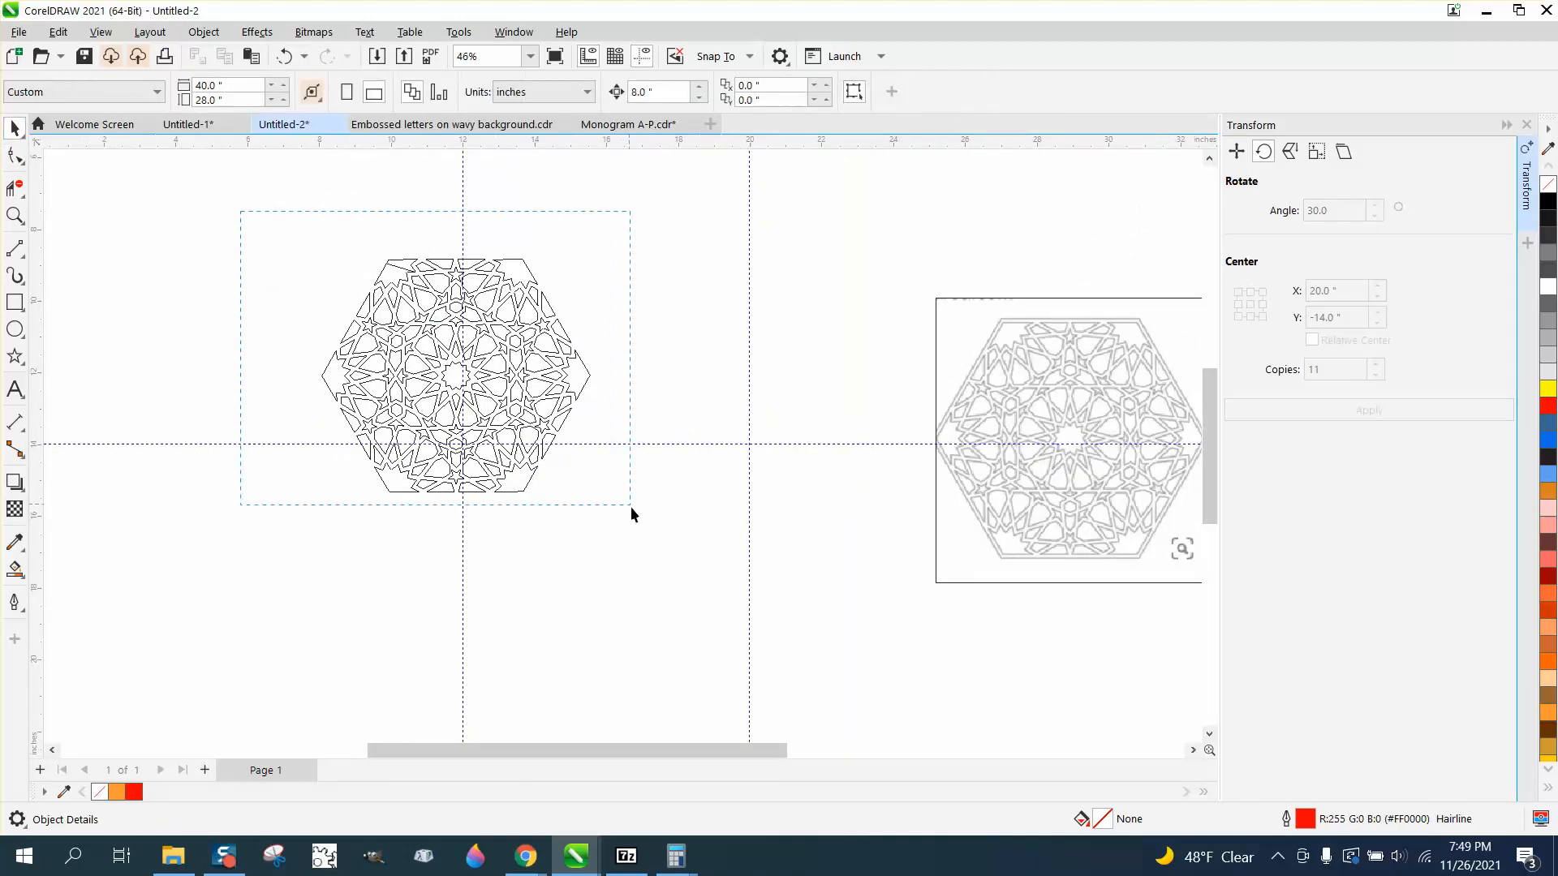
Group all objects of the cleaned hexagon pattern and centre the group on the page
{"action": "left_click_drag", "start_coordinate": [630, 507], "coordinate": [663, 555]}
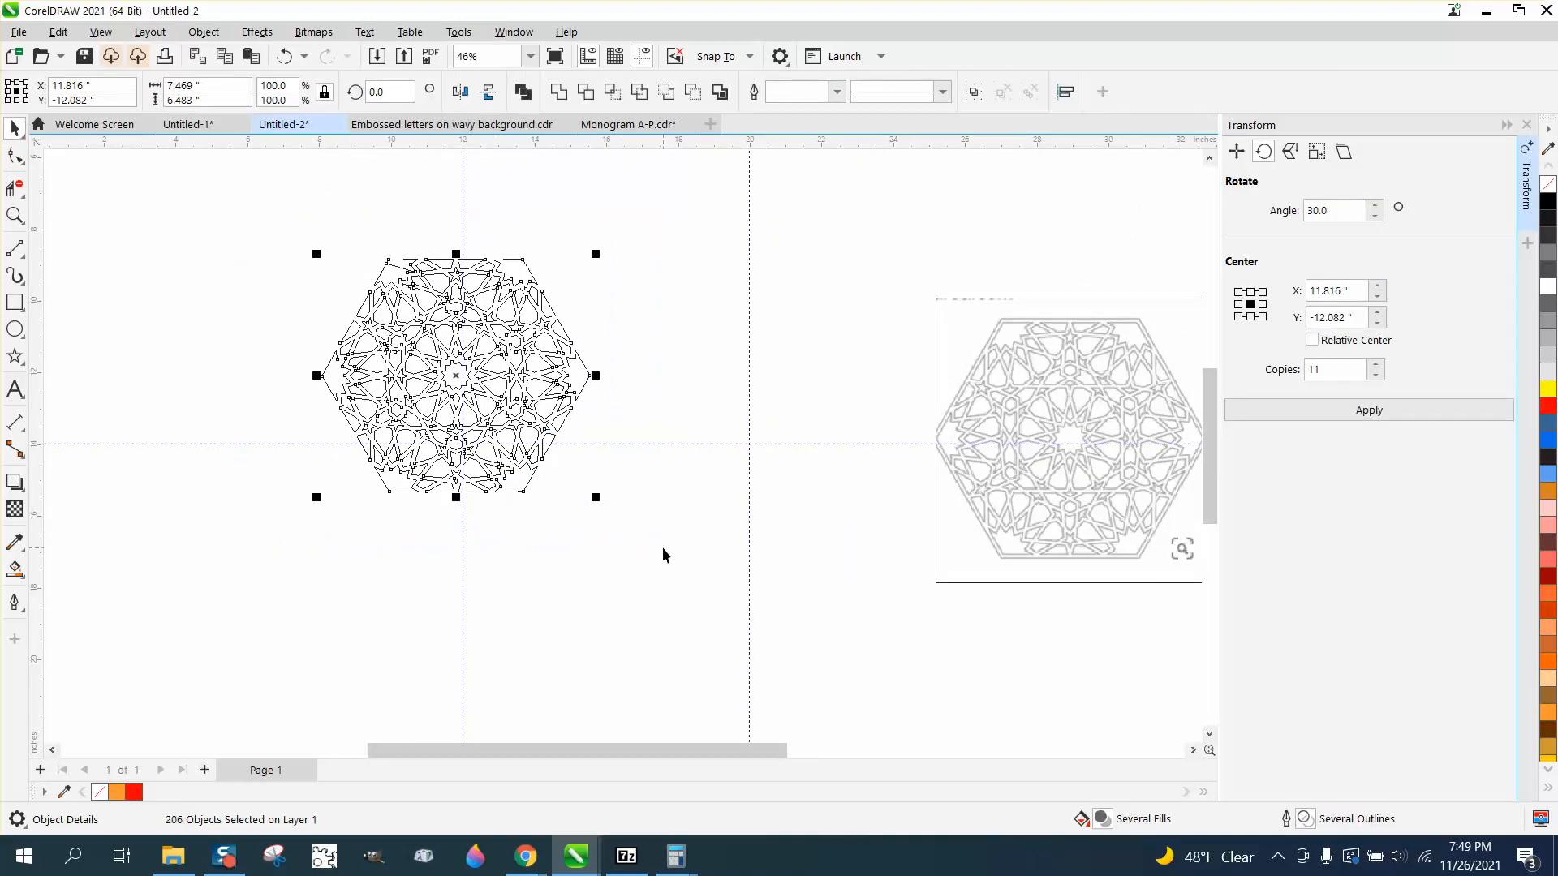
{"action": "key", "text": "ctrl+g"}
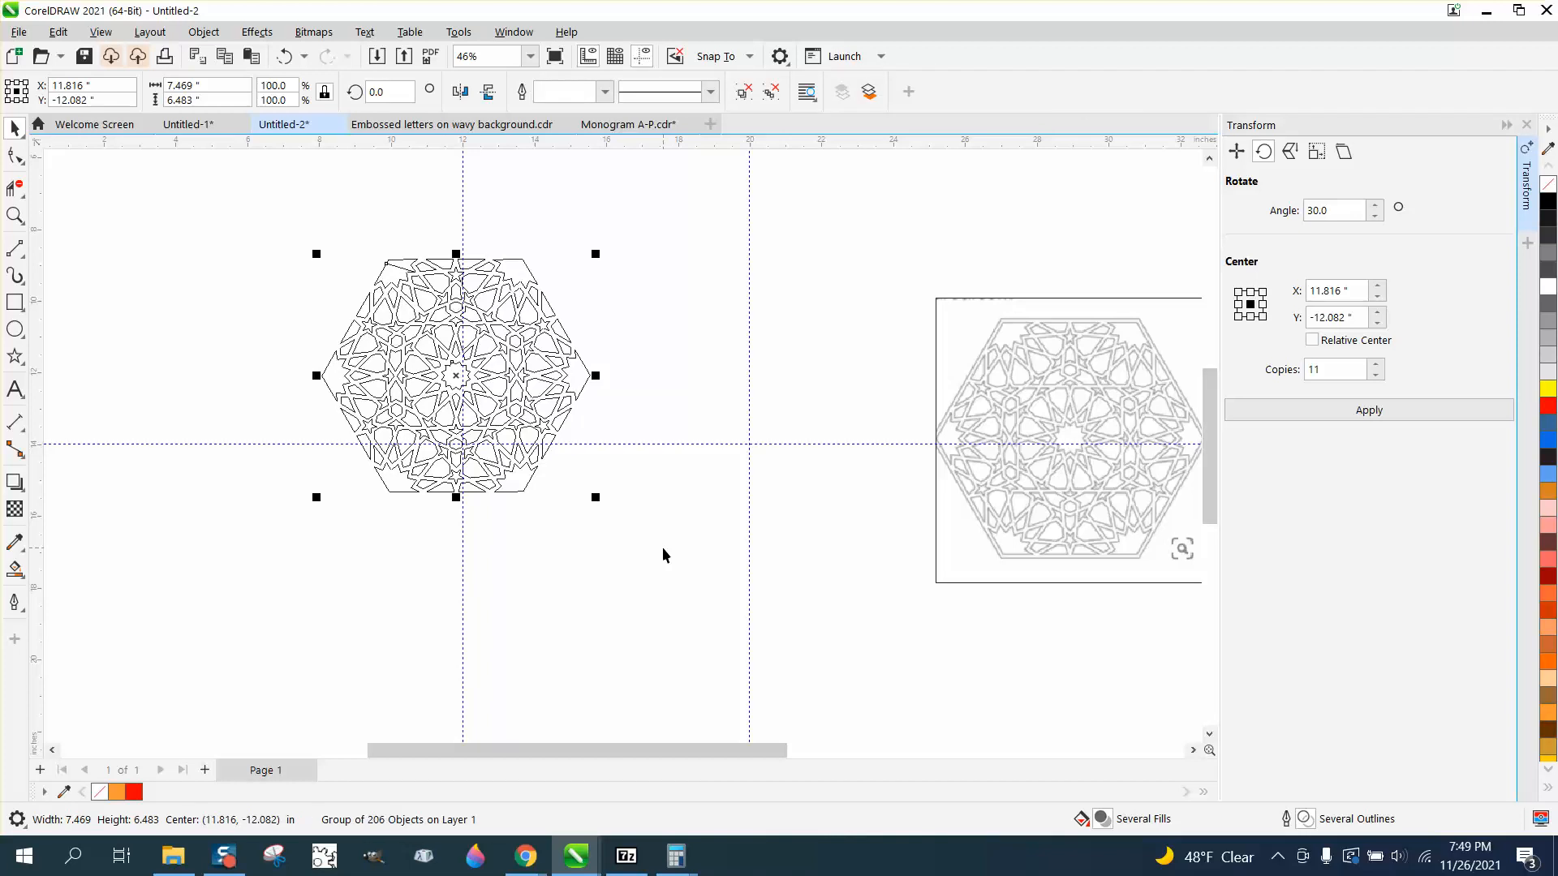
{"action": "key", "text": "p"}
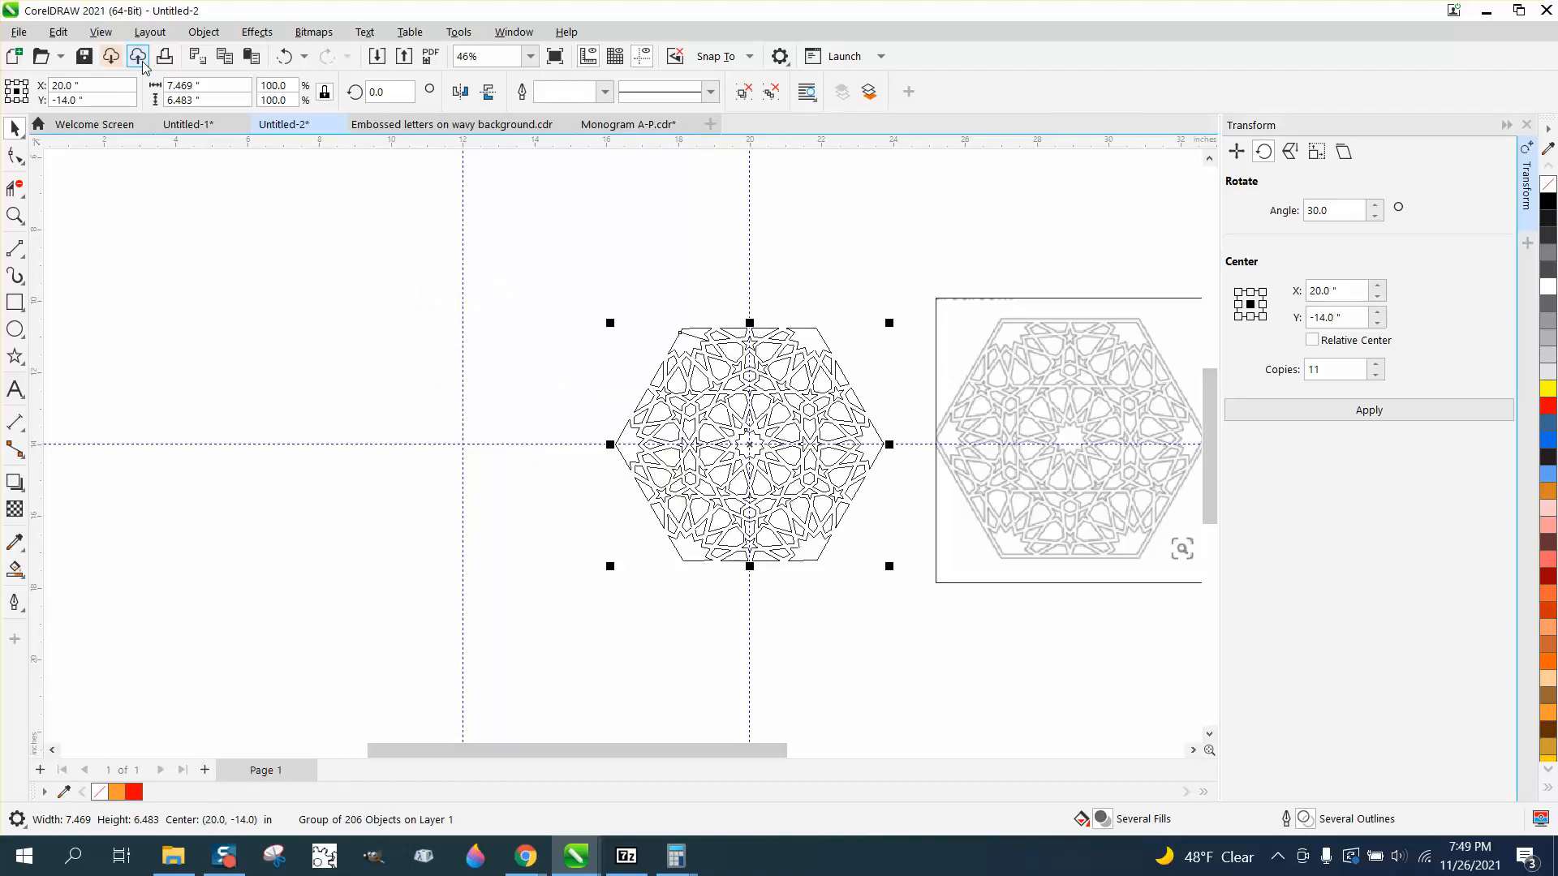
Switch to Enhanced view and draw a six-sided polygon about 8.03 by 9.27 inches in the empty area beside the pattern
{"action": "left_click", "coordinate": [100, 32]}
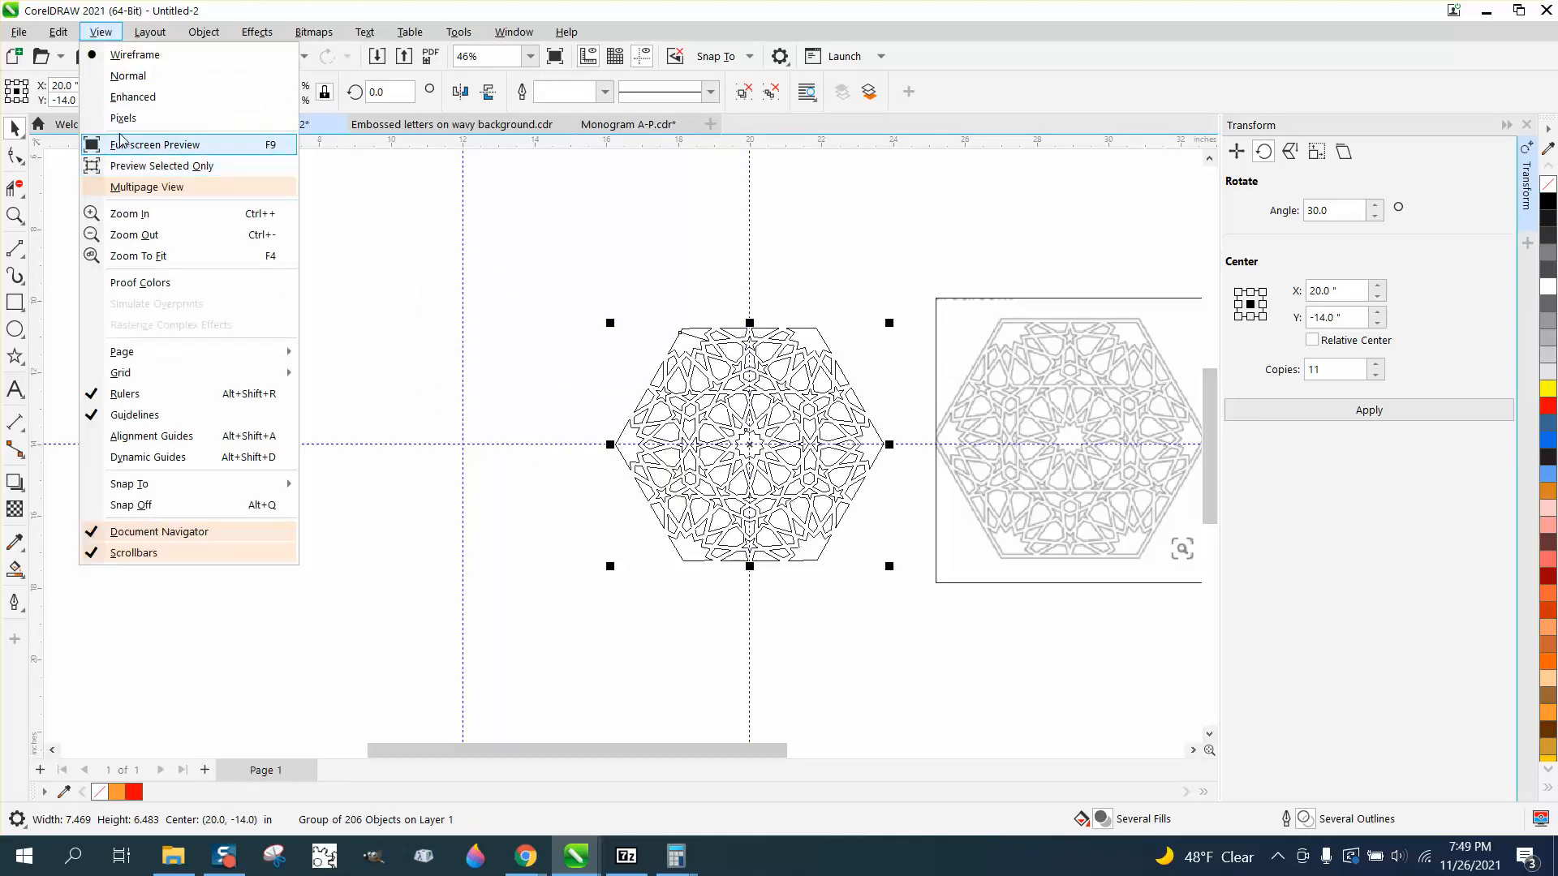
{"action": "left_click", "coordinate": [132, 96]}
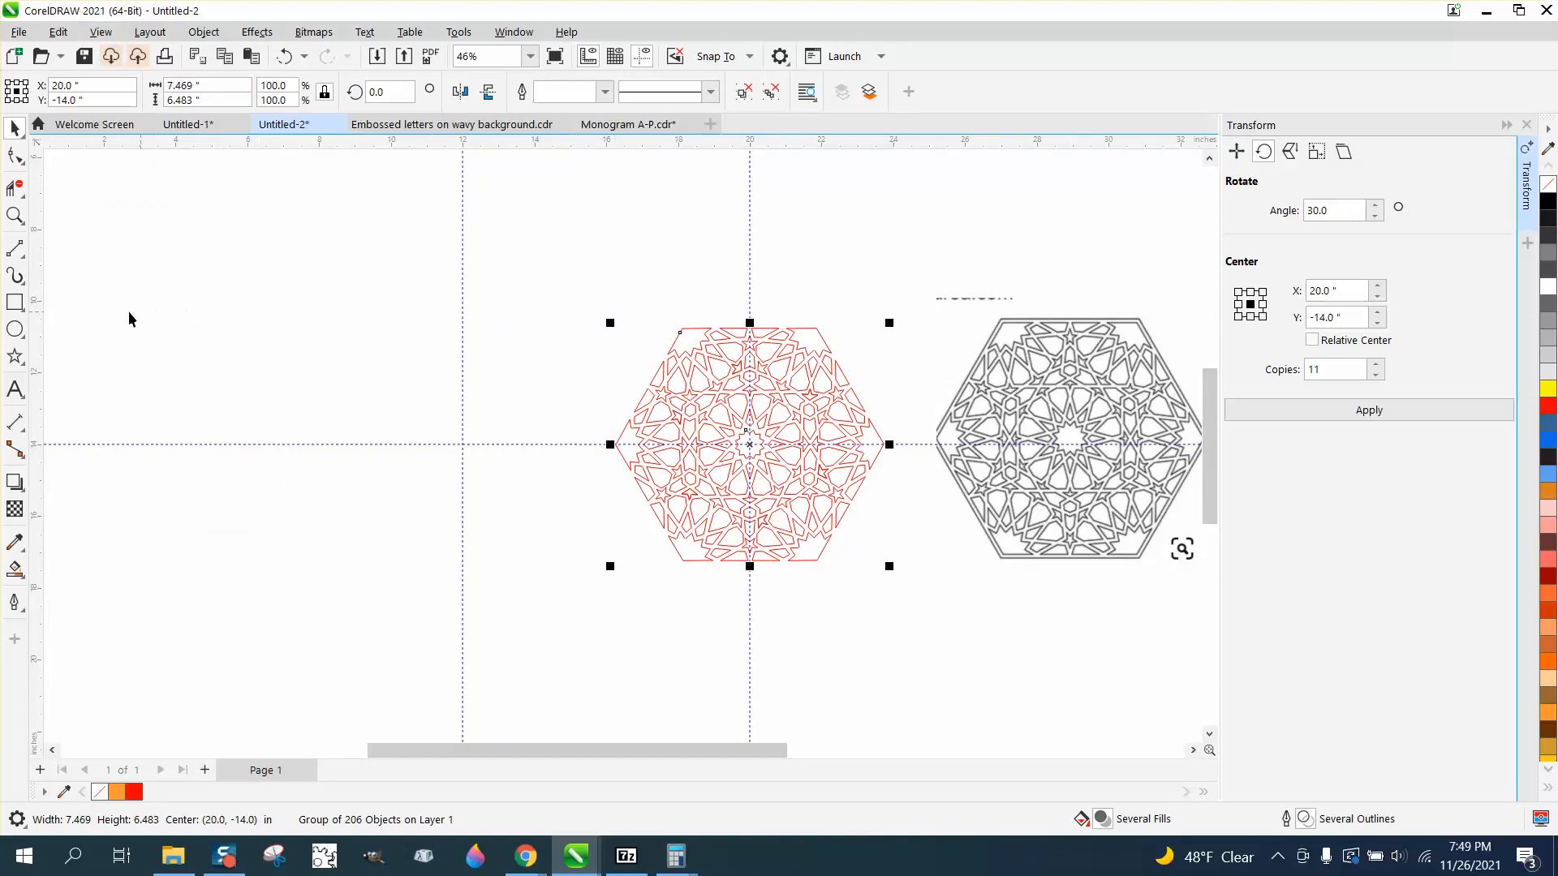
{"action": "left_click", "coordinate": [24, 370]}
{"action": "left_click", "coordinate": [62, 362]}
{"action": "left_click", "coordinate": [20, 367]}
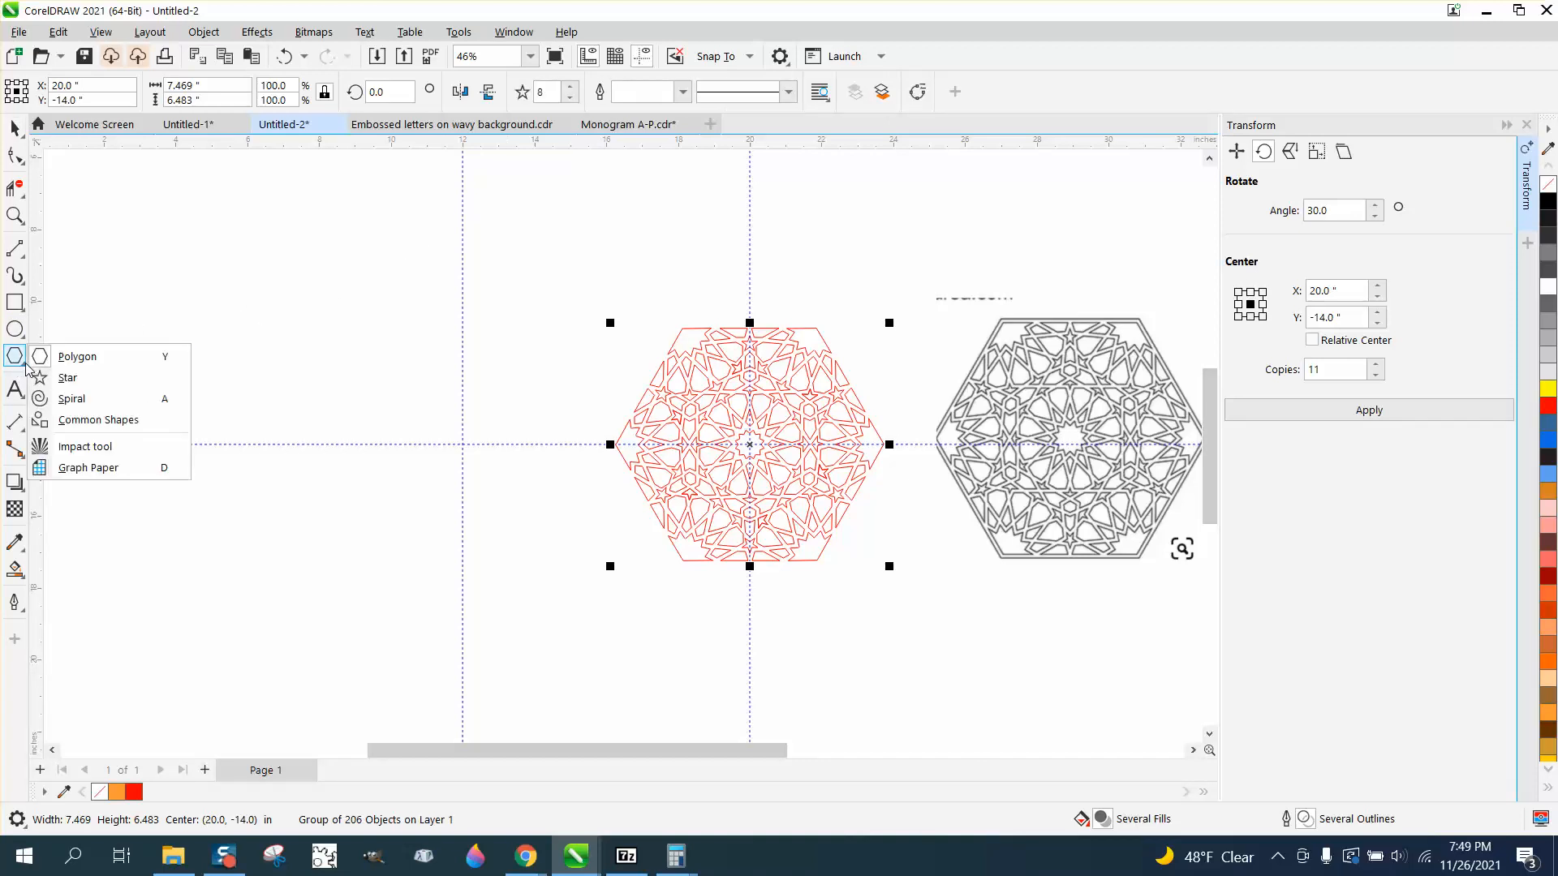
{"action": "left_click", "coordinate": [74, 357]}
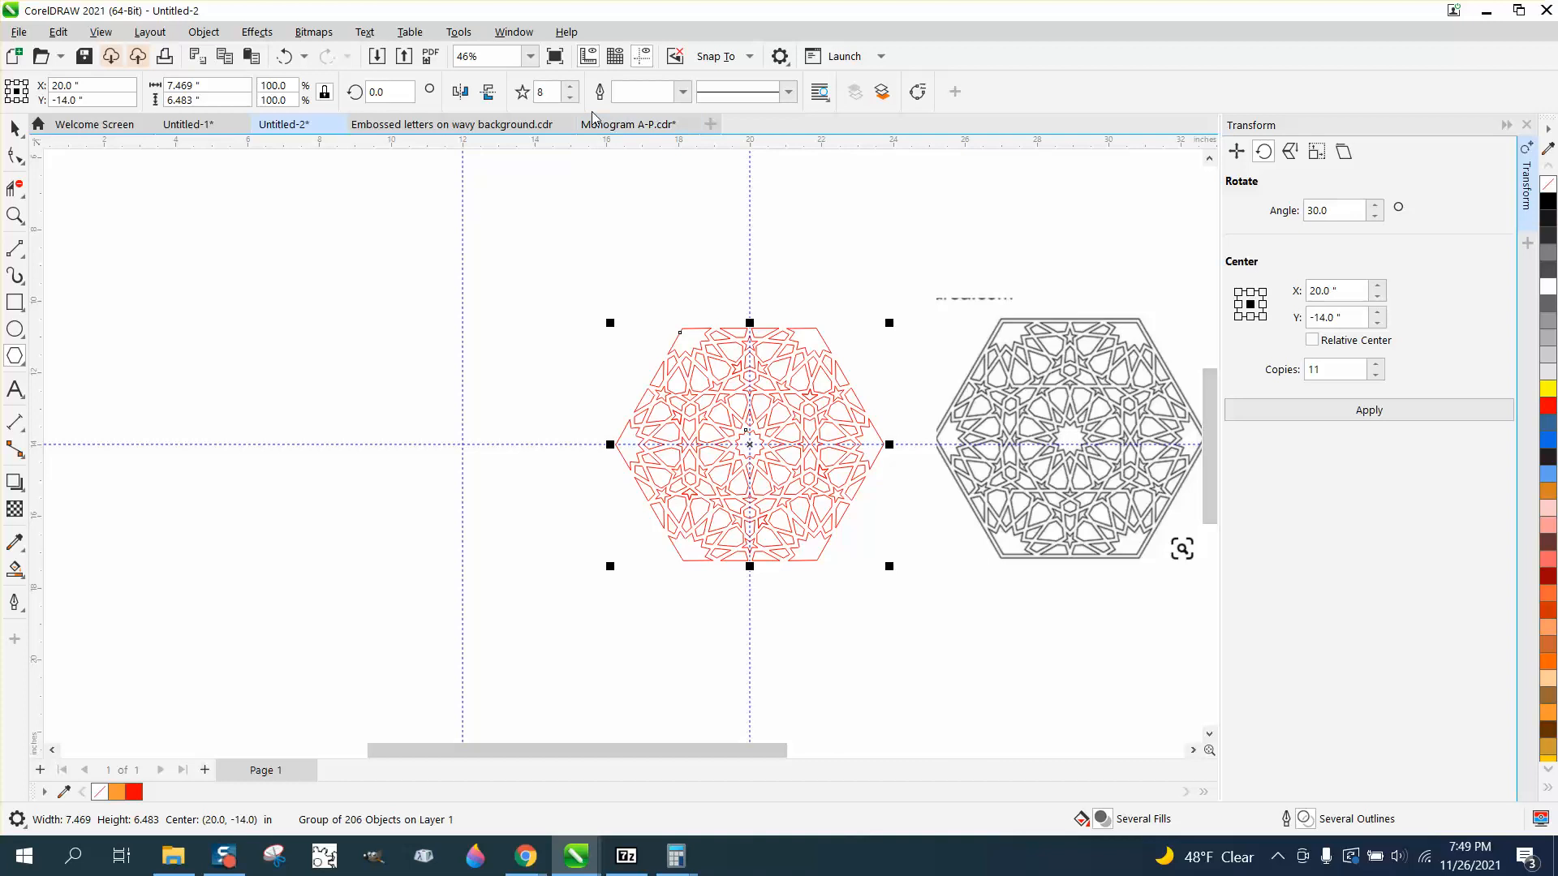
{"action": "left_click_drag", "start_coordinate": [586, 169], "coordinate": [323, 512]}
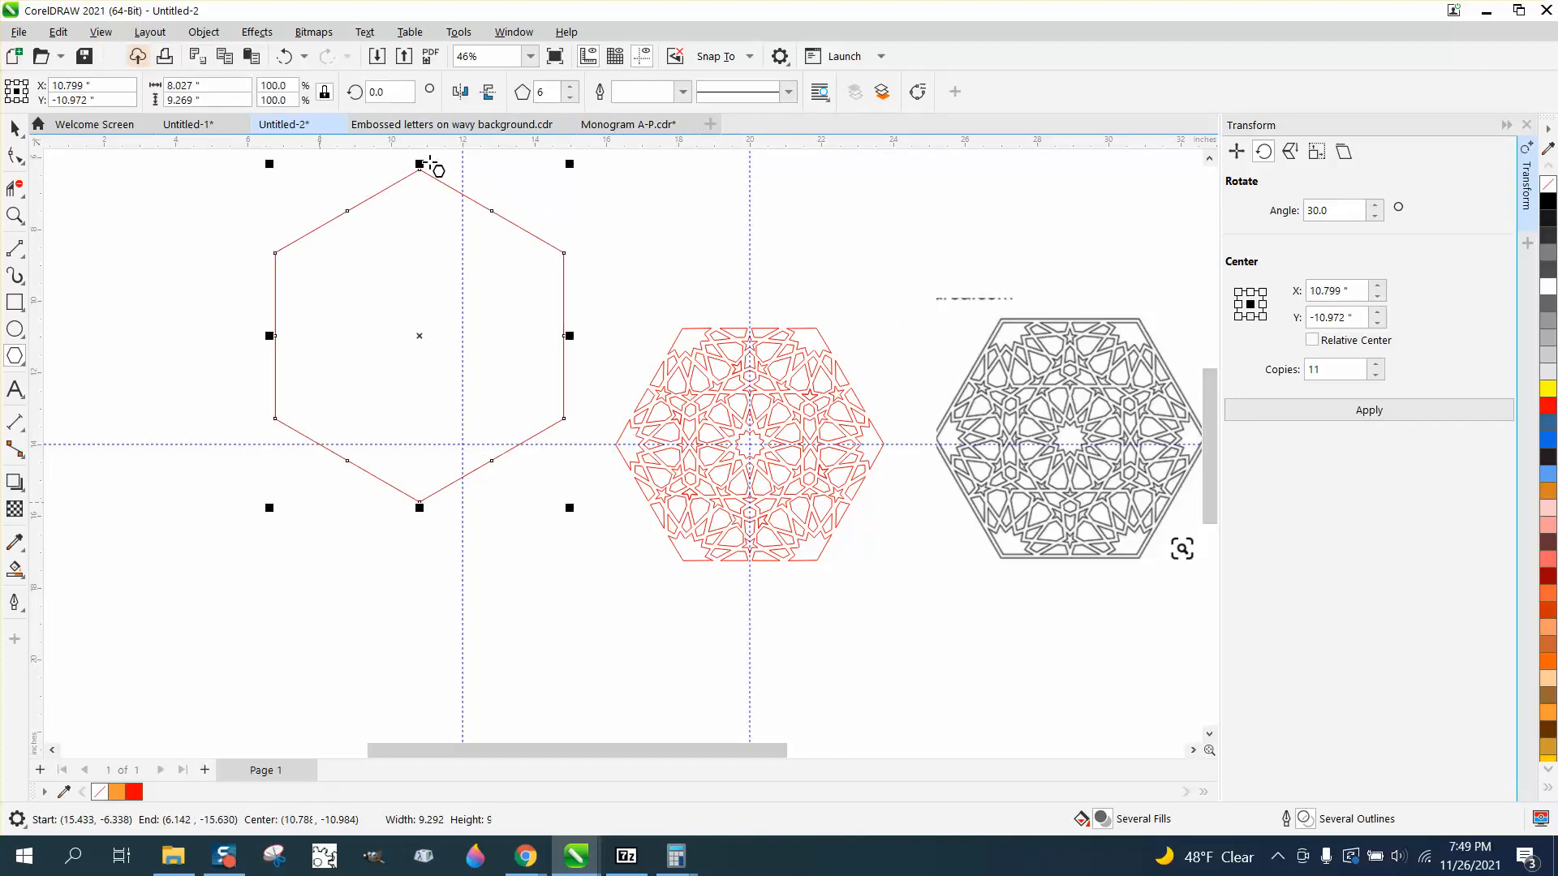
Rotate the new hexagon 30 degrees and fit it centred around the pattern at about 7.82 by 6.78 inches
{"action": "left_click", "coordinate": [371, 93]}
{"action": "type", "text": "30"}
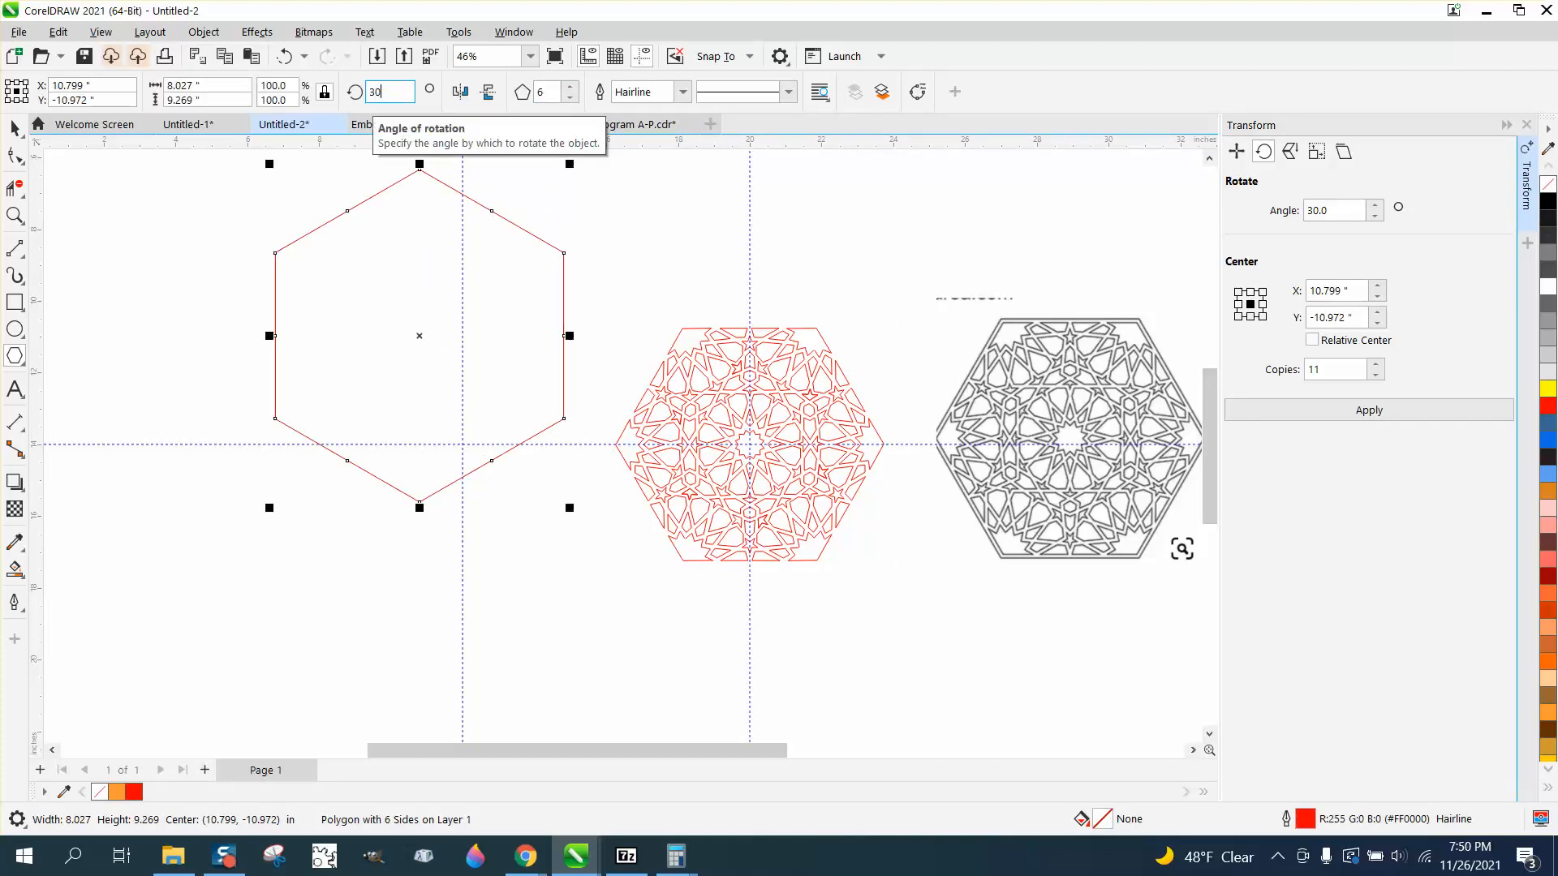
{"action": "key", "text": "Return"}
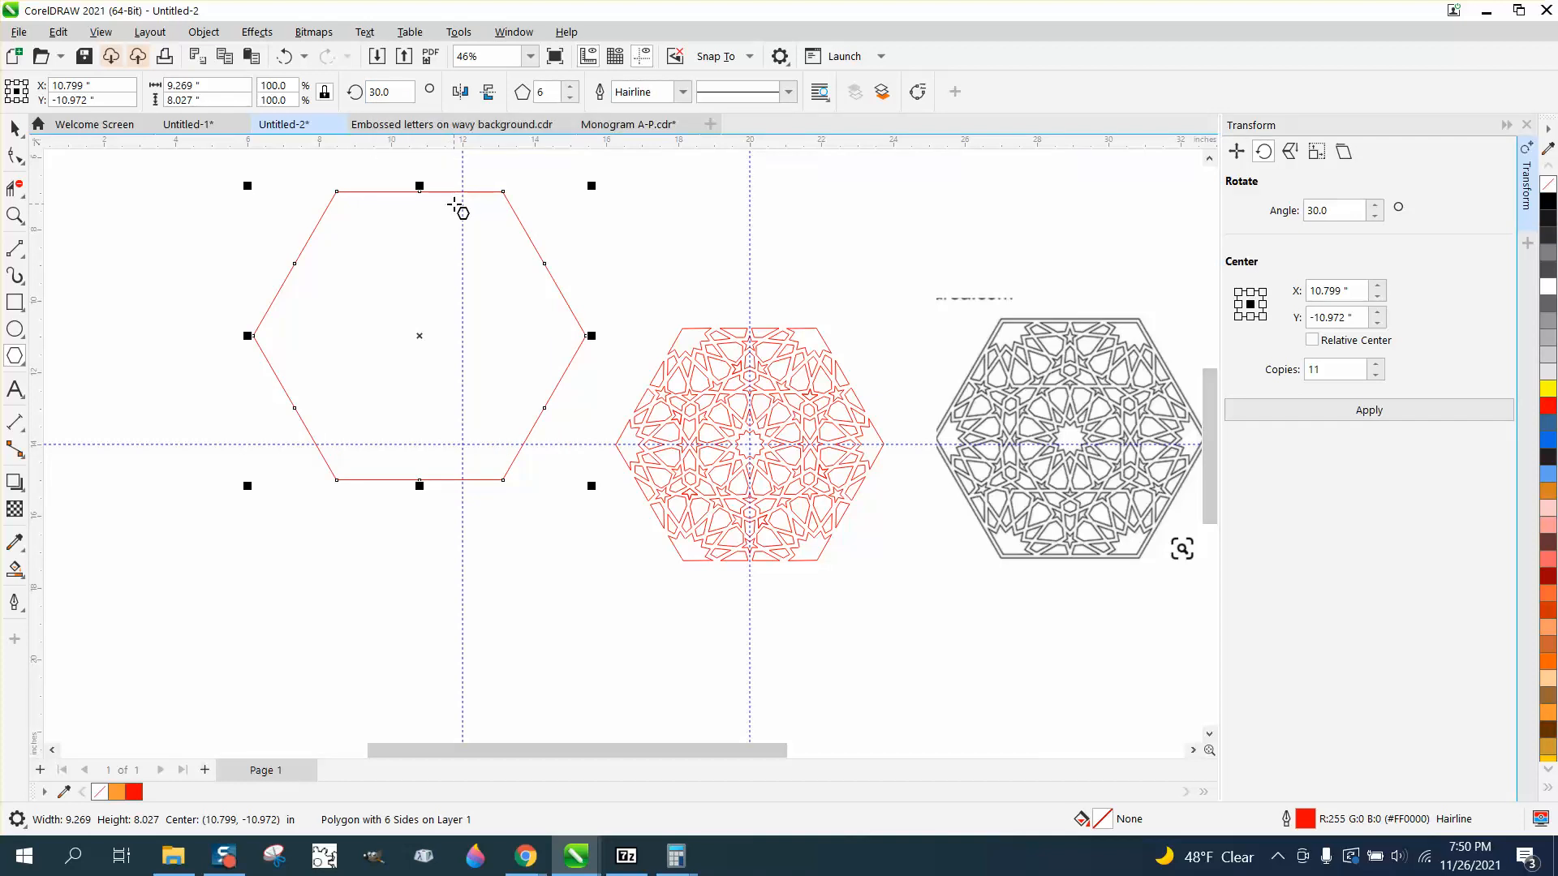
{"action": "key", "text": "p"}
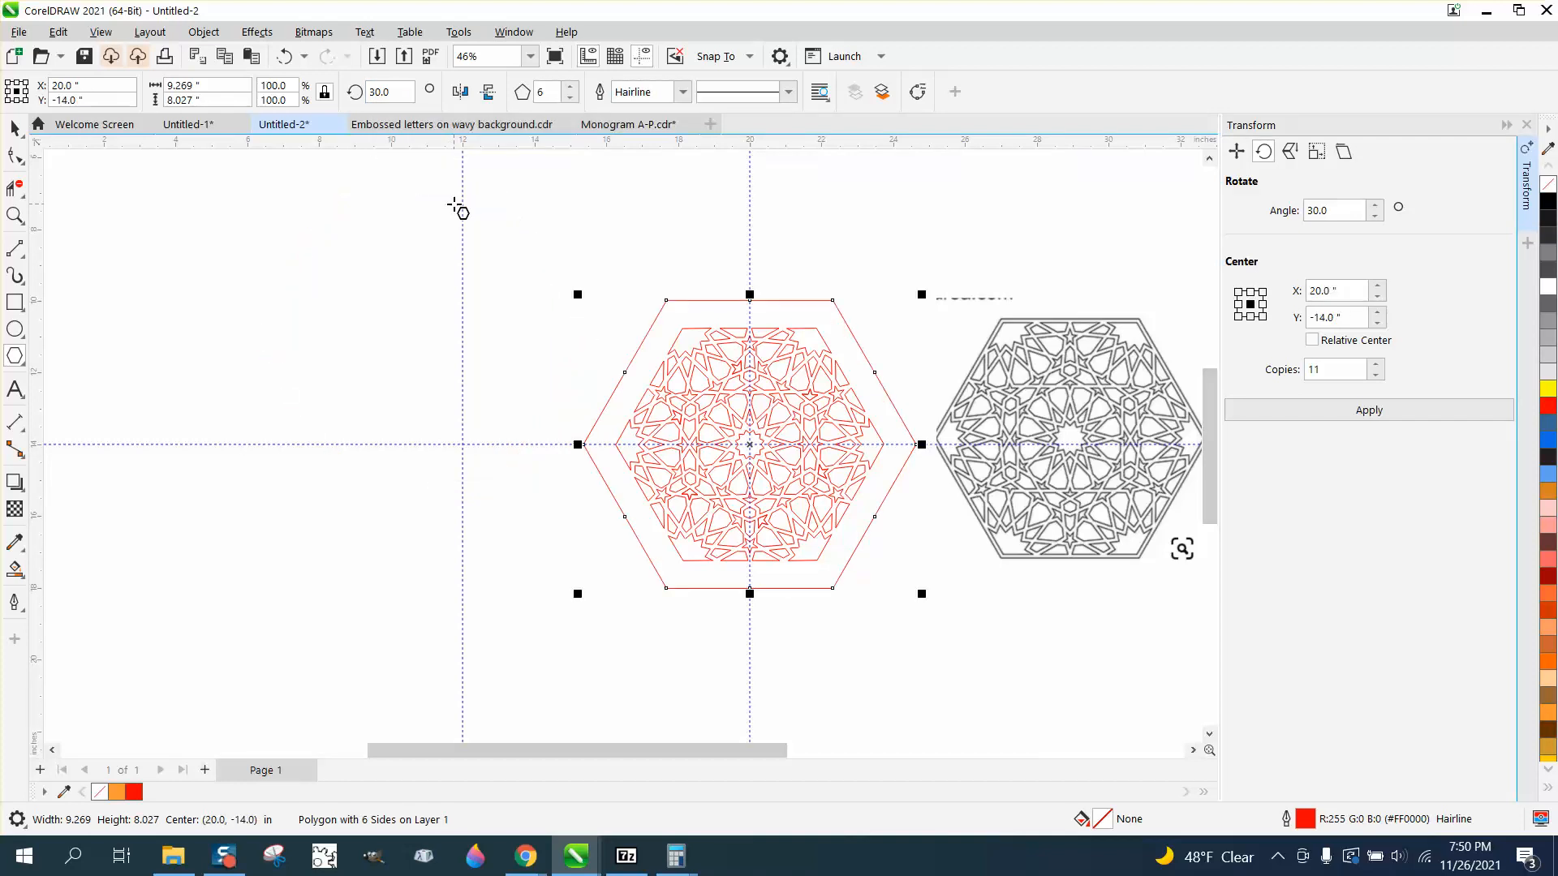
{"action": "left_click", "coordinate": [14, 130]}
{"action": "left_click_drag", "start_coordinate": [922, 295], "coordinate": [894, 310]}
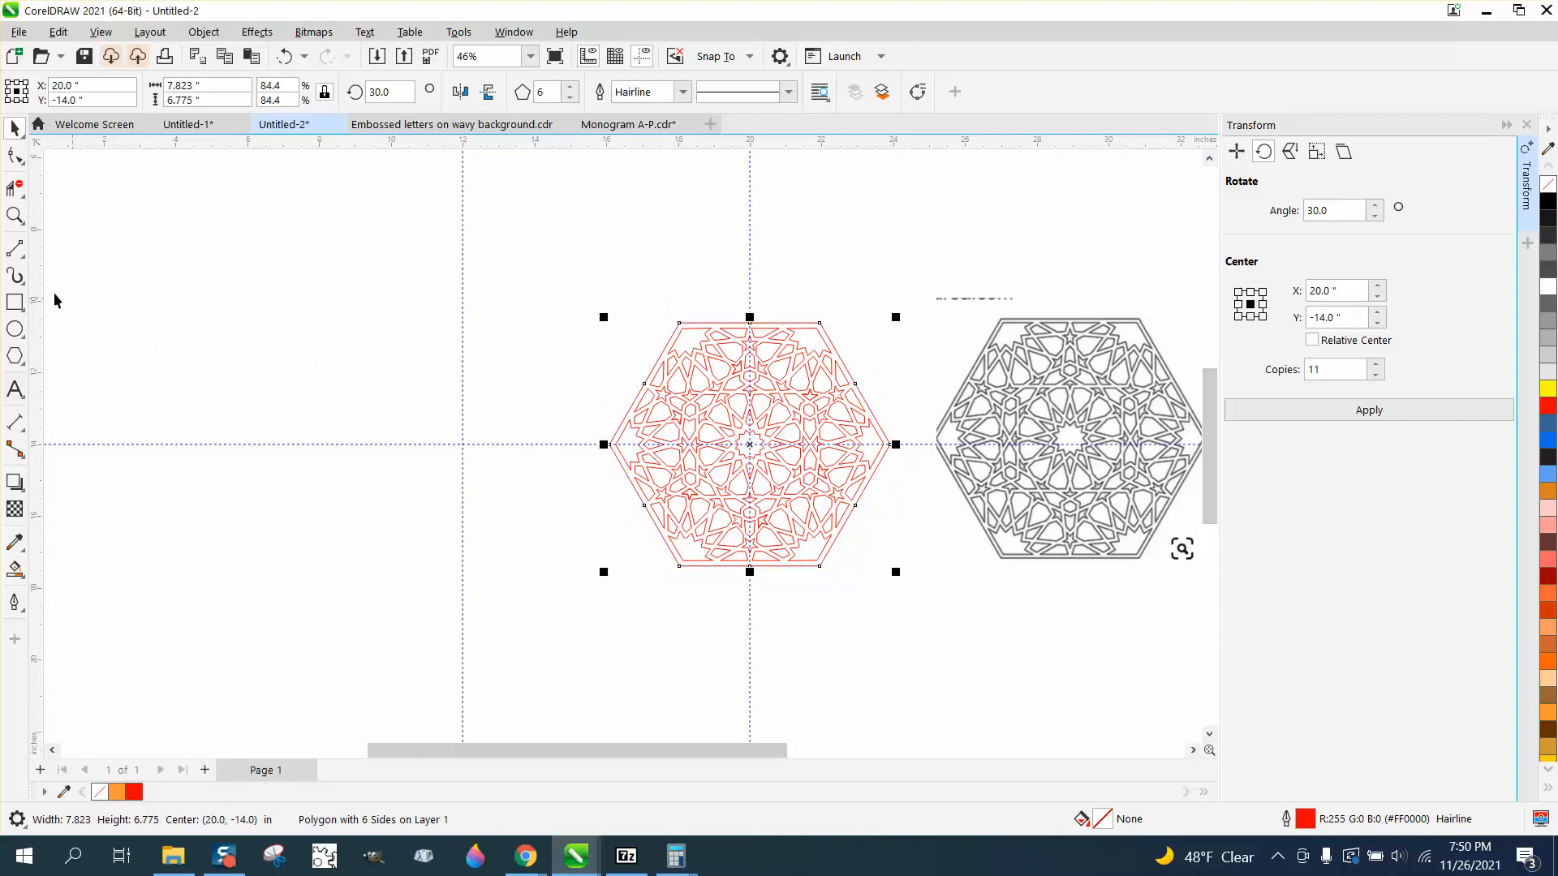
Try a black Smart Fill in the area between the hexagon outline and the pattern shapes, and undo the fill
{"action": "left_click", "coordinate": [14, 215]}
{"action": "left_click_drag", "start_coordinate": [600, 296], "coordinate": [974, 589]}
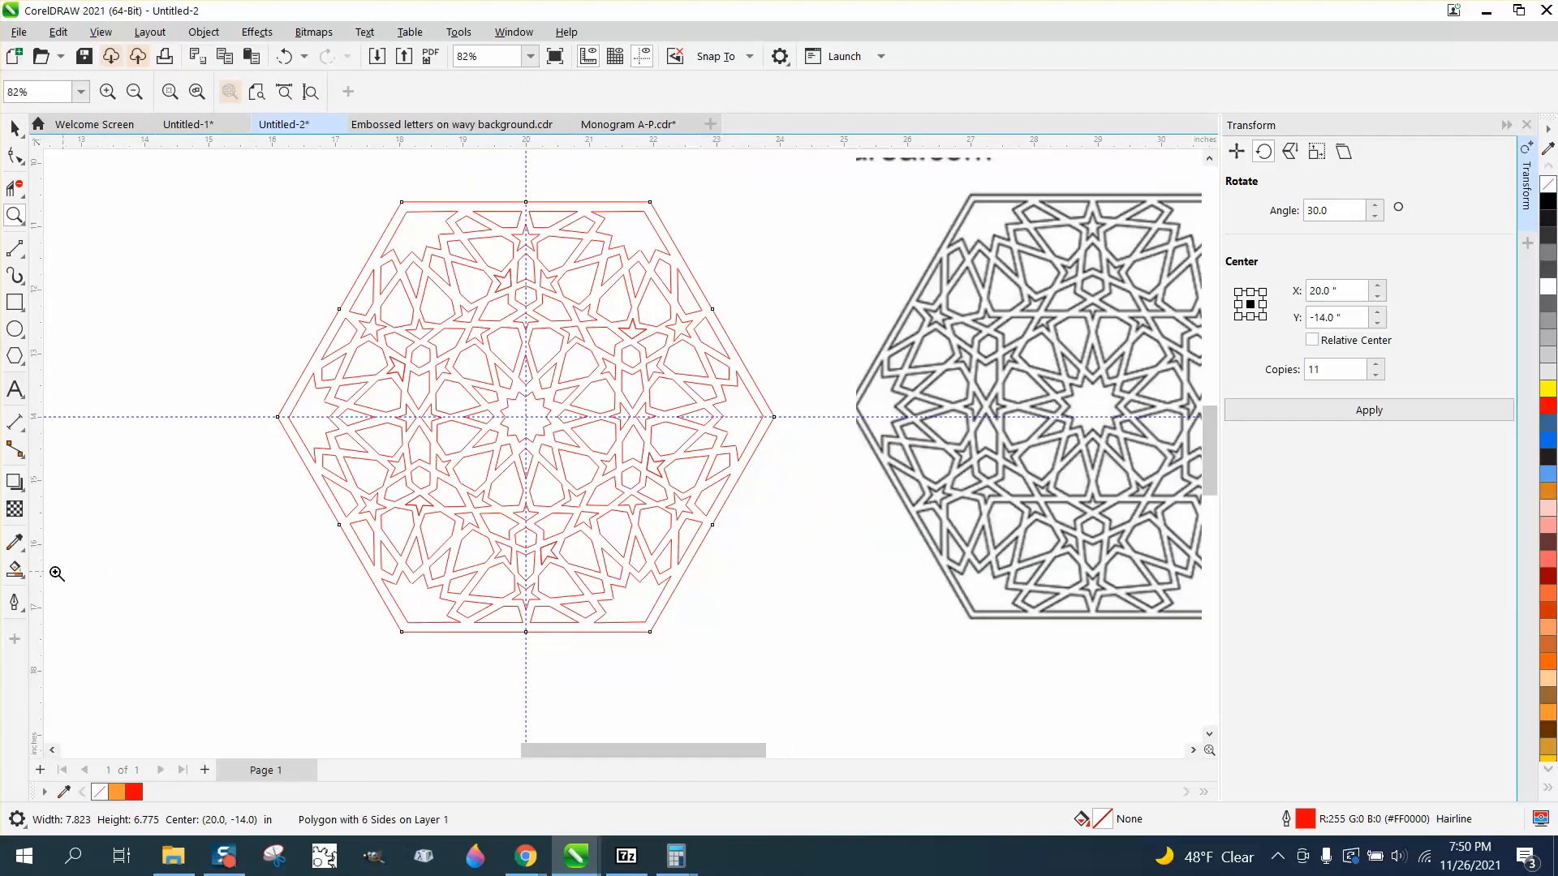
{"action": "left_click", "coordinate": [19, 573]}
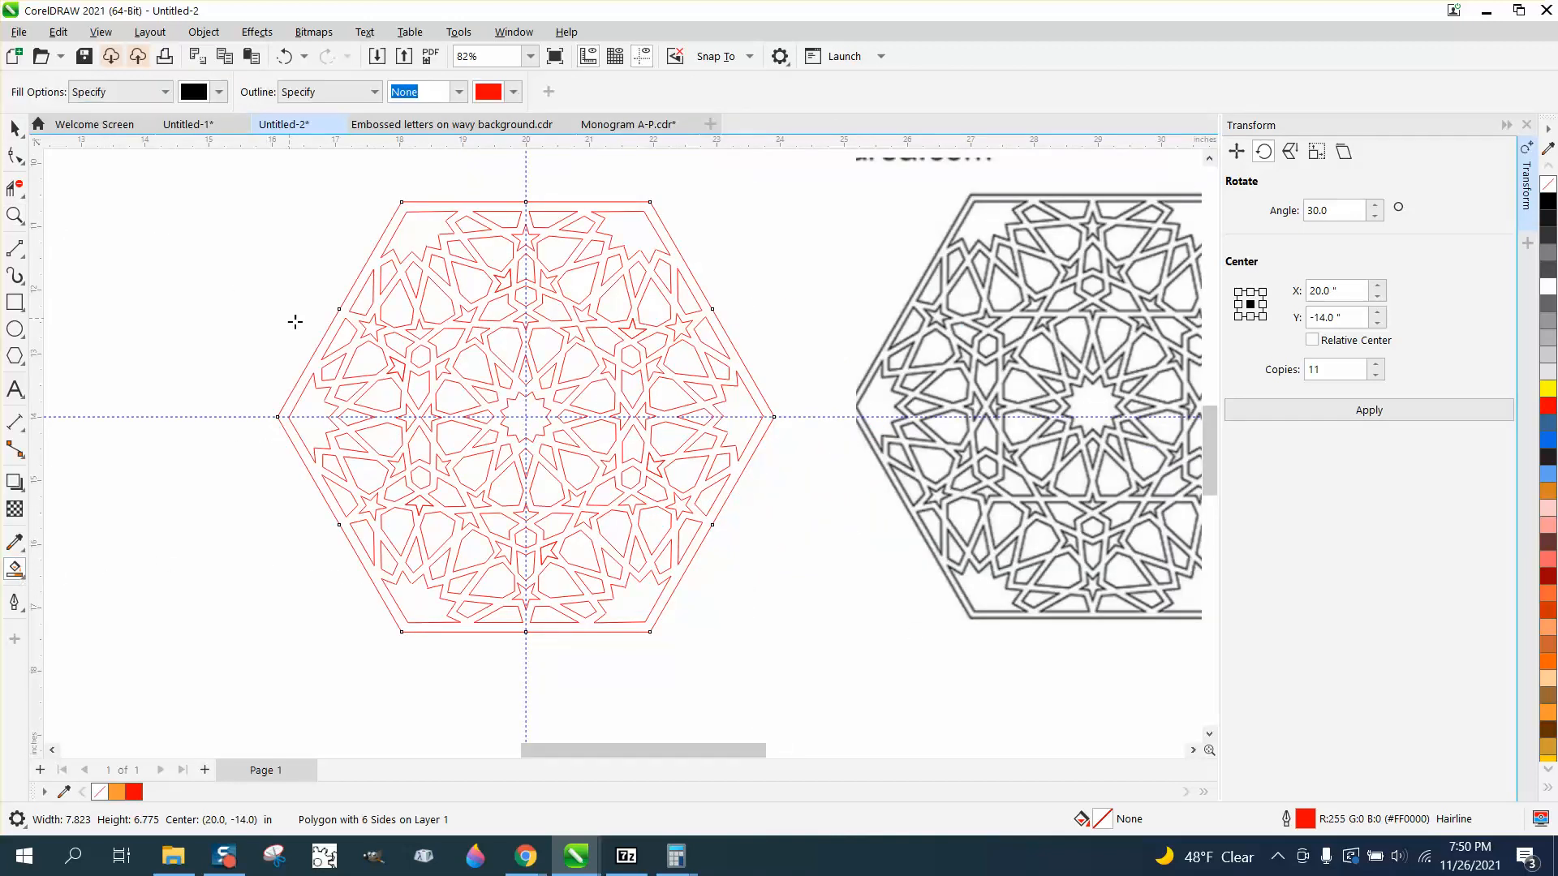
{"action": "left_click", "coordinate": [338, 325]}
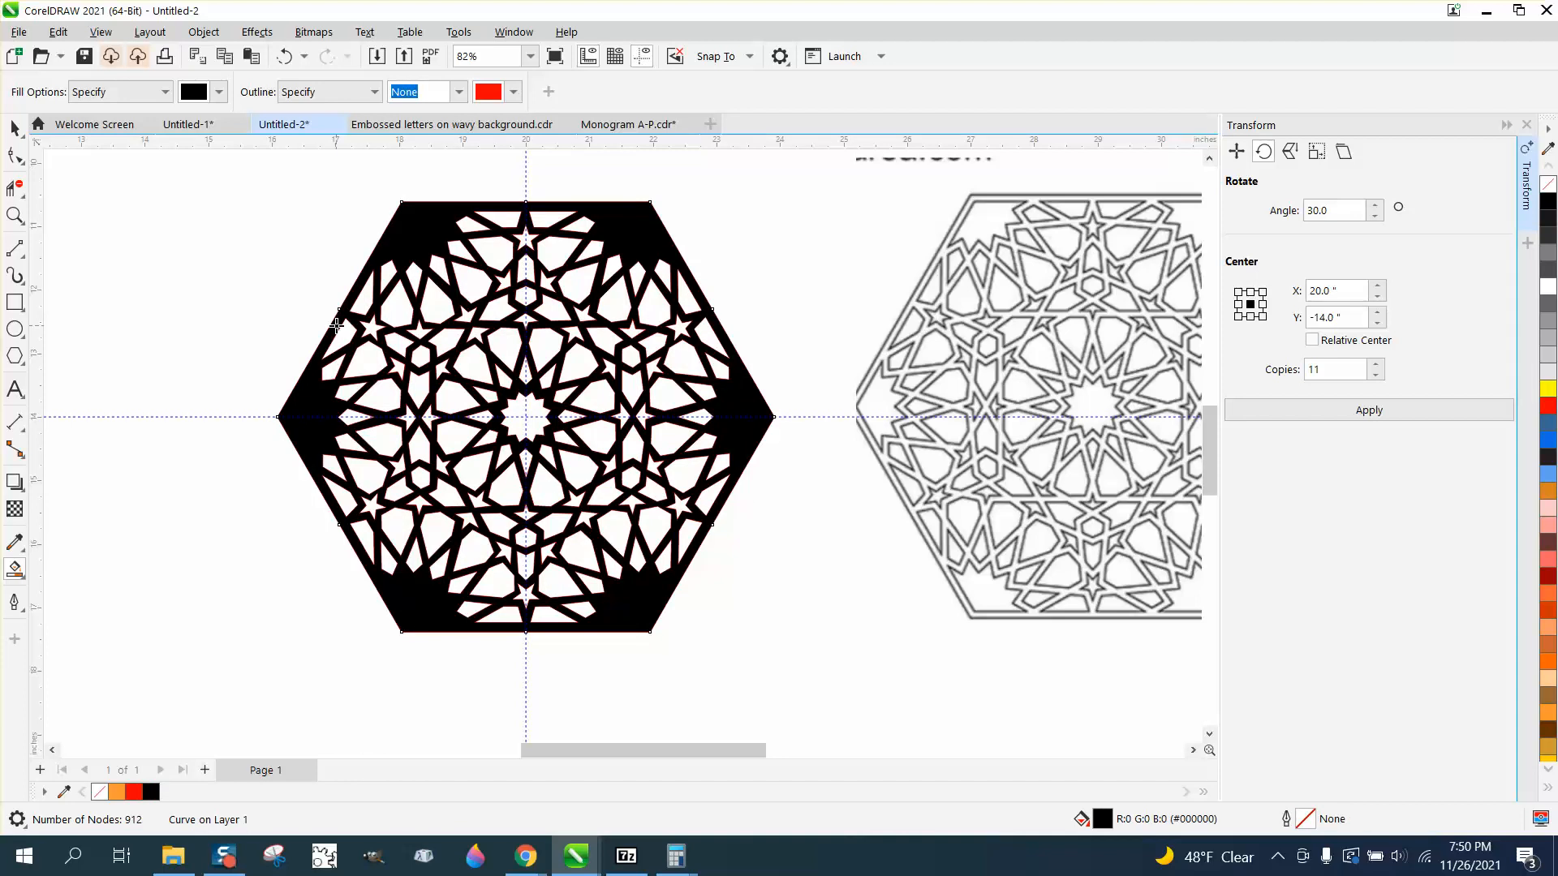
{"action": "left_click", "coordinate": [284, 56]}
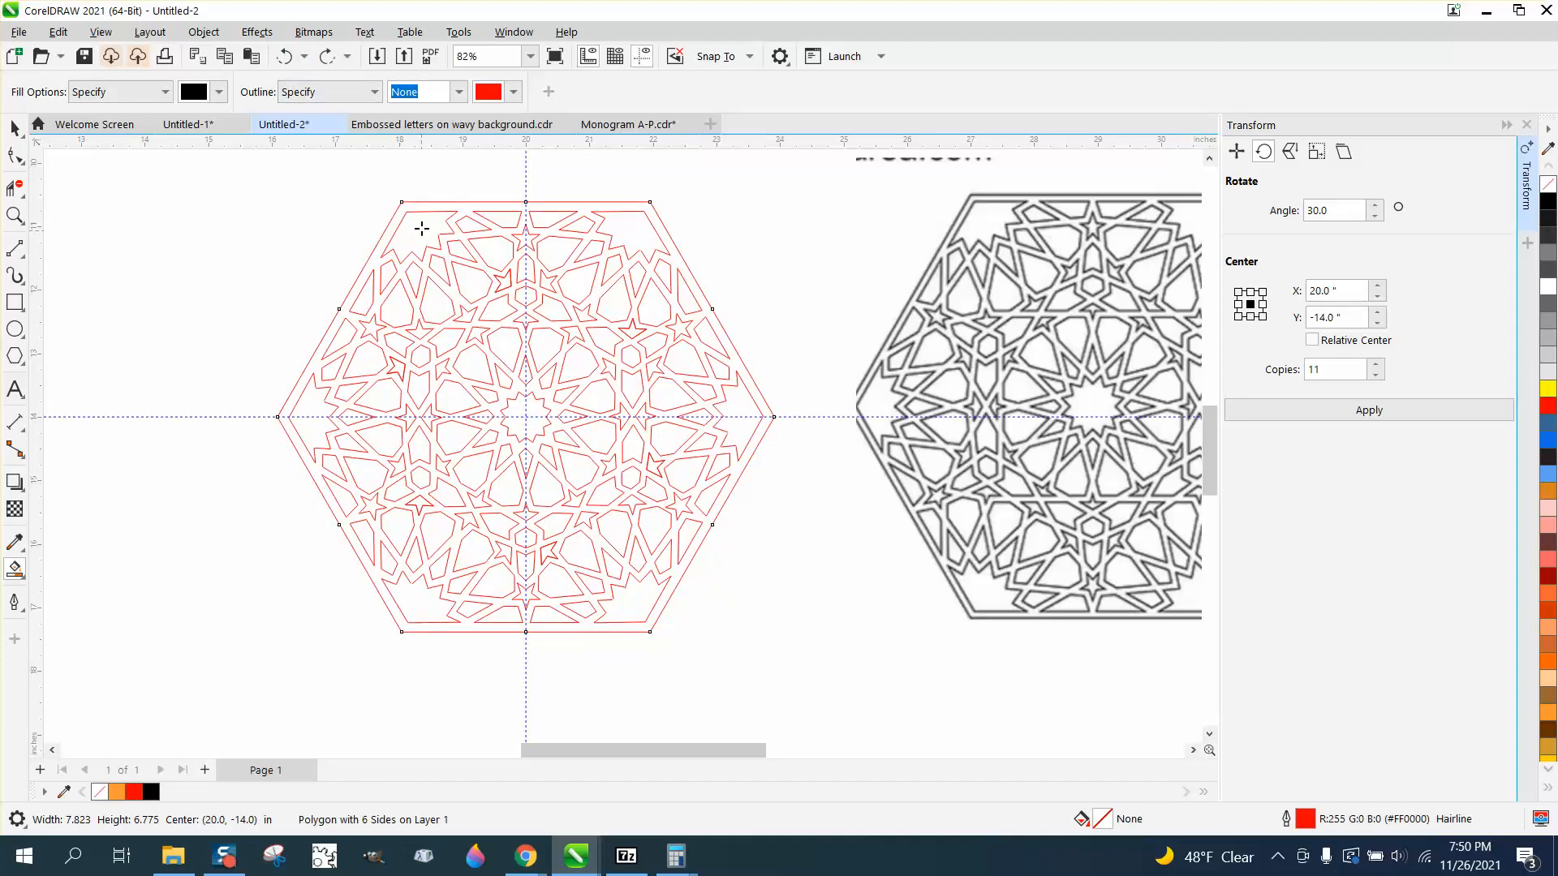
Examine the line ends of the shape in the hexagon's upper-left corner for gaps
{"action": "left_click", "coordinate": [15, 215]}
{"action": "left_click_drag", "start_coordinate": [378, 210], "coordinate": [523, 269]}
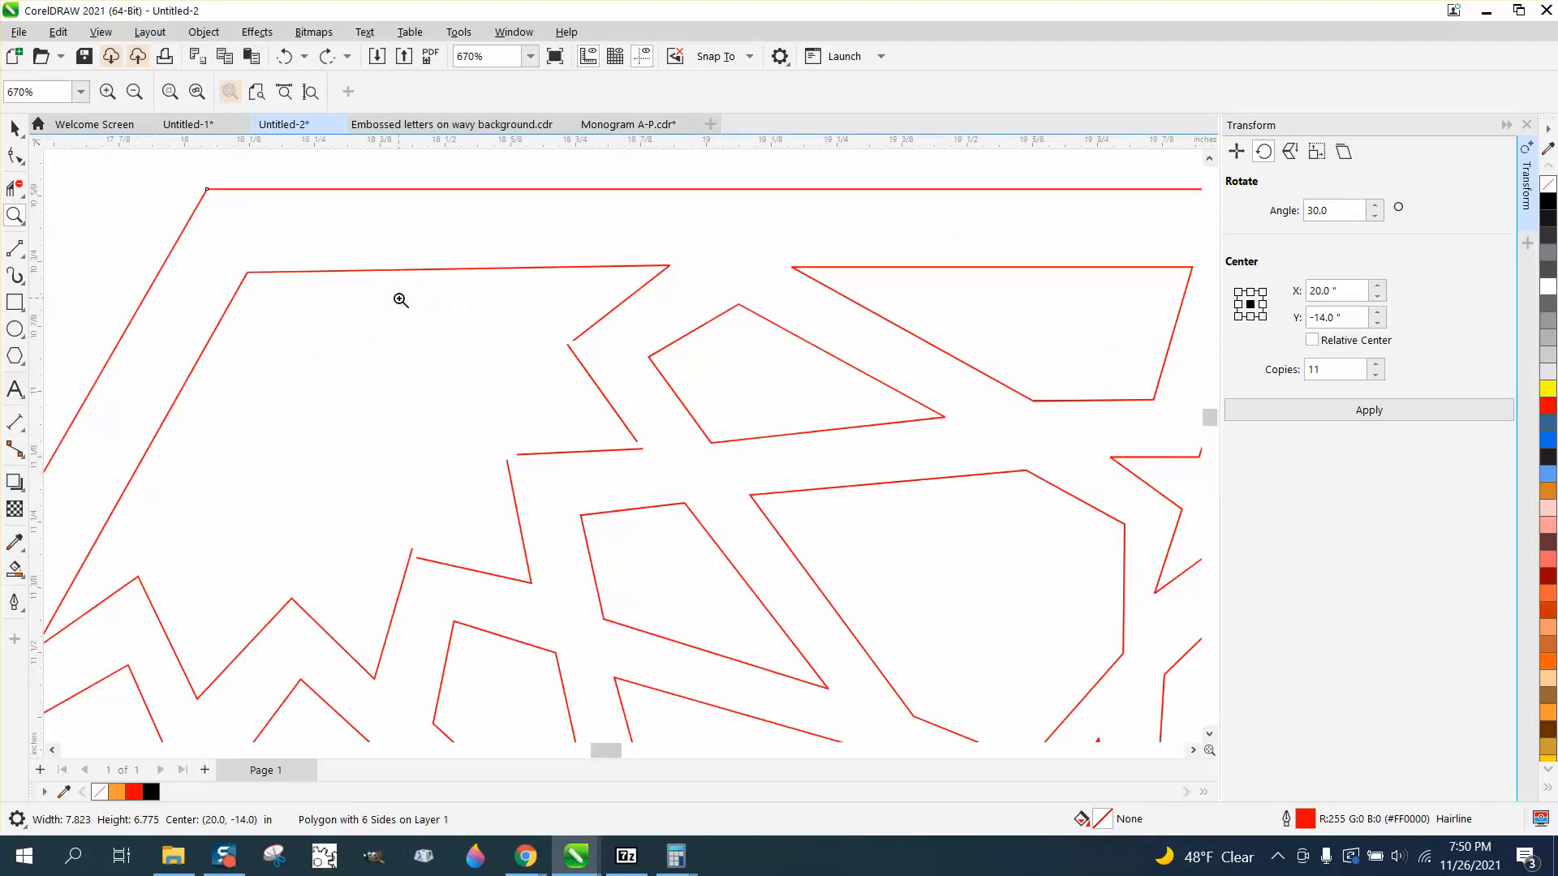
{"action": "scroll", "coordinate": [400, 299], "scroll_direction": "down", "scroll_amount": 1}
{"action": "scroll", "coordinate": [567, 390], "scroll_direction": "down", "scroll_amount": 5}
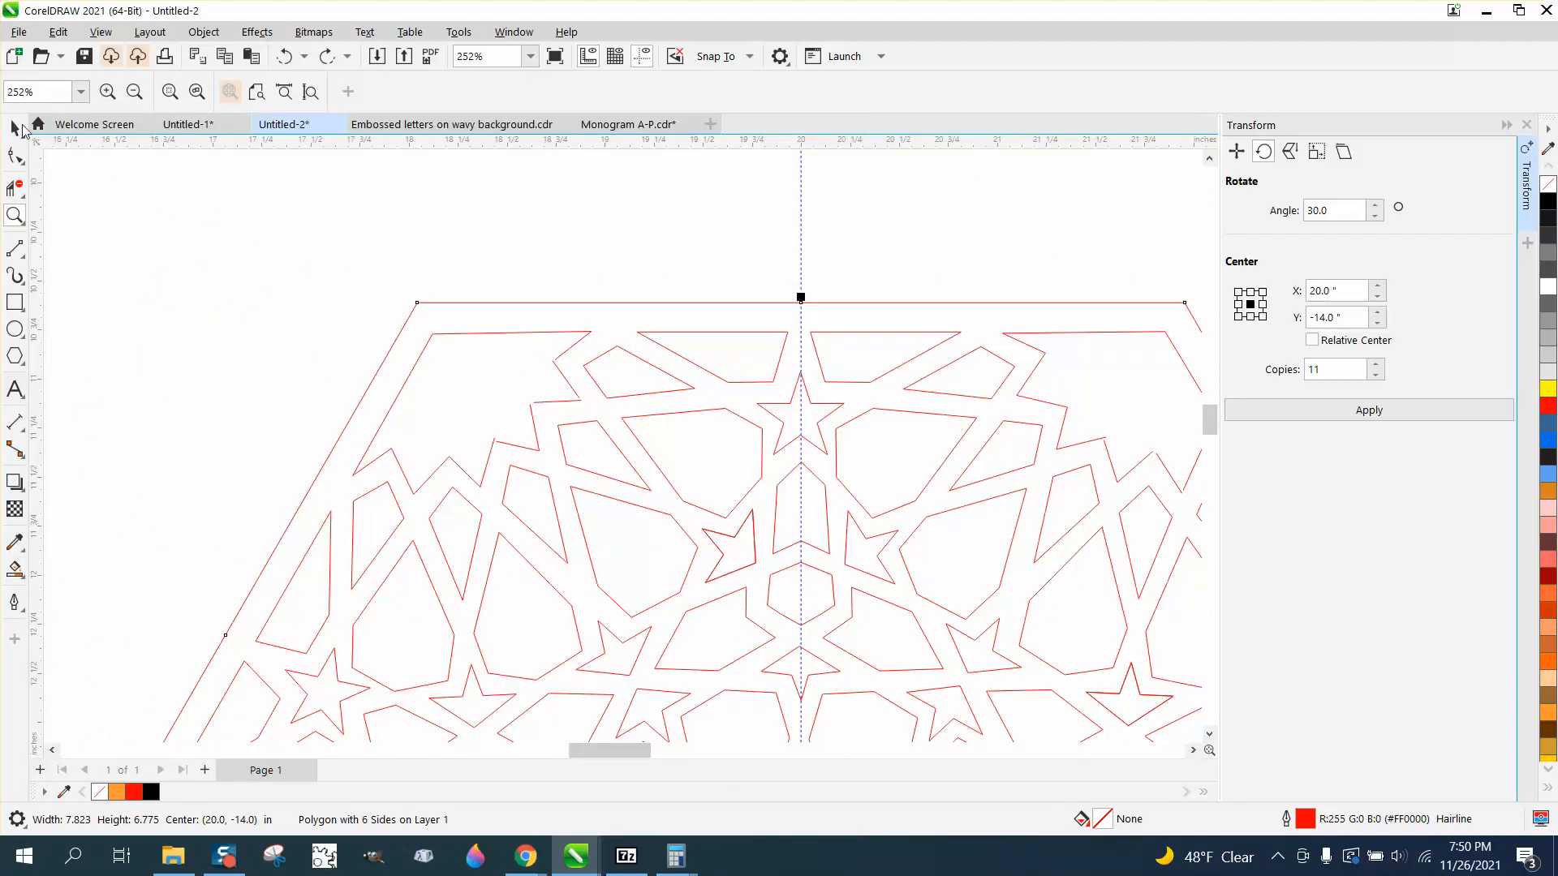
{"action": "left_click", "coordinate": [15, 127]}
{"action": "scroll", "coordinate": [523, 335], "scroll_direction": "down", "scroll_amount": 2}
{"action": "scroll", "coordinate": [552, 332], "scroll_direction": "down", "scroll_amount": 2}
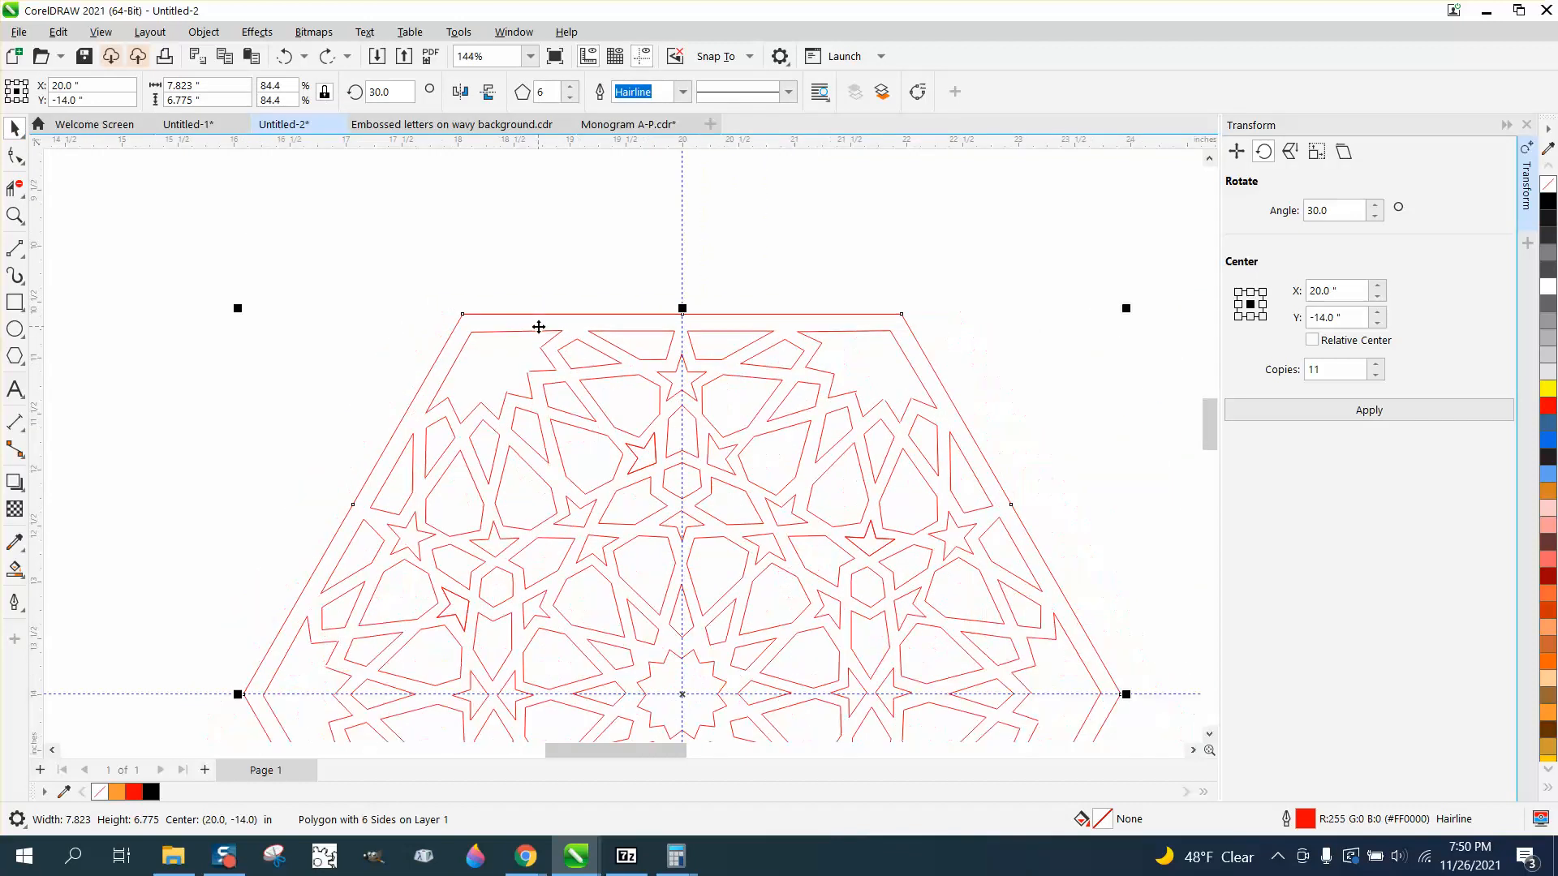
Ungroup the pattern inside the hexagon outline and clear the selection
{"action": "left_click", "coordinate": [204, 32]}
{"action": "mouse_move", "coordinate": [219, 351]}
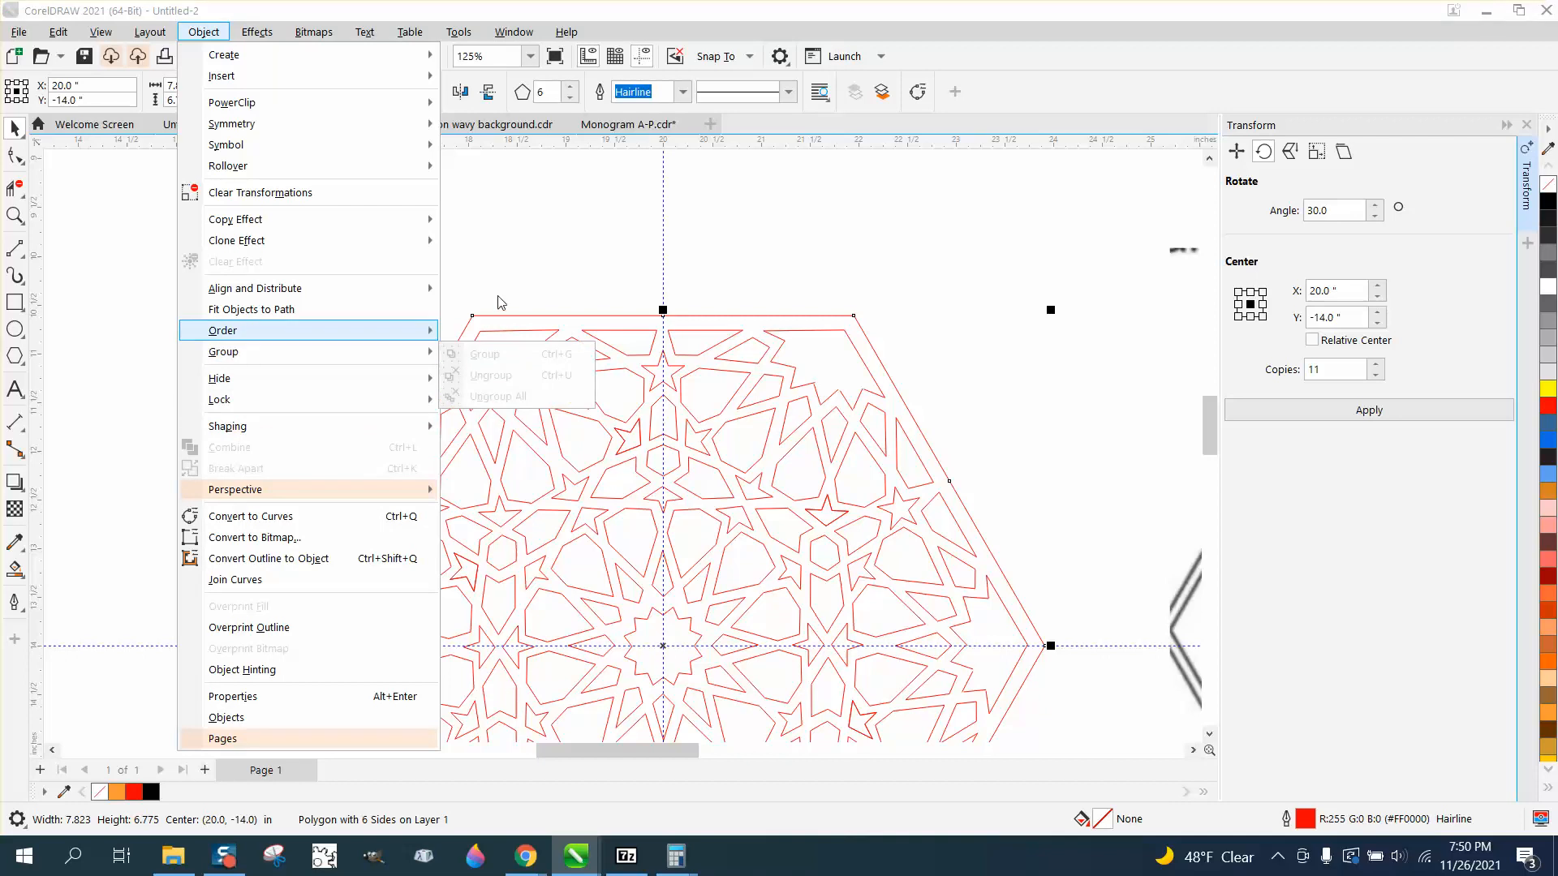
{"action": "left_click", "coordinate": [522, 347]}
{"action": "left_click", "coordinate": [519, 333]}
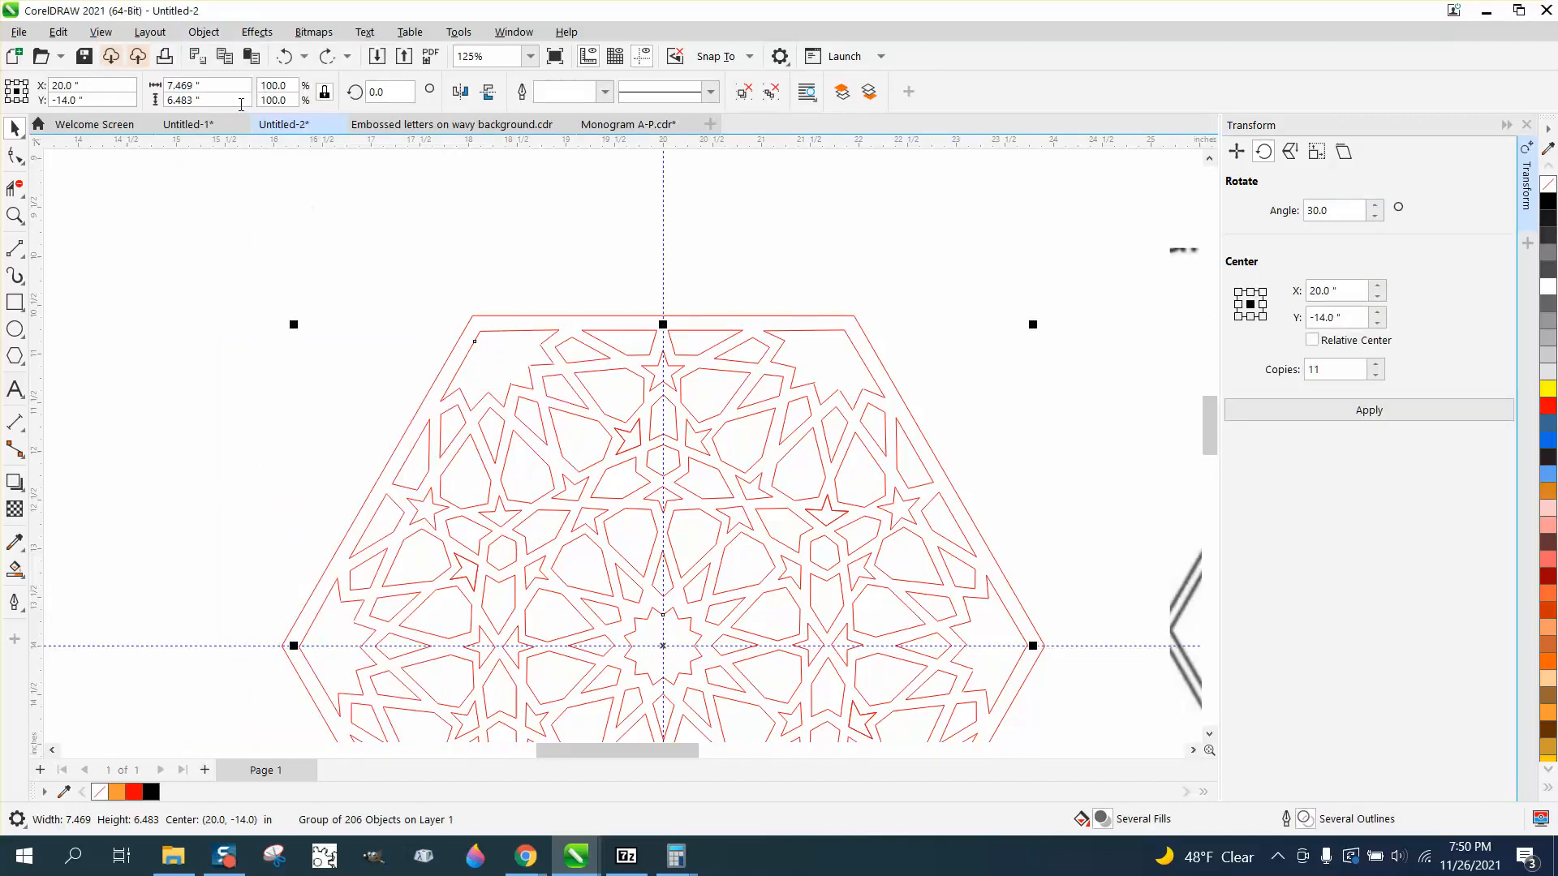
{"action": "left_click", "coordinate": [204, 32]}
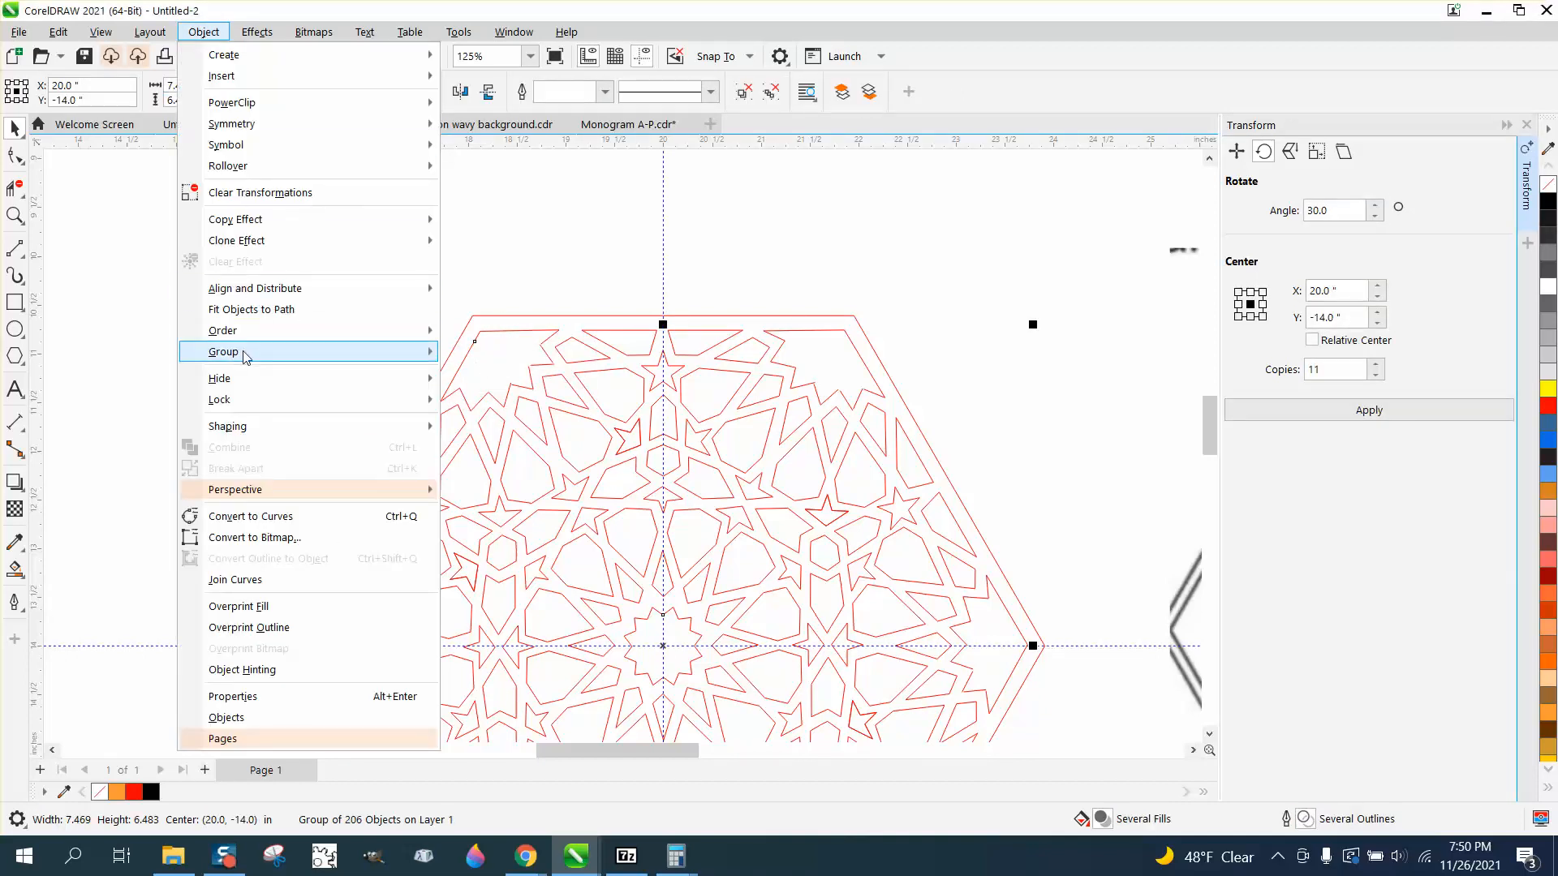
{"action": "mouse_move", "coordinate": [247, 357]}
{"action": "left_click", "coordinate": [486, 378]}
{"action": "left_click", "coordinate": [449, 284]}
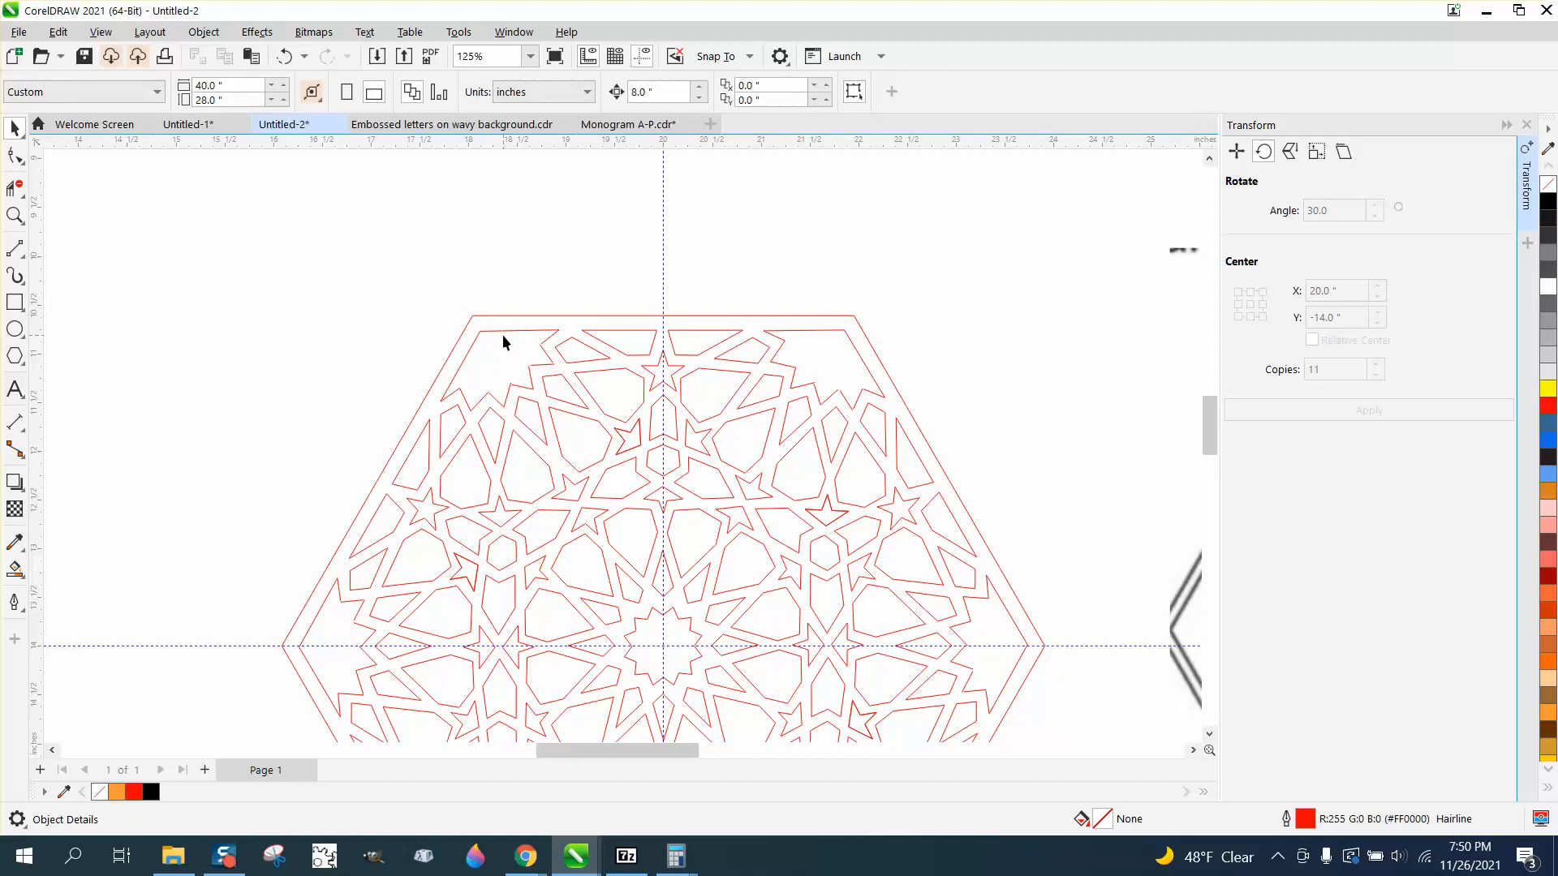
Delete the short curve along the top of the upper-left corner shape and move the hexagon outline aside to X 12, Y -14 inches
{"action": "left_click", "coordinate": [503, 332]}
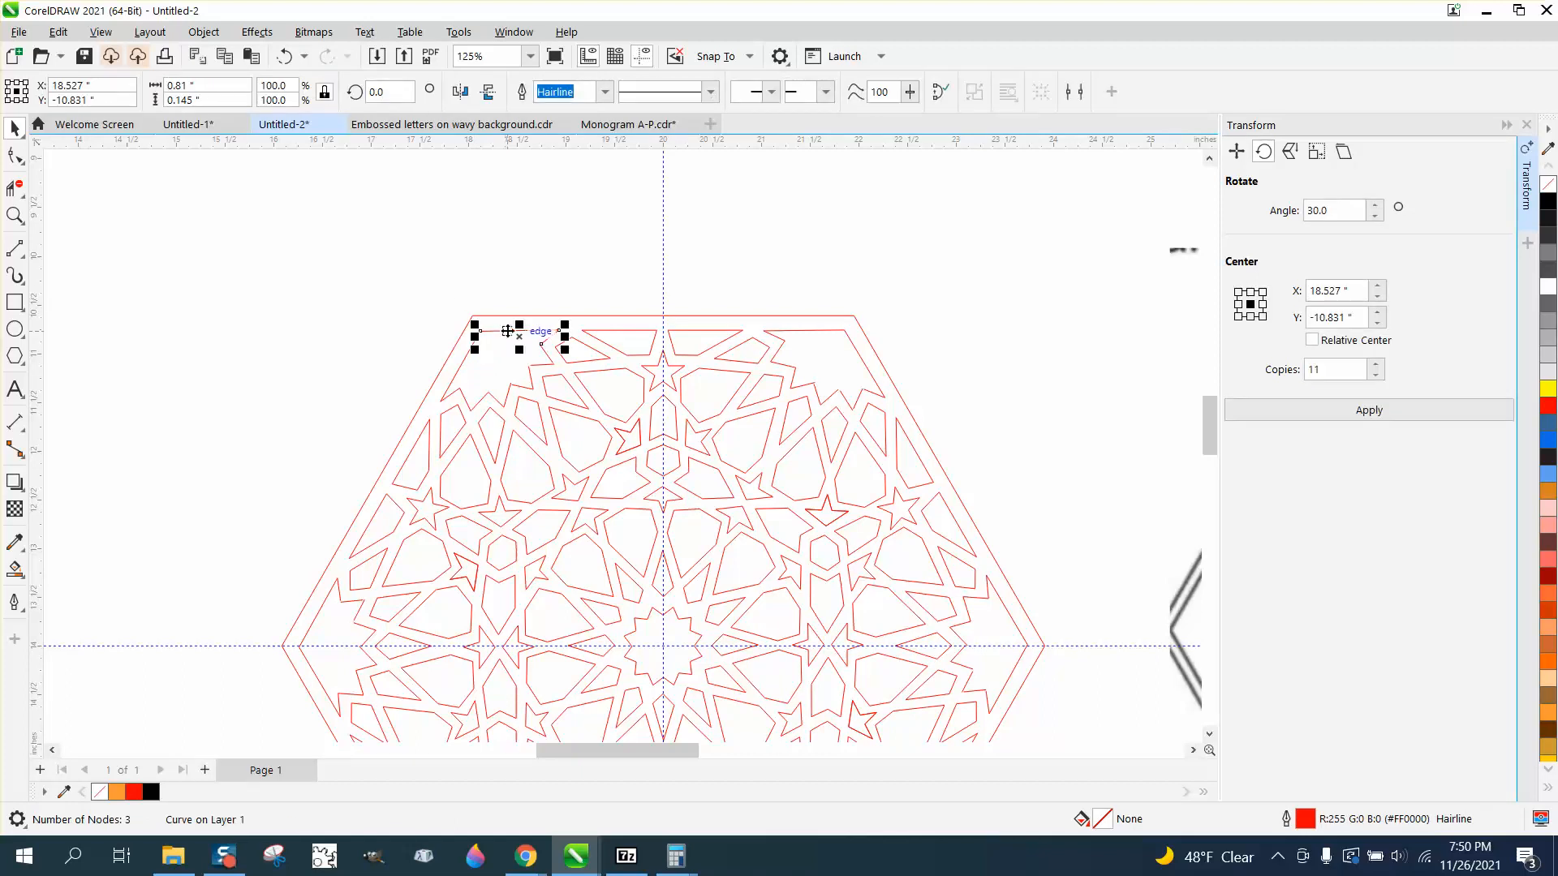
{"action": "key", "text": "Delete"}
{"action": "left_click", "coordinate": [543, 364]}
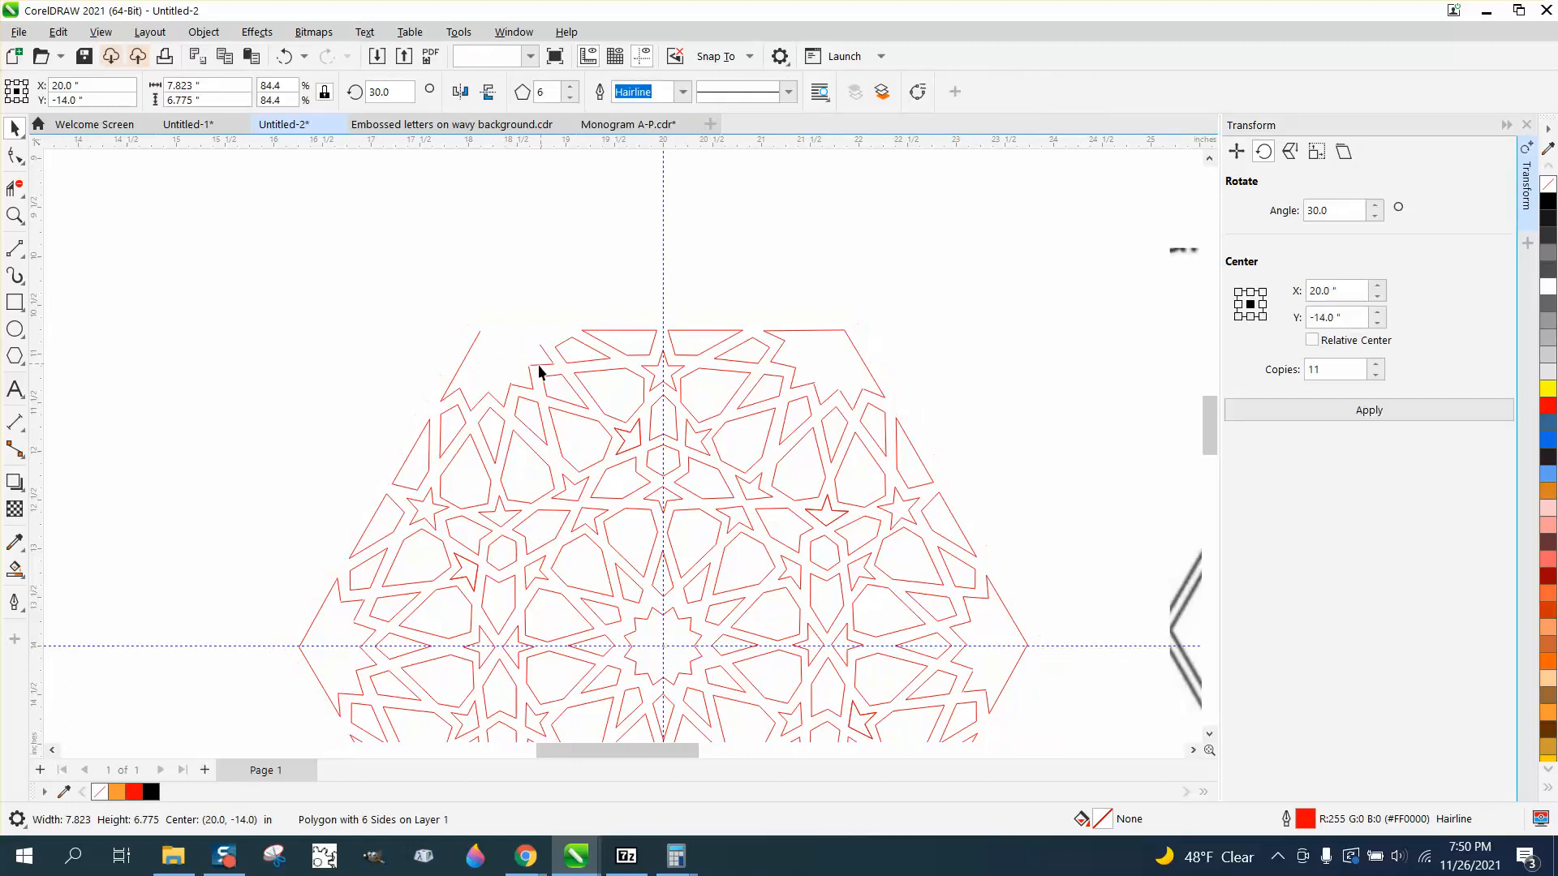
{"action": "key", "text": "Delete"}
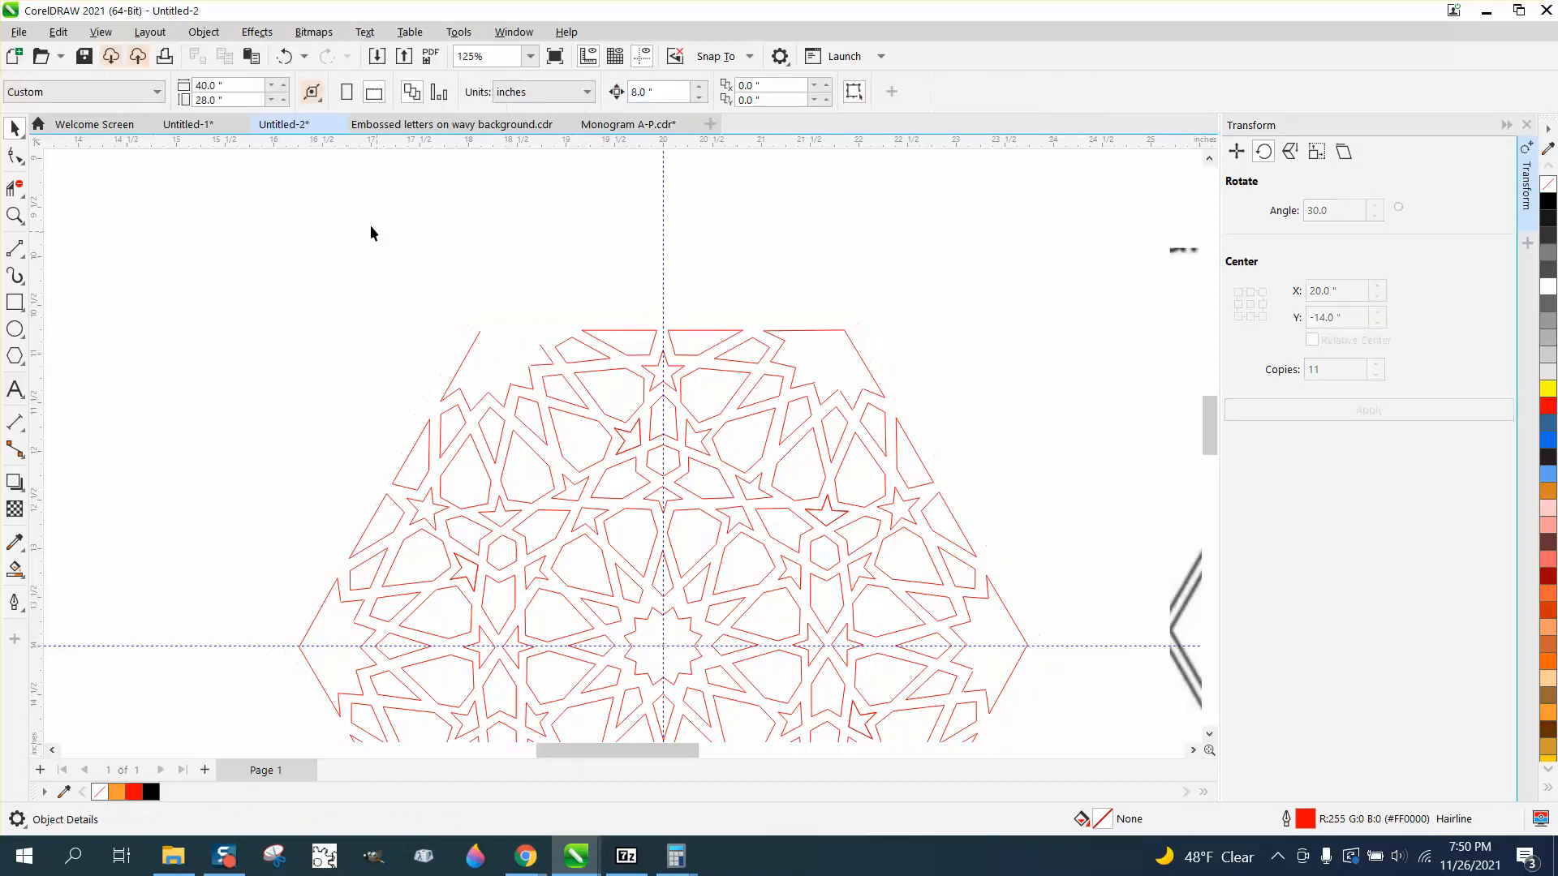
{"action": "left_click", "coordinate": [285, 56]}
{"action": "key", "text": "ctrl+z"}
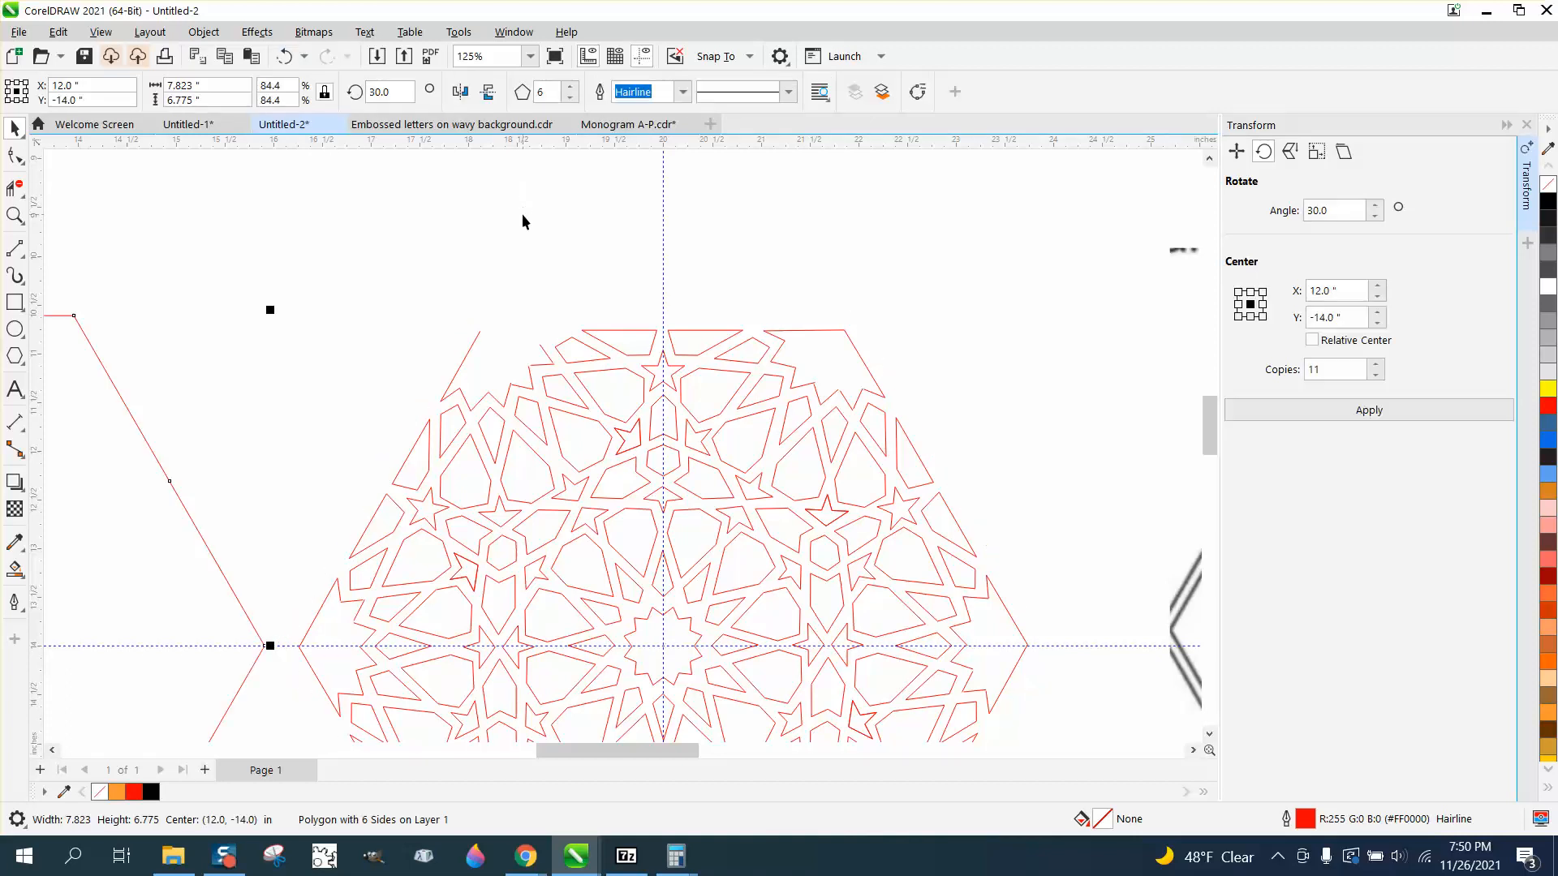
{"action": "key", "text": "ctrl+z"}
Delete the remaining curve pieces of the pattern's upper-left corner shape
{"action": "left_click", "coordinate": [476, 337]}
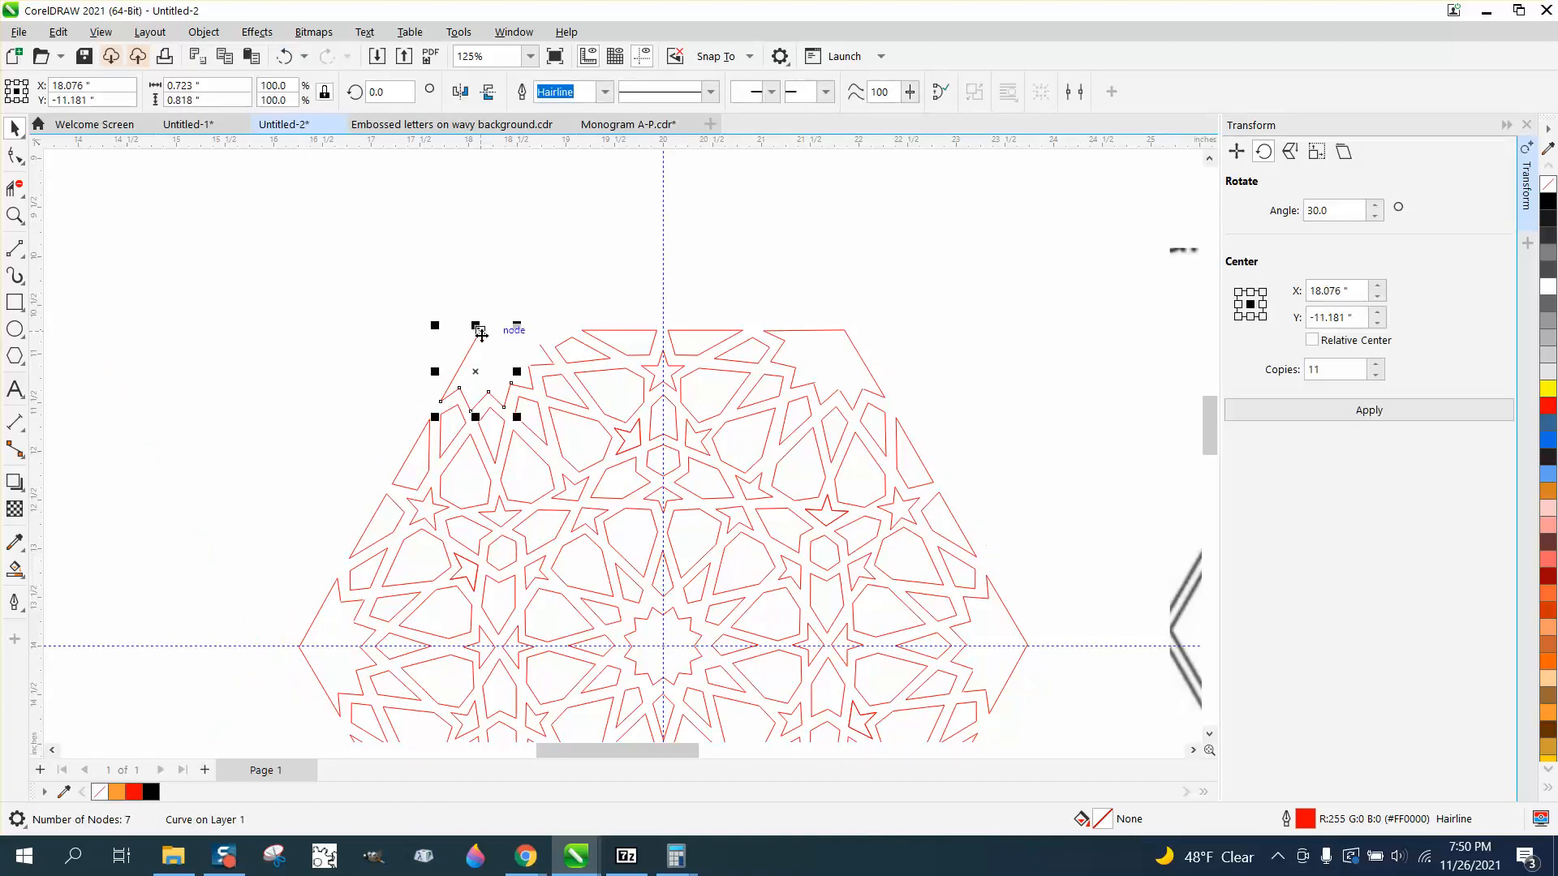
{"action": "key", "text": "Delete"}
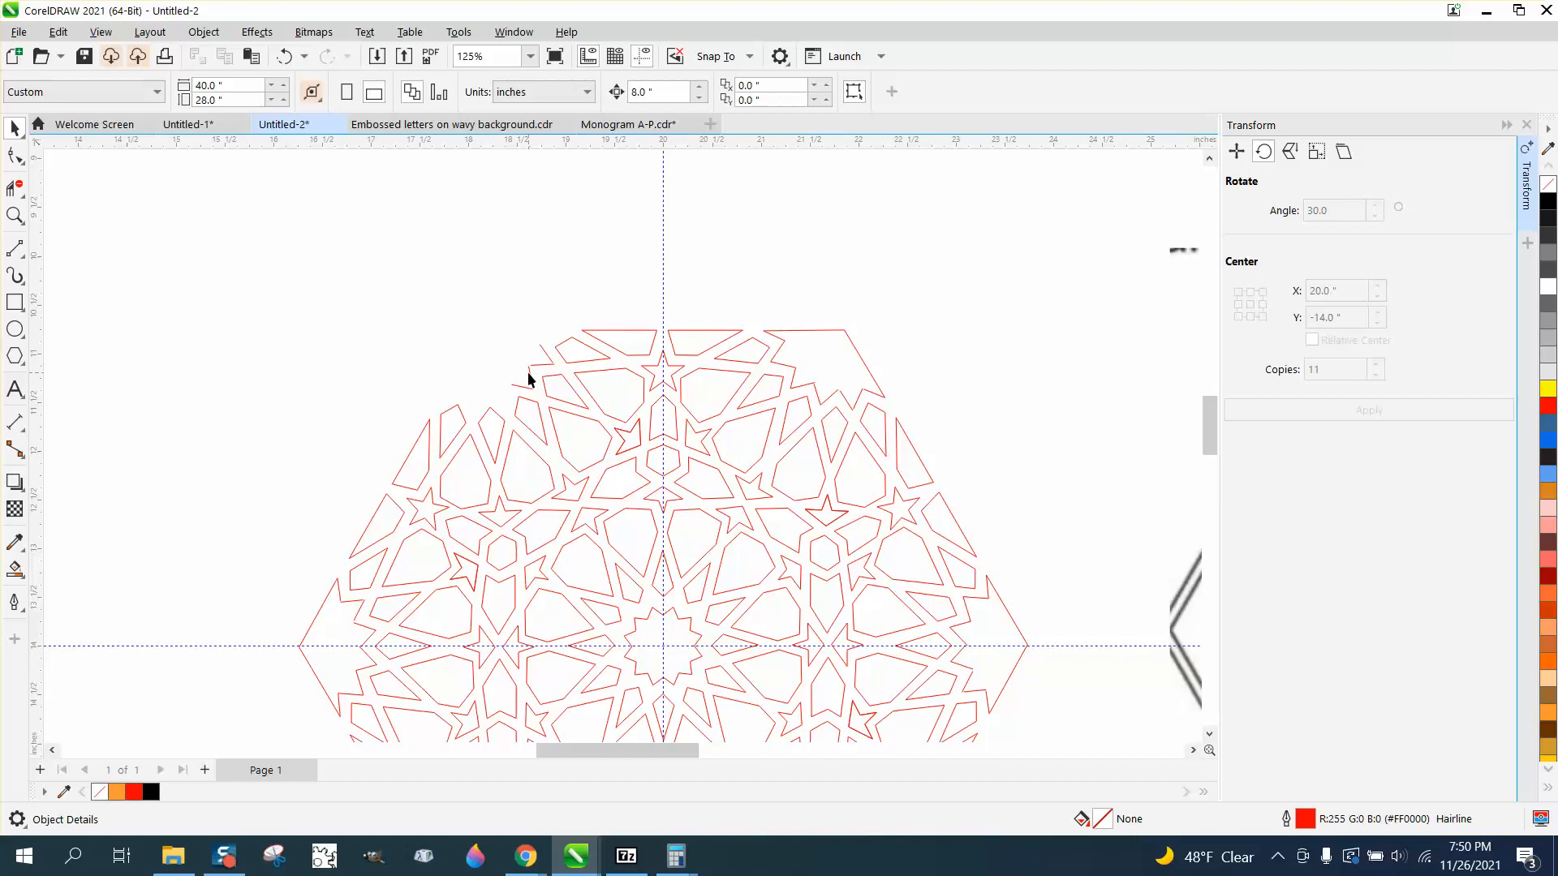
{"action": "left_click", "coordinate": [528, 378]}
{"action": "key", "text": "Delete"}
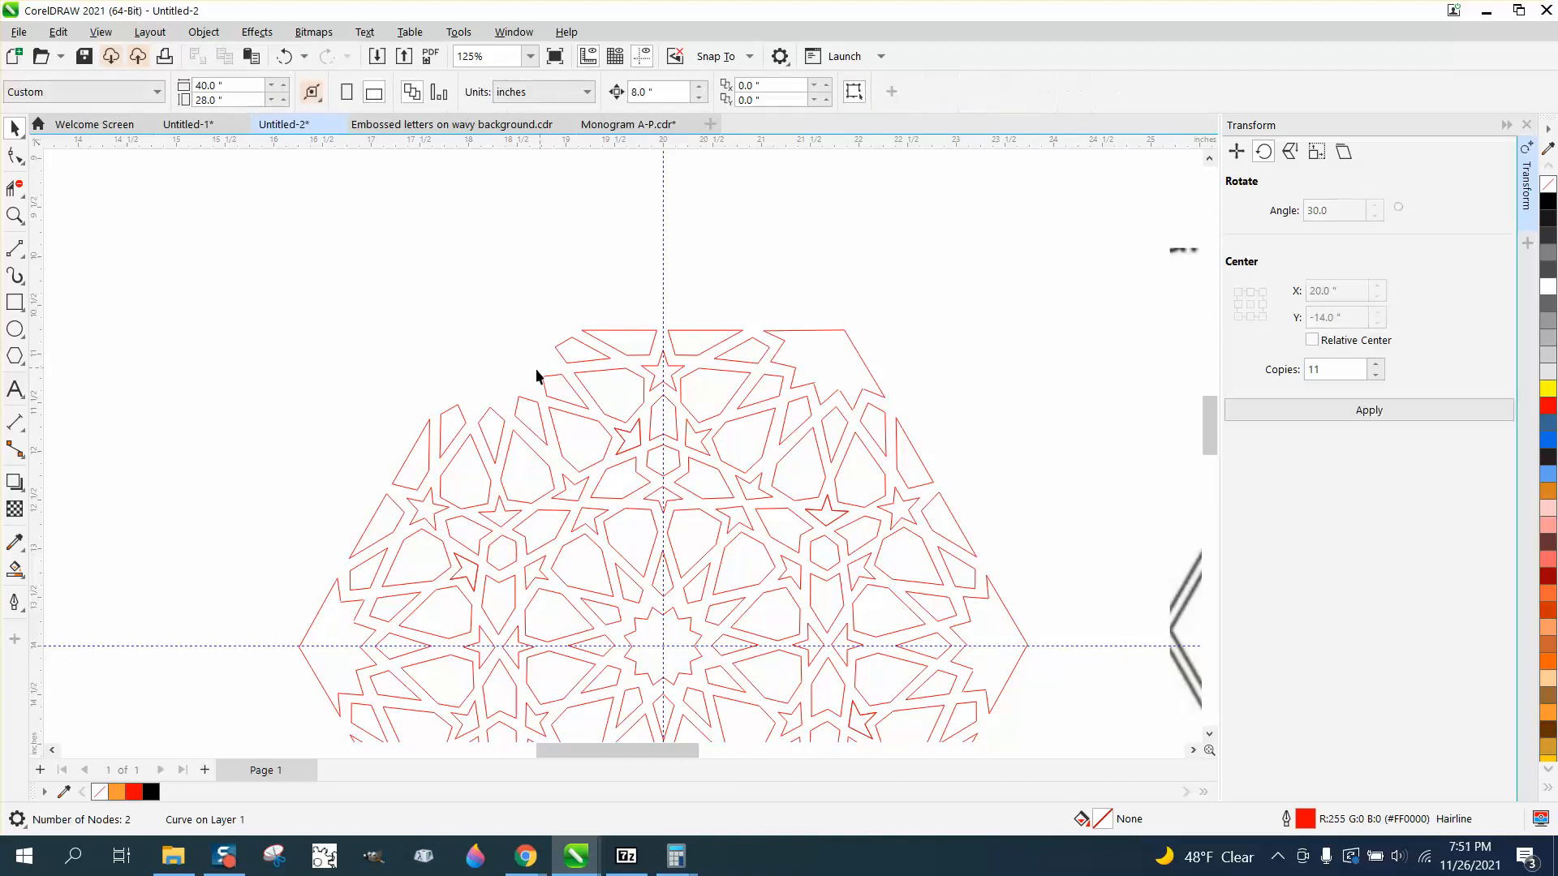
Remove the segments of the open shape at the pattern's left corner with Virtual Segment Delete
{"action": "scroll", "coordinate": [463, 342], "scroll_direction": "down", "scroll_amount": 1}
{"action": "scroll", "coordinate": [587, 354], "scroll_direction": "down", "scroll_amount": 2}
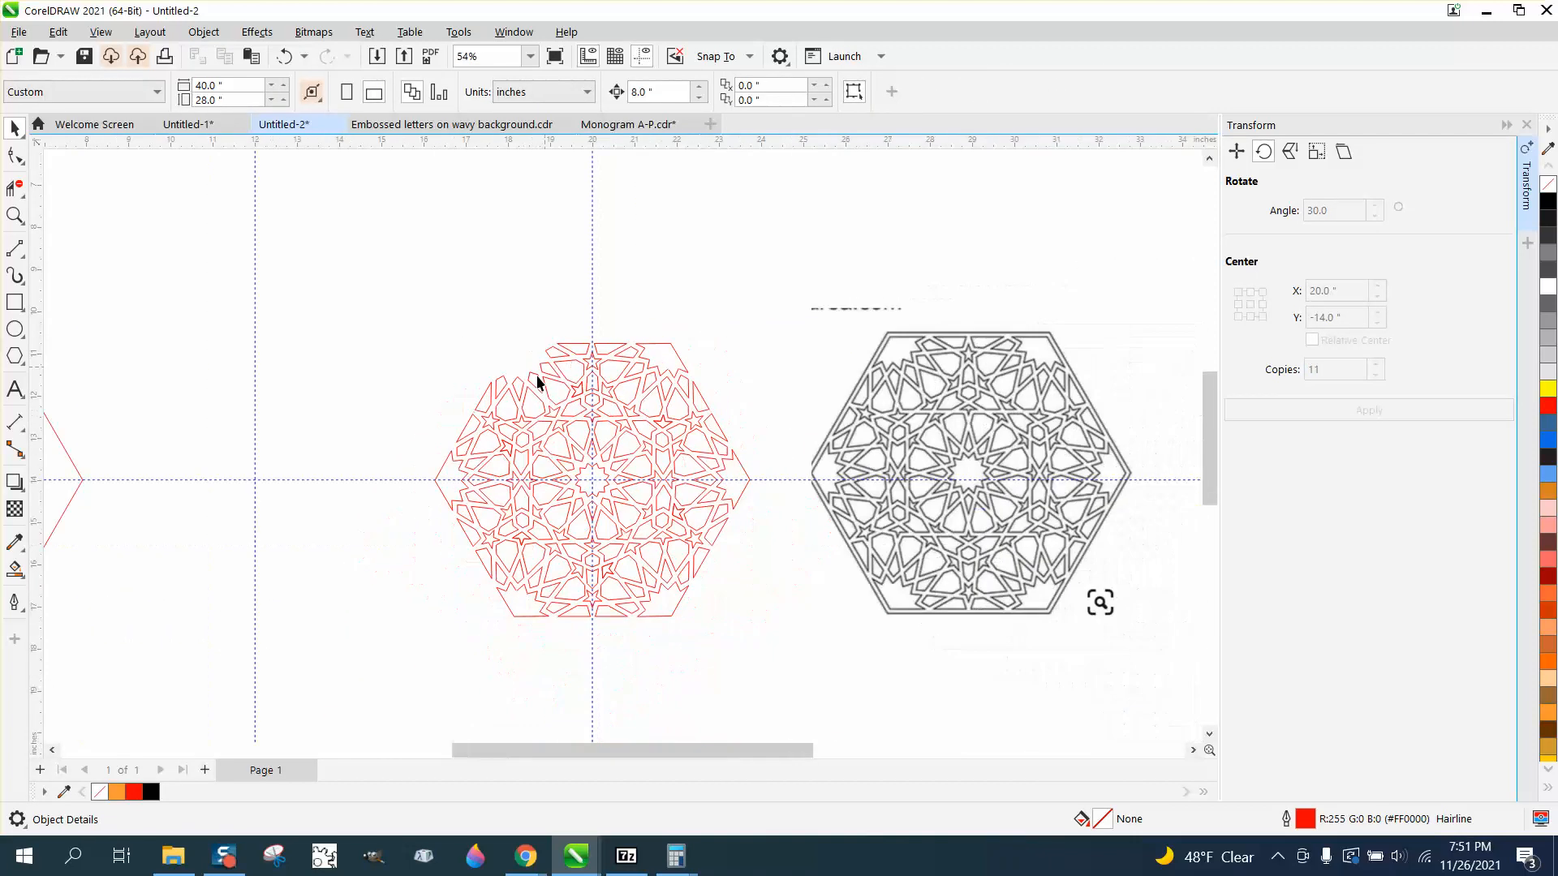
{"action": "left_click", "coordinate": [15, 215]}
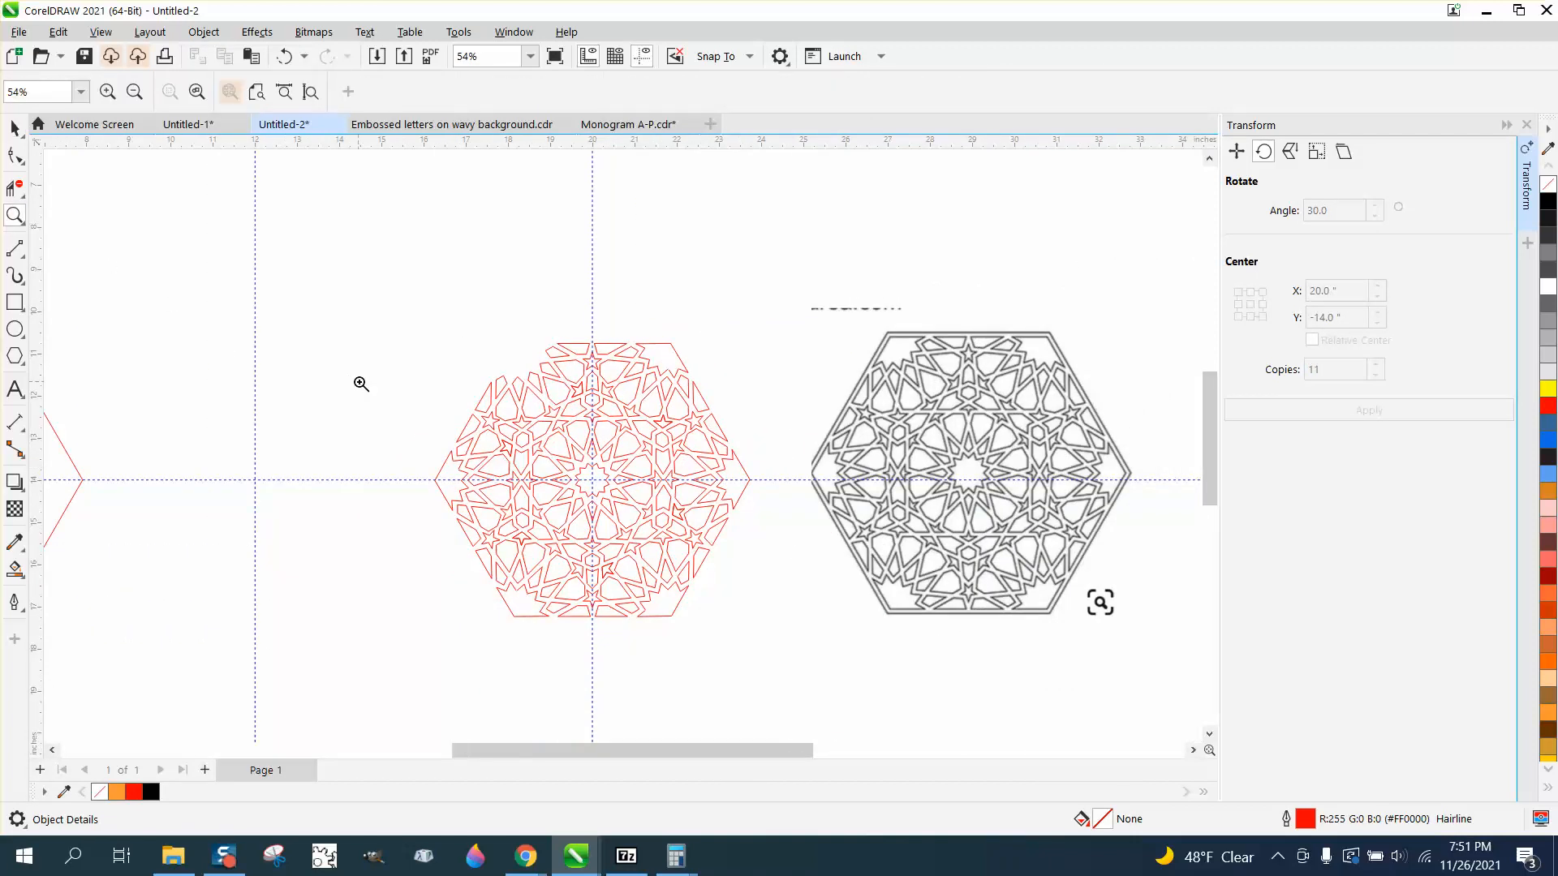
{"action": "left_click_drag", "start_coordinate": [374, 405], "coordinate": [568, 532]}
{"action": "left_click", "coordinate": [14, 189]}
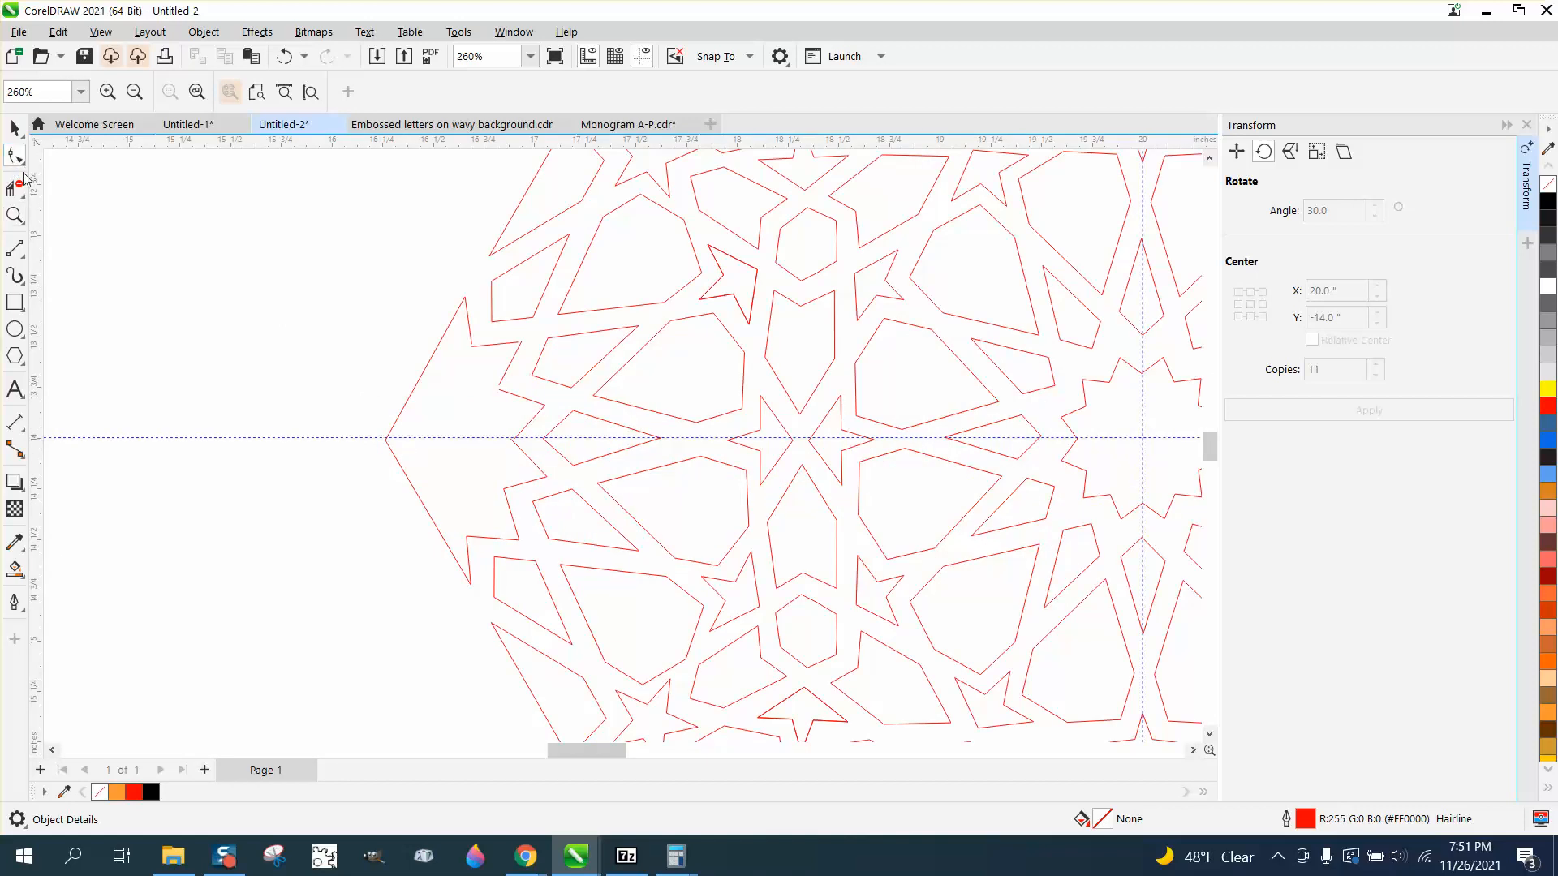
{"action": "left_click_drag", "start_coordinate": [425, 386], "coordinate": [425, 388]}
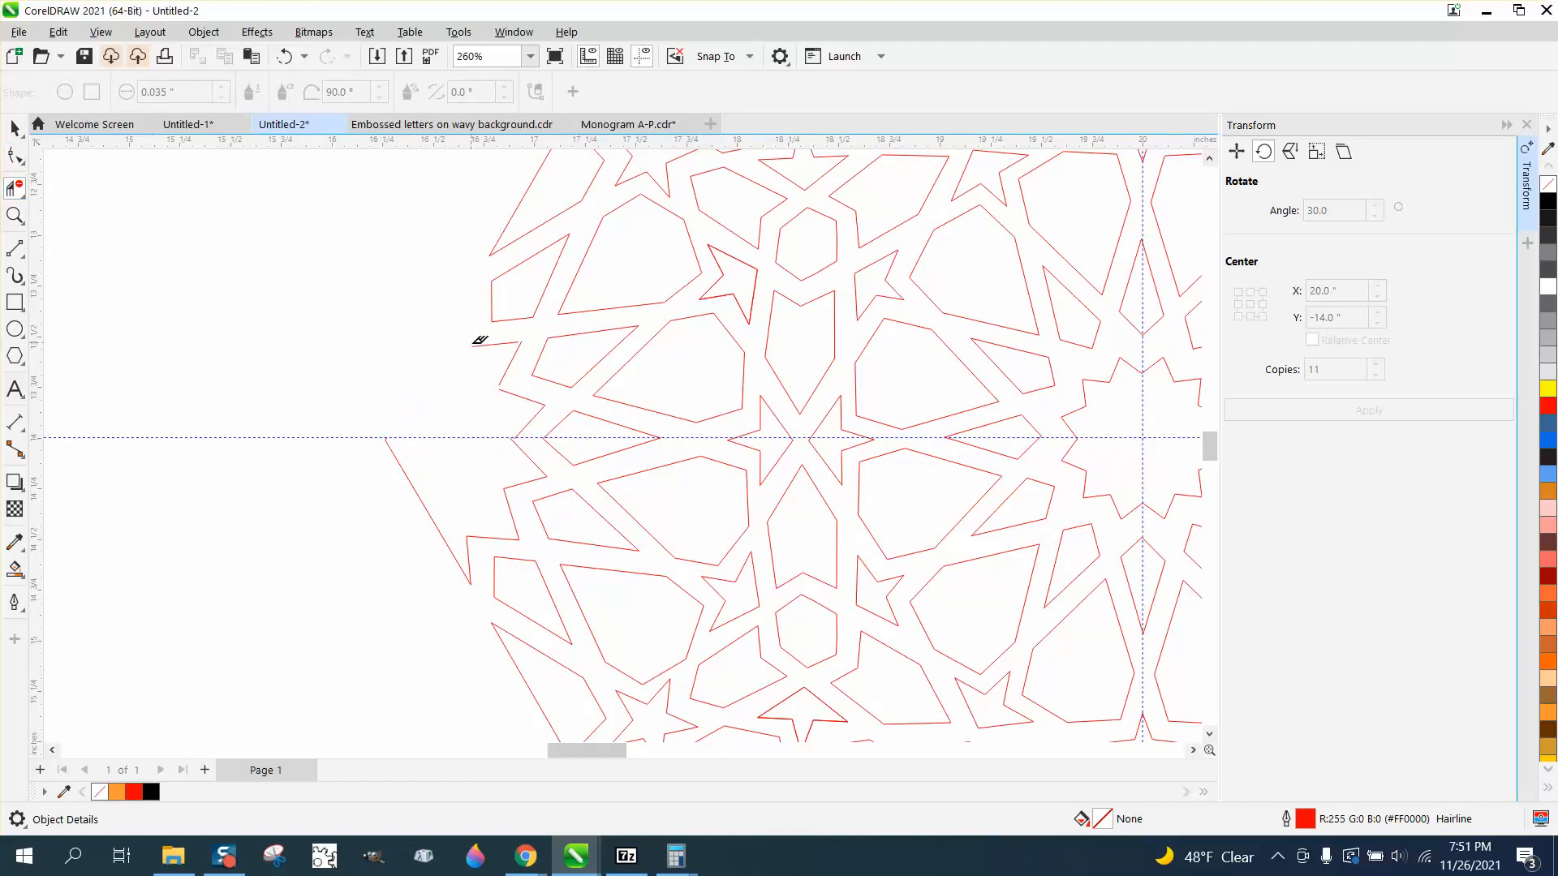
{"action": "left_click_drag", "start_coordinate": [517, 377], "coordinate": [523, 400]}
{"action": "left_click_drag", "start_coordinate": [374, 476], "coordinate": [375, 477]}
Remove the open corner shapes at the pattern's right, lower-right and lower-left corners with Virtual Segment Delete
{"action": "scroll", "coordinate": [480, 459], "scroll_direction": "down", "scroll_amount": 5}
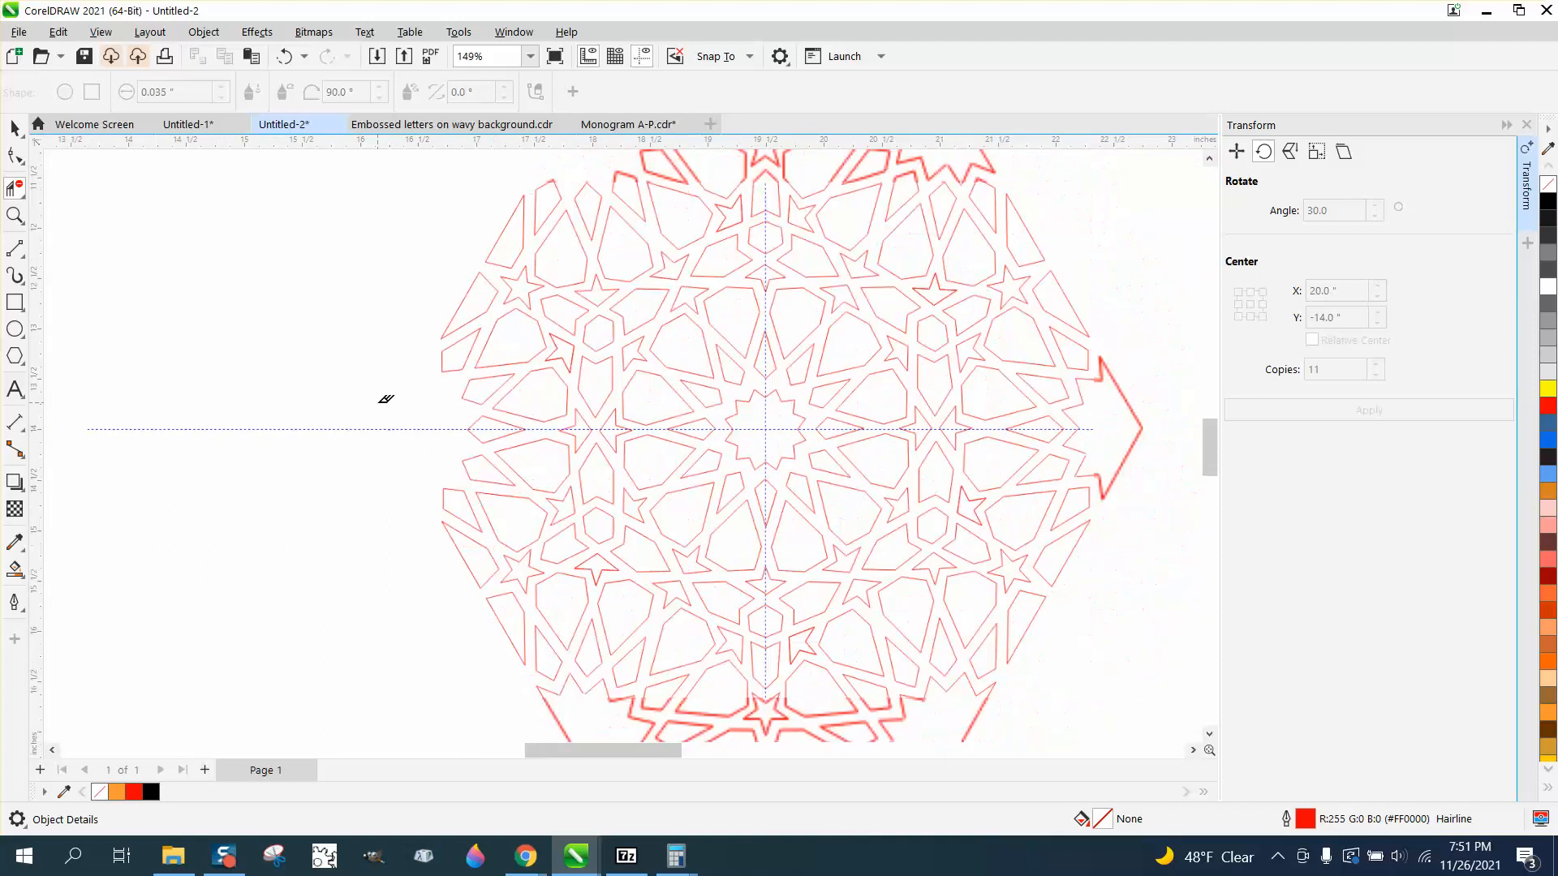
{"action": "left_click_drag", "start_coordinate": [1032, 413], "coordinate": [1028, 456]}
{"action": "left_click", "coordinate": [986, 424]}
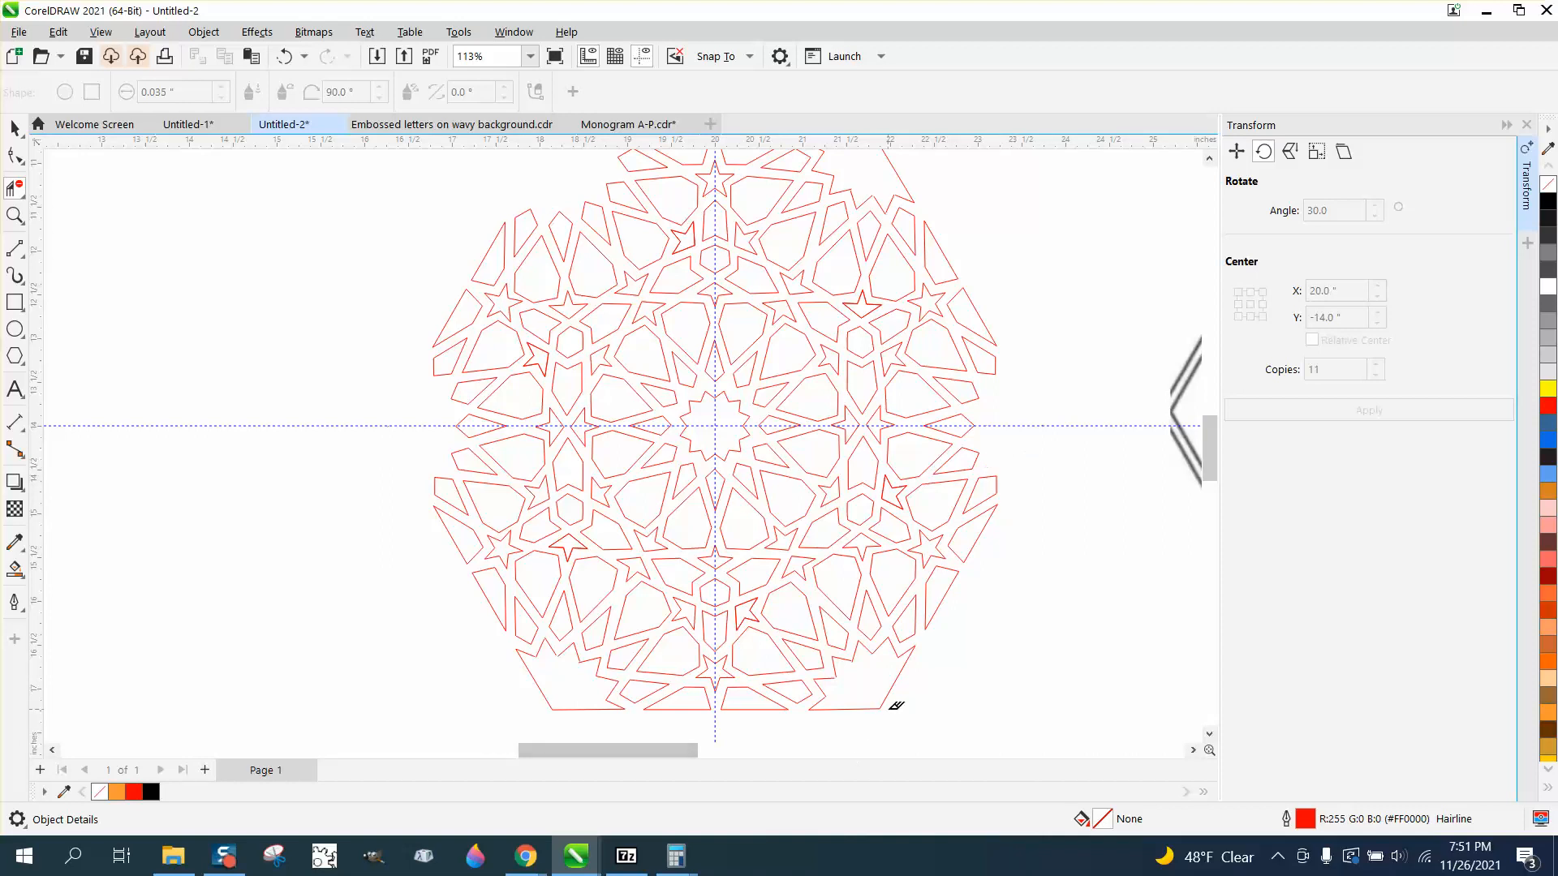
{"action": "left_click", "coordinate": [892, 686]}
{"action": "left_click", "coordinate": [848, 708]}
{"action": "left_click", "coordinate": [572, 708]}
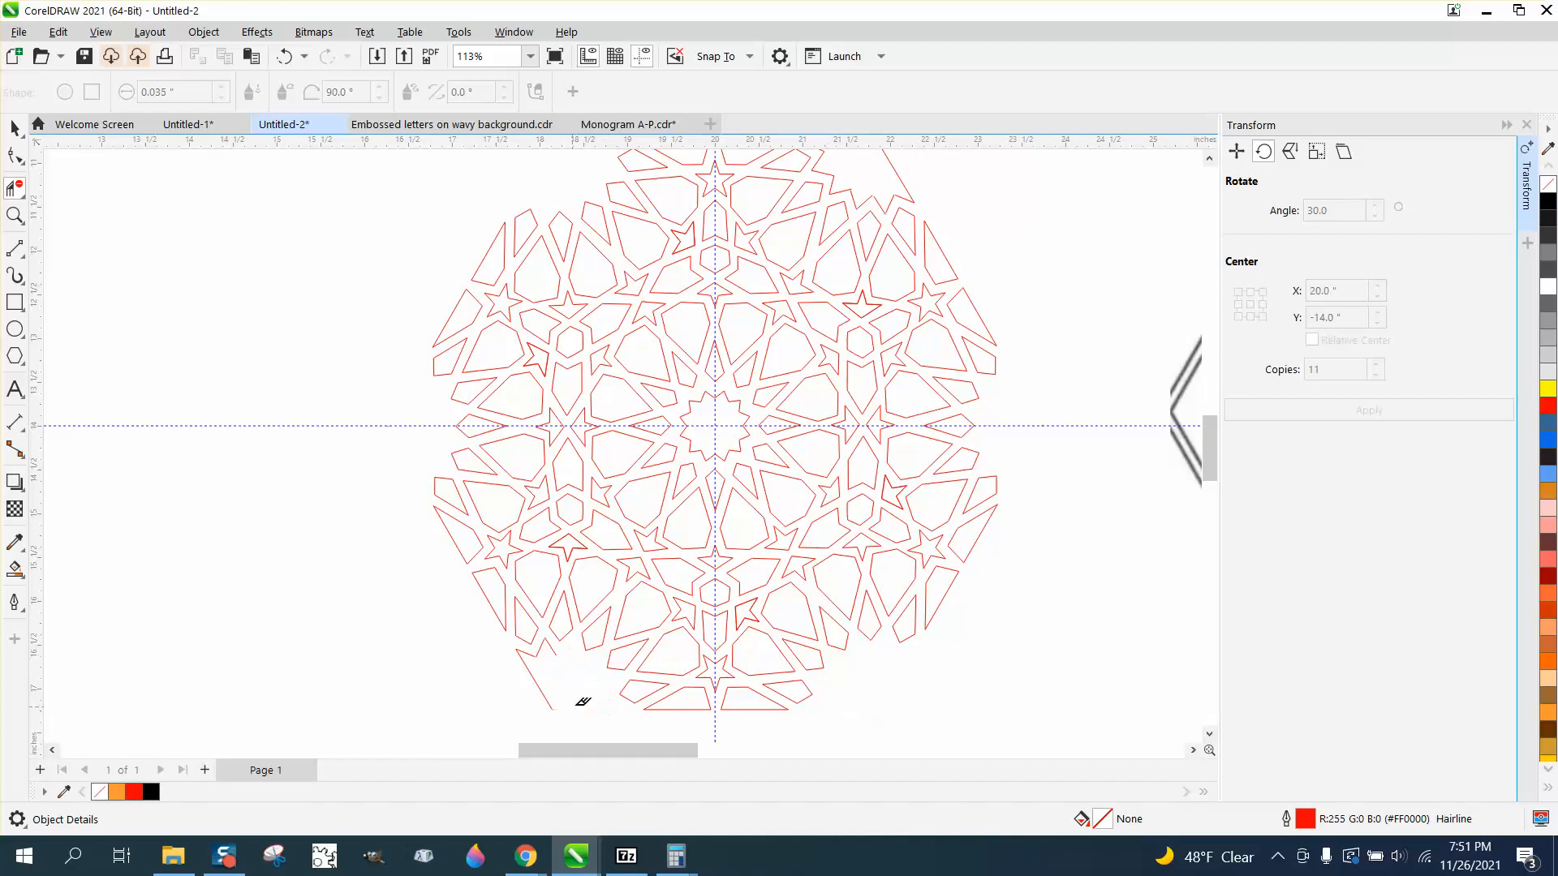
{"action": "left_click", "coordinate": [533, 661]}
{"action": "scroll", "coordinate": [998, 276], "scroll_direction": "down", "scroll_amount": 2}
{"action": "key", "text": "space"}
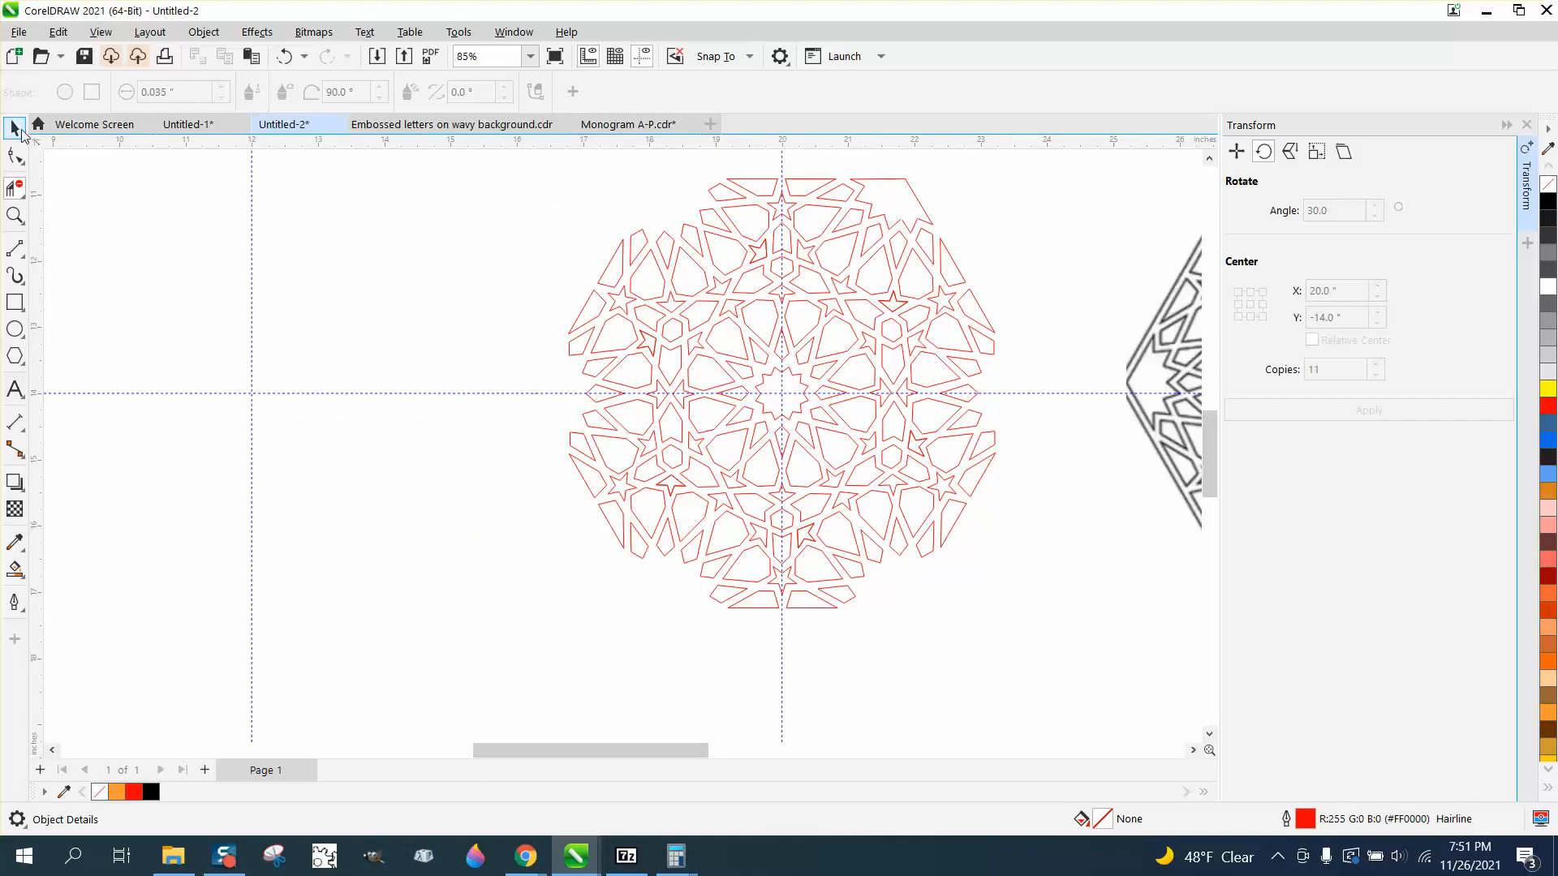
Close the gaps around the pattern's upper-right corner shape by moving the loose end nodes of its open curves onto the neighbouring curve ends
{"action": "left_click", "coordinate": [15, 215]}
{"action": "left_click", "coordinate": [73, 215]}
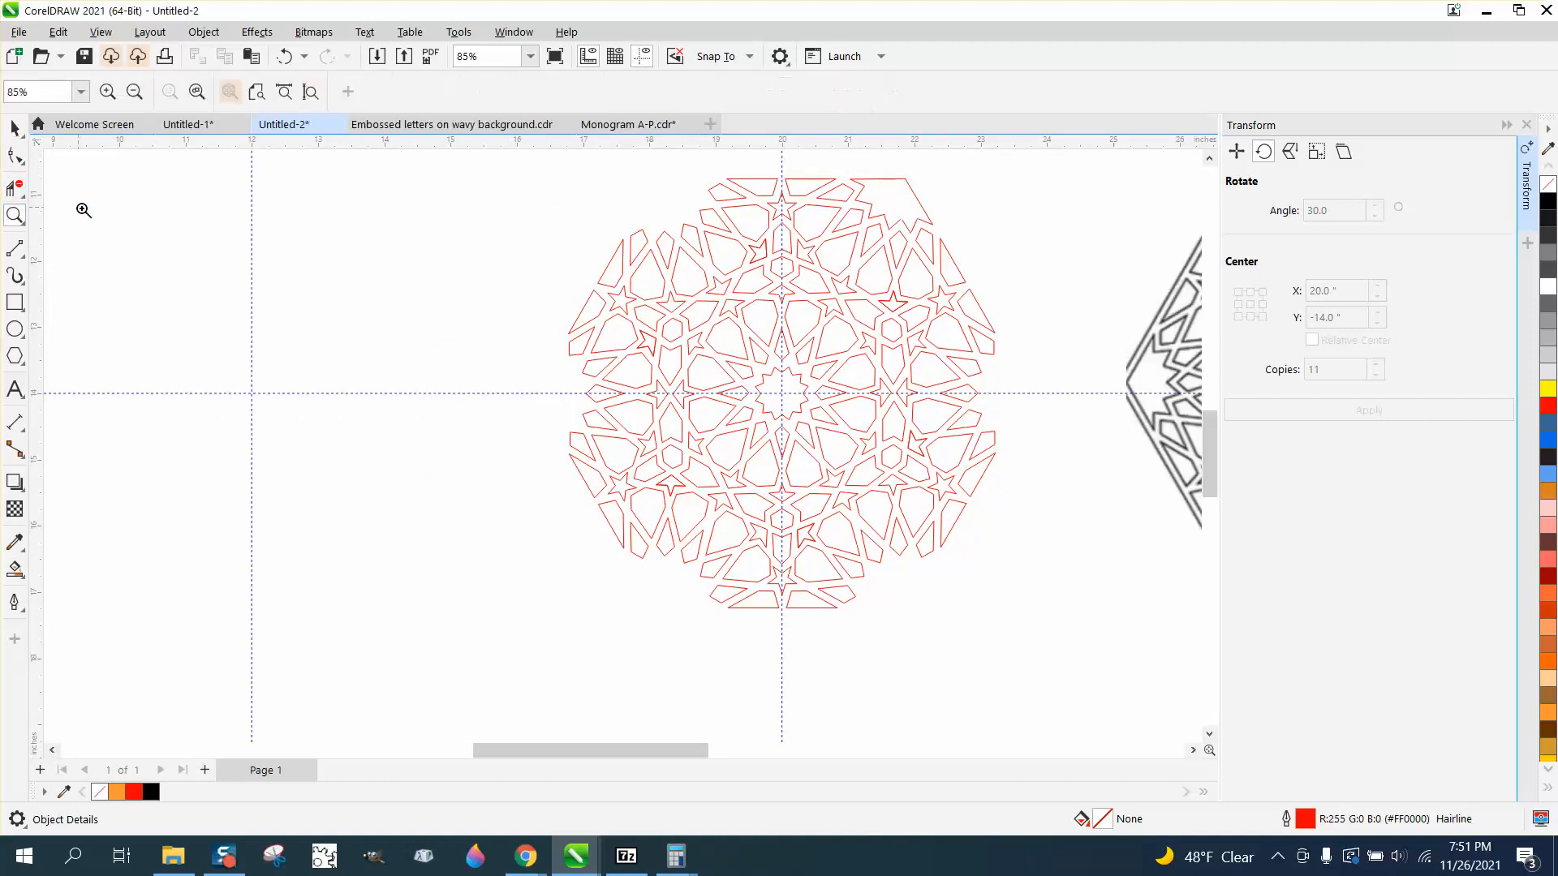
{"action": "left_click_drag", "start_coordinate": [845, 169], "coordinate": [988, 331]}
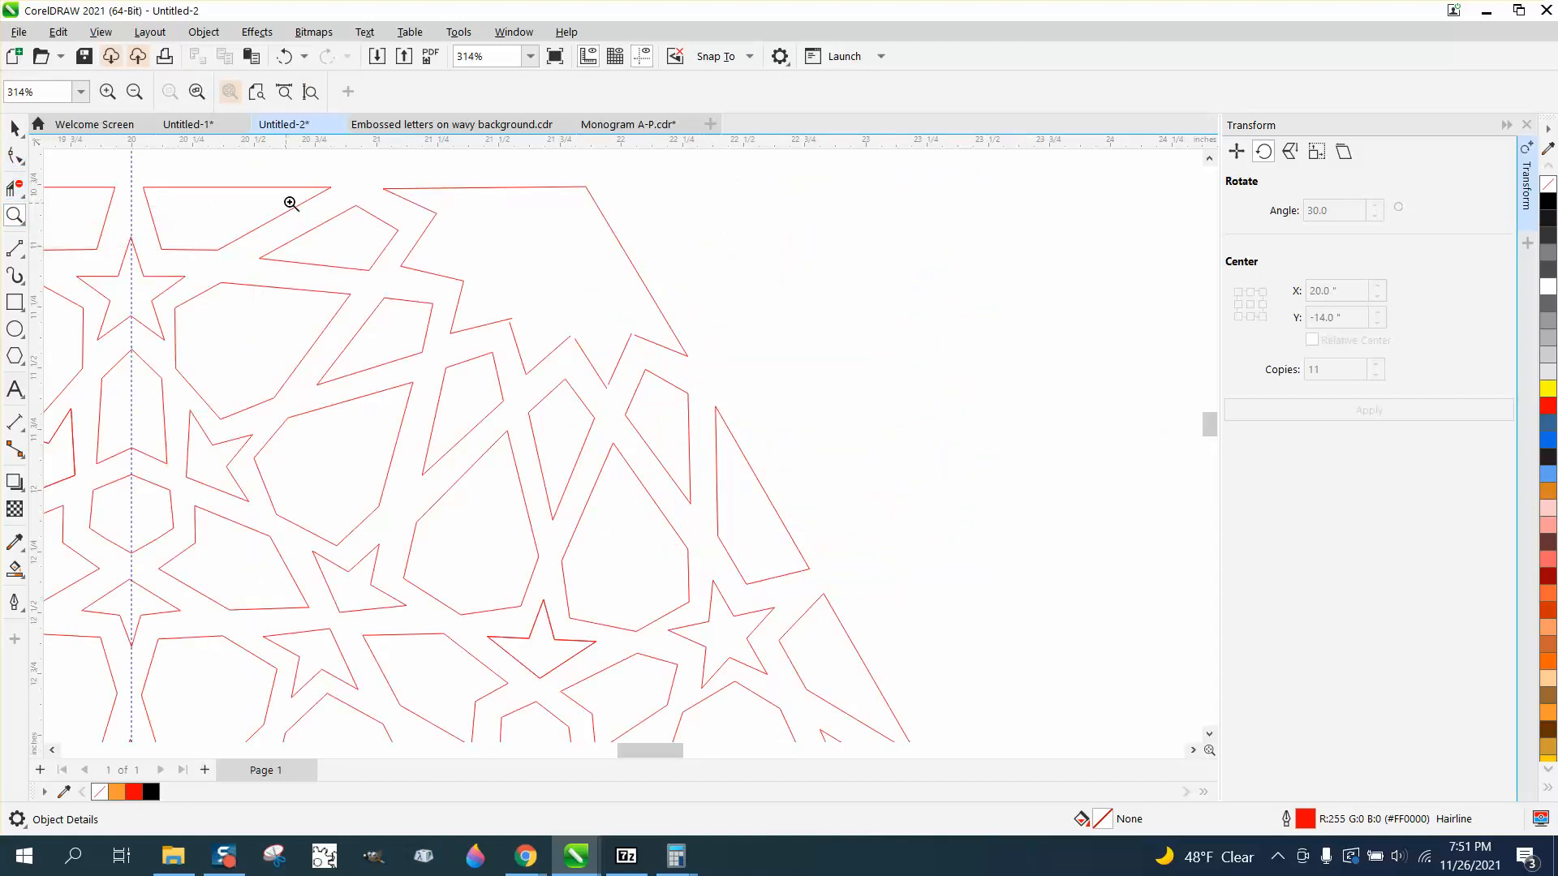
{"action": "left_click_drag", "start_coordinate": [334, 189], "coordinate": [788, 440]}
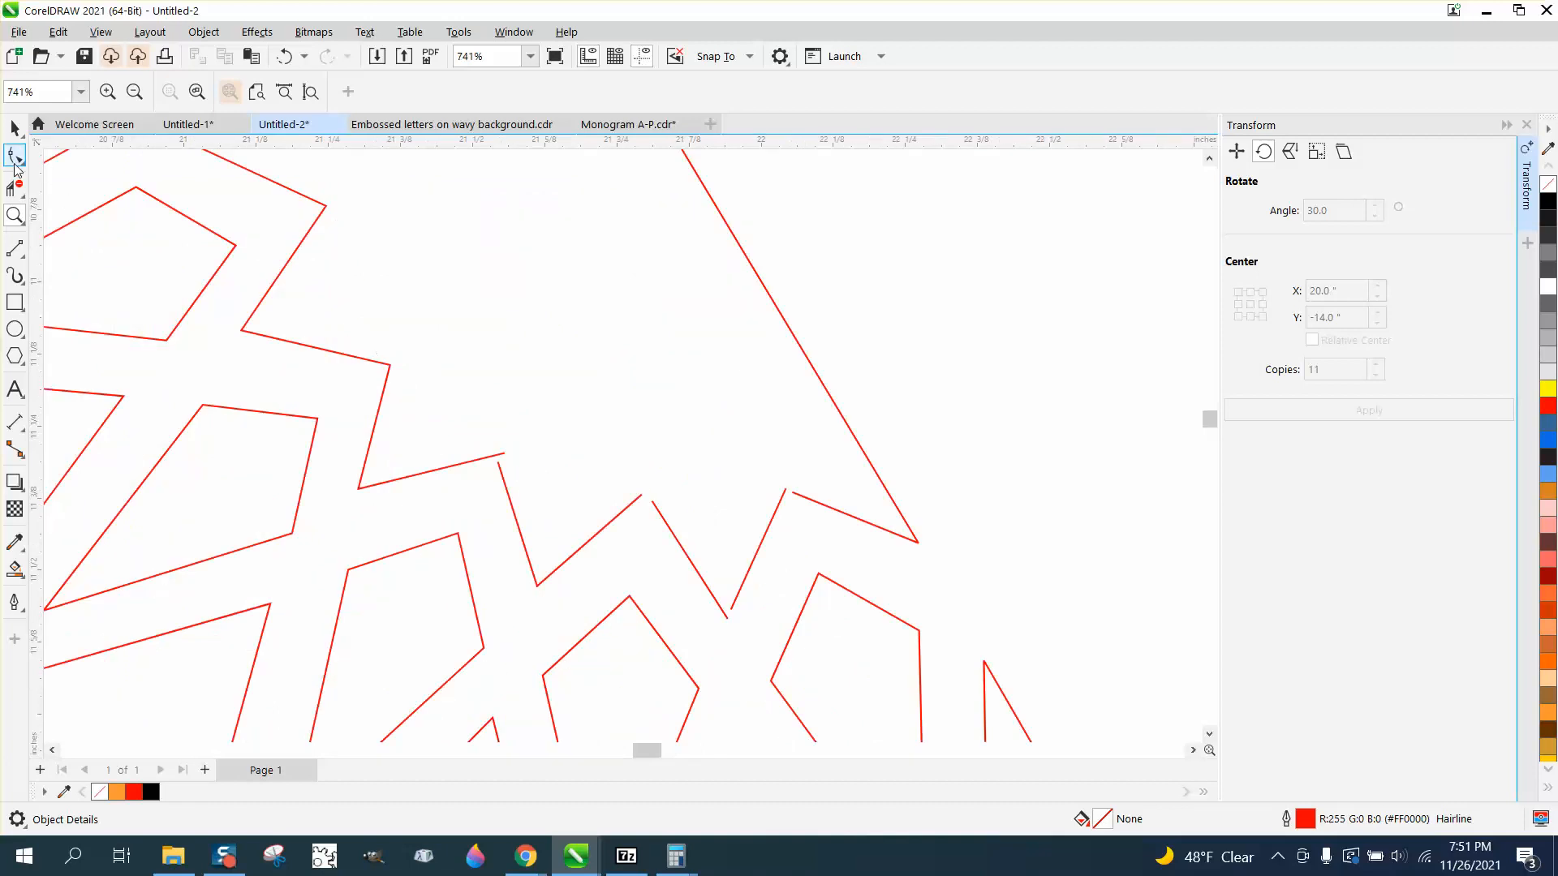
{"action": "left_click", "coordinate": [15, 155]}
{"action": "left_click", "coordinate": [500, 472]}
{"action": "left_click_drag", "start_coordinate": [501, 472], "coordinate": [504, 463]}
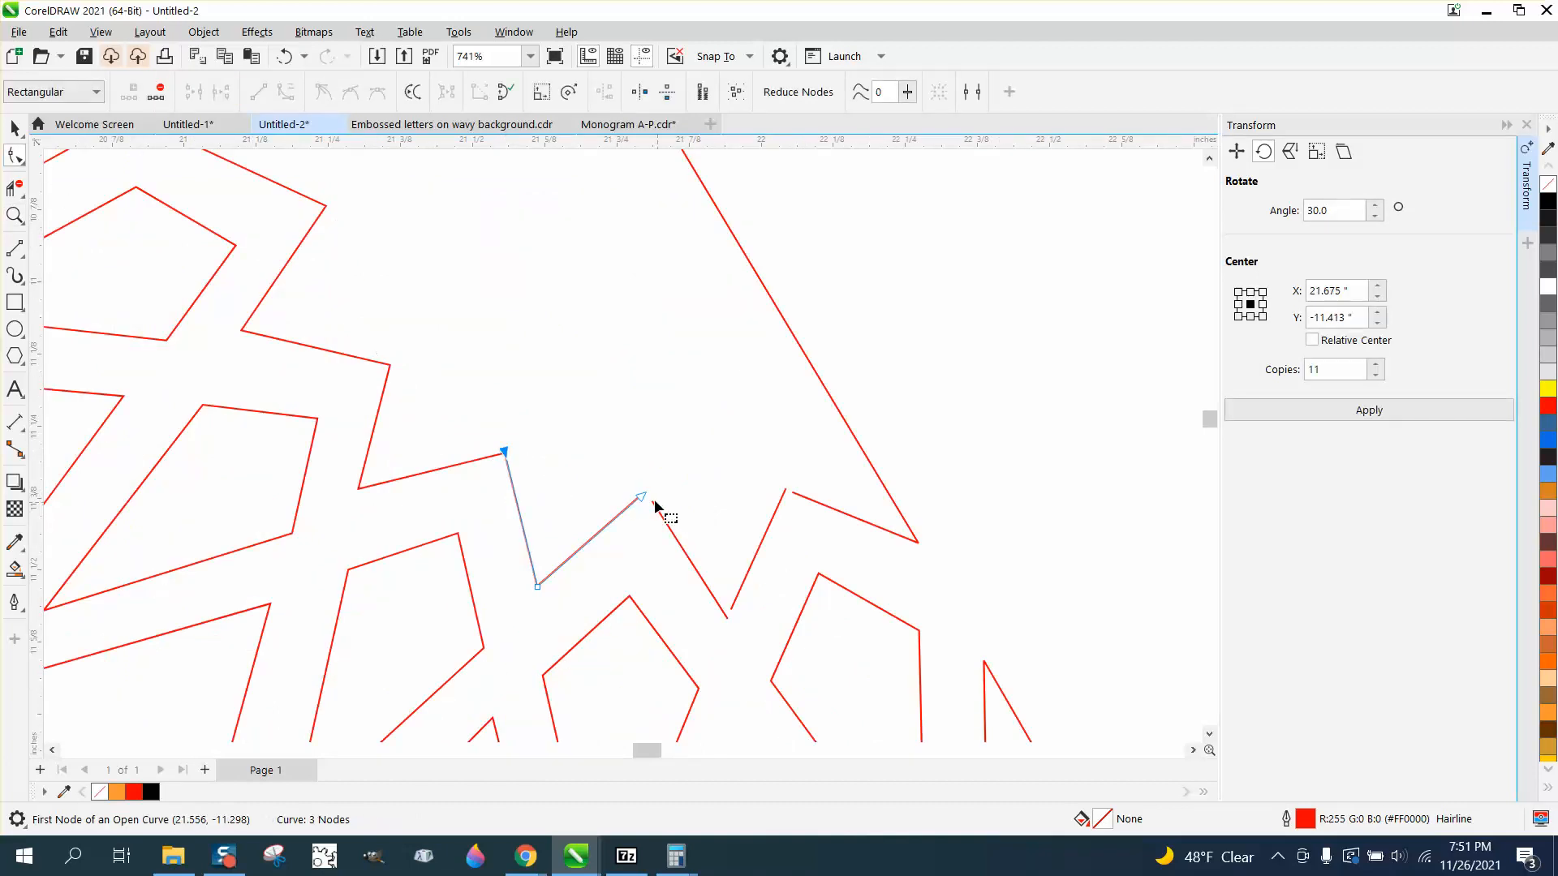
{"action": "left_click_drag", "start_coordinate": [641, 496], "coordinate": [651, 504]}
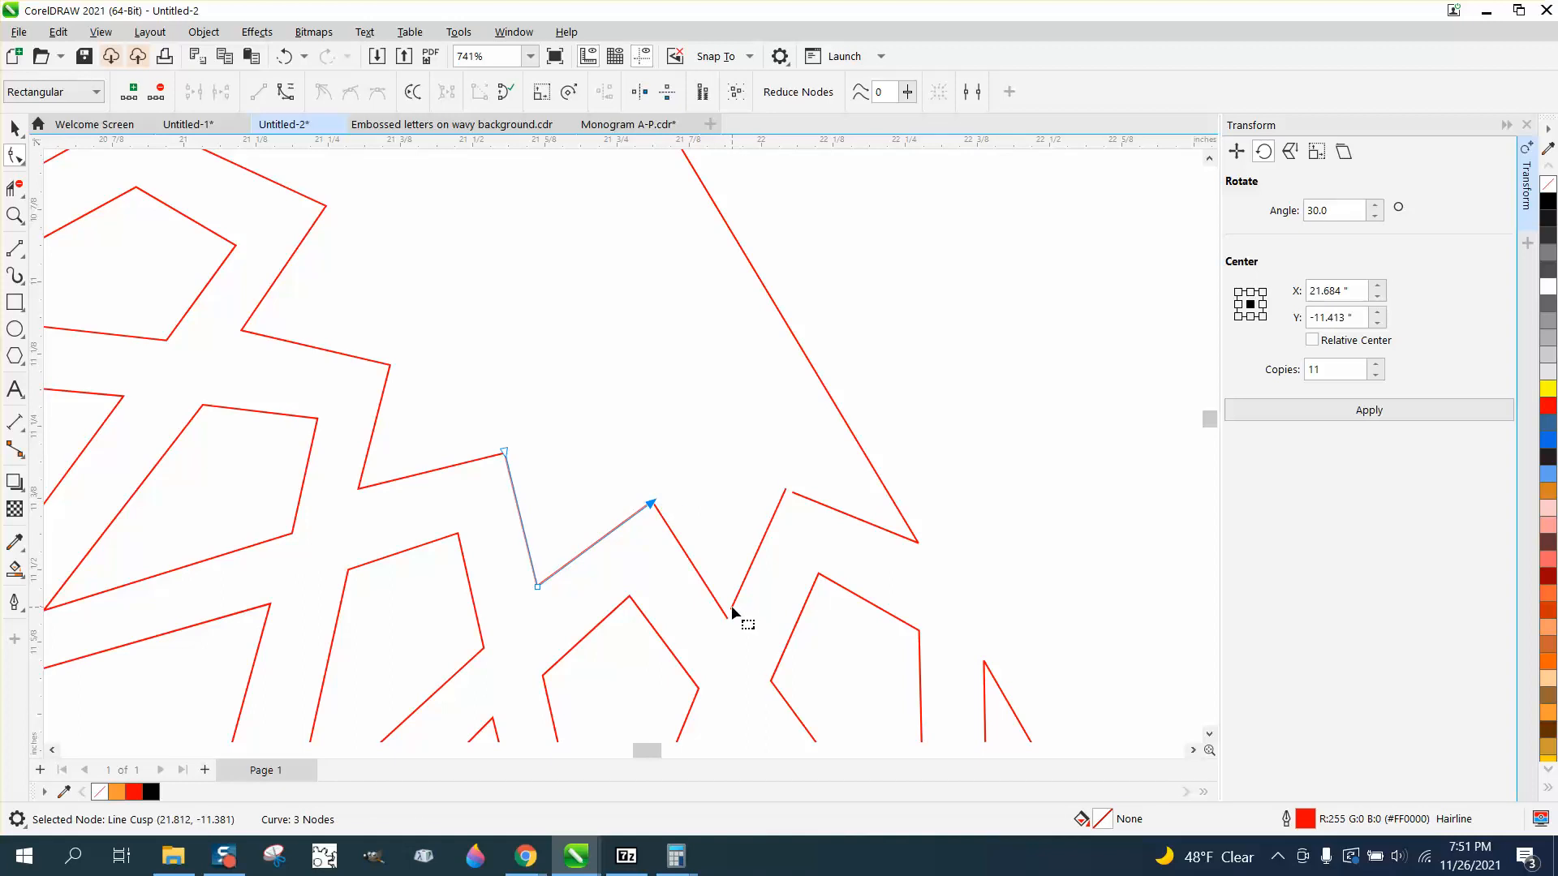
{"action": "left_click", "coordinate": [733, 614]}
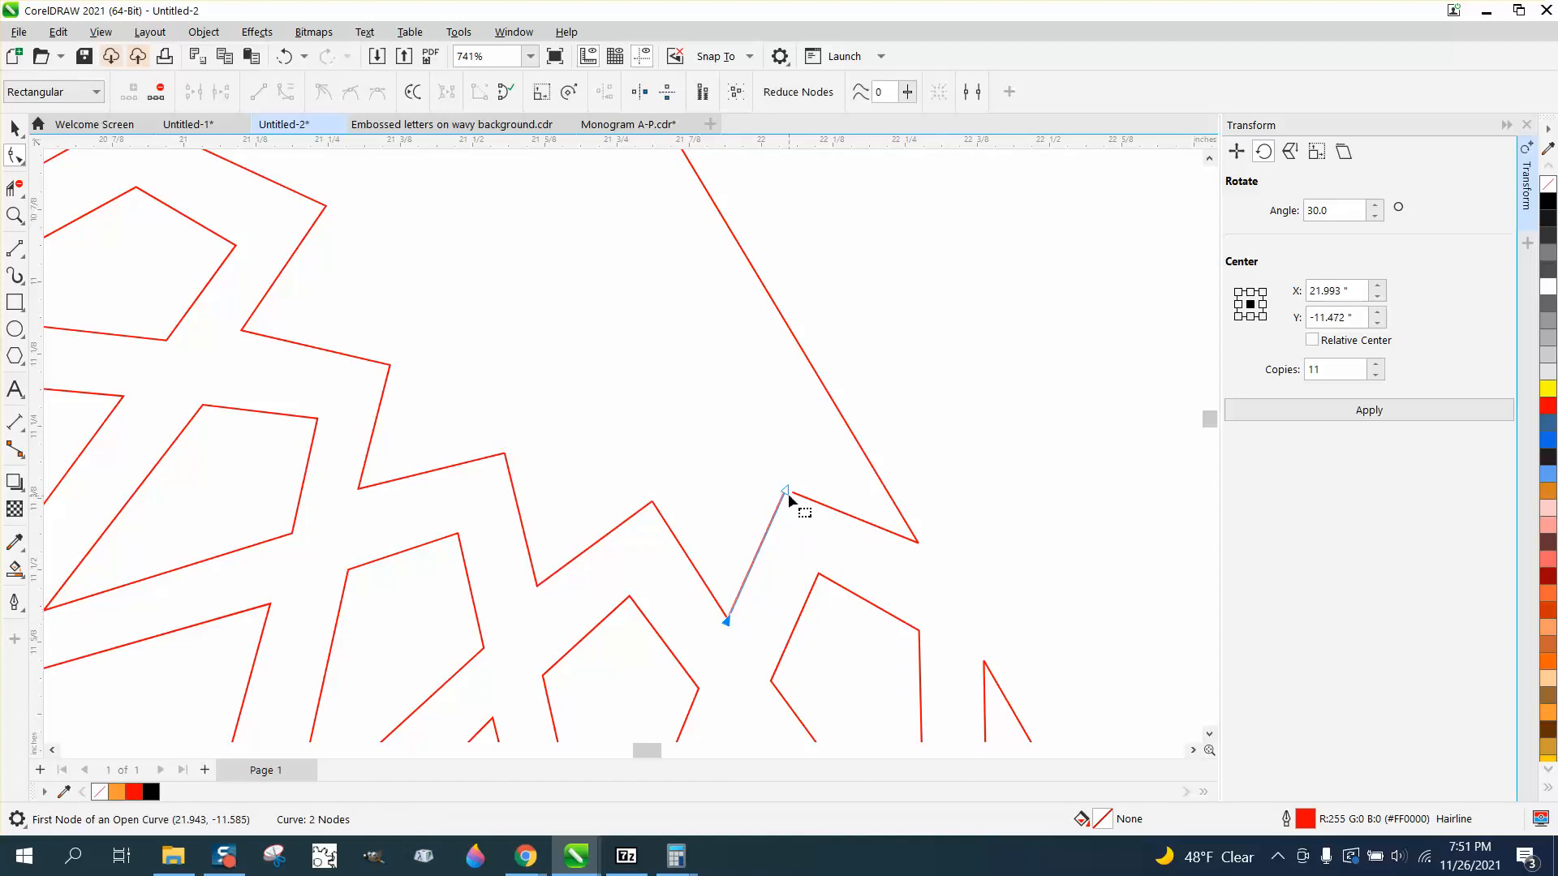
{"action": "left_click_drag", "start_coordinate": [787, 493], "coordinate": [800, 504]}
{"action": "scroll", "coordinate": [561, 466], "scroll_direction": "down", "scroll_amount": 3}
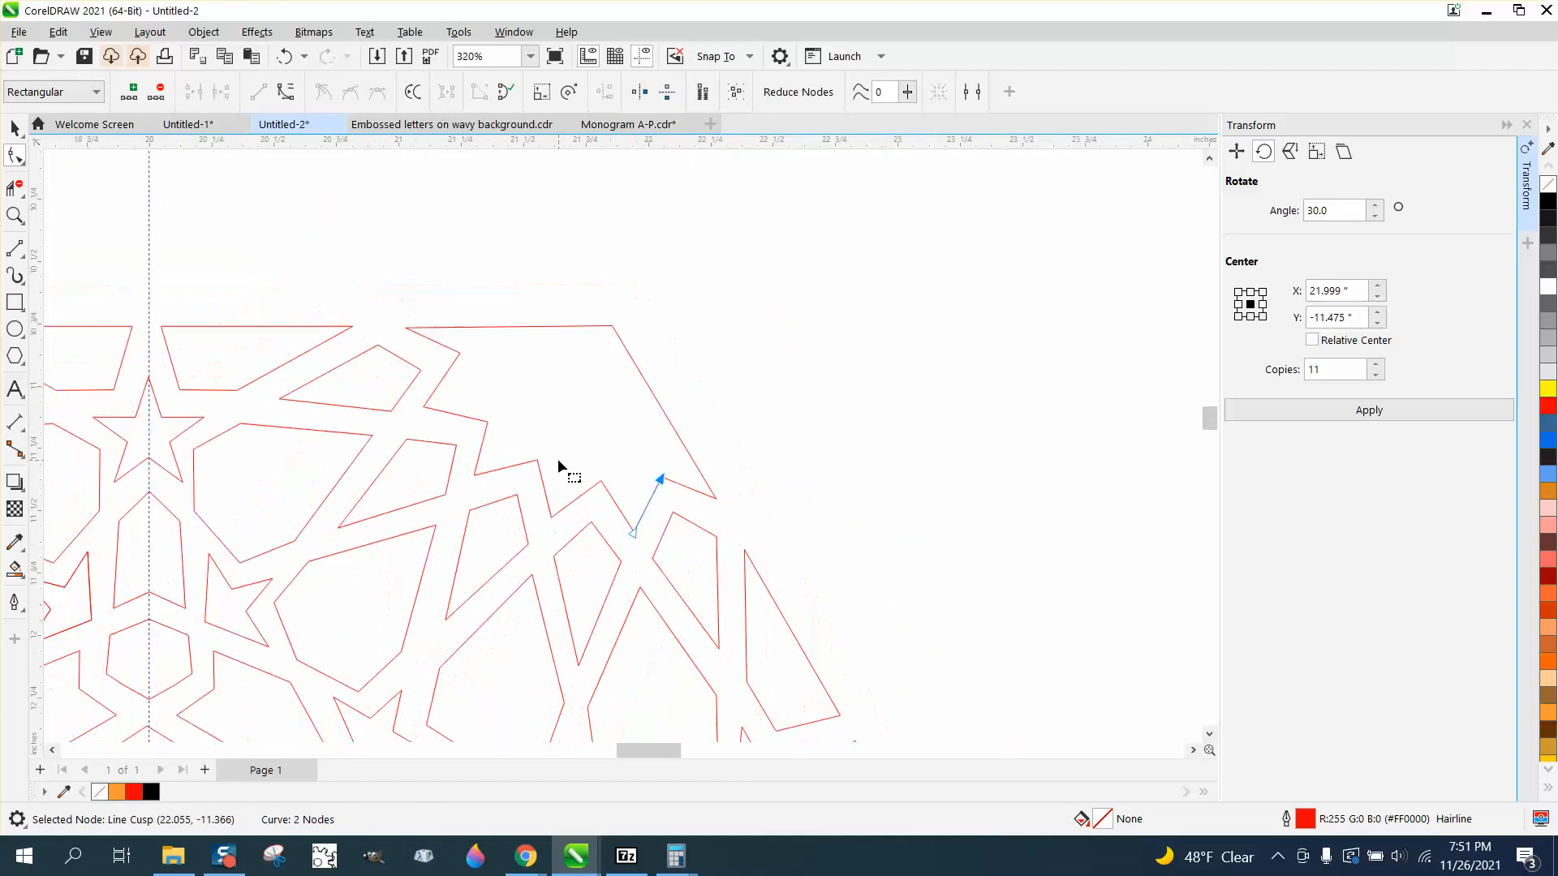
{"action": "scroll", "coordinate": [557, 460], "scroll_direction": "down", "scroll_amount": 1}
{"action": "left_click", "coordinate": [15, 301]}
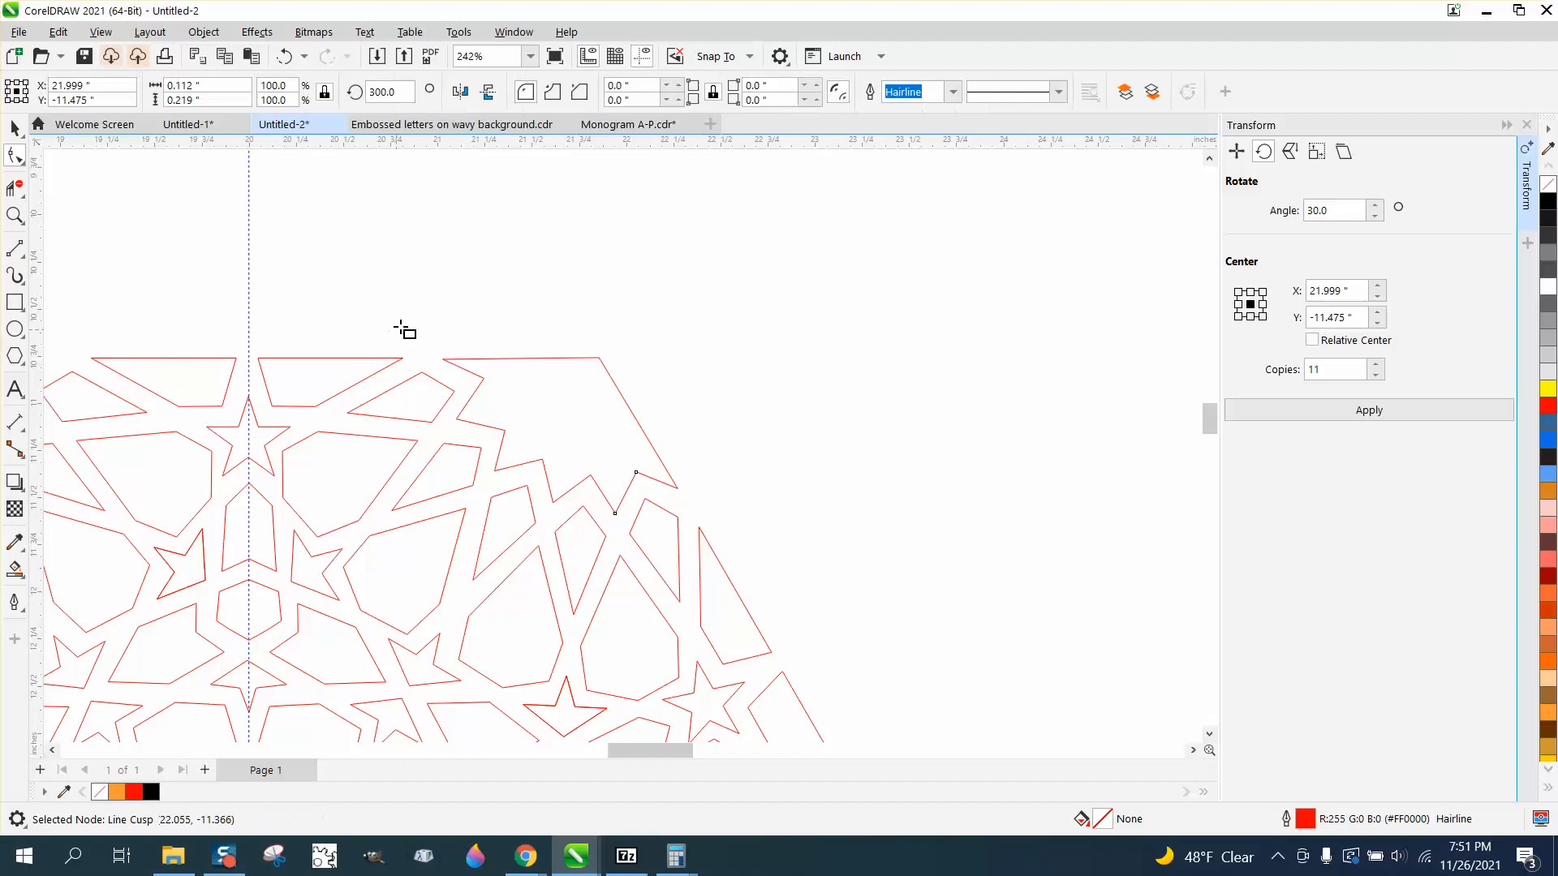
{"action": "left_click_drag", "start_coordinate": [406, 335], "coordinate": [734, 535]}
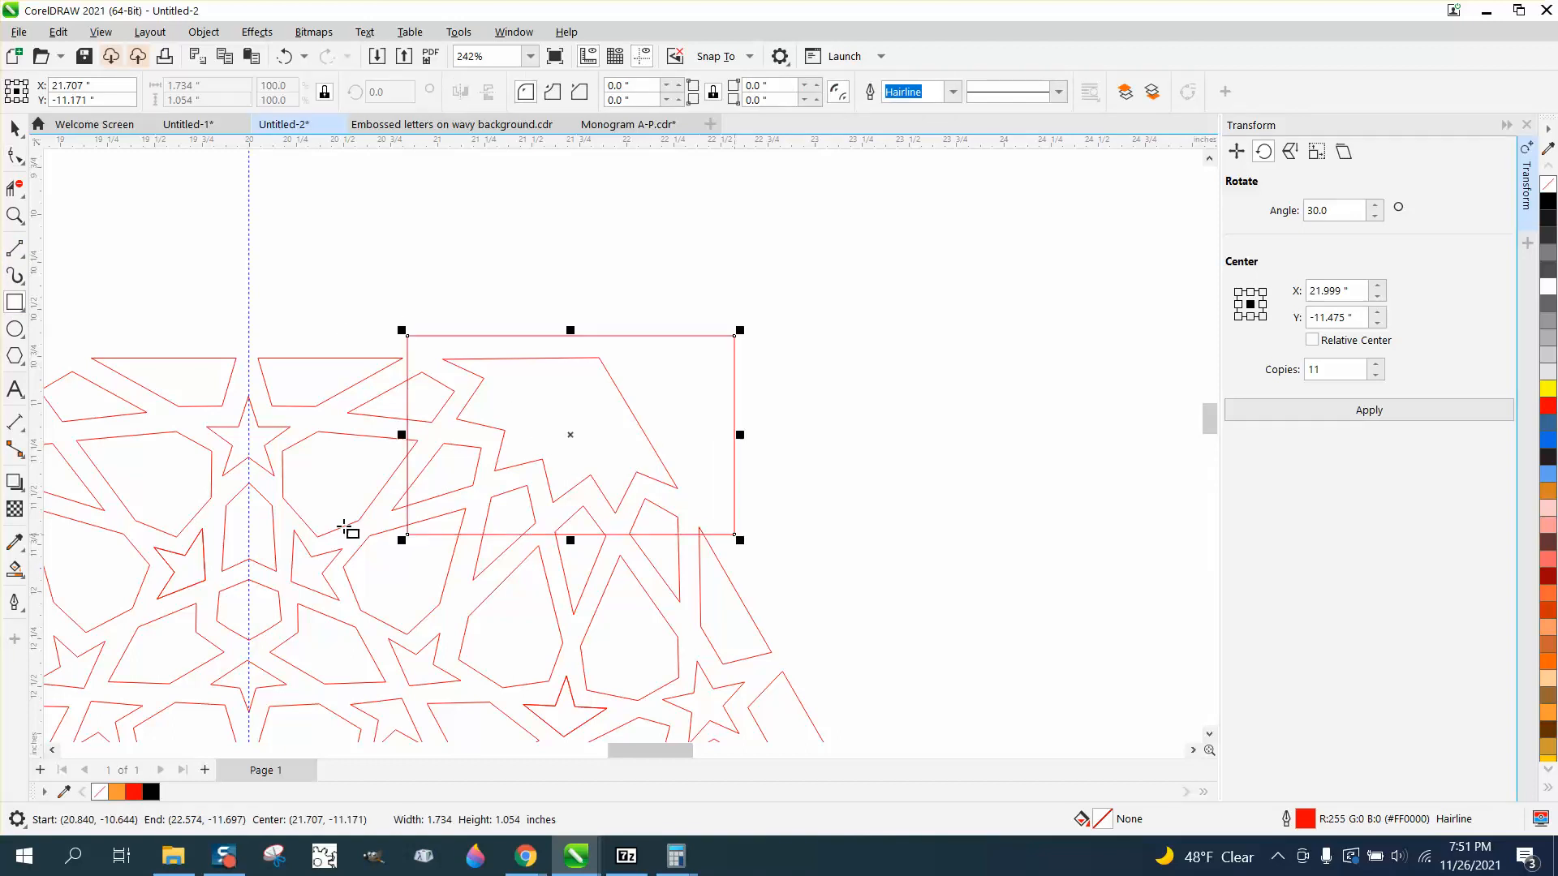
{"action": "left_click", "coordinate": [14, 571]}
{"action": "left_click", "coordinate": [523, 430]}
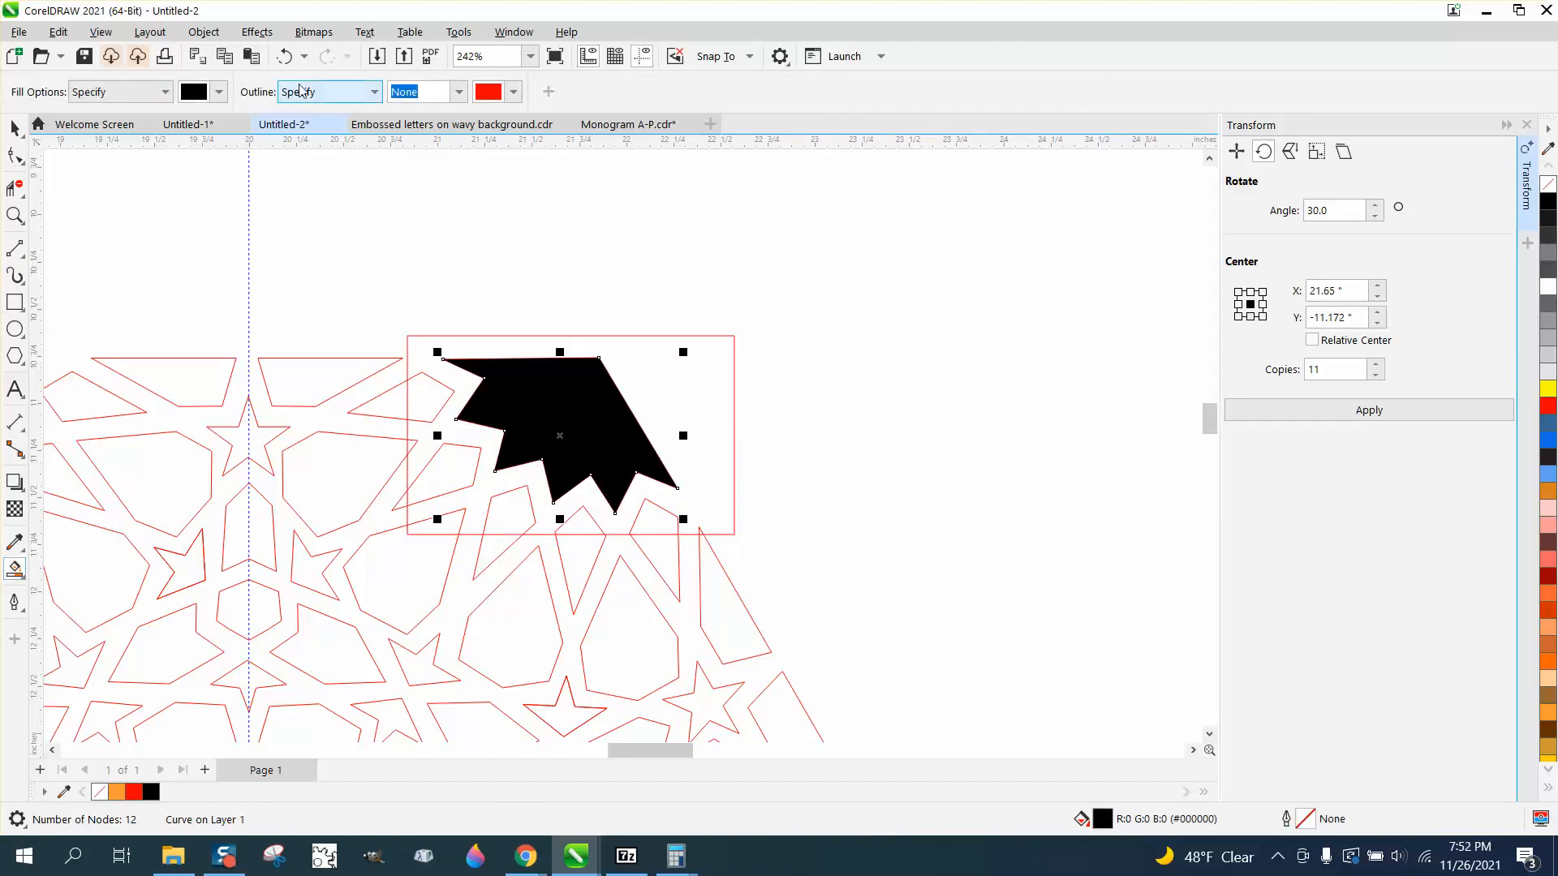
{"action": "left_click", "coordinate": [284, 56]}
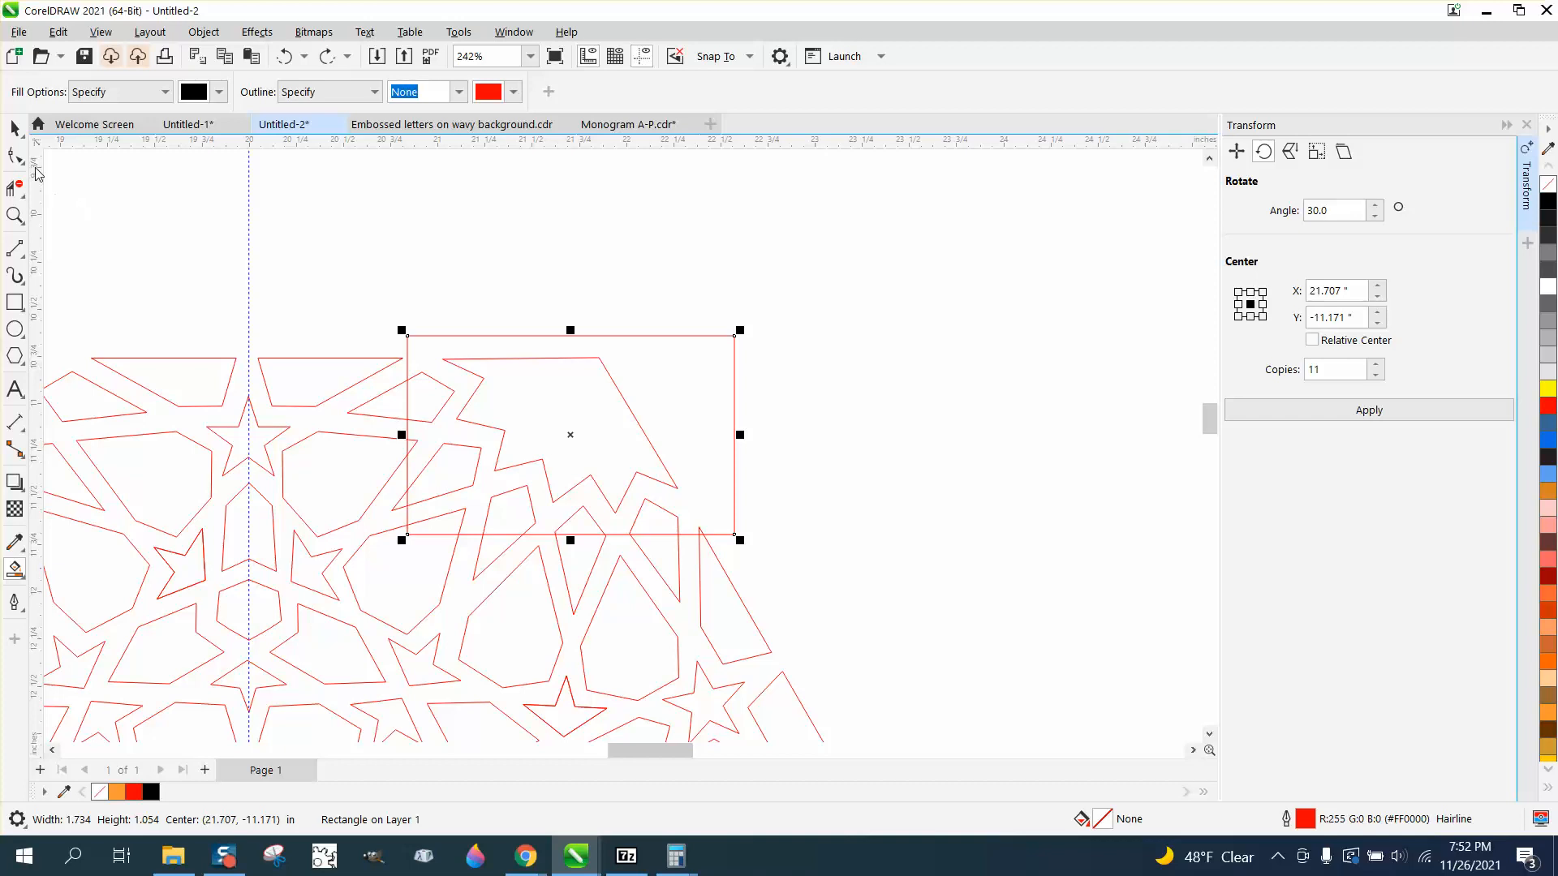
{"action": "left_click", "coordinate": [15, 127]}
{"action": "left_click", "coordinate": [678, 336]}
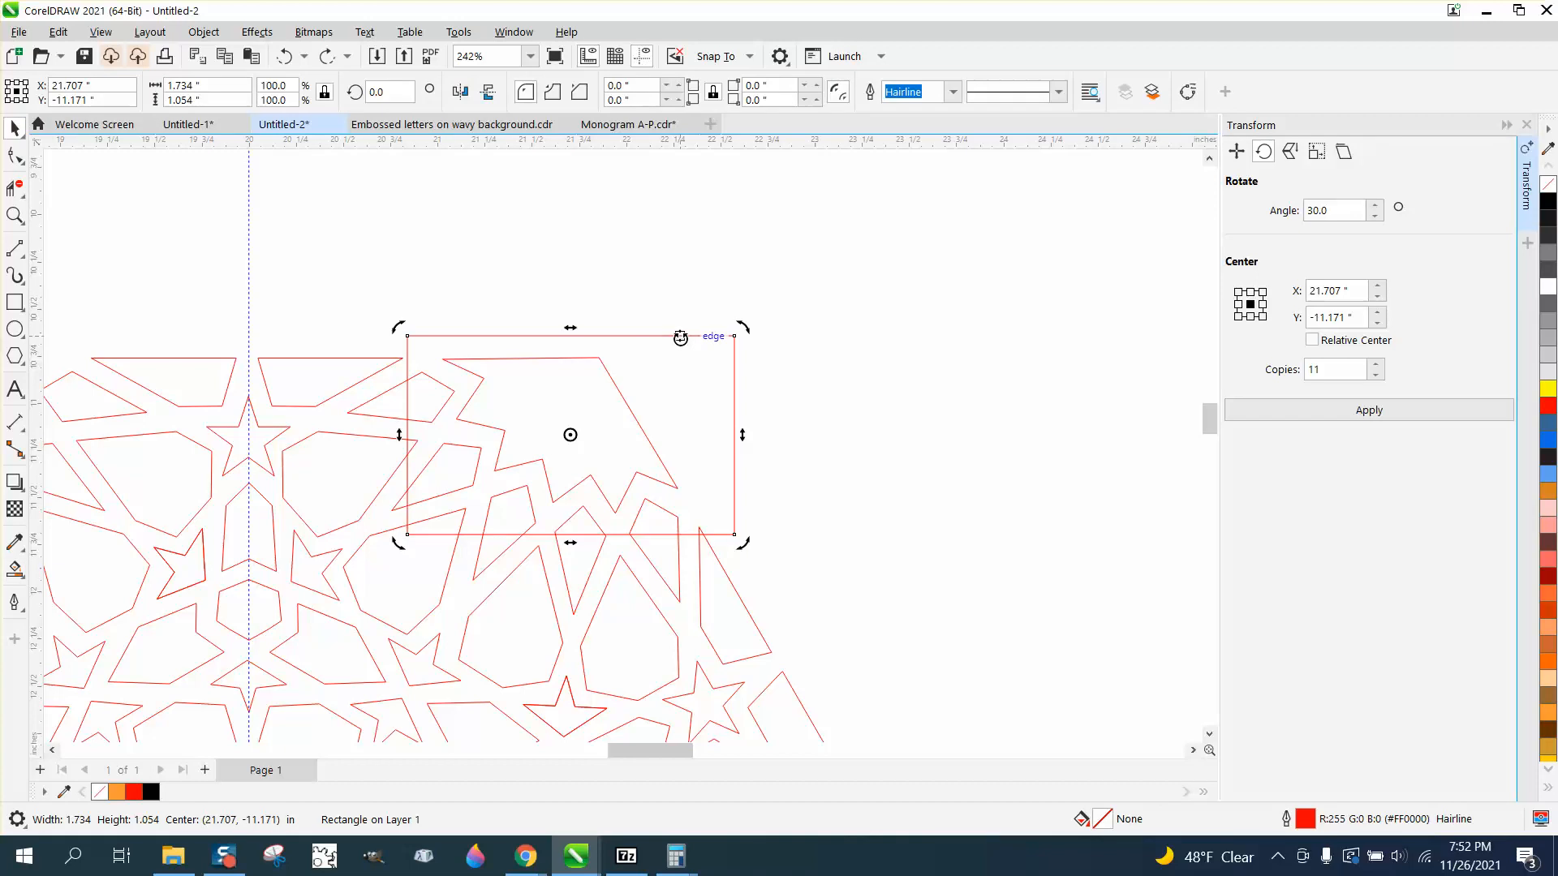
{"action": "key", "text": "Delete"}
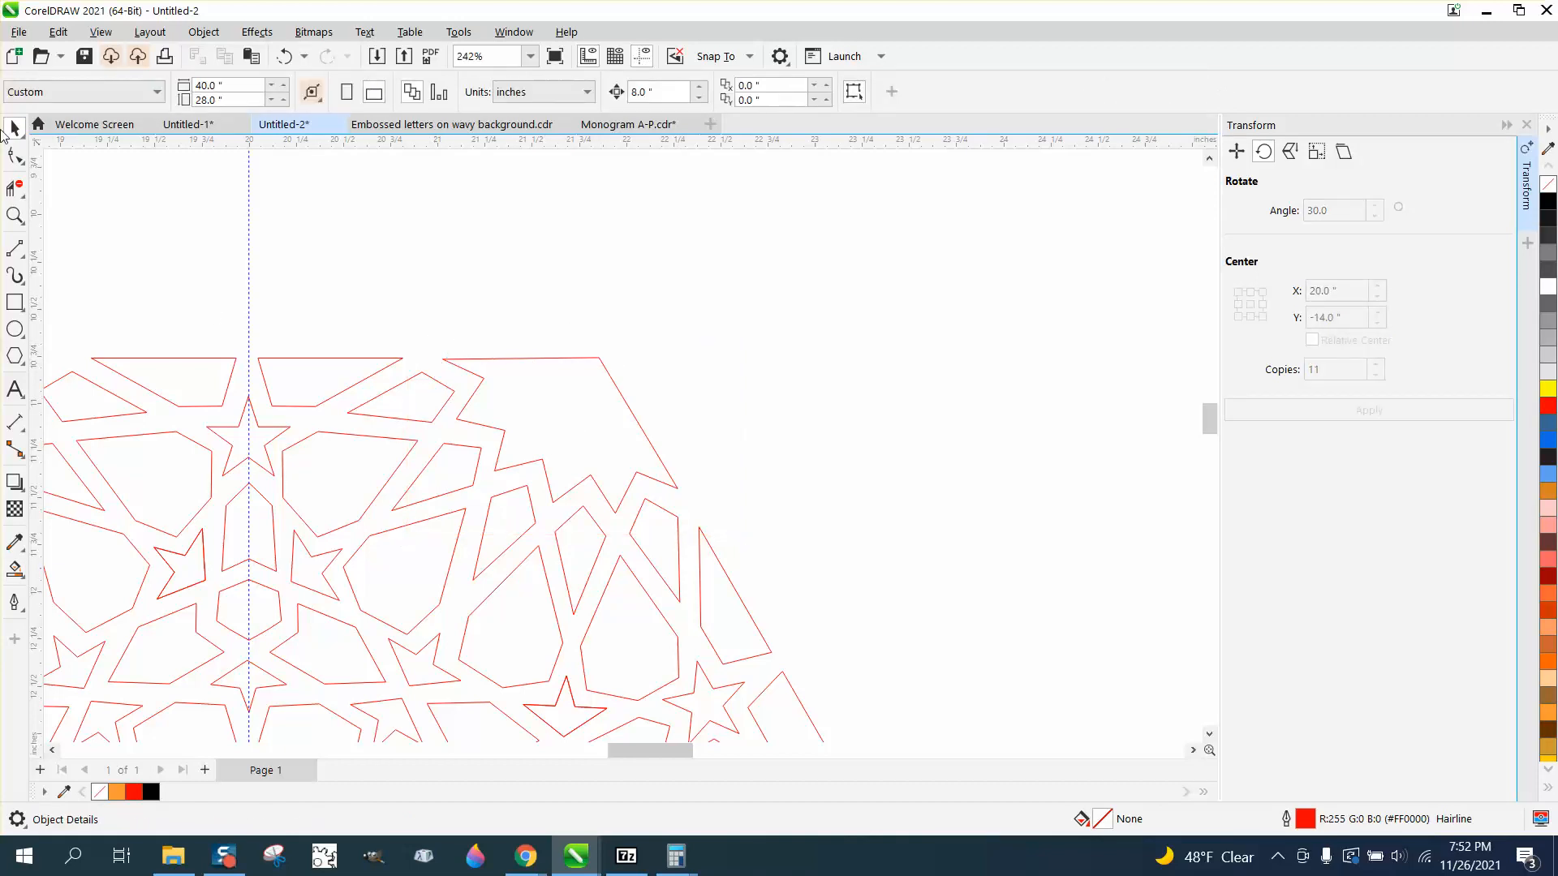
Smart-fill the enclosed upper-right corner region in black with no outline and move the resulting shape up to Y -3.172 inches
{"action": "left_click", "coordinate": [15, 568]}
{"action": "left_click", "coordinate": [532, 436]}
{"action": "scroll", "coordinate": [497, 456], "scroll_direction": "down", "scroll_amount": 3}
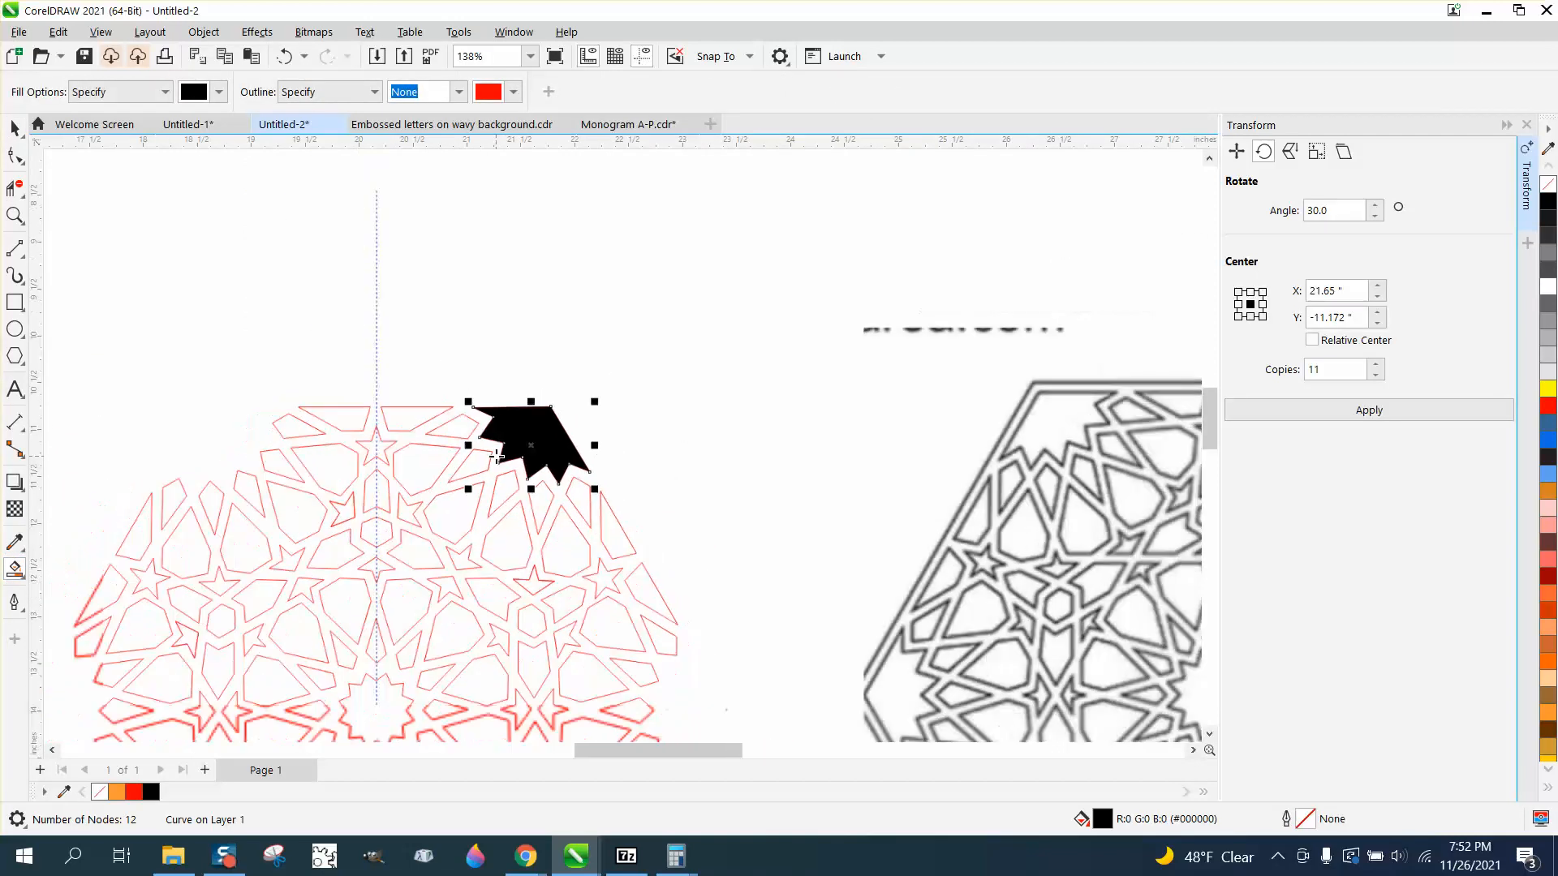
{"action": "scroll", "coordinate": [497, 456], "scroll_direction": "down", "scroll_amount": 5}
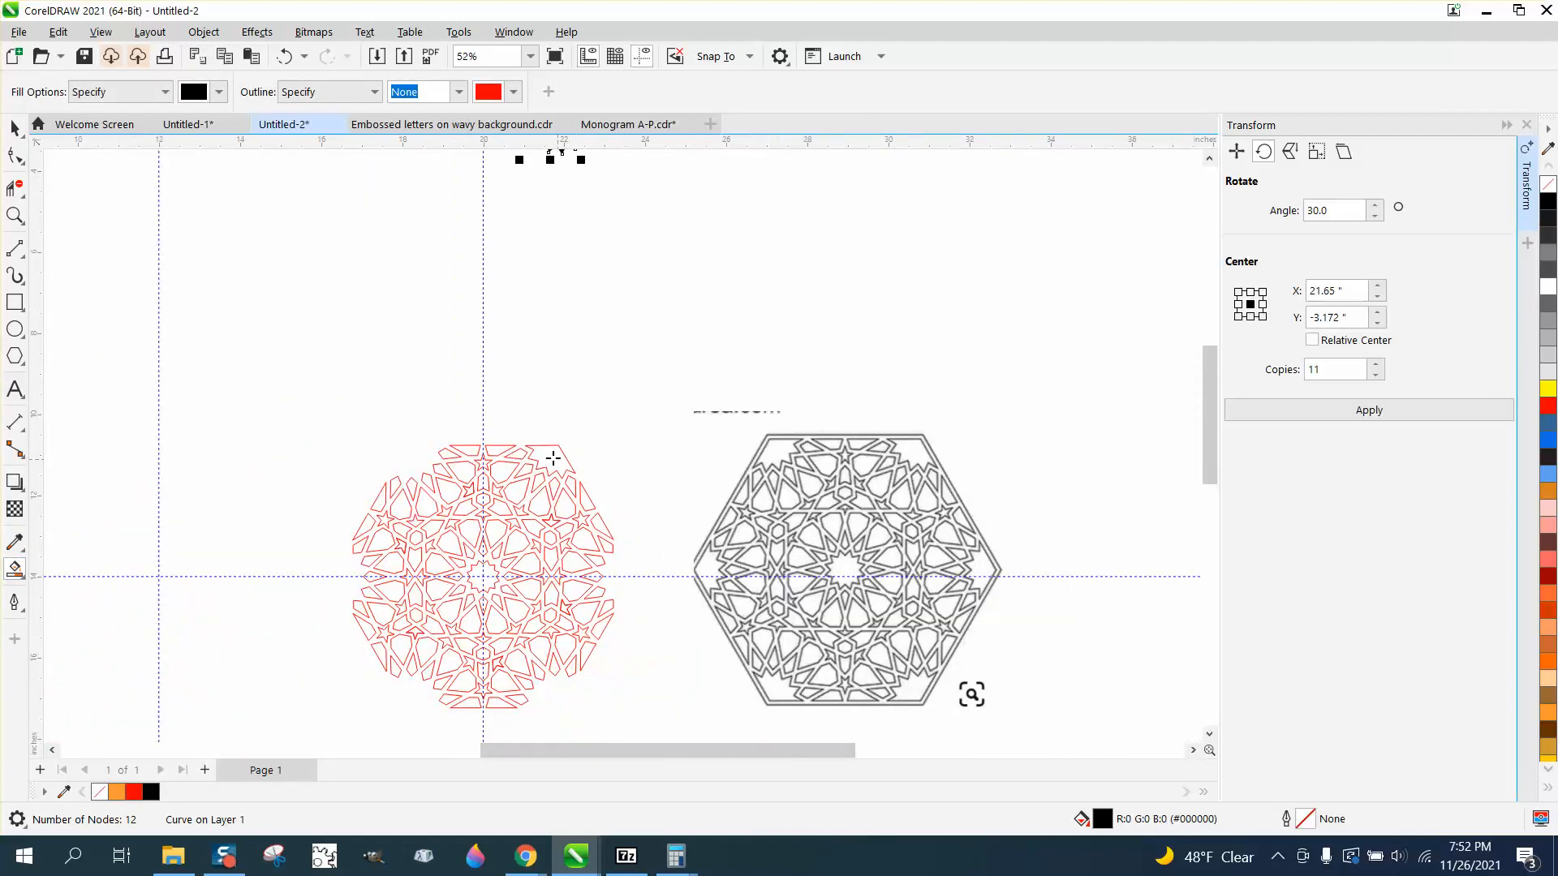
Delete the original open curves that bounded the pattern's upper-right corner shape
{"action": "left_click", "coordinate": [14, 215]}
{"action": "left_click_drag", "start_coordinate": [519, 434], "coordinate": [633, 497]}
{"action": "left_click", "coordinate": [14, 128]}
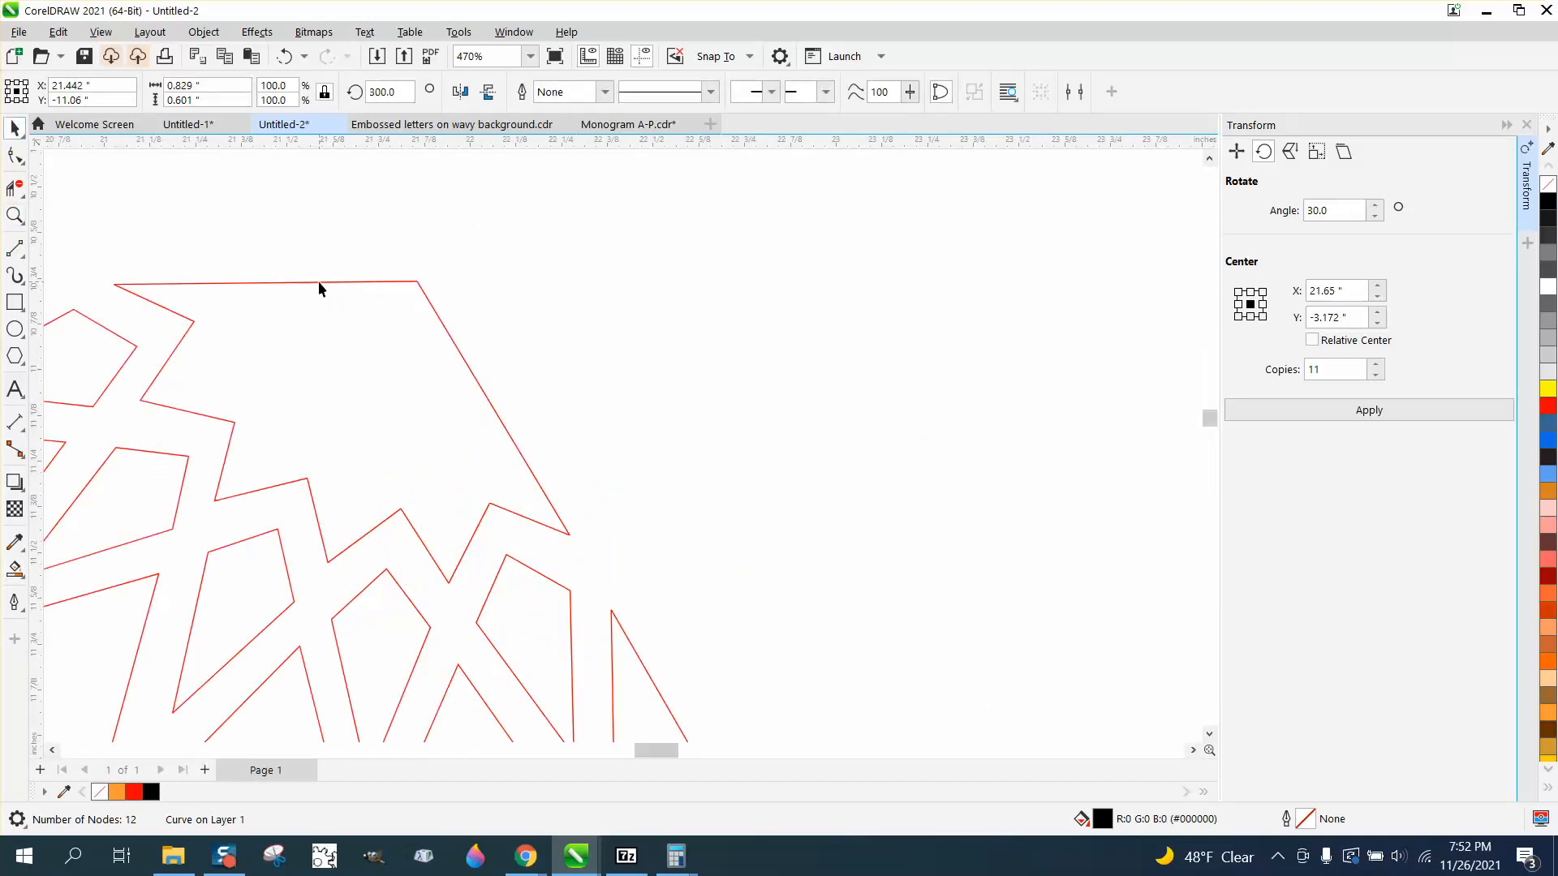
{"action": "left_click", "coordinate": [320, 283]}
{"action": "key", "text": "Delete"}
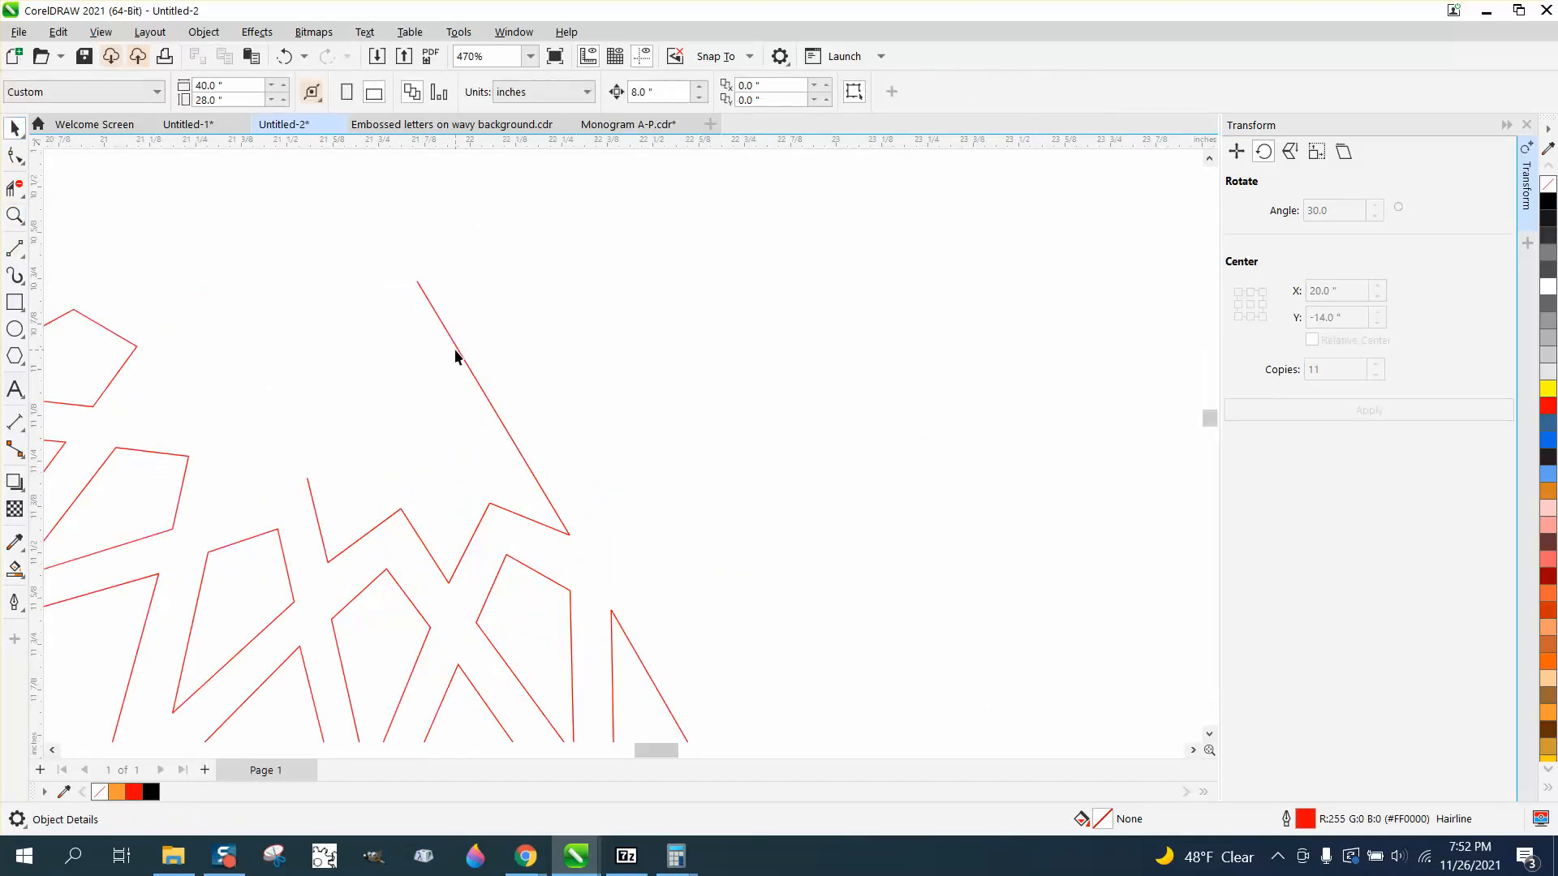
{"action": "left_click", "coordinate": [456, 357]}
{"action": "key", "text": "Delete"}
{"action": "left_click", "coordinate": [470, 537]}
{"action": "key", "text": "Delete"}
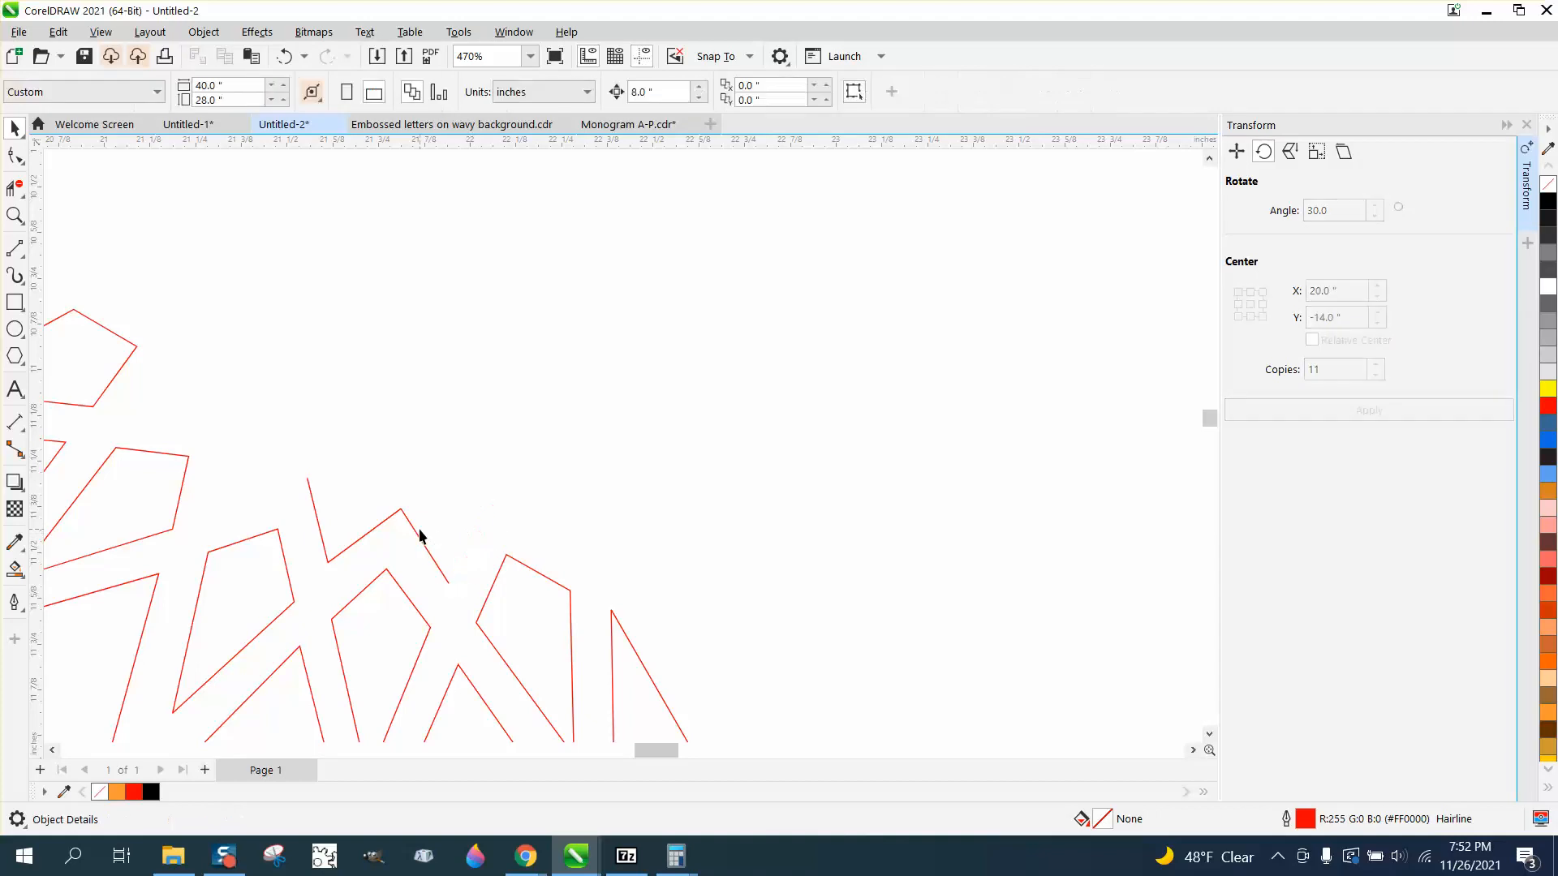
{"action": "left_click", "coordinate": [415, 535]}
{"action": "key", "text": "Delete"}
{"action": "scroll", "coordinate": [521, 514], "scroll_direction": "down", "scroll_amount": 6}
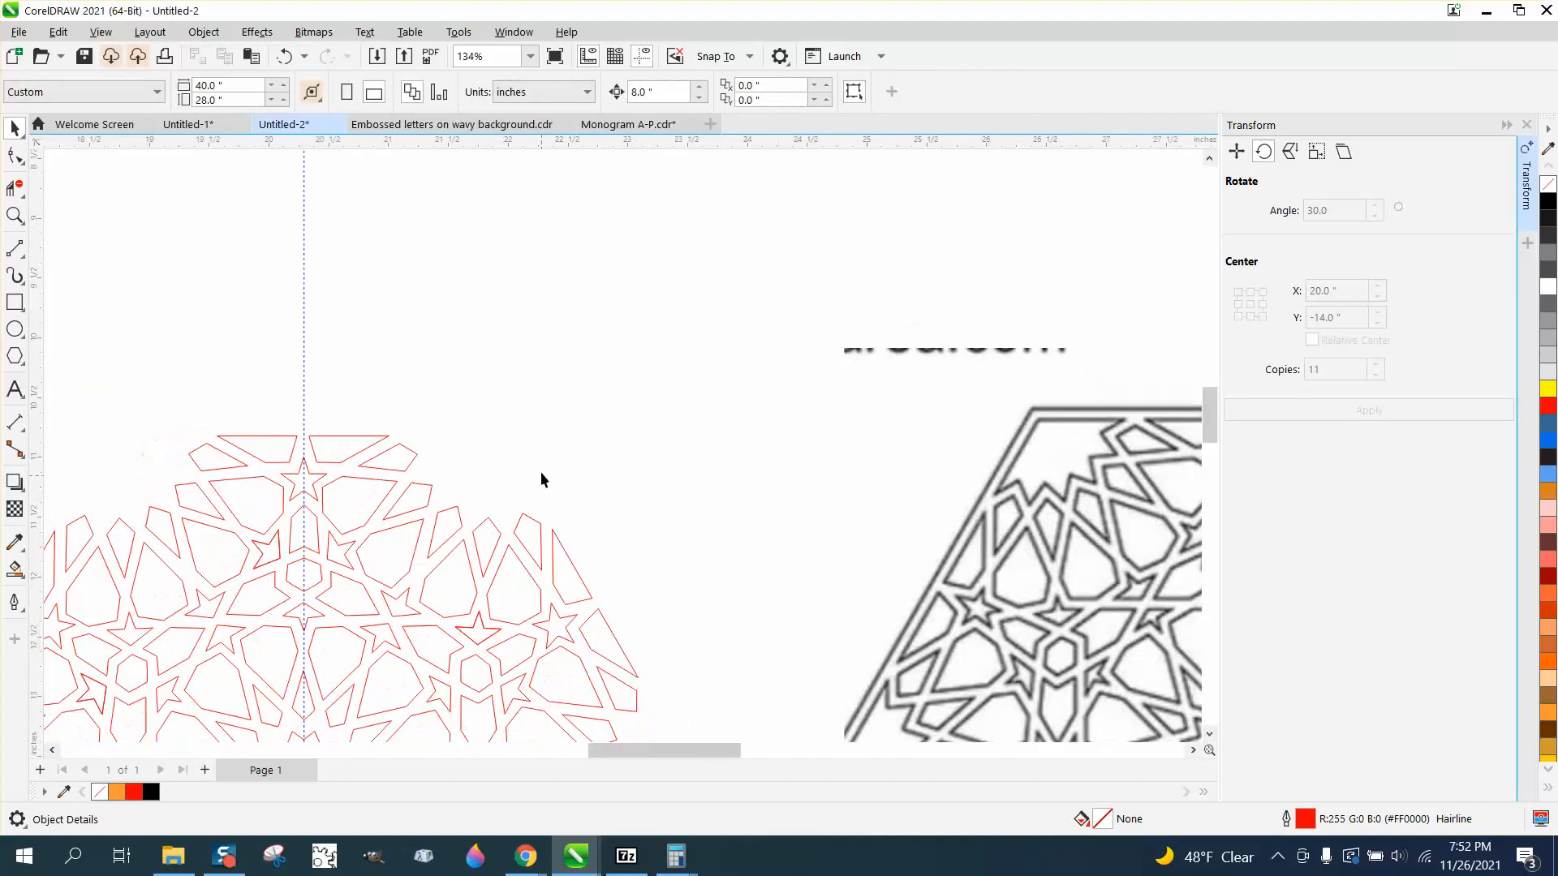
Move the black corner shape back down to Y -11.172 inches and replace its fill with a red hairline outline
{"action": "scroll", "coordinate": [540, 364], "scroll_direction": "down", "scroll_amount": 4}
{"action": "left_click", "coordinate": [525, 211]}
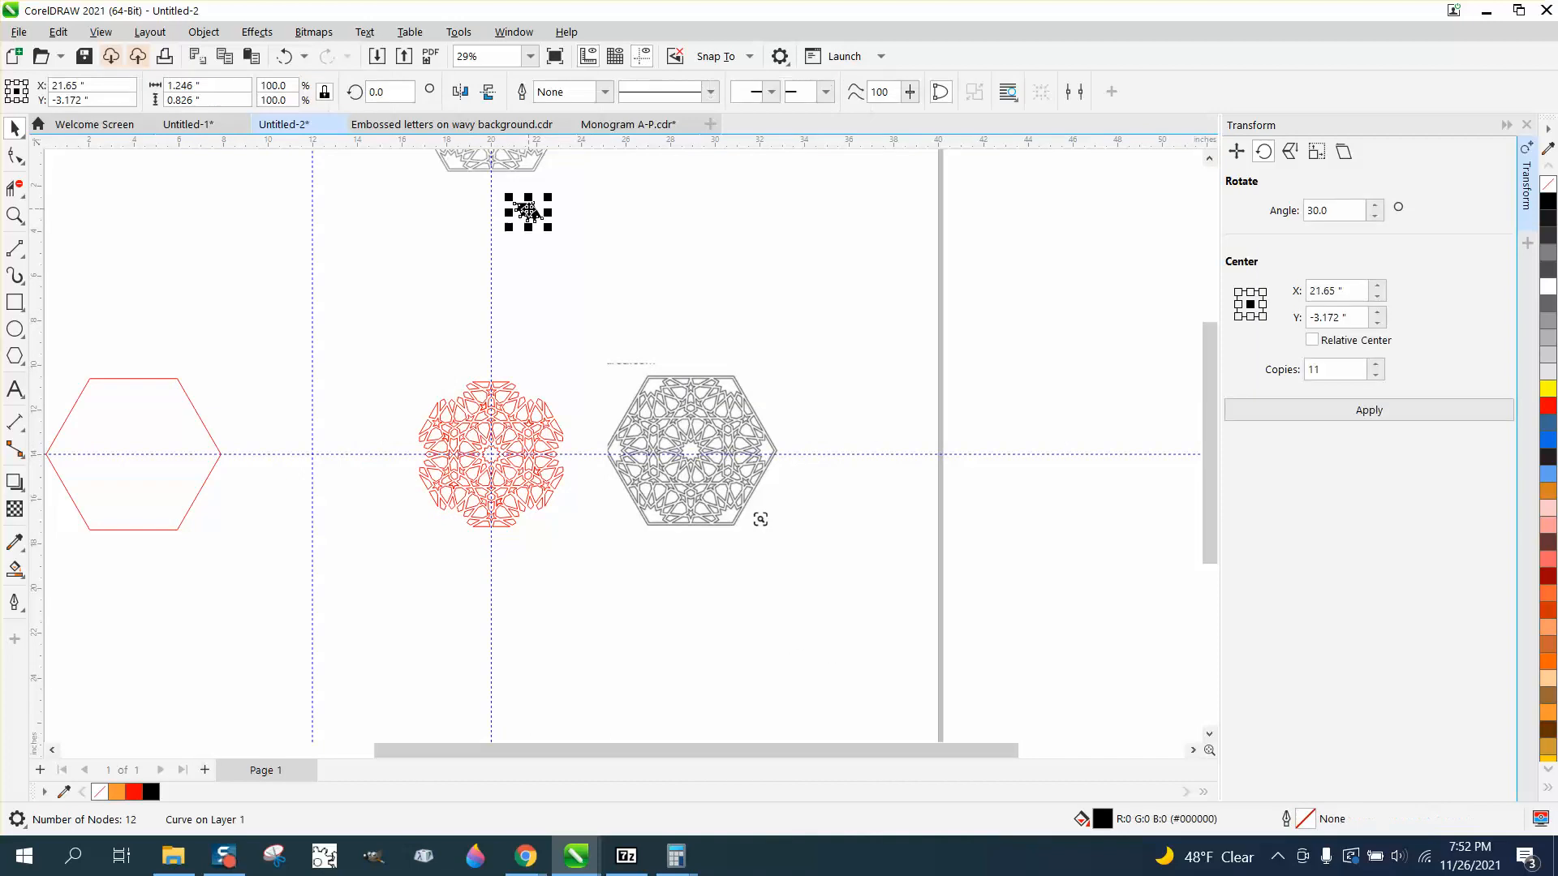
{"action": "key", "text": "Down"}
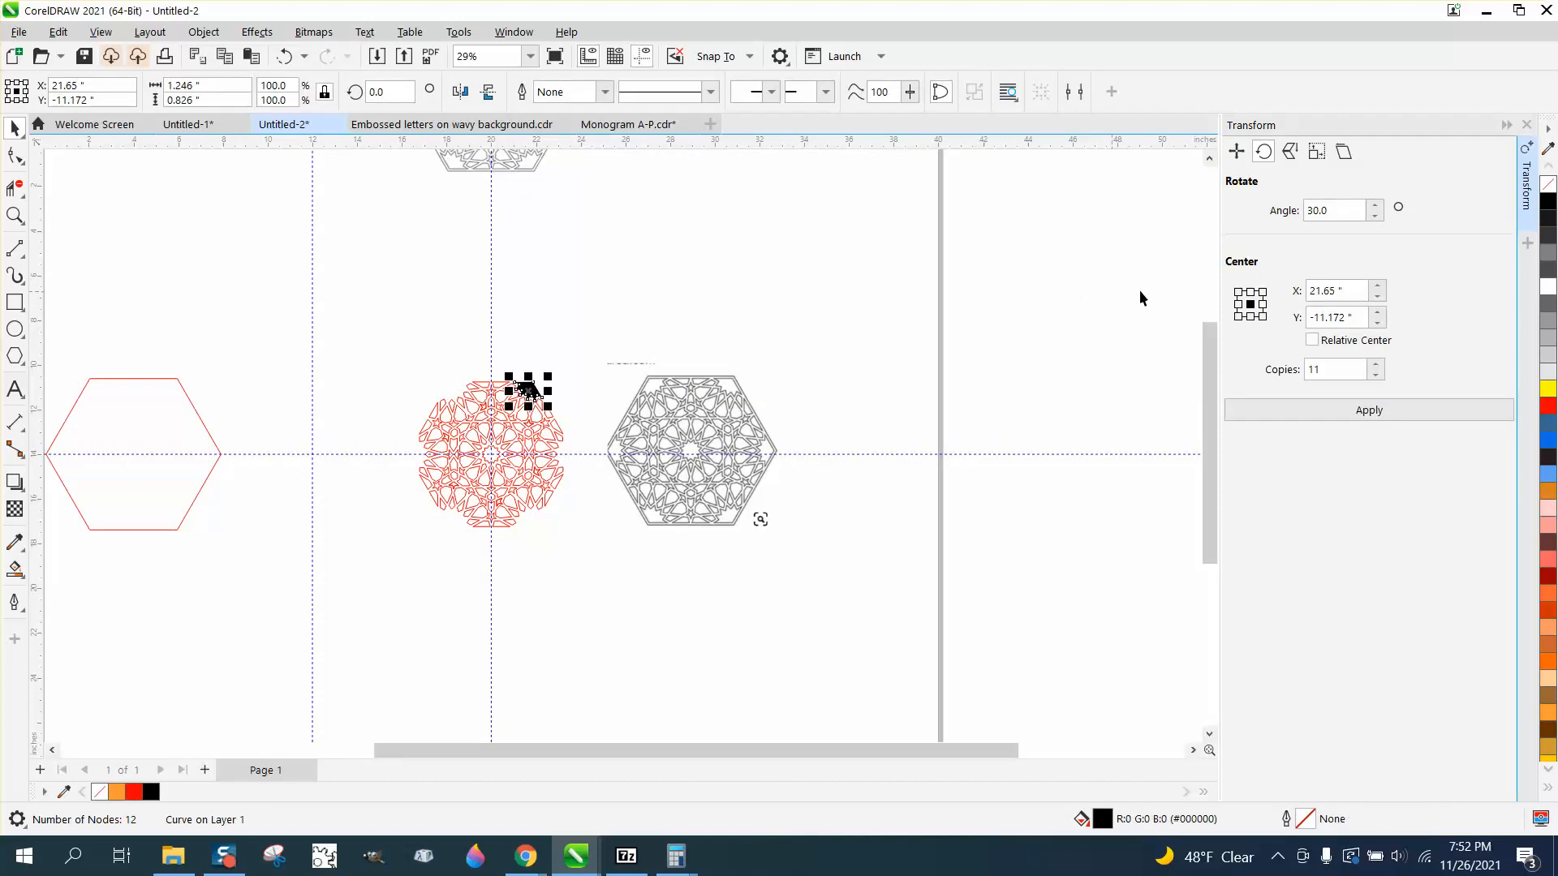
{"action": "left_click", "coordinate": [1547, 184]}
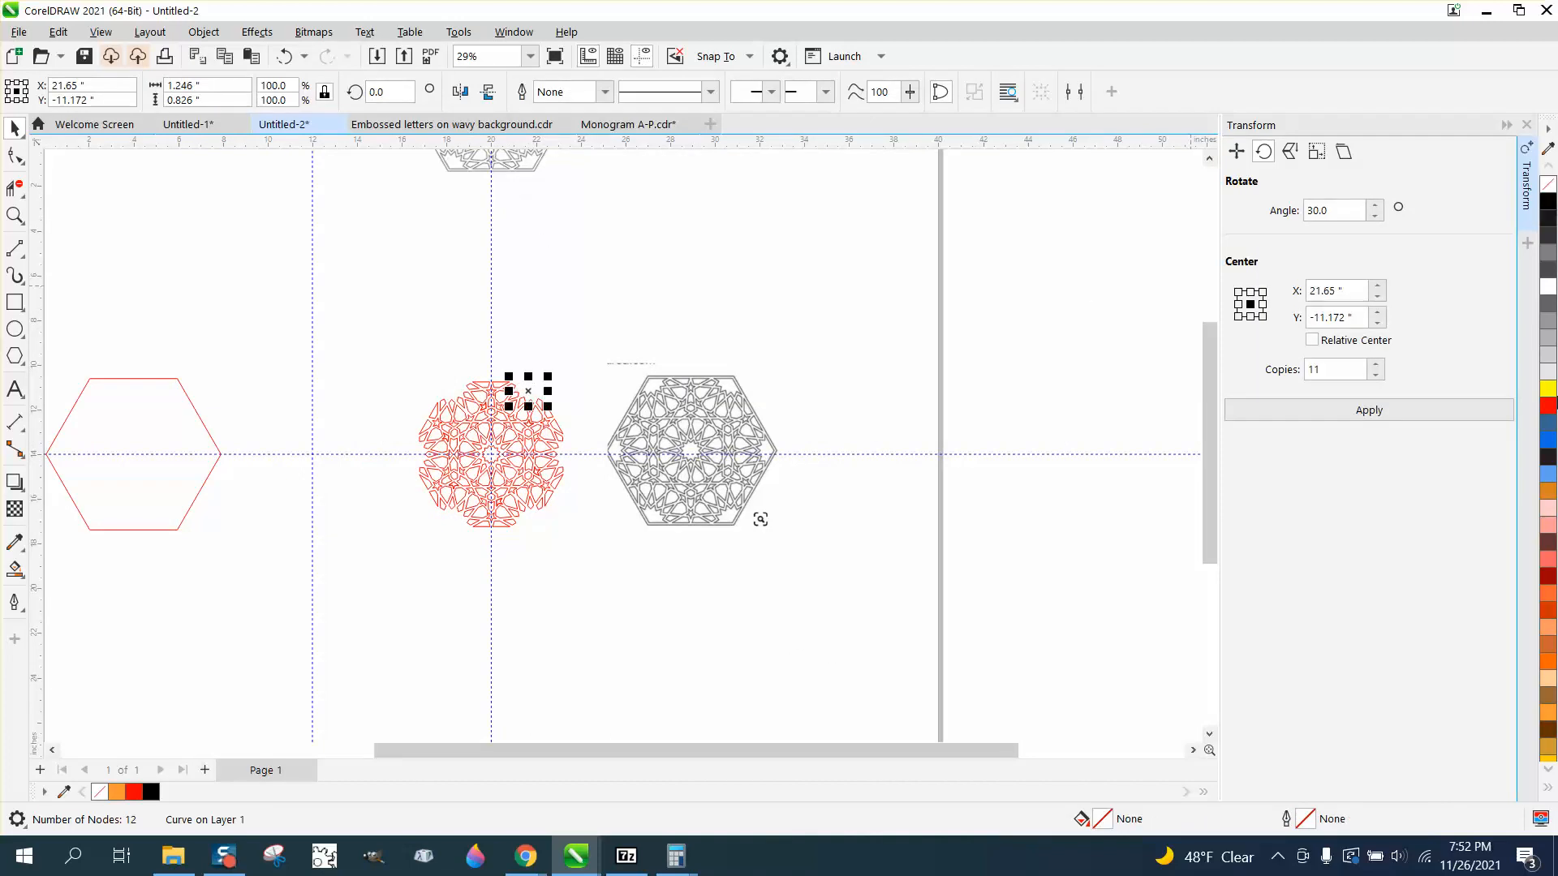
{"action": "right_click", "coordinate": [1547, 408]}
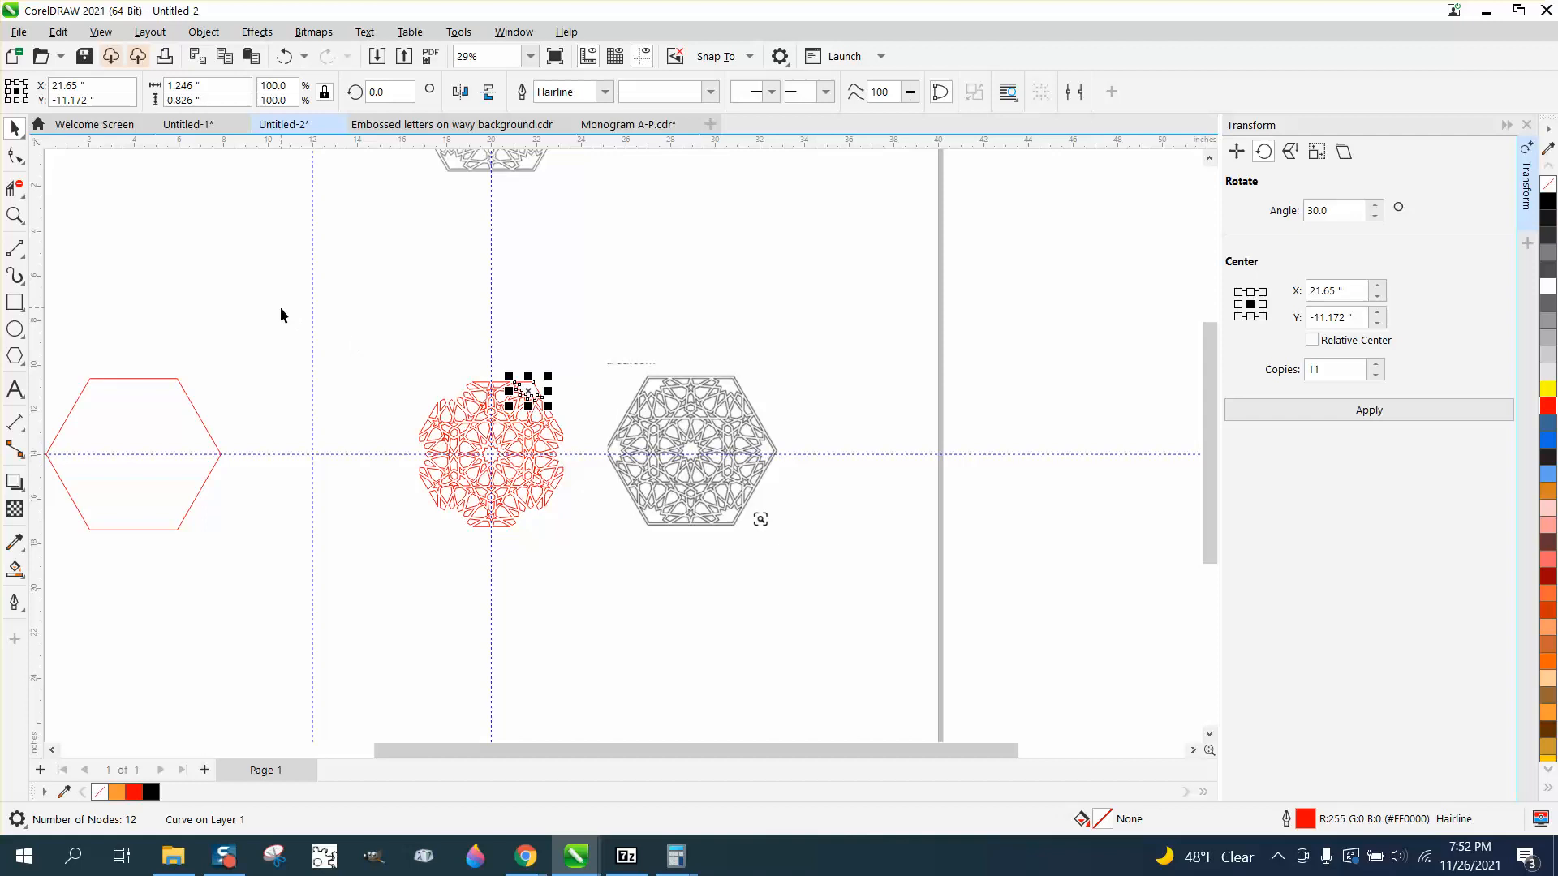
Move the corner shape's rotation center to the middle of the pattern where the guidelines cross
{"action": "left_click", "coordinate": [15, 215]}
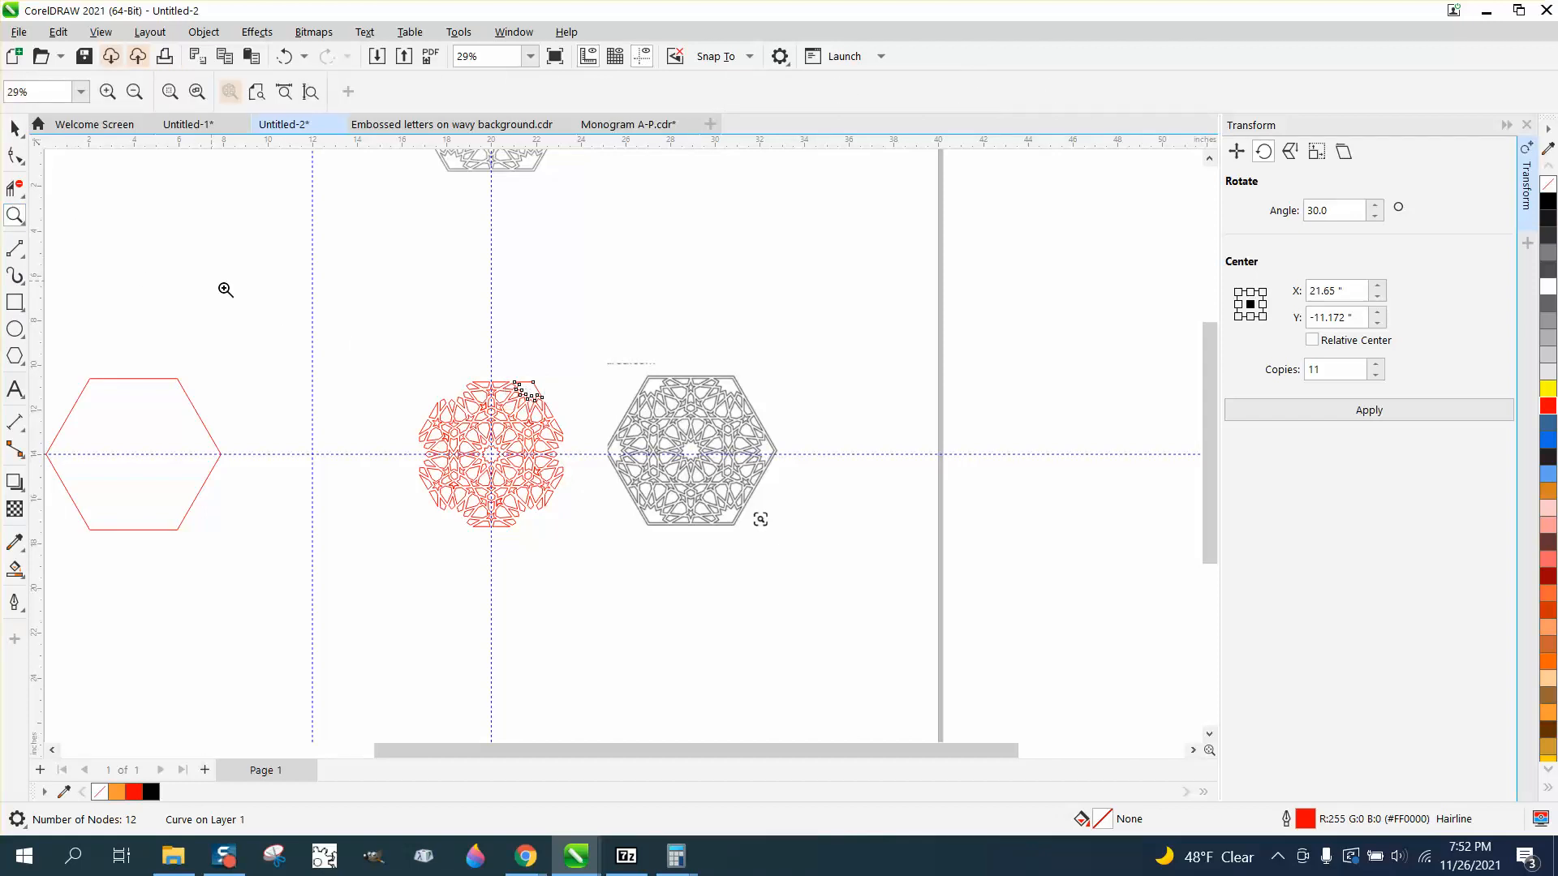
{"action": "left_click_drag", "start_coordinate": [226, 289], "coordinate": [958, 684]}
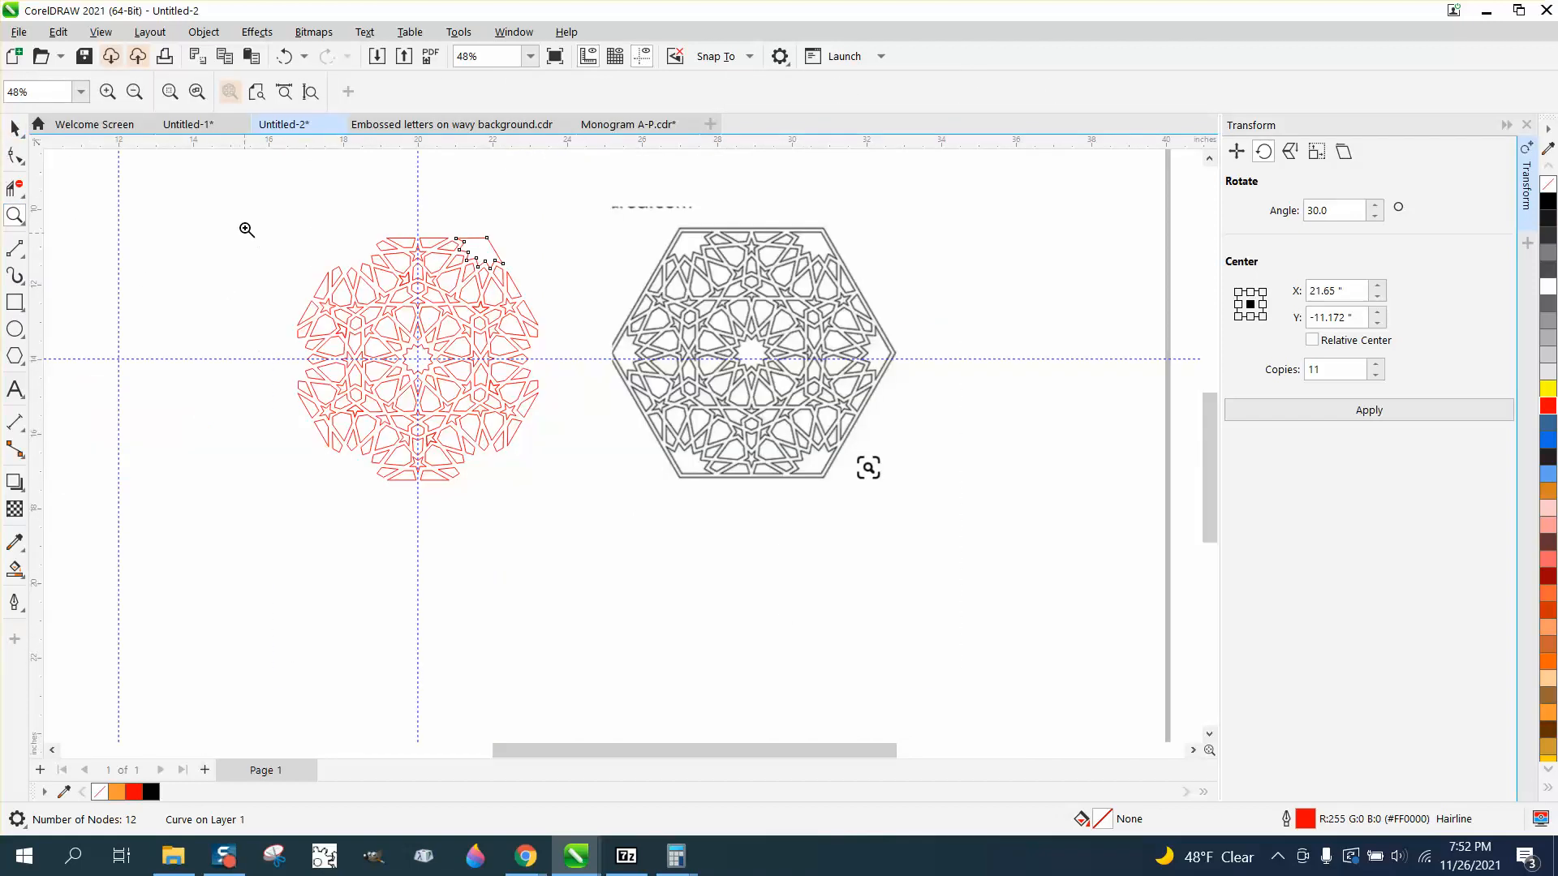
{"action": "left_click_drag", "start_coordinate": [247, 229], "coordinate": [820, 563]}
{"action": "key", "text": "space"}
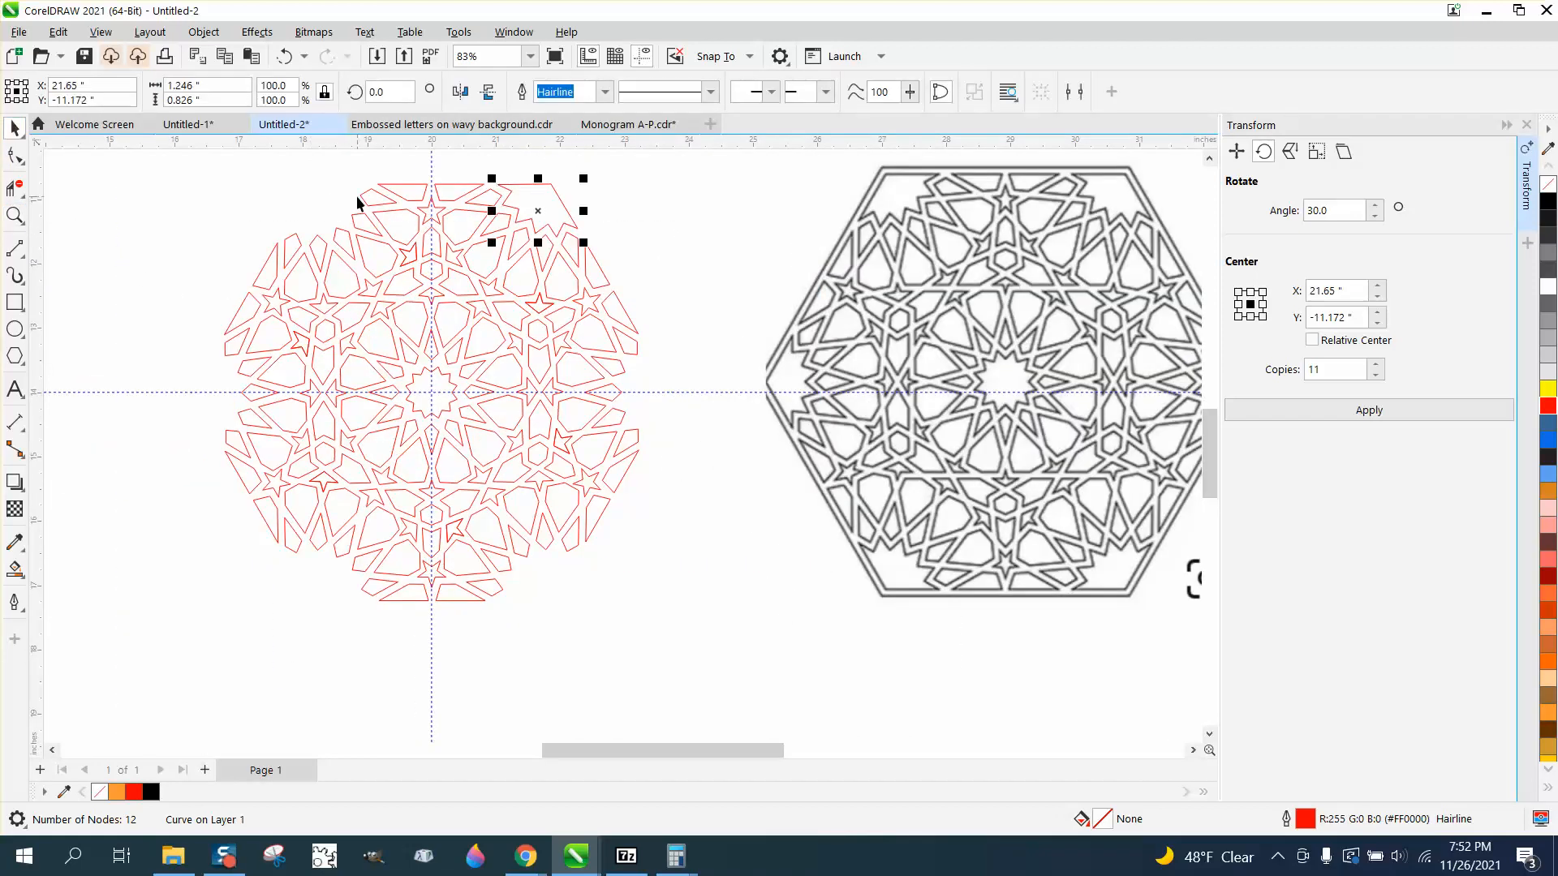
{"action": "left_click", "coordinate": [357, 197]}
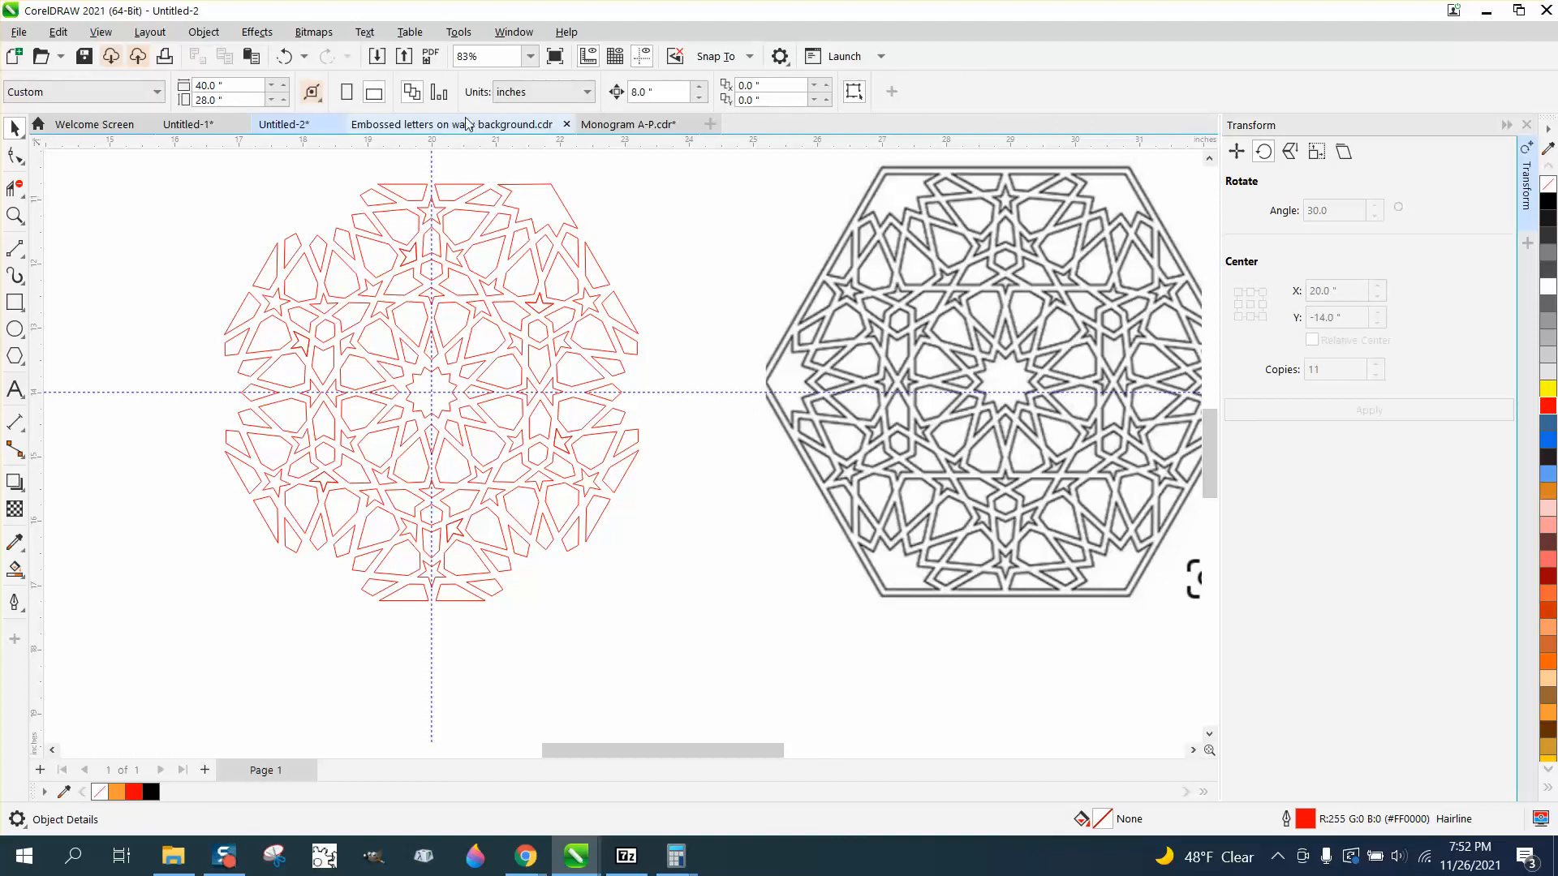
{"action": "left_click", "coordinate": [559, 205]}
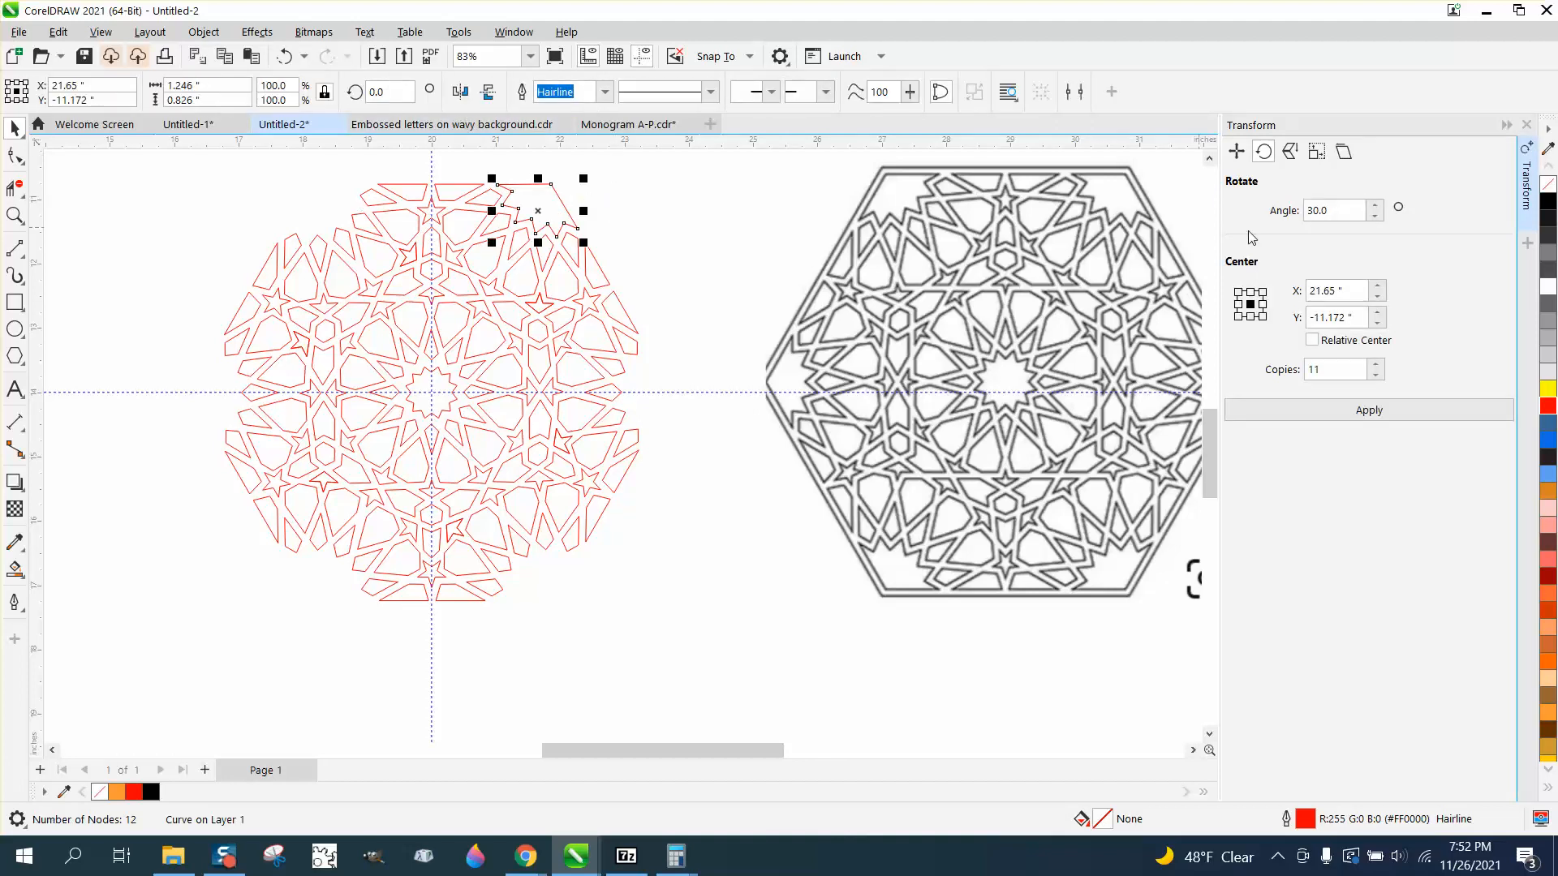
{"action": "left_click", "coordinate": [537, 211]}
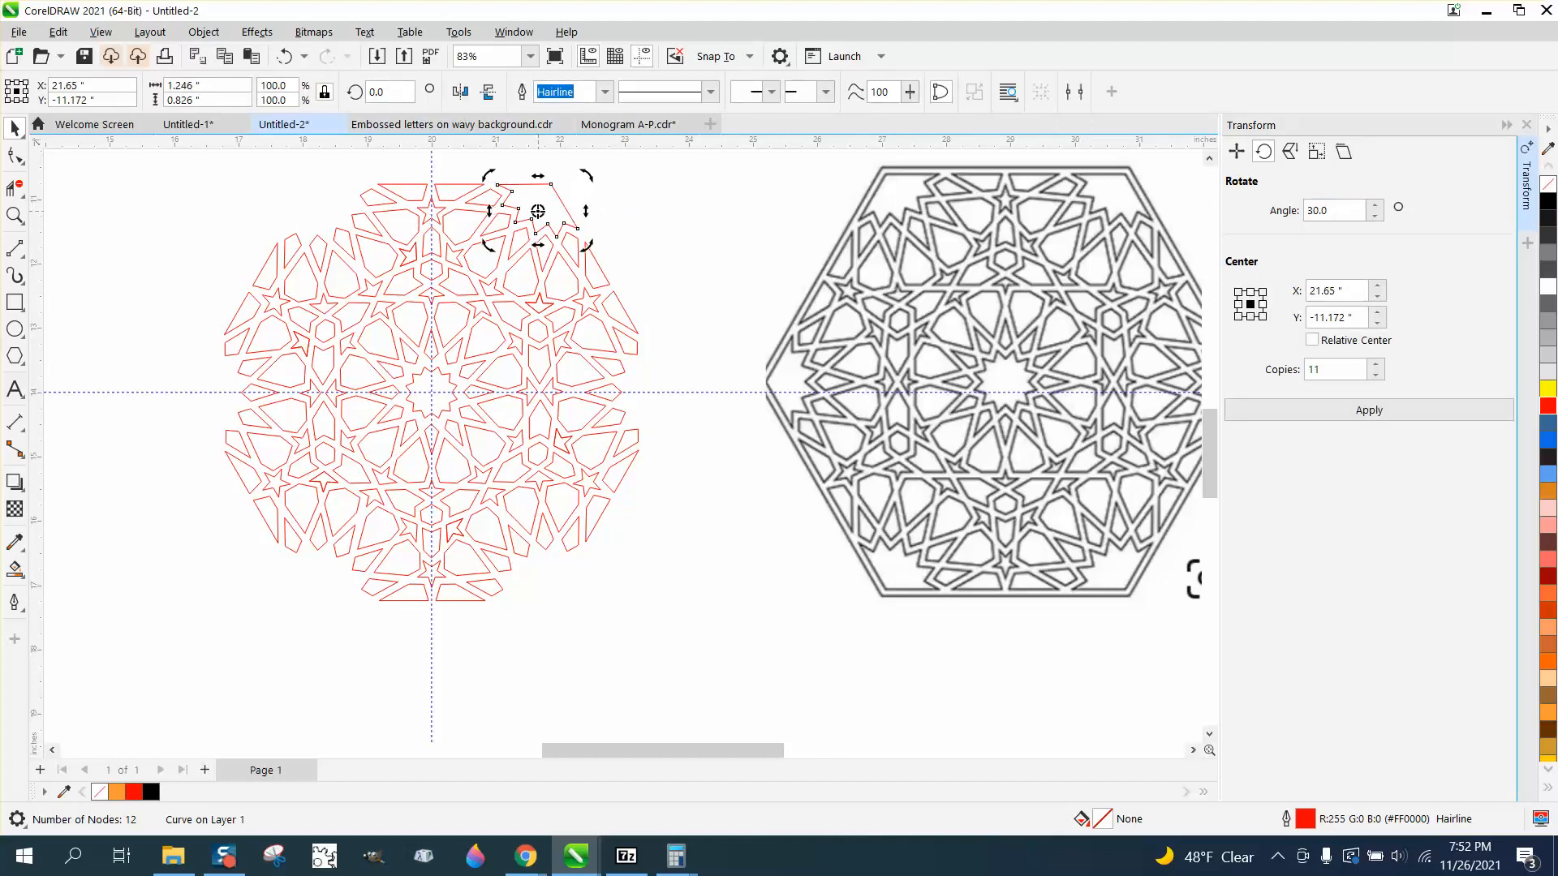
{"action": "left_click_drag", "start_coordinate": [537, 211], "coordinate": [432, 392]}
Rotate the corner shape by 60 degrees around the pattern's center with 5 copies
{"action": "left_click_drag", "start_coordinate": [1338, 211], "coordinate": [1278, 211]}
{"action": "type", "text": "60"}
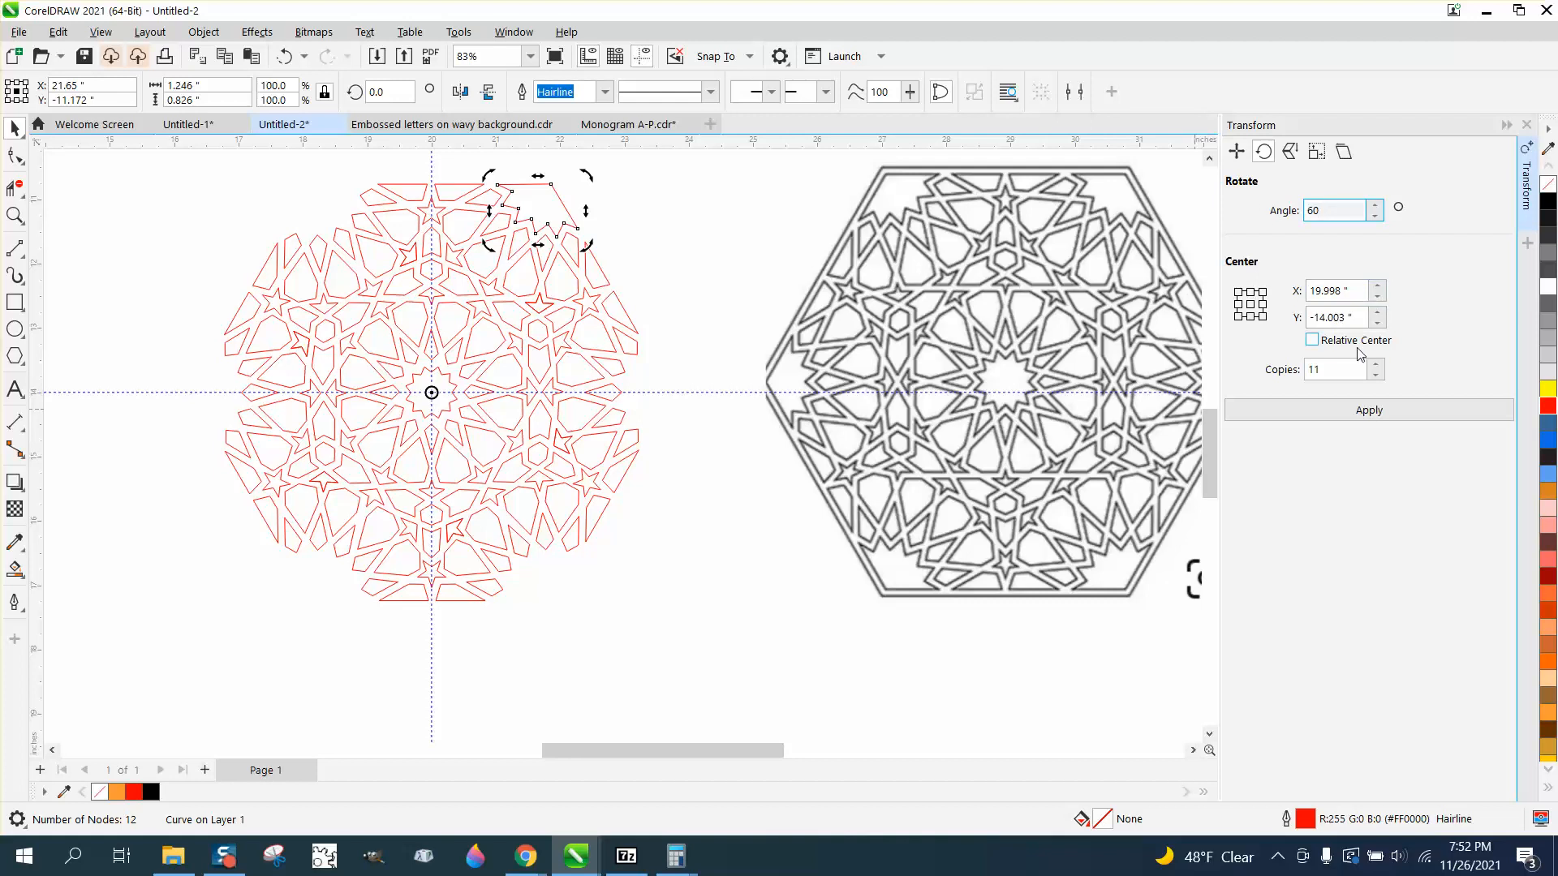
{"action": "left_click_drag", "start_coordinate": [1362, 369], "coordinate": [1274, 376]}
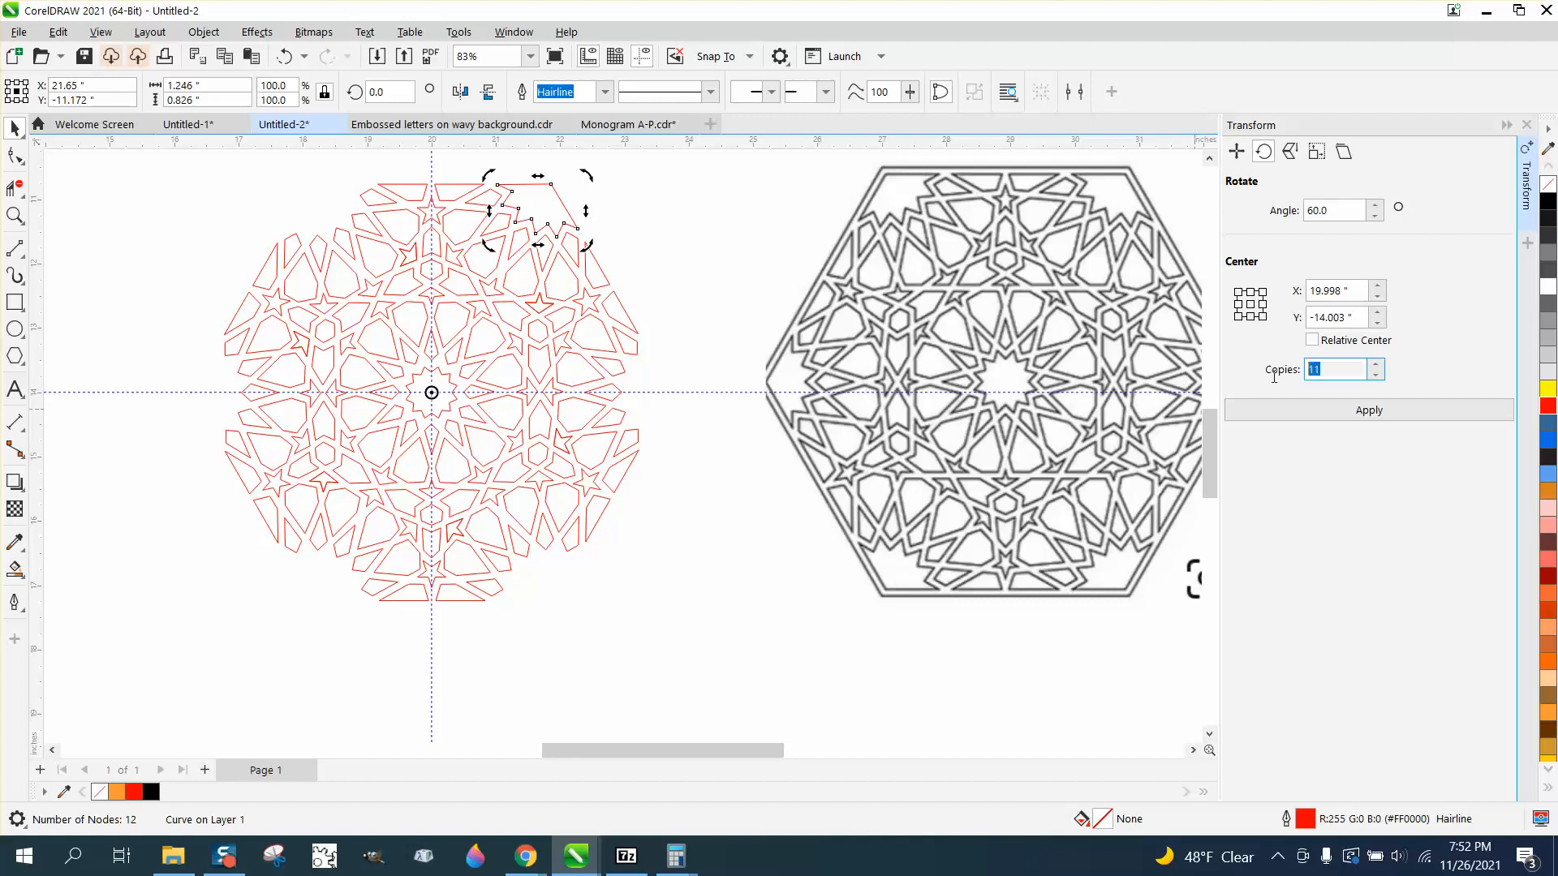
{"action": "type", "text": "5"}
{"action": "left_click", "coordinate": [1370, 421]}
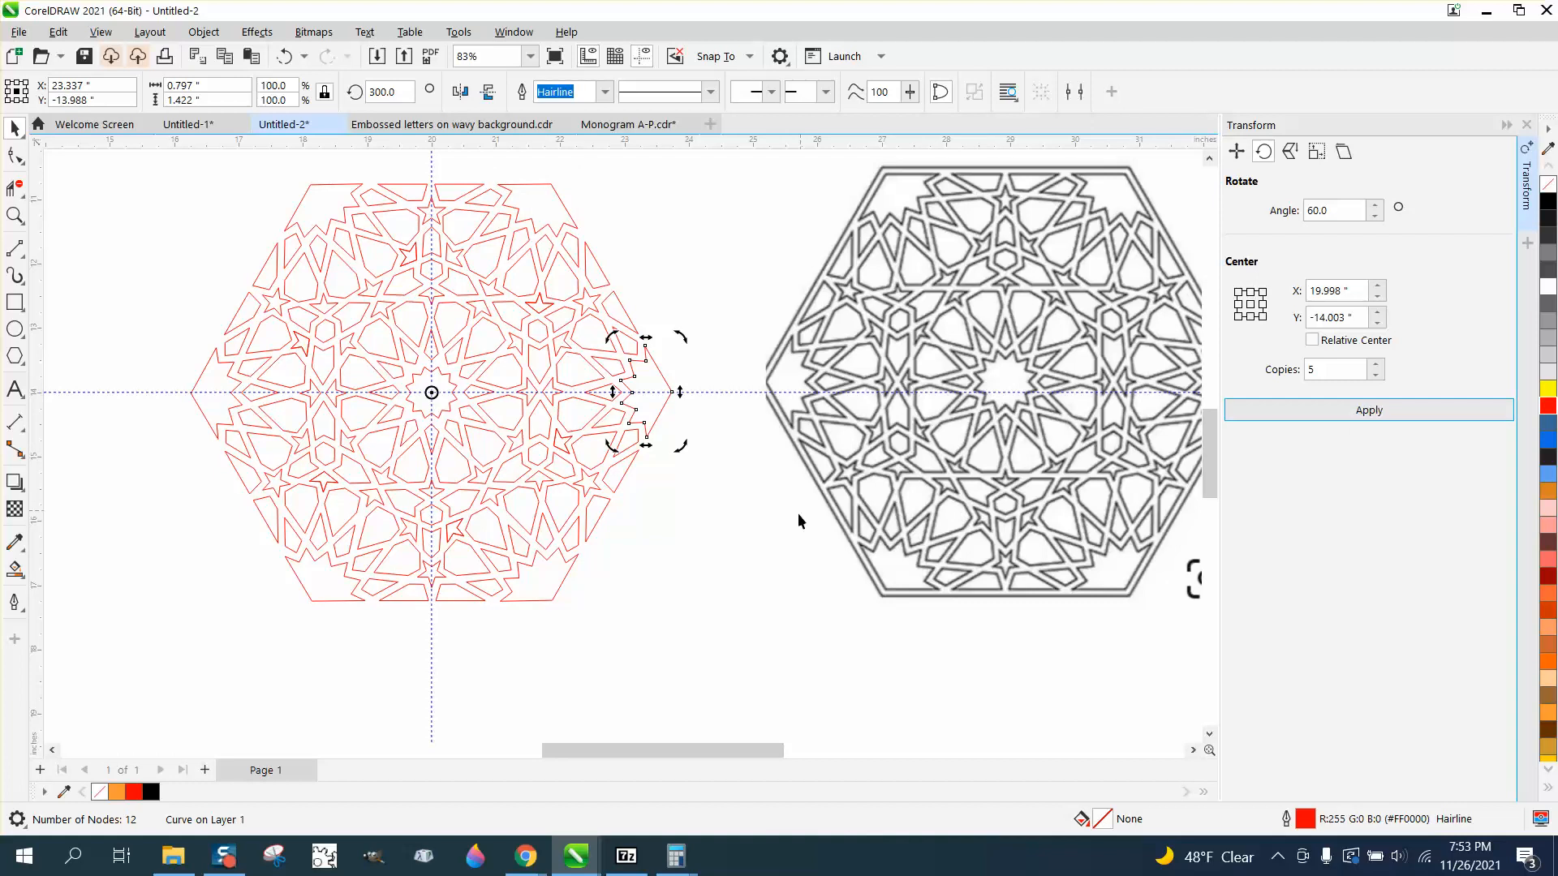
{"action": "left_click", "coordinate": [683, 524]}
Move the plain red hexagon outline onto the pattern, centering it at X 20.0, Y -14.0 inches
{"action": "scroll", "coordinate": [683, 524], "scroll_direction": "down", "scroll_amount": 3}
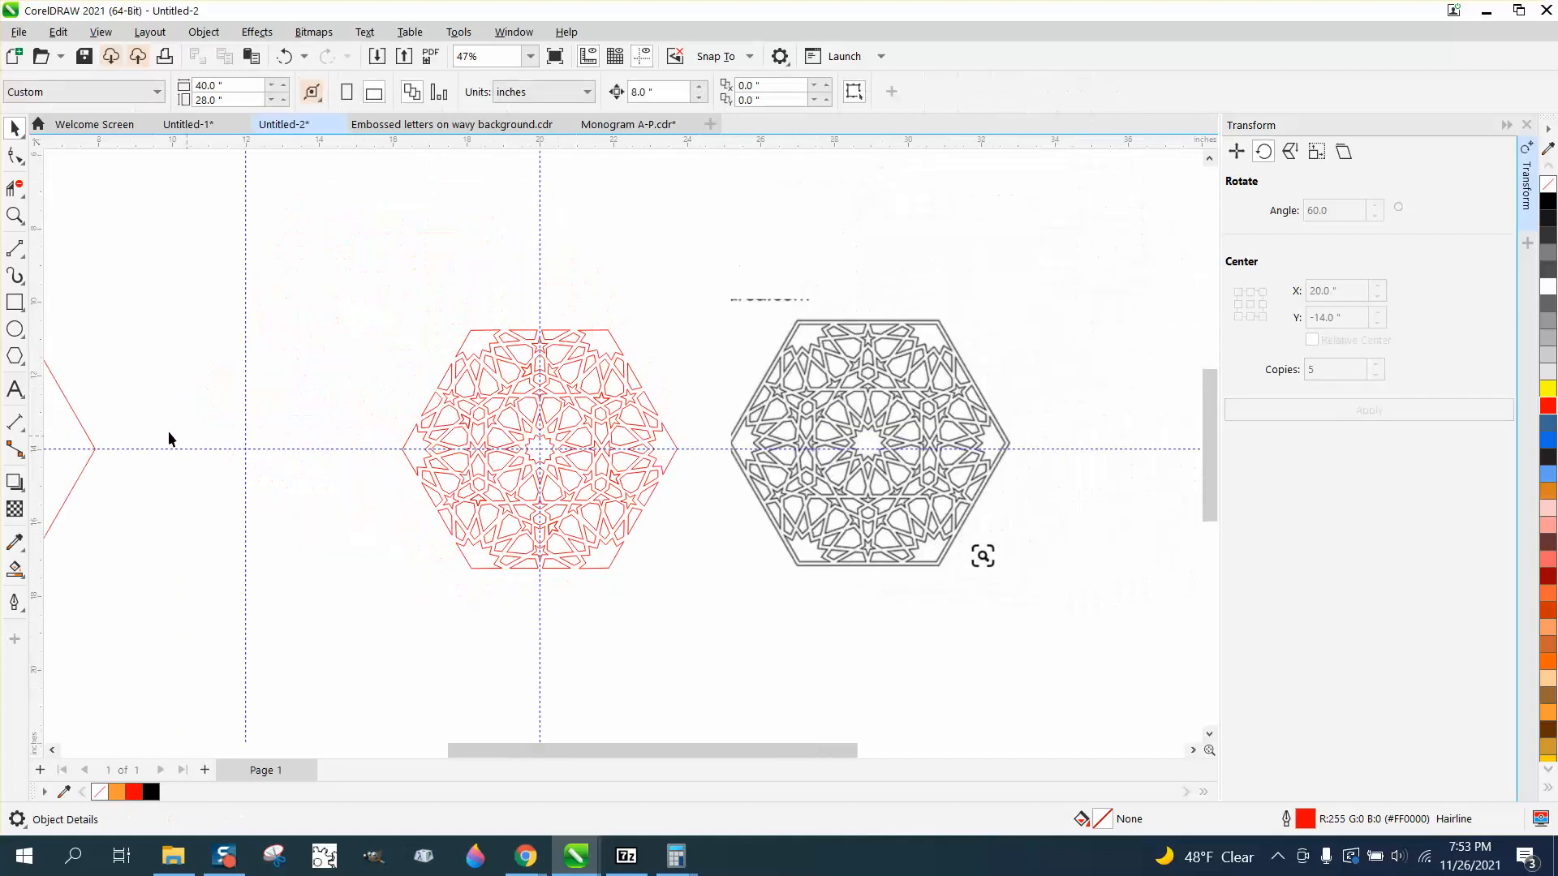
{"action": "left_click", "coordinate": [91, 451]}
{"action": "key", "text": "Down"}
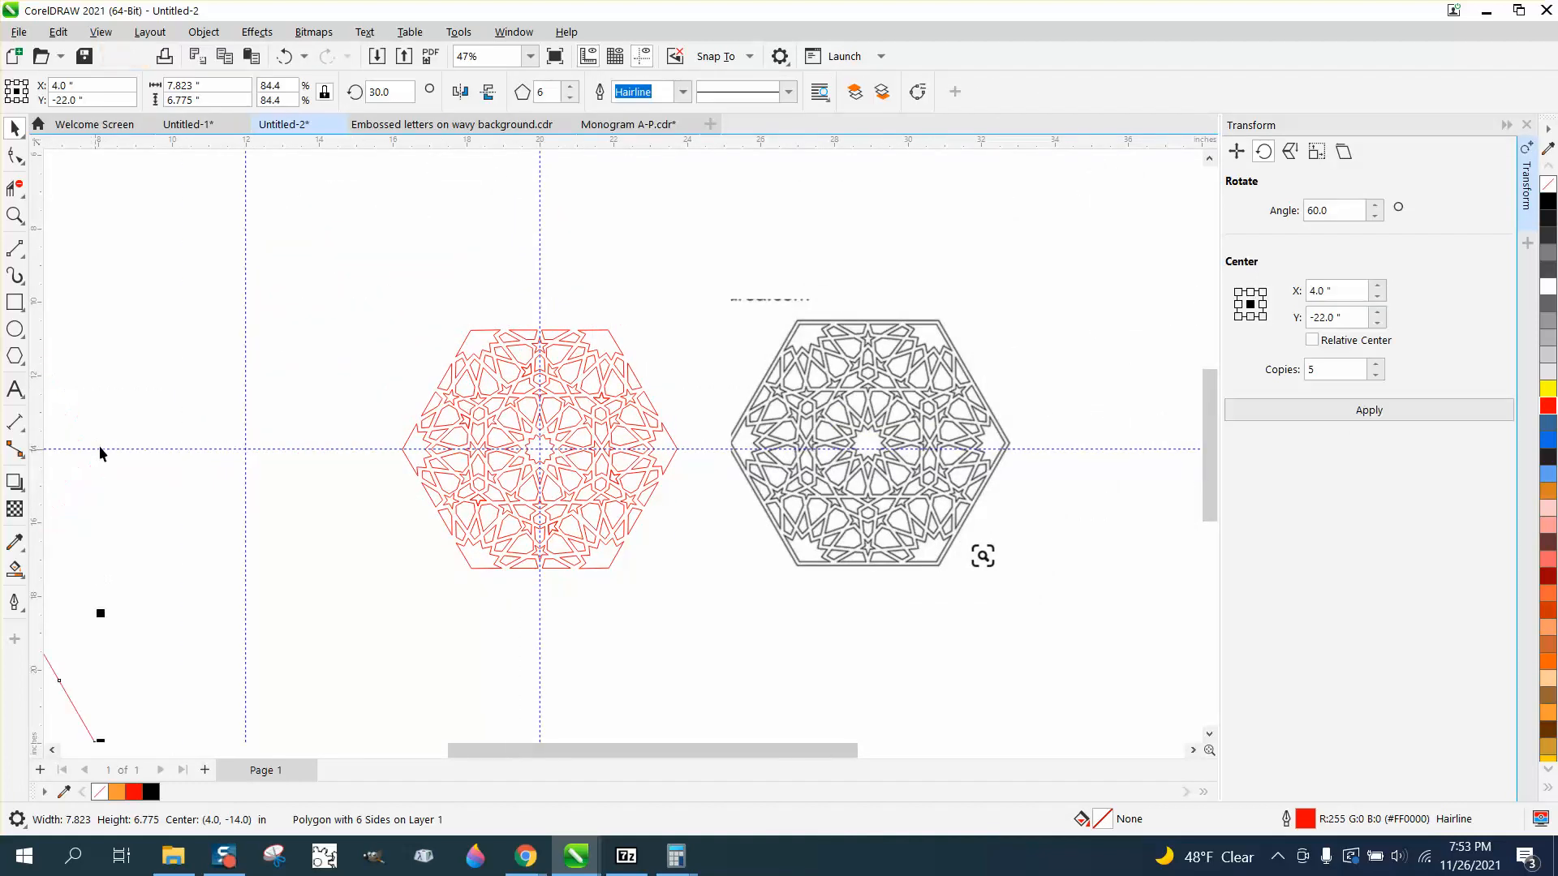
{"action": "key", "text": "Up"}
{"action": "key", "text": "Right"}
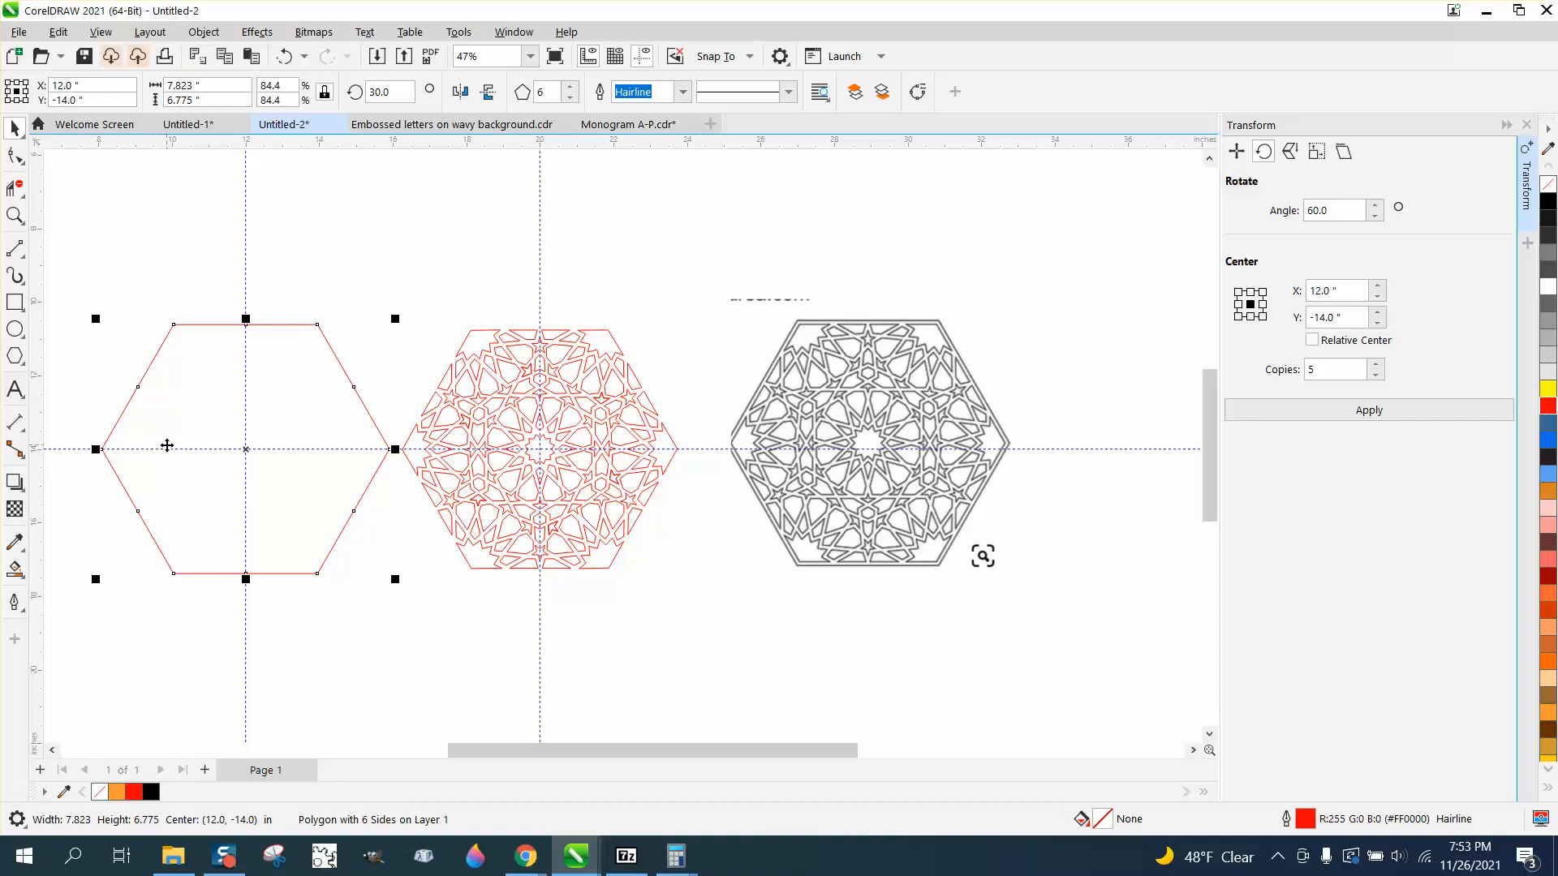
{"action": "key", "text": "Right"}
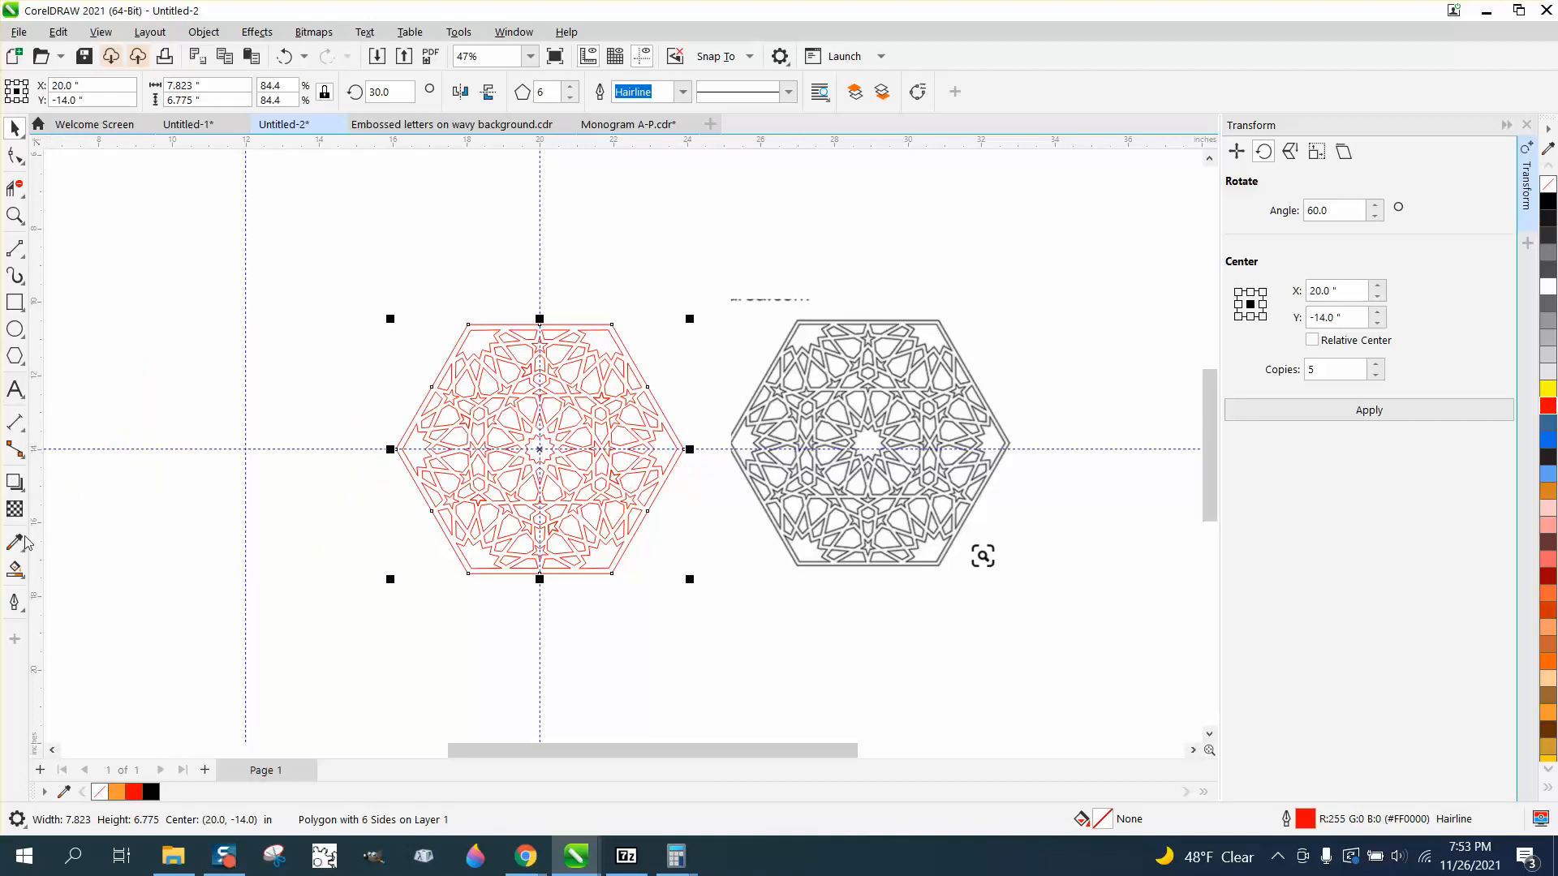
Smart-fill the lattice between the hexagon outline and the inner pattern shapes with black and no outline
{"action": "left_click", "coordinate": [15, 570]}
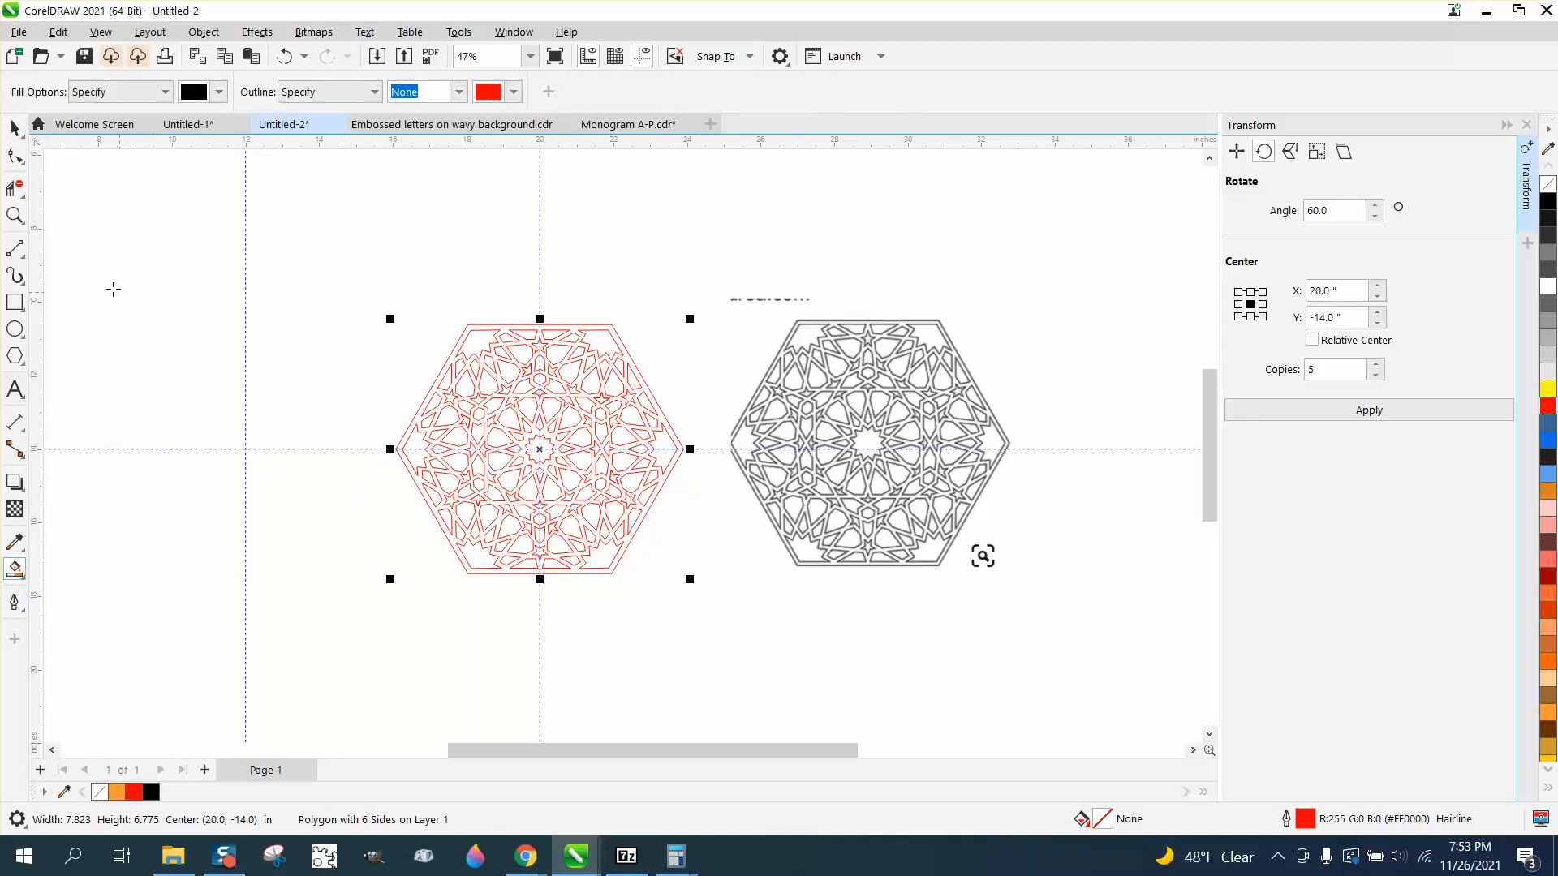
{"action": "left_click", "coordinate": [14, 215]}
{"action": "left_click_drag", "start_coordinate": [369, 308], "coordinate": [819, 592]}
{"action": "left_click", "coordinate": [14, 569]}
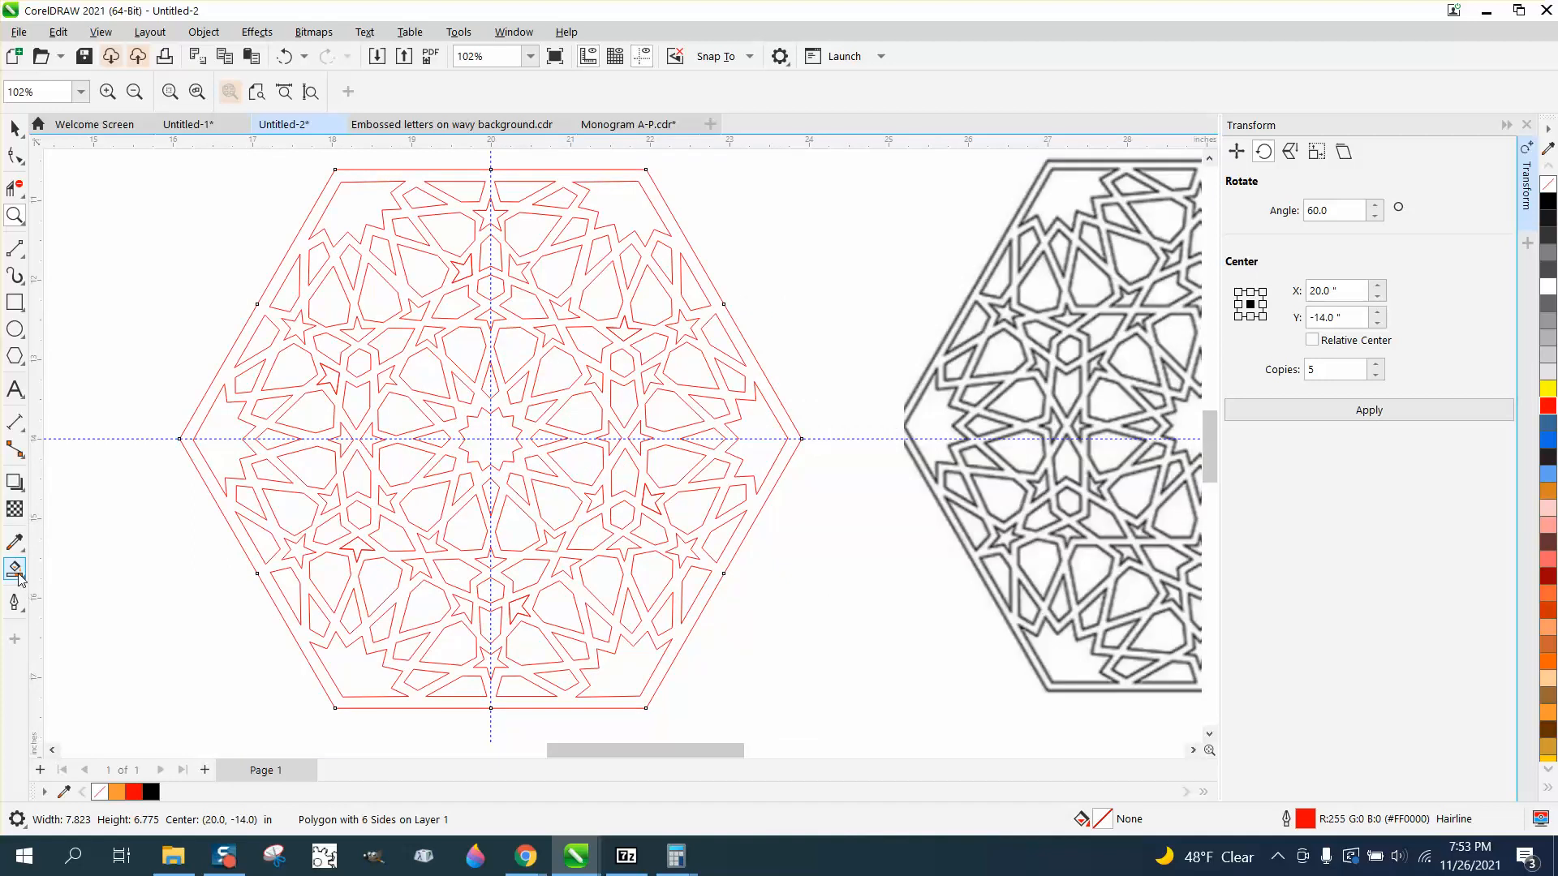
{"action": "left_click", "coordinate": [231, 514]}
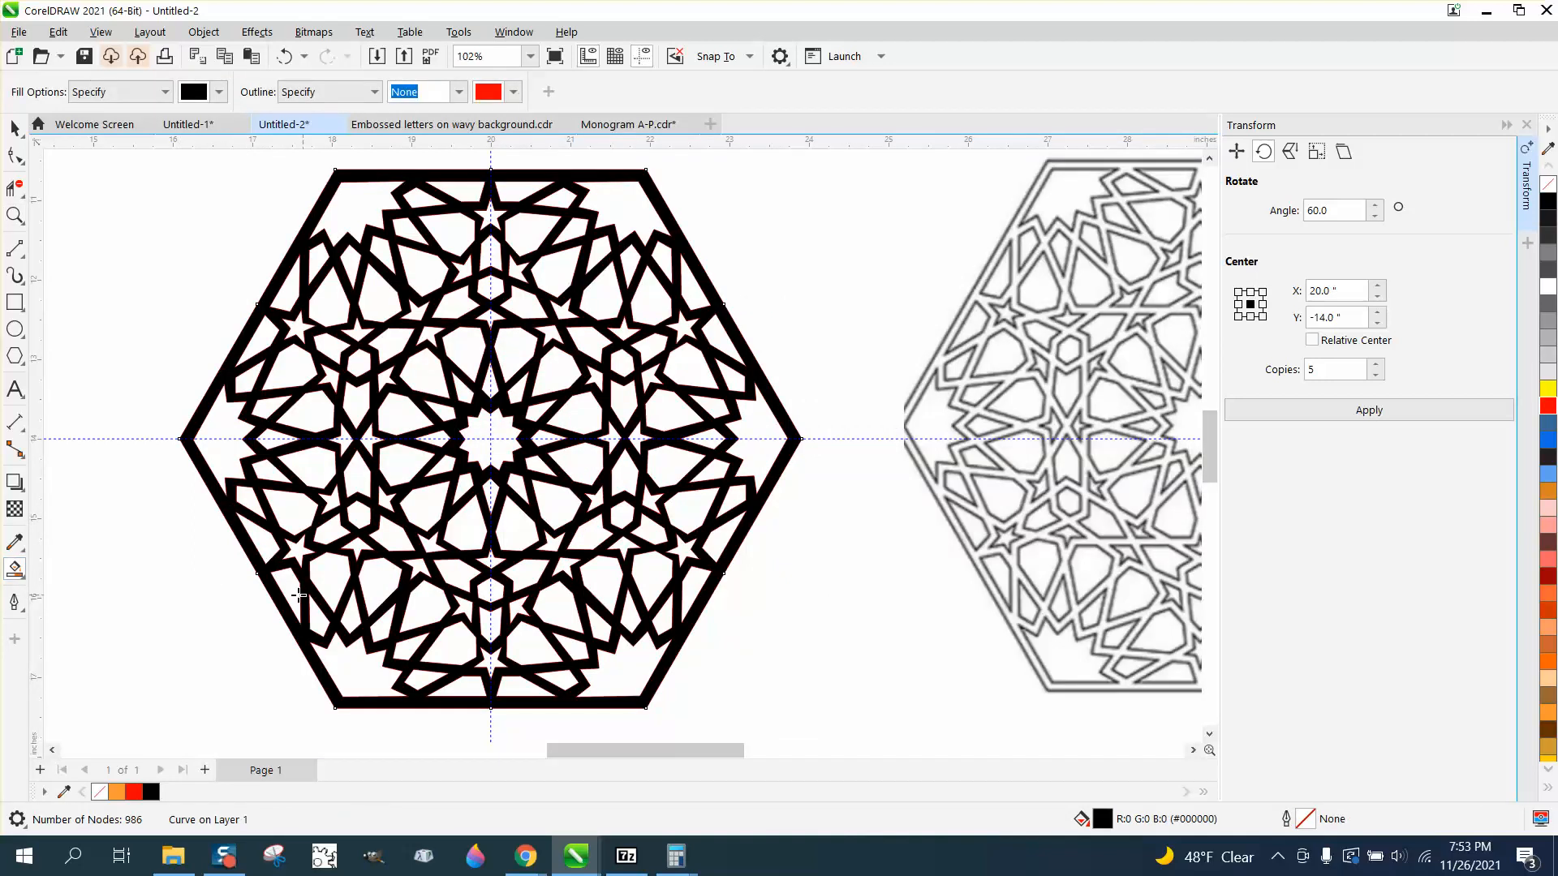
Move the black lattice off the pattern to X 12.828, Y -10.613 inches and replace its fill with a red hairline outline
{"action": "scroll", "coordinate": [298, 595], "scroll_direction": "down", "scroll_amount": 3}
{"action": "left_click", "coordinate": [15, 128]}
{"action": "scroll", "coordinate": [649, 428], "scroll_direction": "down", "scroll_amount": 3}
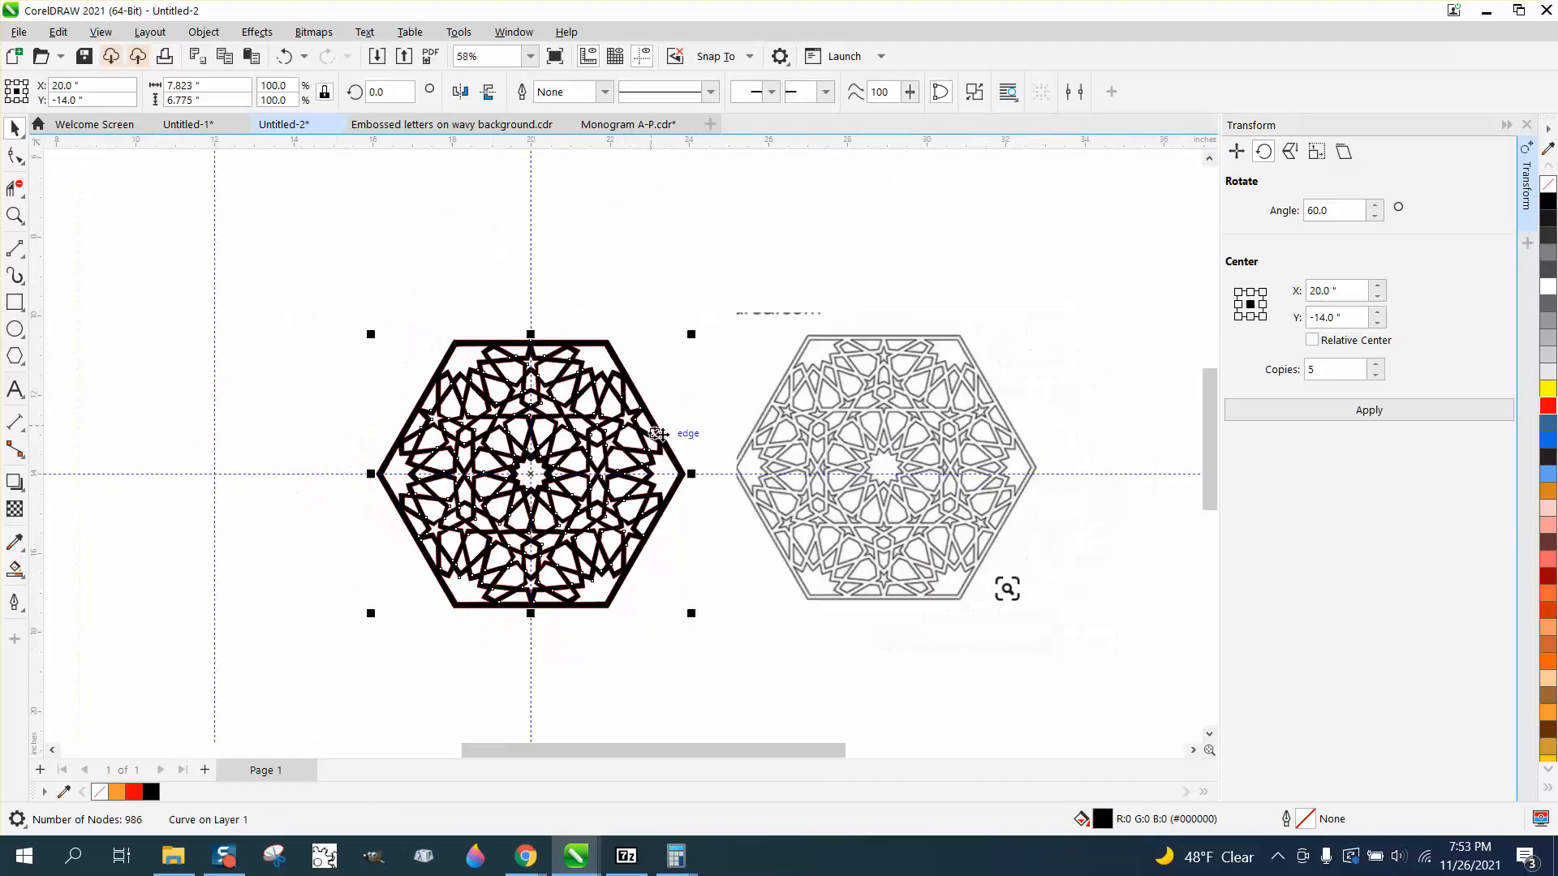
{"action": "left_click_drag", "start_coordinate": [551, 479], "coordinate": [305, 362]}
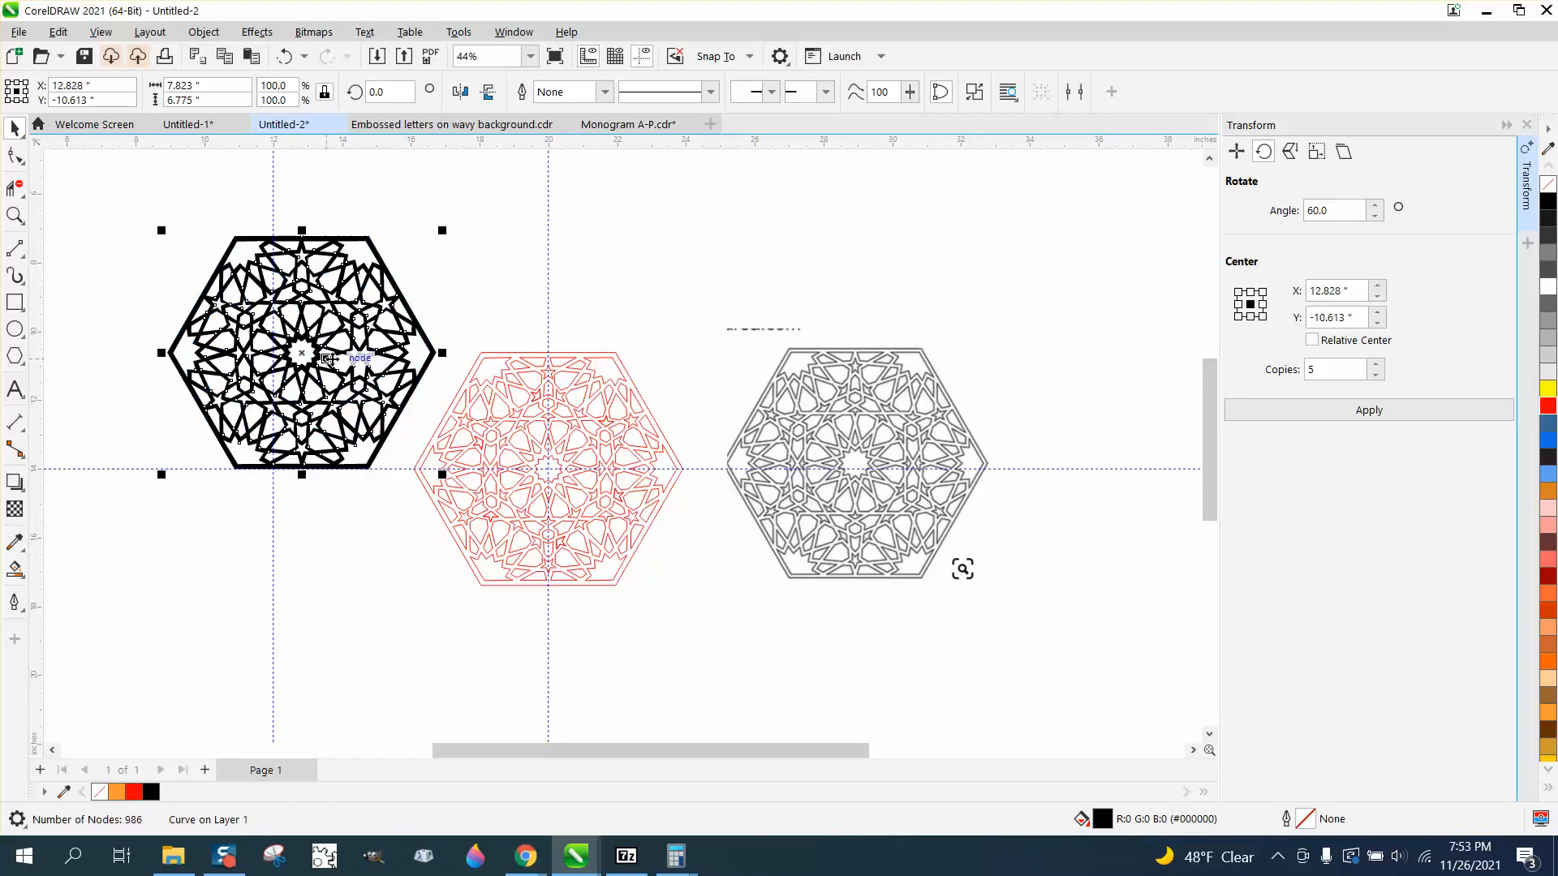
{"action": "left_click", "coordinate": [1548, 185]}
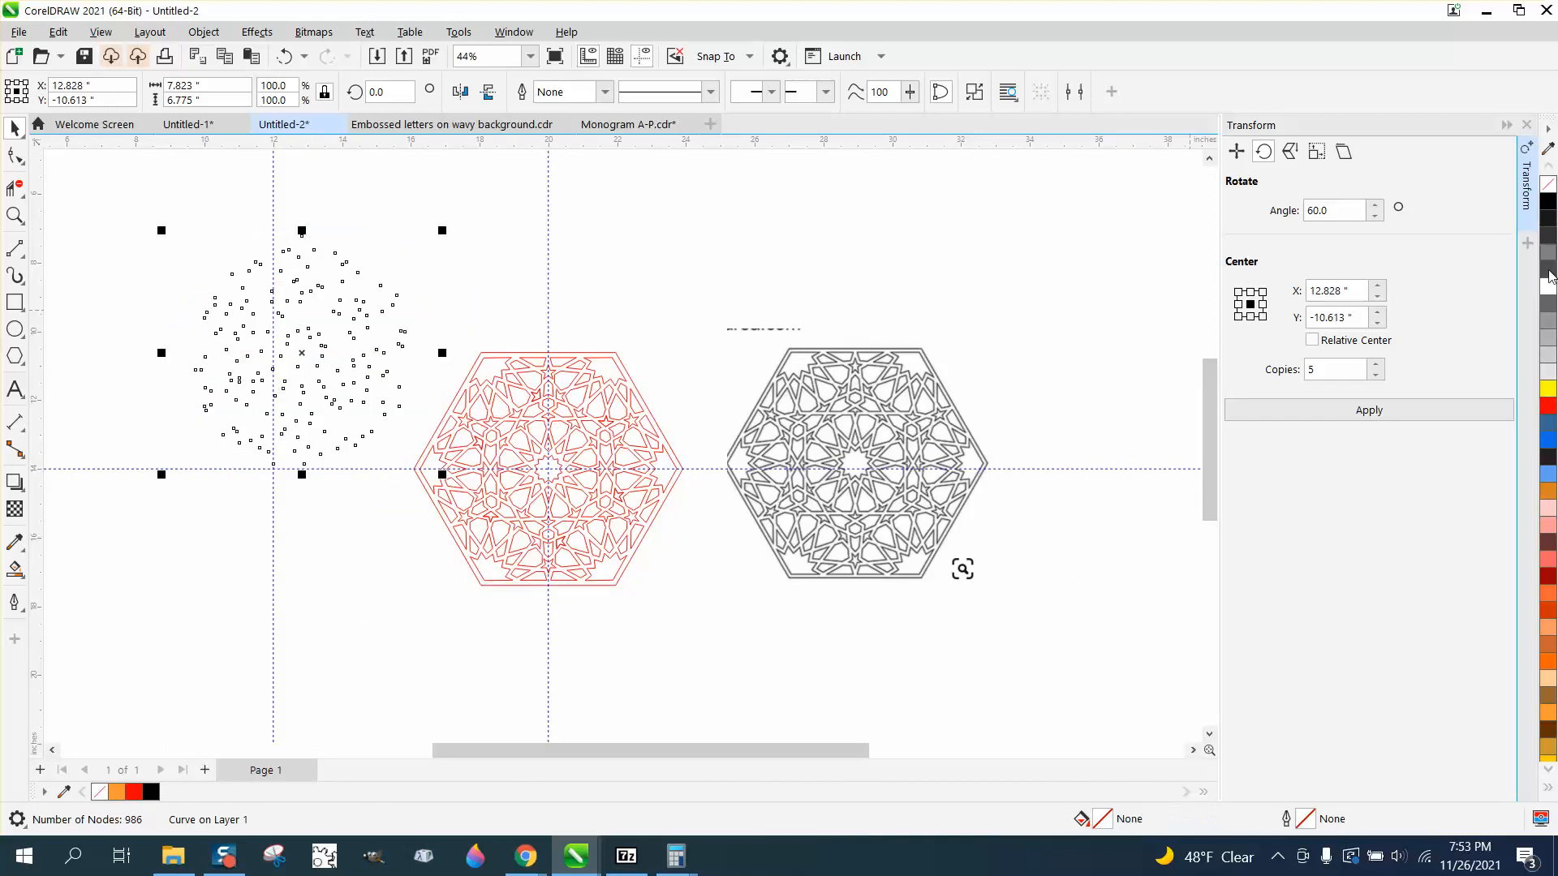
{"action": "right_click", "coordinate": [1547, 406]}
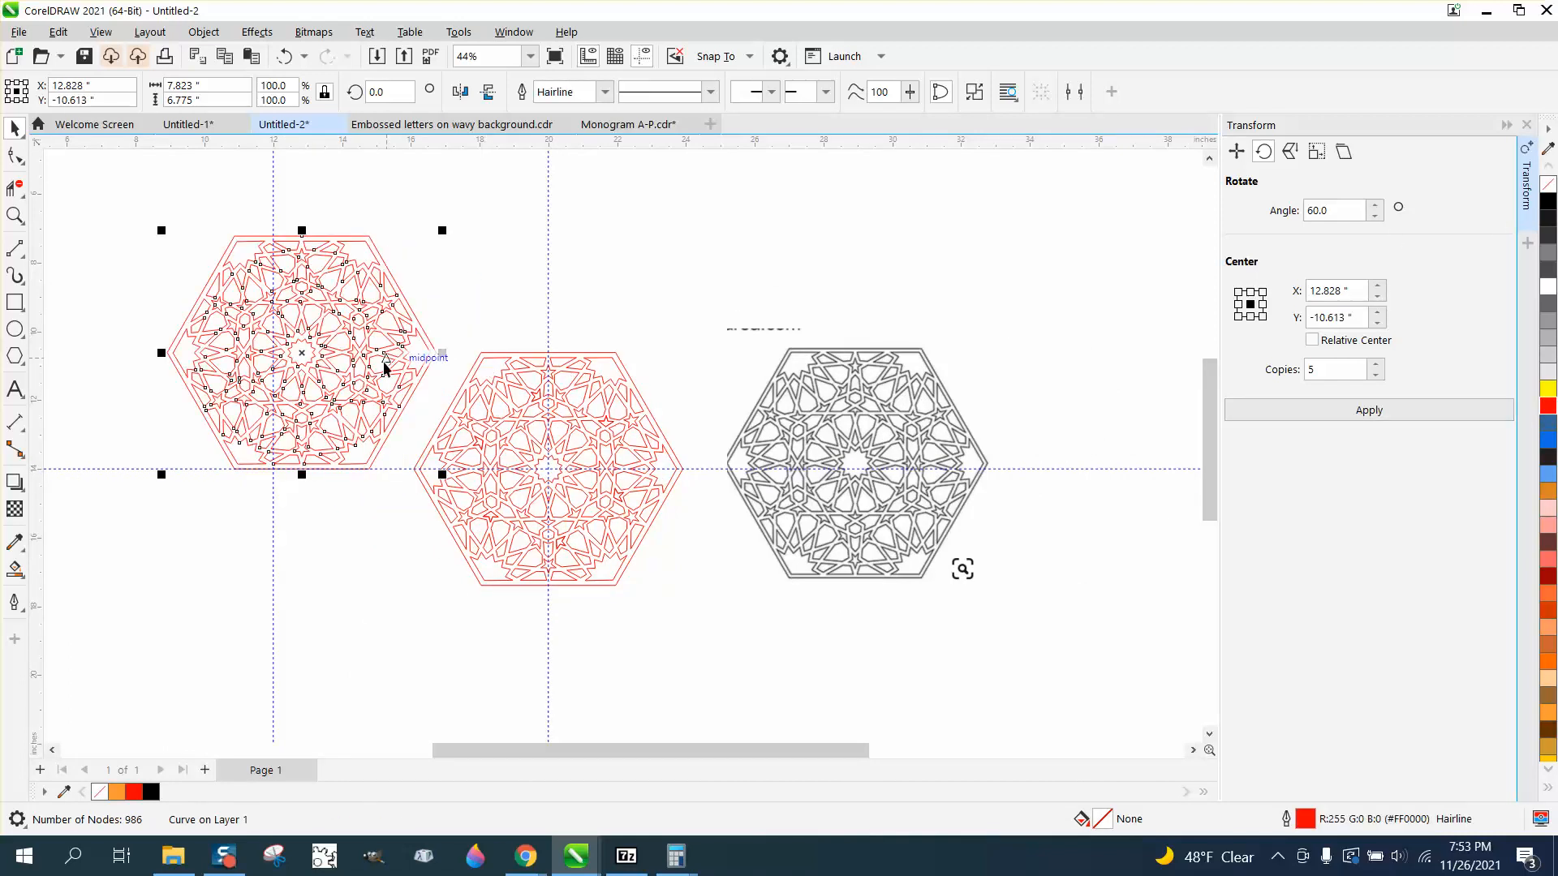
Examine the line work of the separated red lattice up close and compare it with the original bitmap pattern
{"action": "left_click", "coordinate": [14, 215]}
{"action": "left_click_drag", "start_coordinate": [205, 245], "coordinate": [477, 384]}
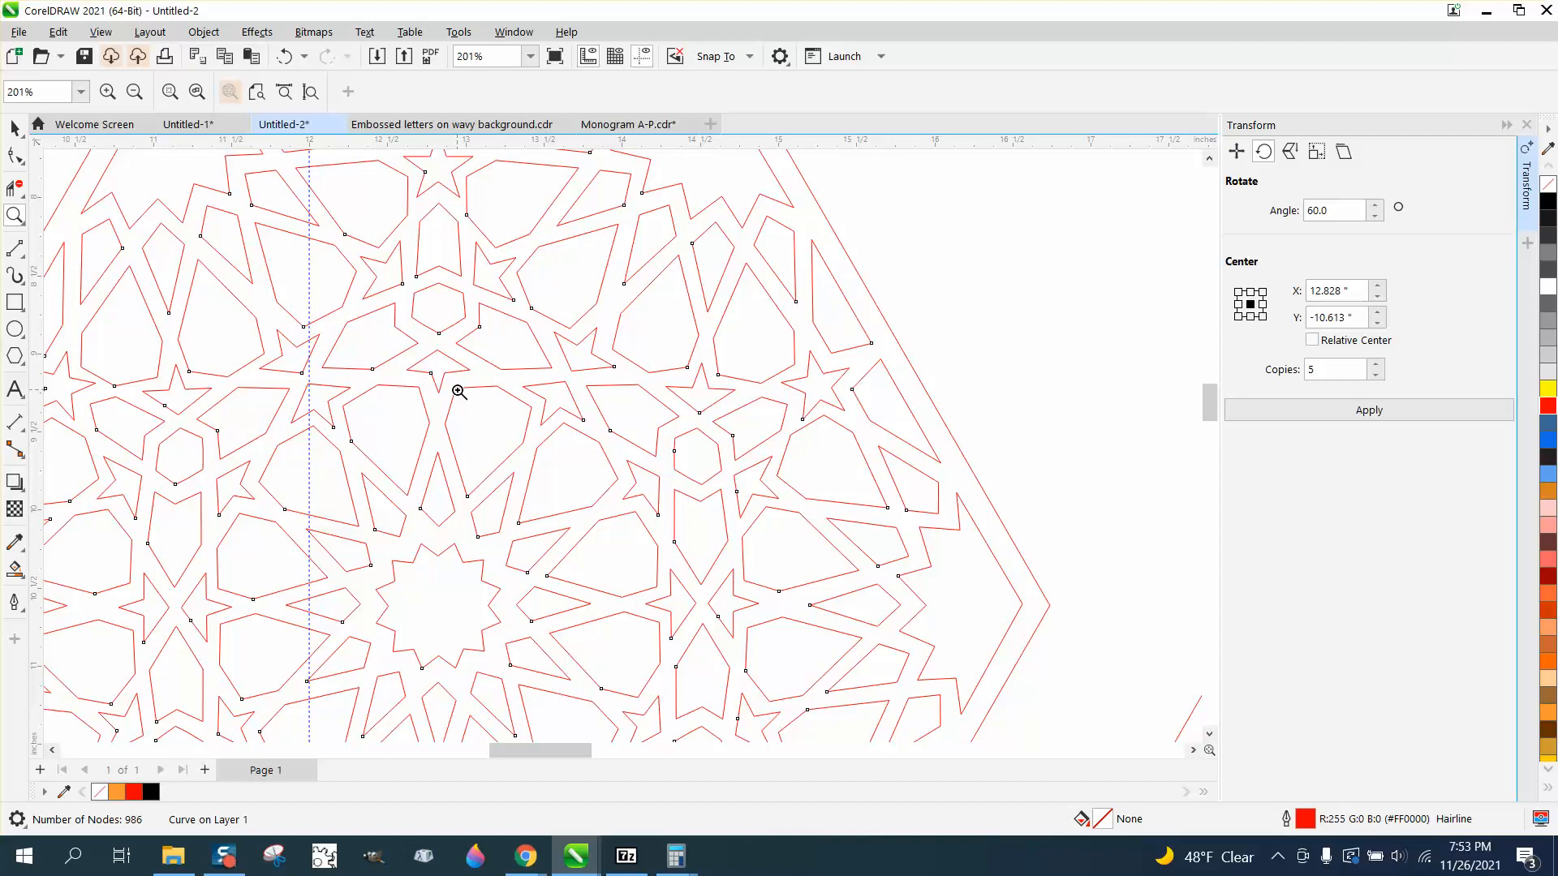
{"action": "scroll", "coordinate": [459, 392], "scroll_direction": "down", "scroll_amount": 1}
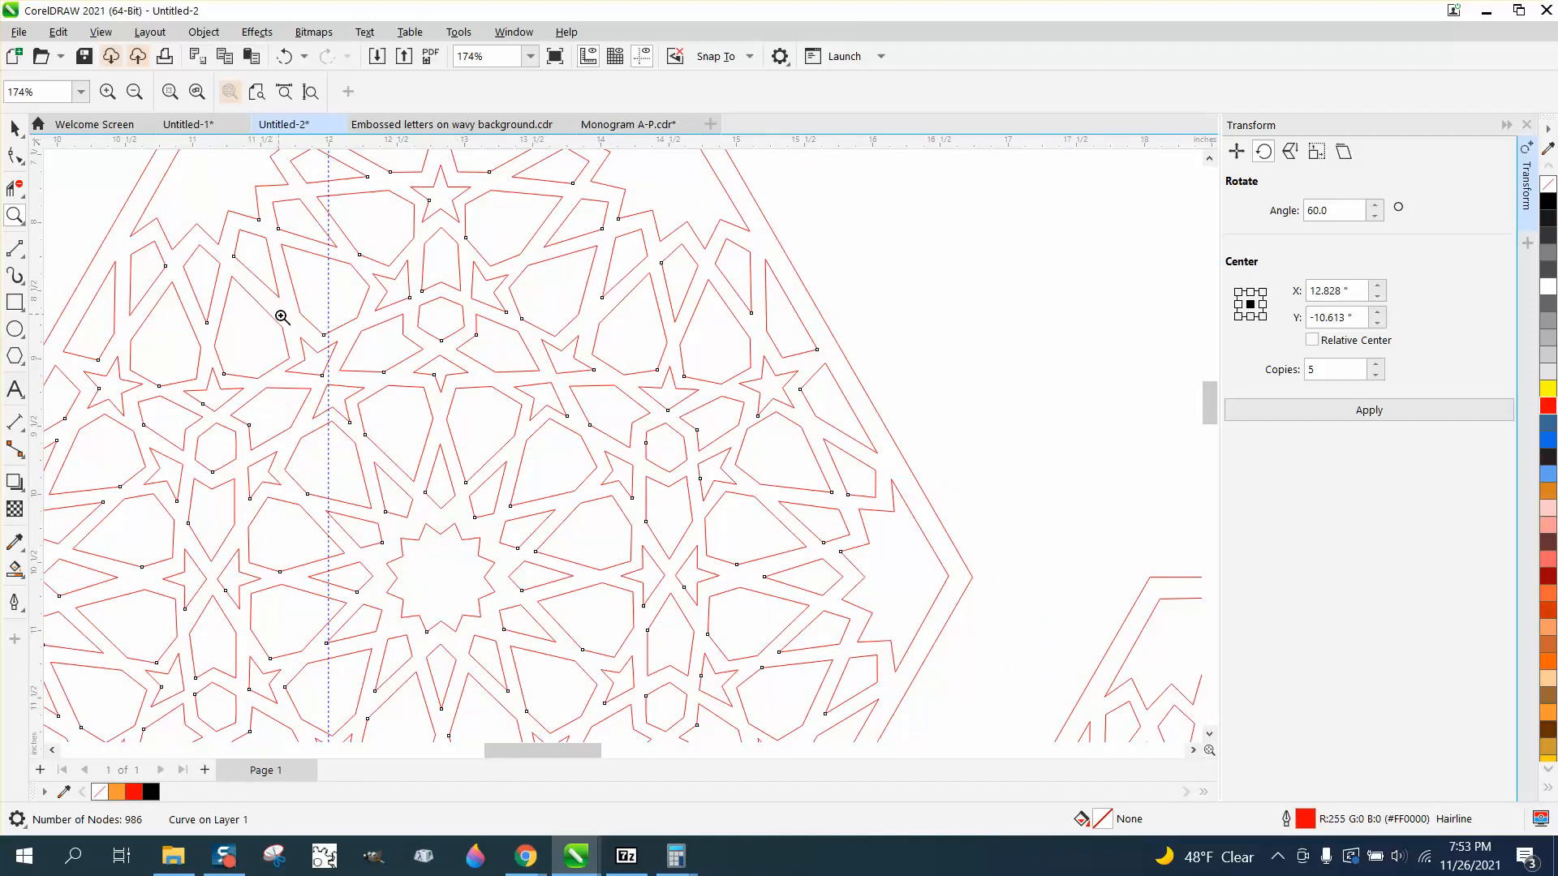
{"action": "scroll", "coordinate": [257, 284], "scroll_direction": "down", "scroll_amount": 3}
{"action": "scroll", "coordinate": [421, 341], "scroll_direction": "down", "scroll_amount": 4}
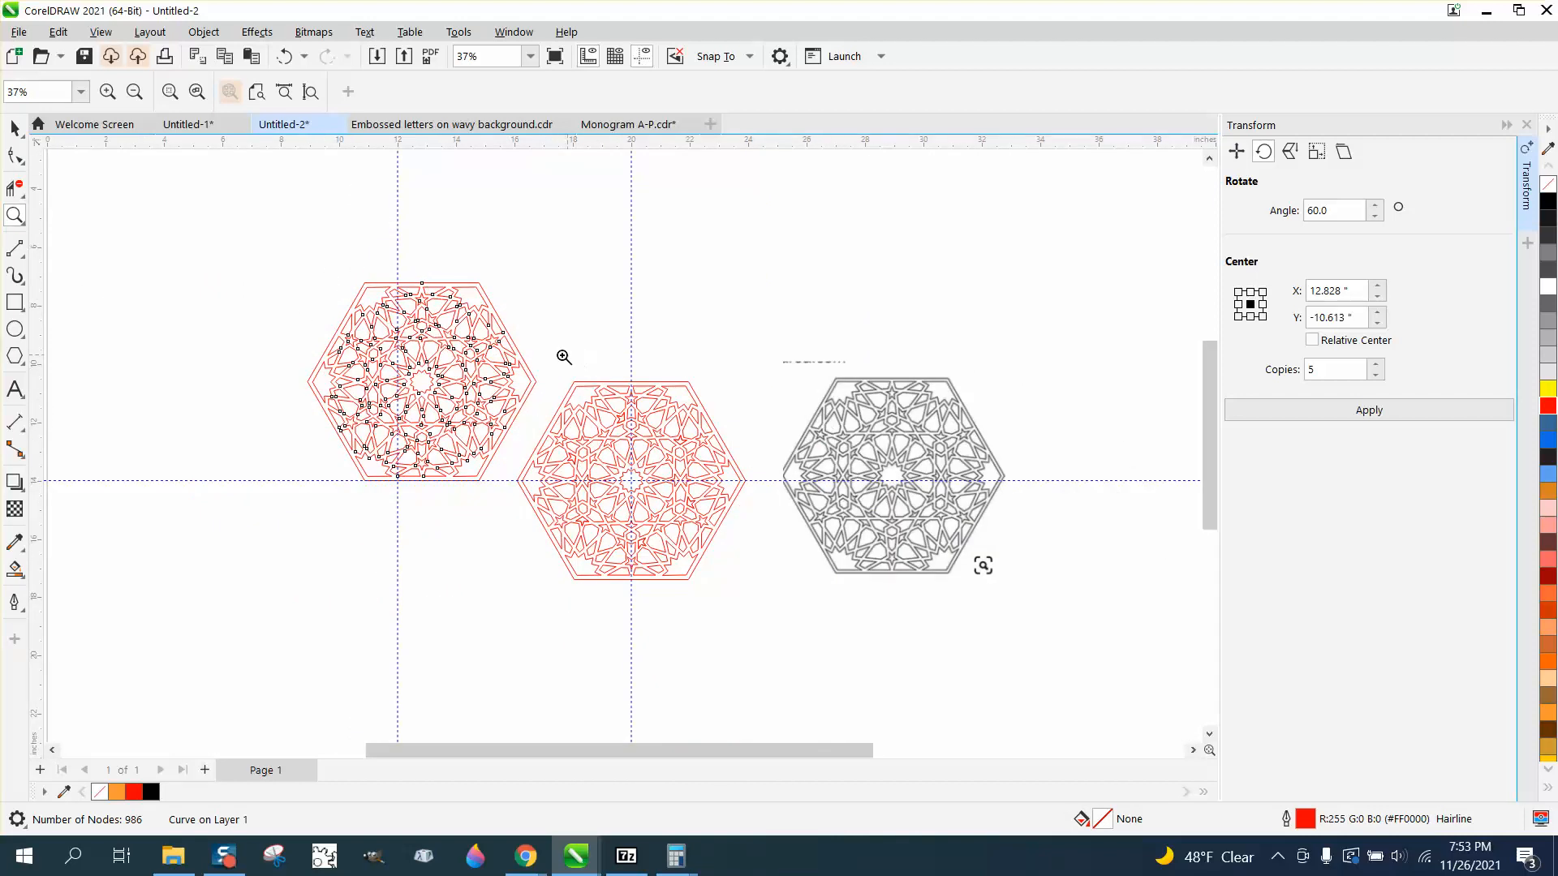
{"action": "scroll", "coordinate": [641, 494], "scroll_direction": "up", "scroll_amount": 3}
{"action": "scroll", "coordinate": [698, 557], "scroll_direction": "down", "scroll_amount": 2}
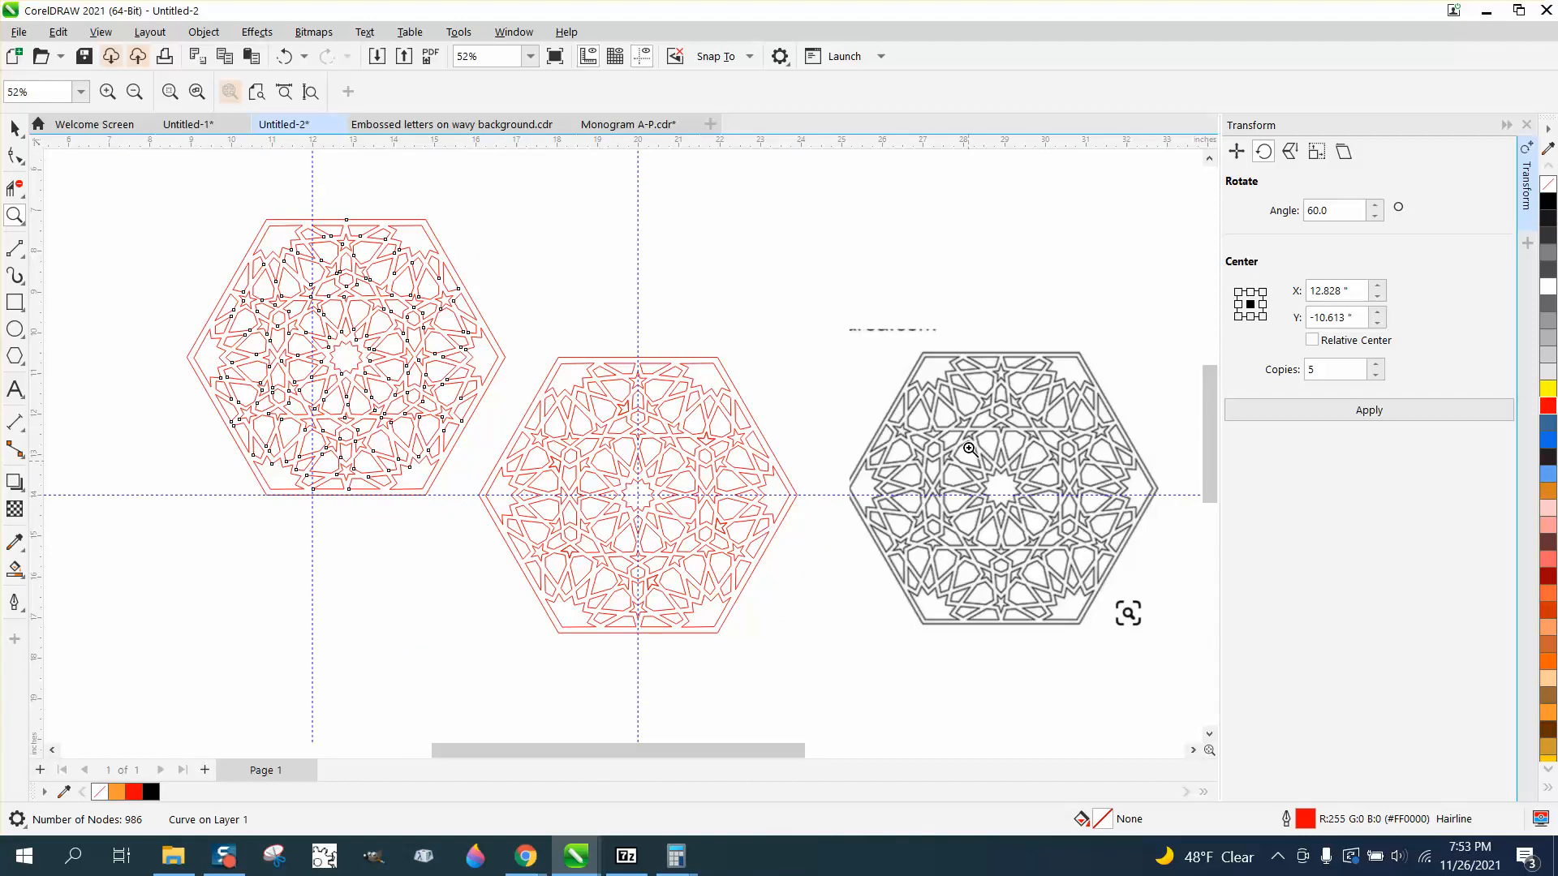
{"action": "scroll", "coordinate": [1084, 503], "scroll_direction": "up", "scroll_amount": 3}
{"action": "scroll", "coordinate": [698, 490], "scroll_direction": "down", "scroll_amount": 3}
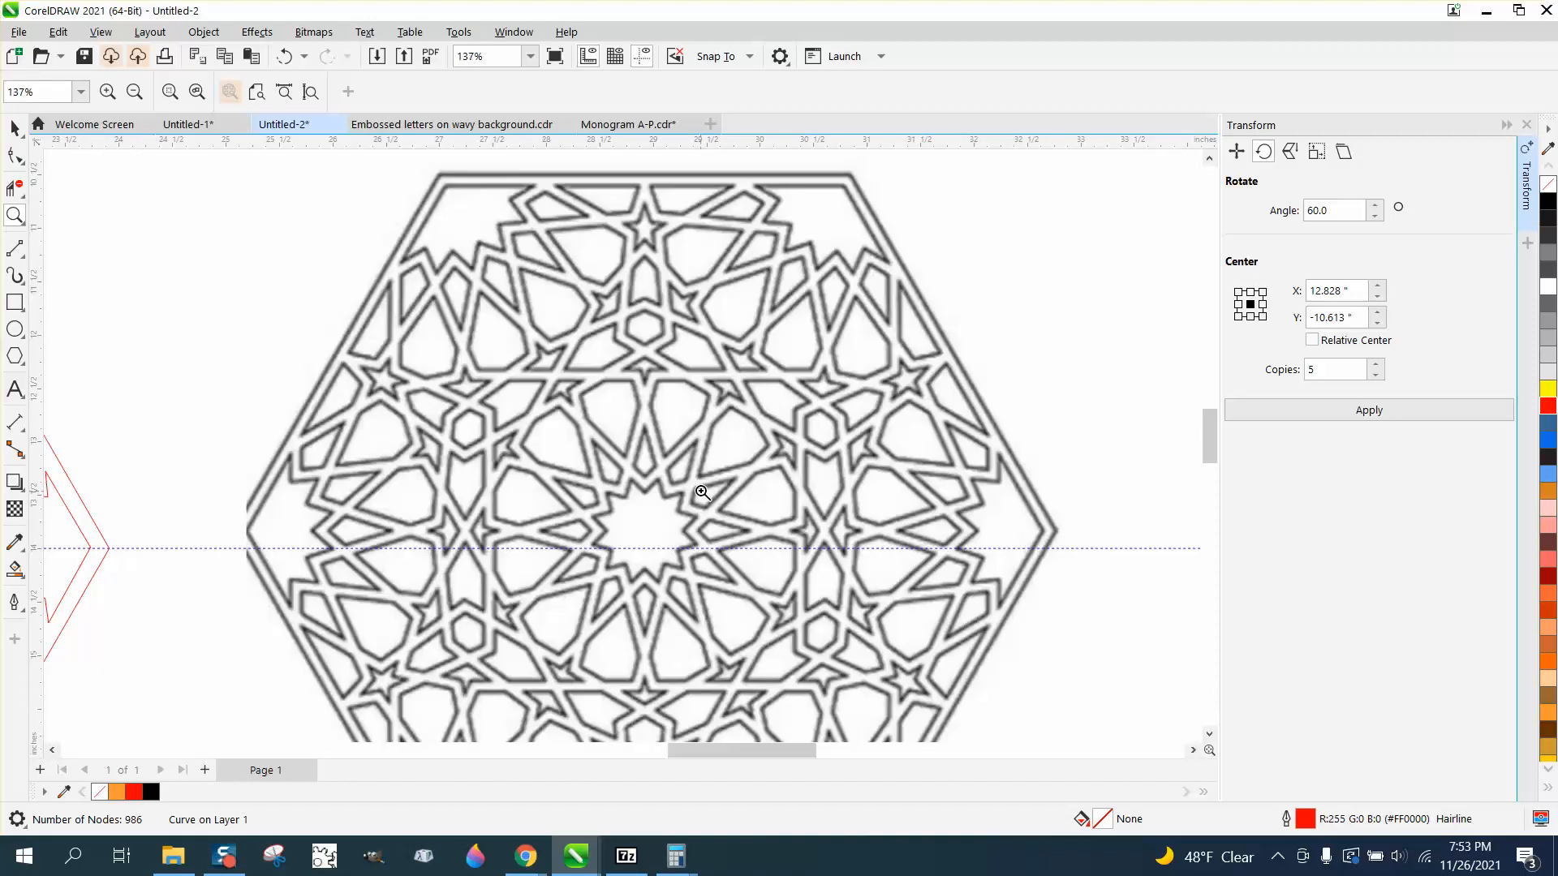
{"action": "scroll", "coordinate": [700, 491], "scroll_direction": "down", "scroll_amount": 3}
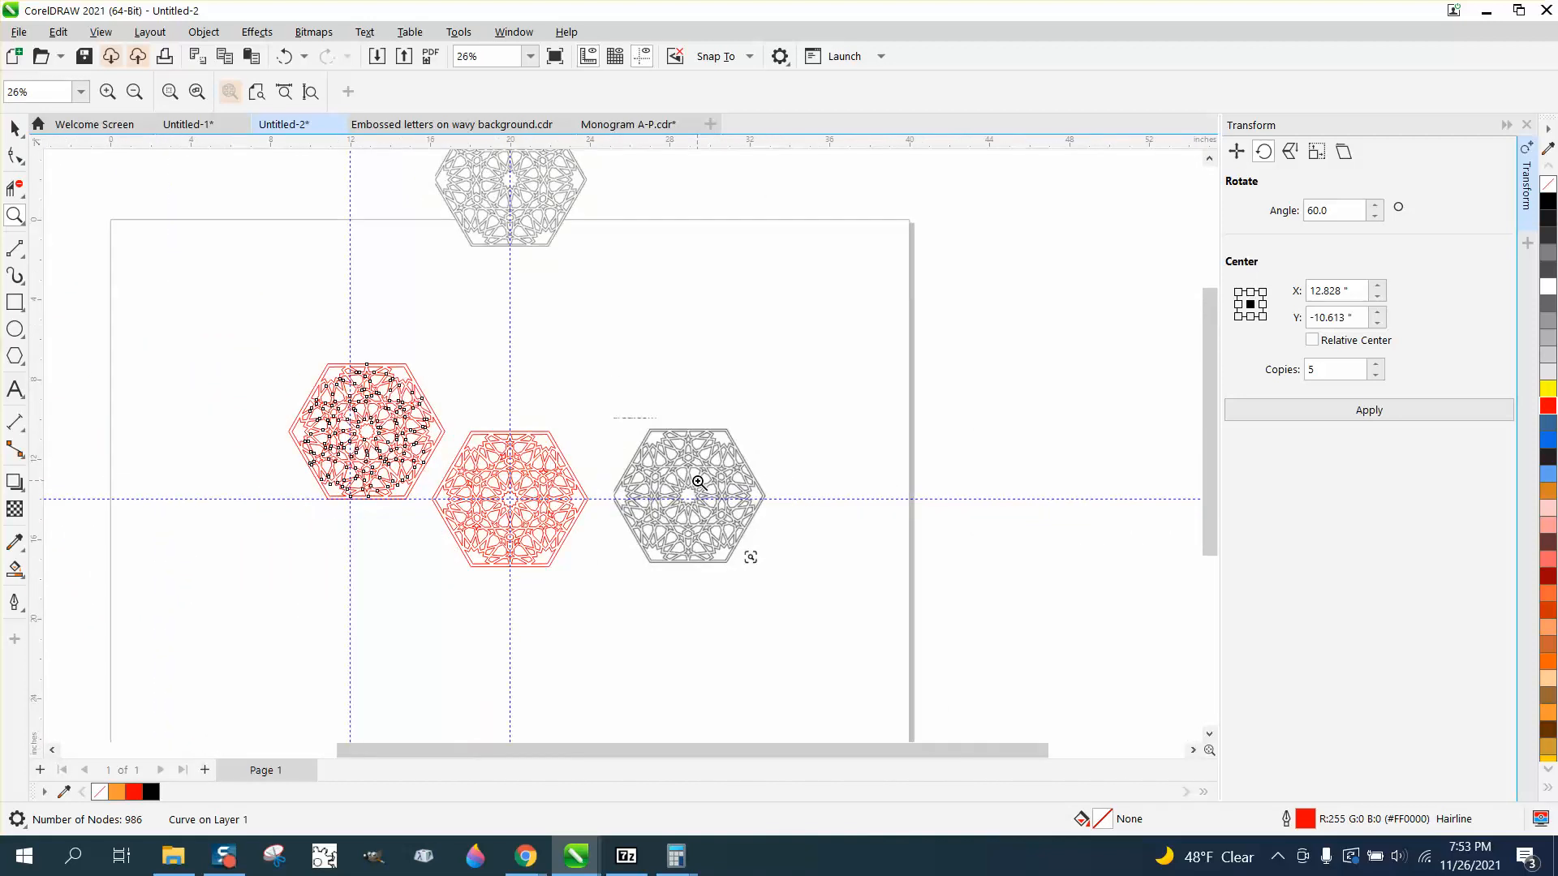
{"action": "scroll", "coordinate": [769, 528], "scroll_direction": "up", "scroll_amount": 5}
{"action": "scroll", "coordinate": [769, 530], "scroll_direction": "down", "scroll_amount": 2}
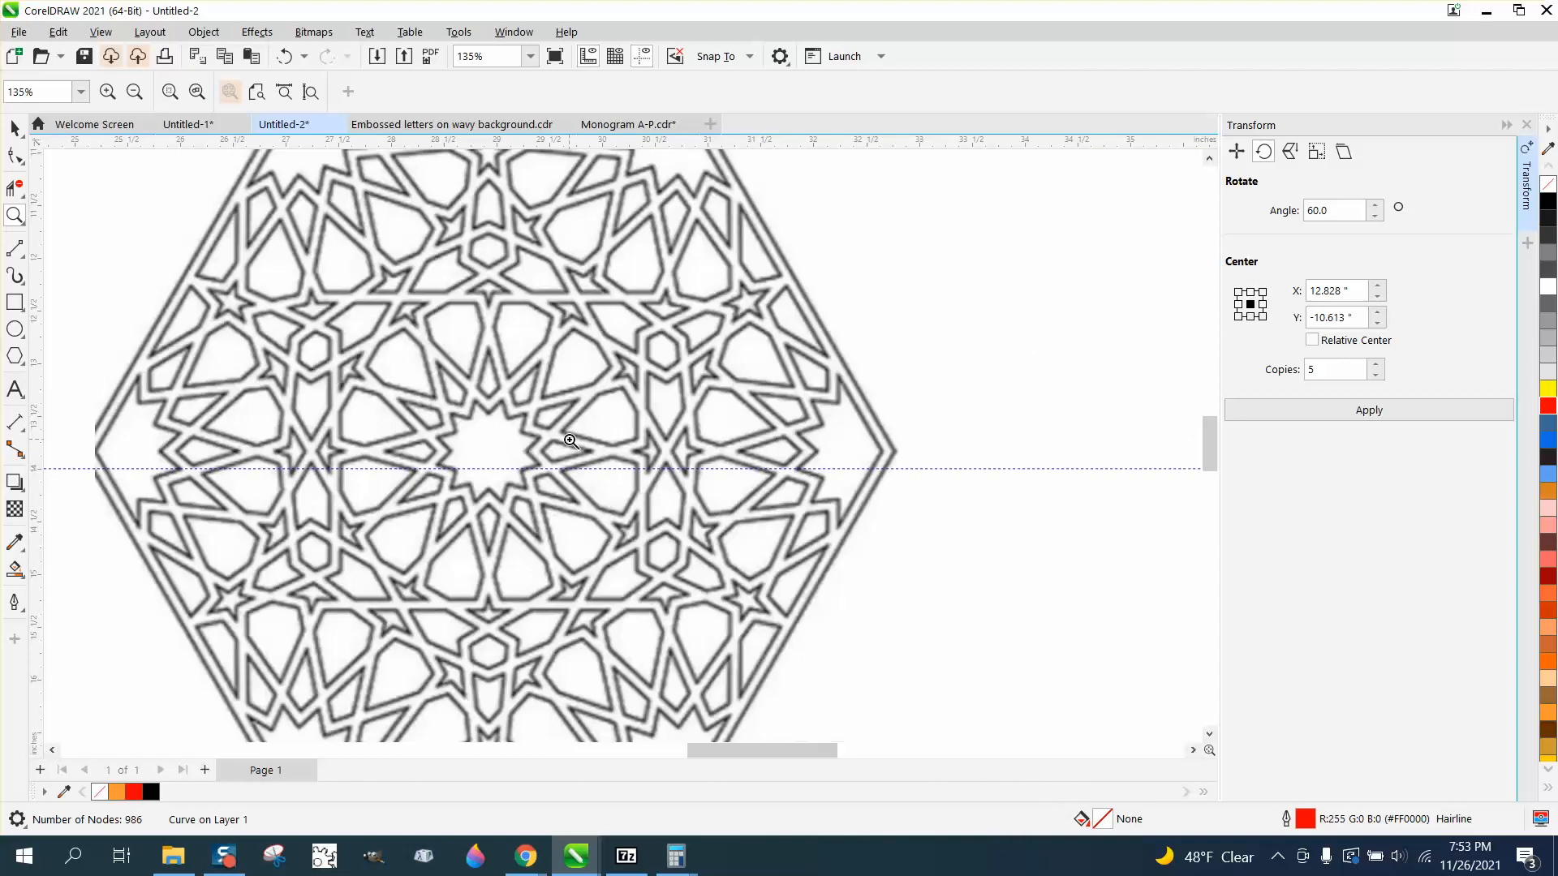
{"action": "scroll", "coordinate": [569, 442], "scroll_direction": "down", "scroll_amount": 1}
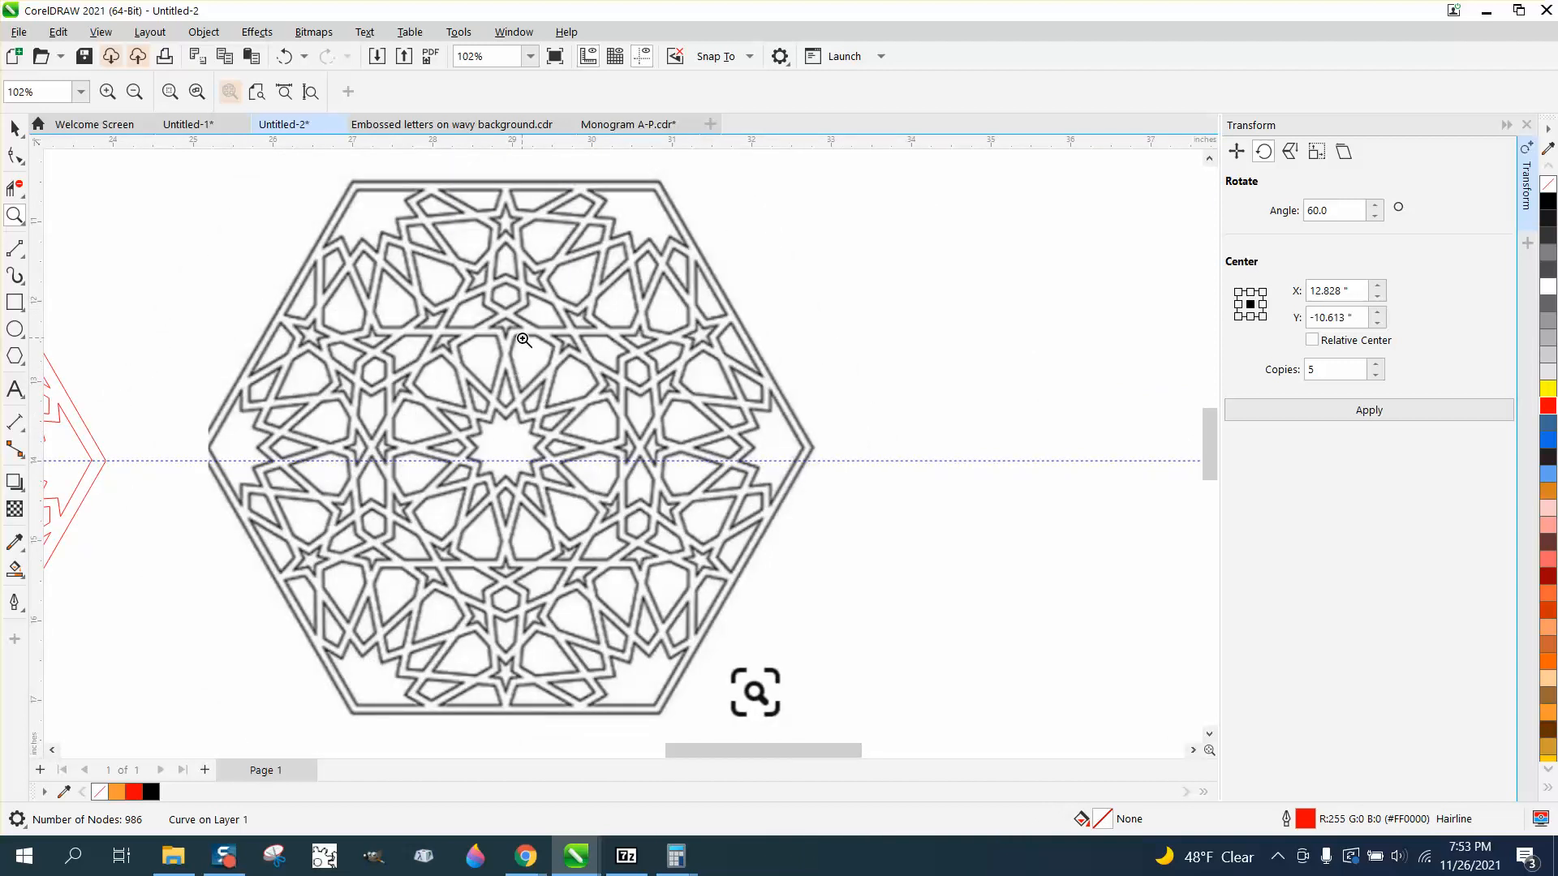
{"action": "scroll", "coordinate": [524, 345], "scroll_direction": "down", "scroll_amount": 1}
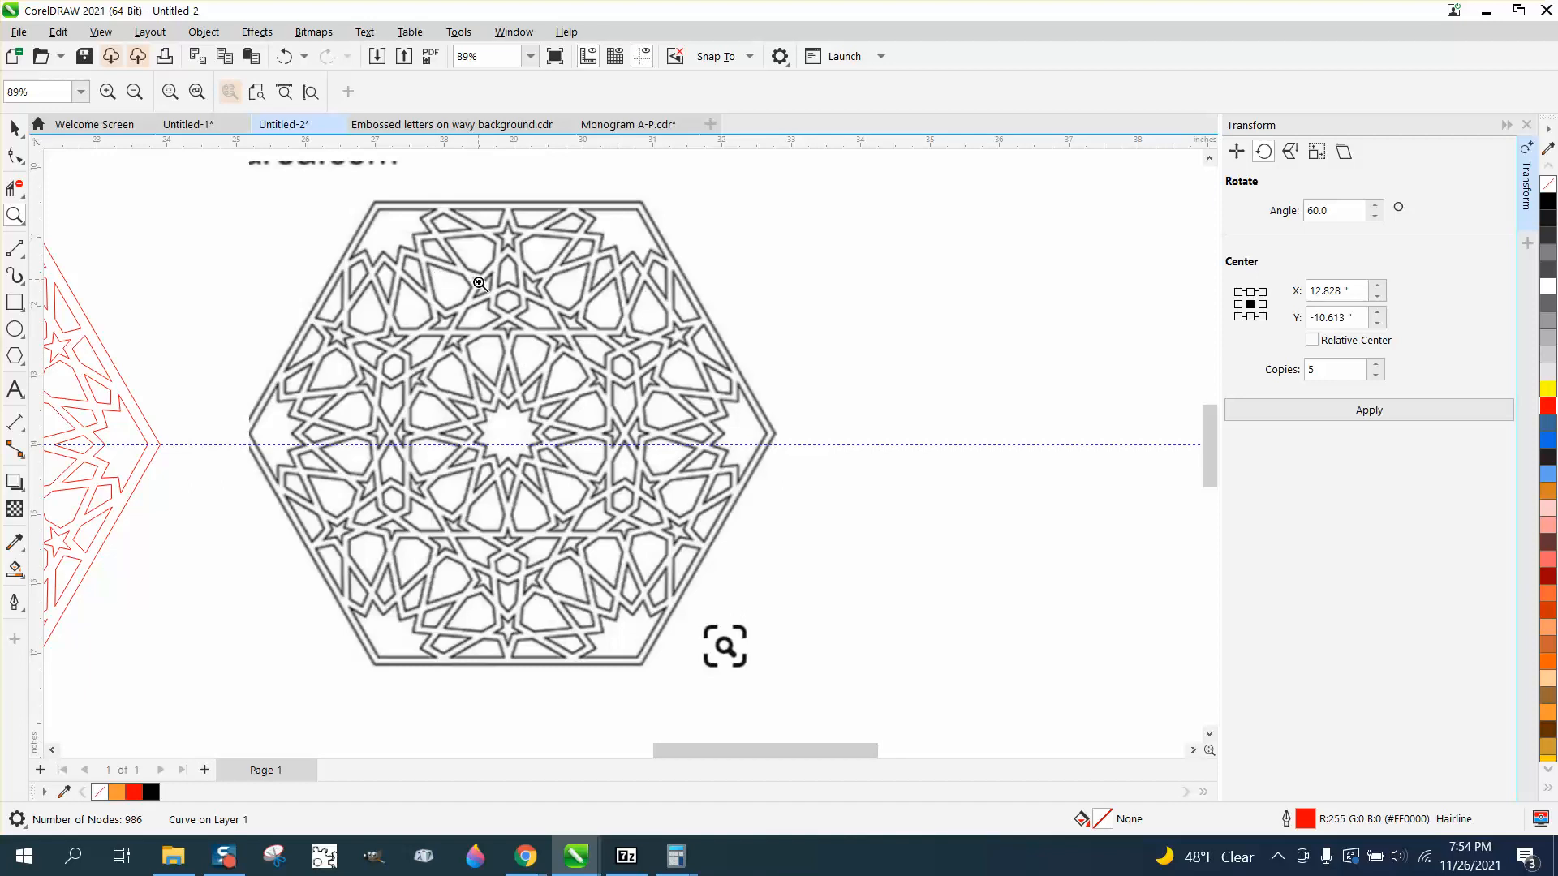
{"action": "scroll", "coordinate": [616, 345], "scroll_direction": "down", "scroll_amount": 1}
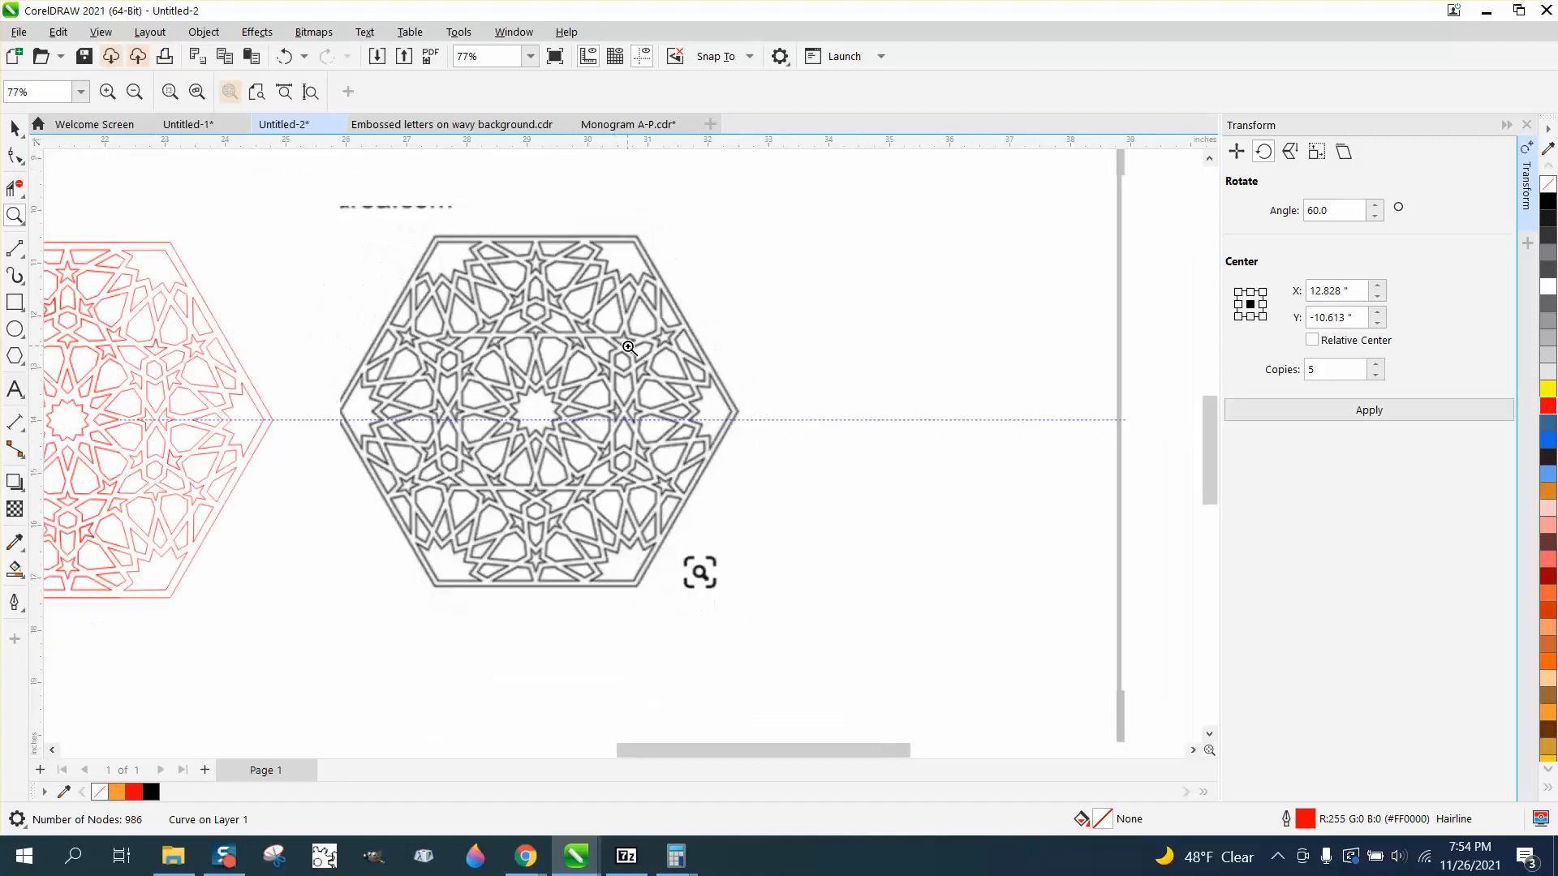
{"action": "scroll", "coordinate": [628, 347], "scroll_direction": "down", "scroll_amount": 1}
{"action": "scroll", "coordinate": [619, 400], "scroll_direction": "down", "scroll_amount": 4}
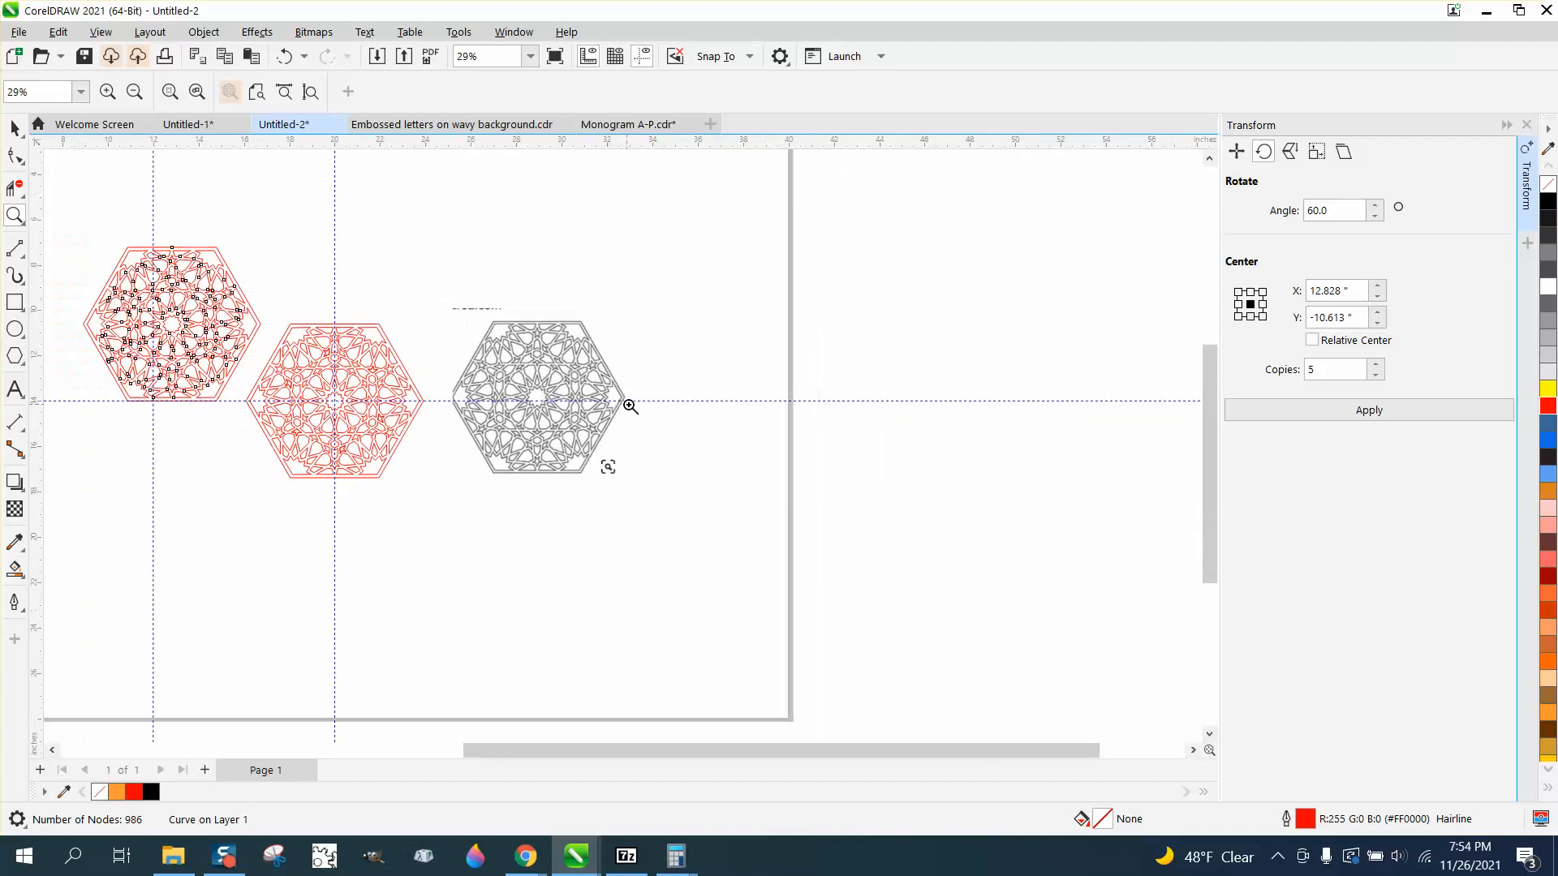
{"action": "scroll", "coordinate": [629, 405], "scroll_direction": "down", "scroll_amount": 1}
{"action": "left_click_drag", "start_coordinate": [166, 267], "coordinate": [526, 479]}
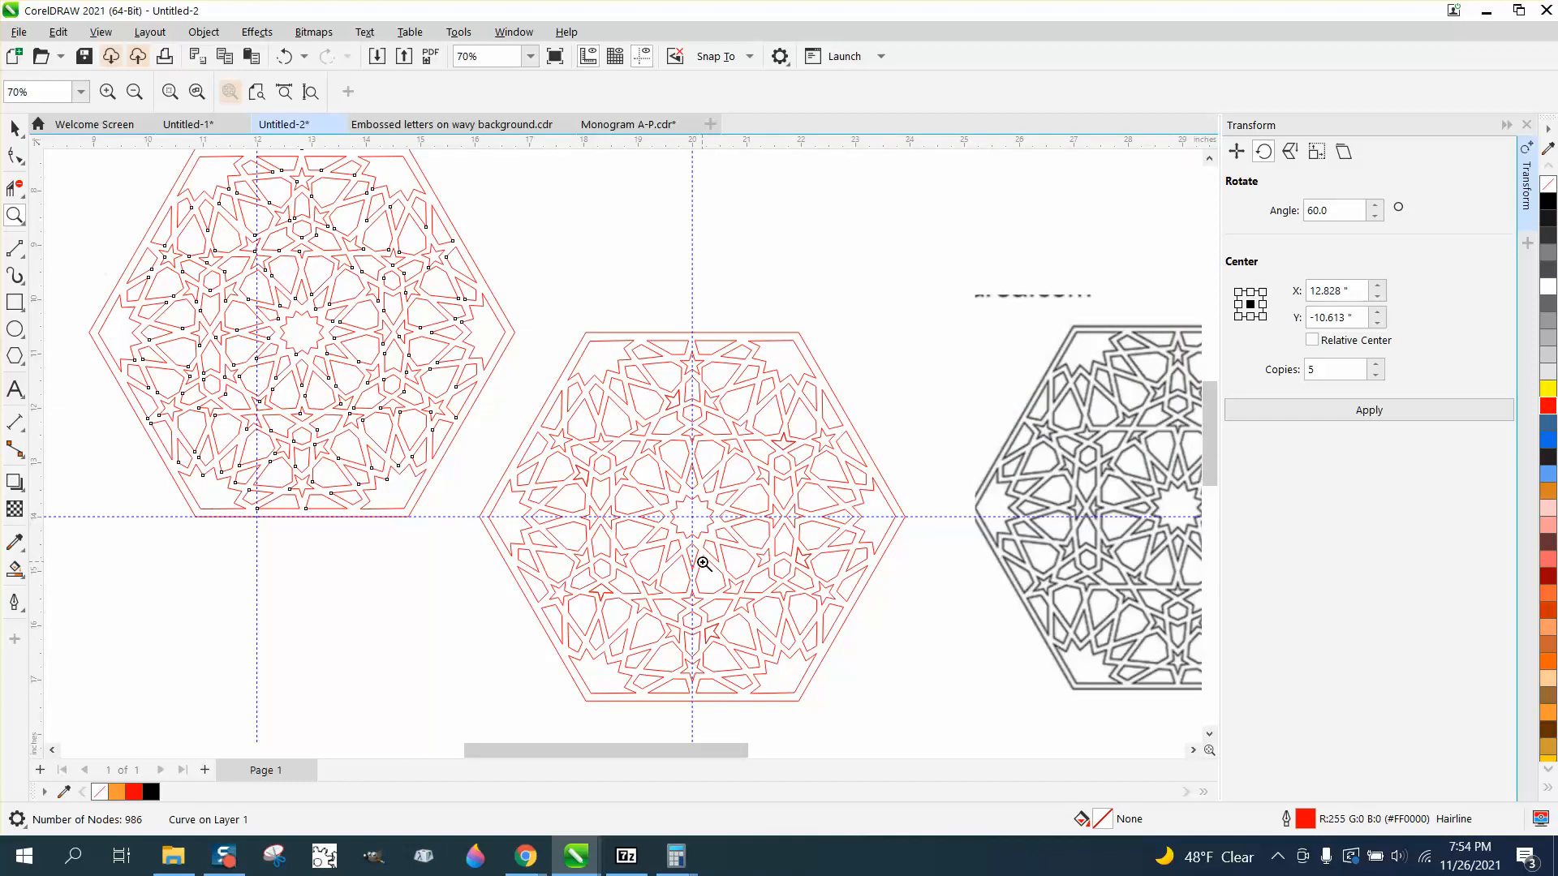